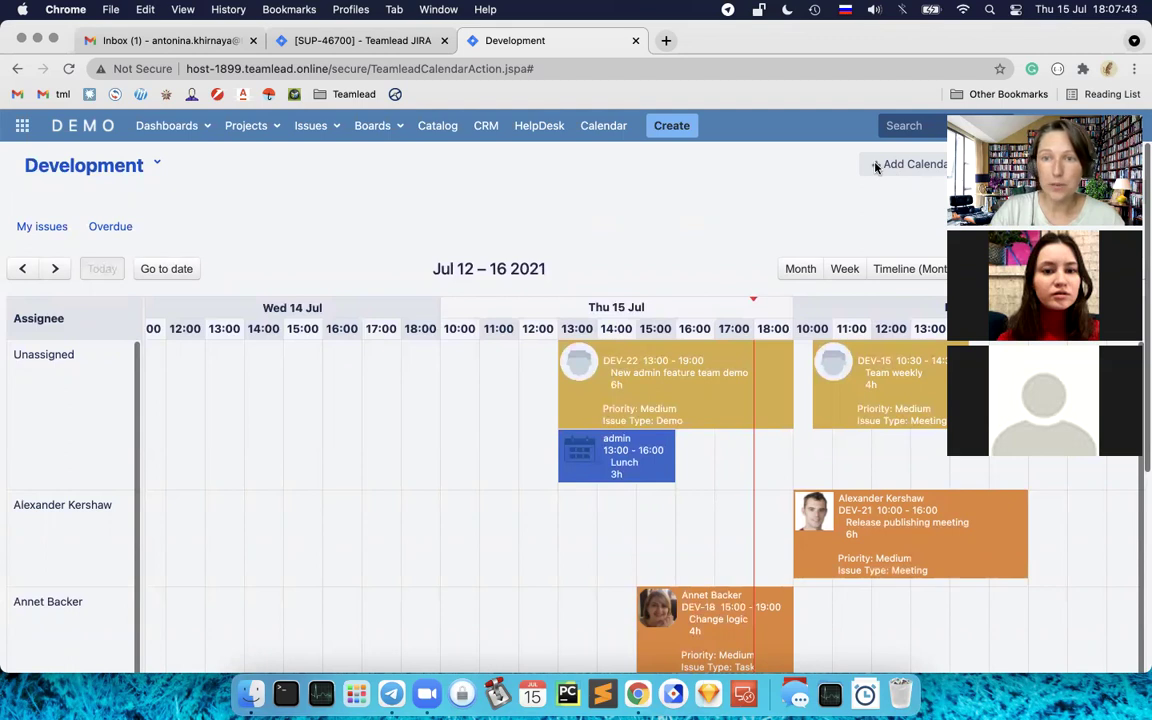
Step: Start creating a new calendar, examine its main settings including the start and end date custom fields, and close the form unsaved
{"action": "left_click", "coordinate": [876, 166]}
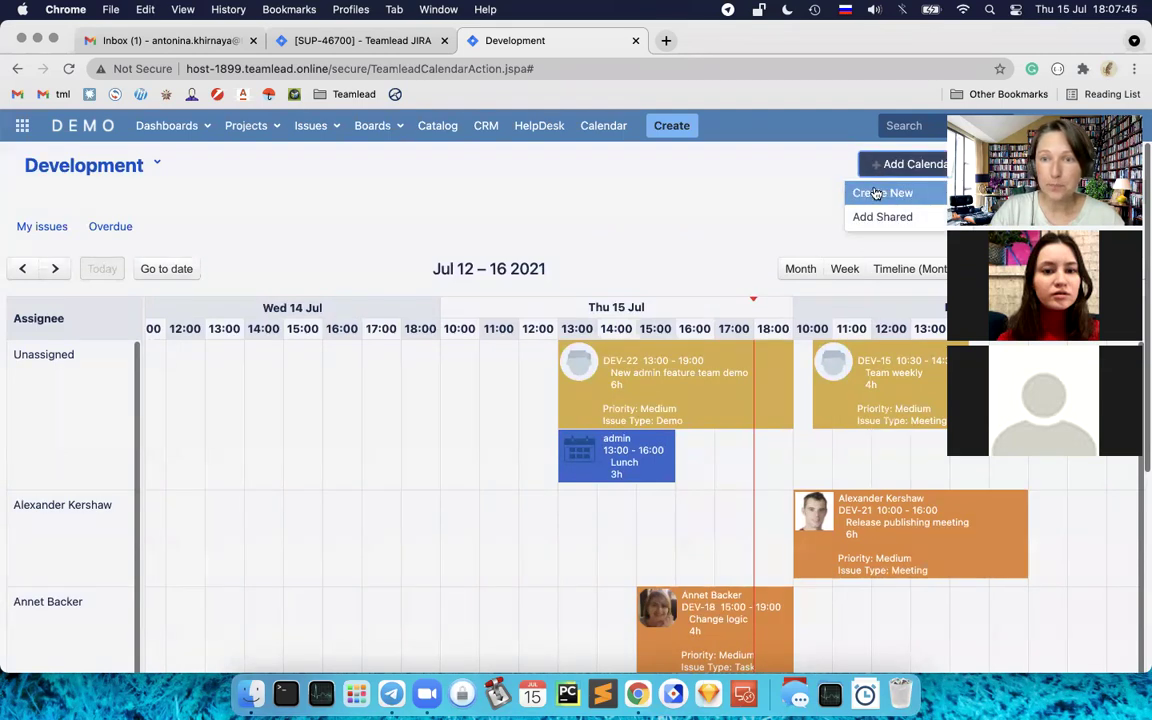
{"action": "left_click", "coordinate": [876, 193]}
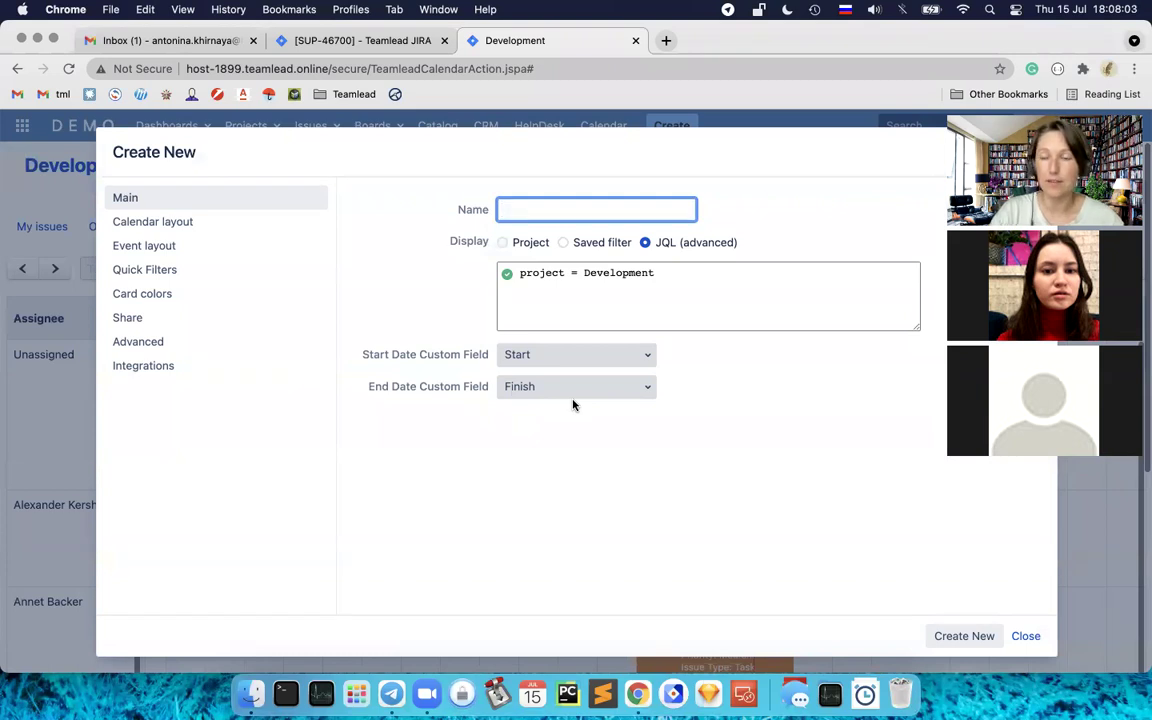
{"action": "left_click", "coordinate": [1025, 636]}
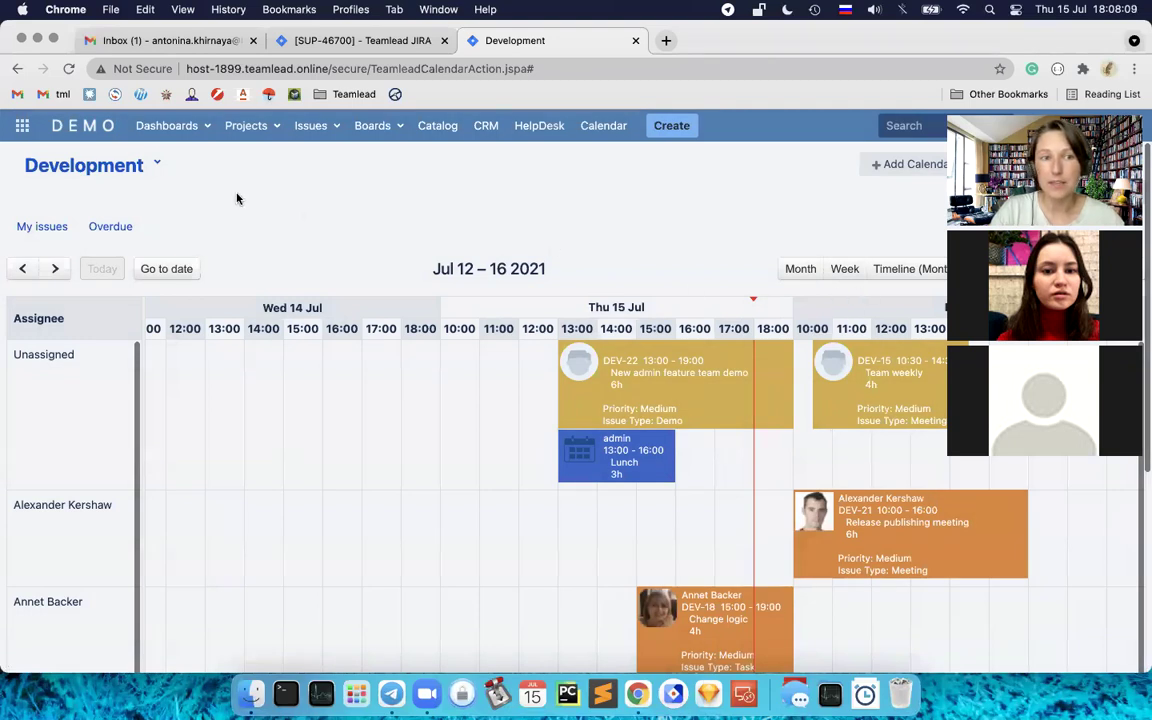
Step: Open the "New admin feature team demo" issue from the calendar in a new browser tab
{"action": "mouse_move", "coordinate": [609, 368]}
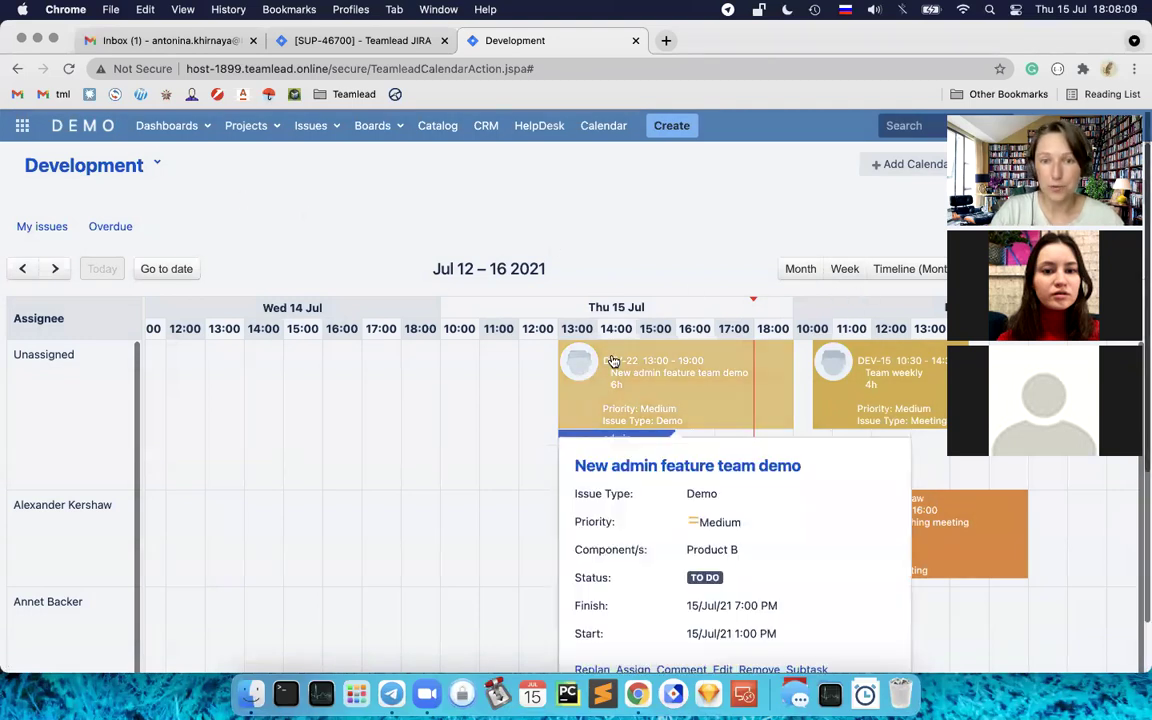
{"action": "right_click", "coordinate": [641, 465]}
{"action": "left_click", "coordinate": [720, 382]}
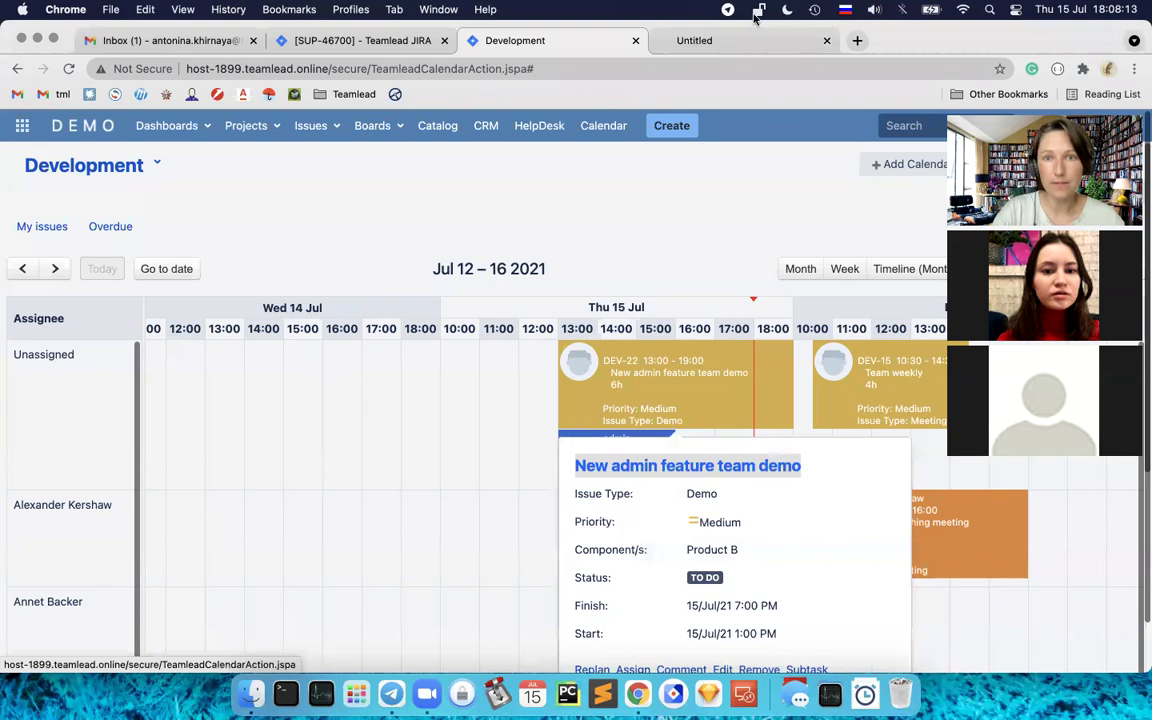
{"action": "left_click", "coordinate": [726, 42]}
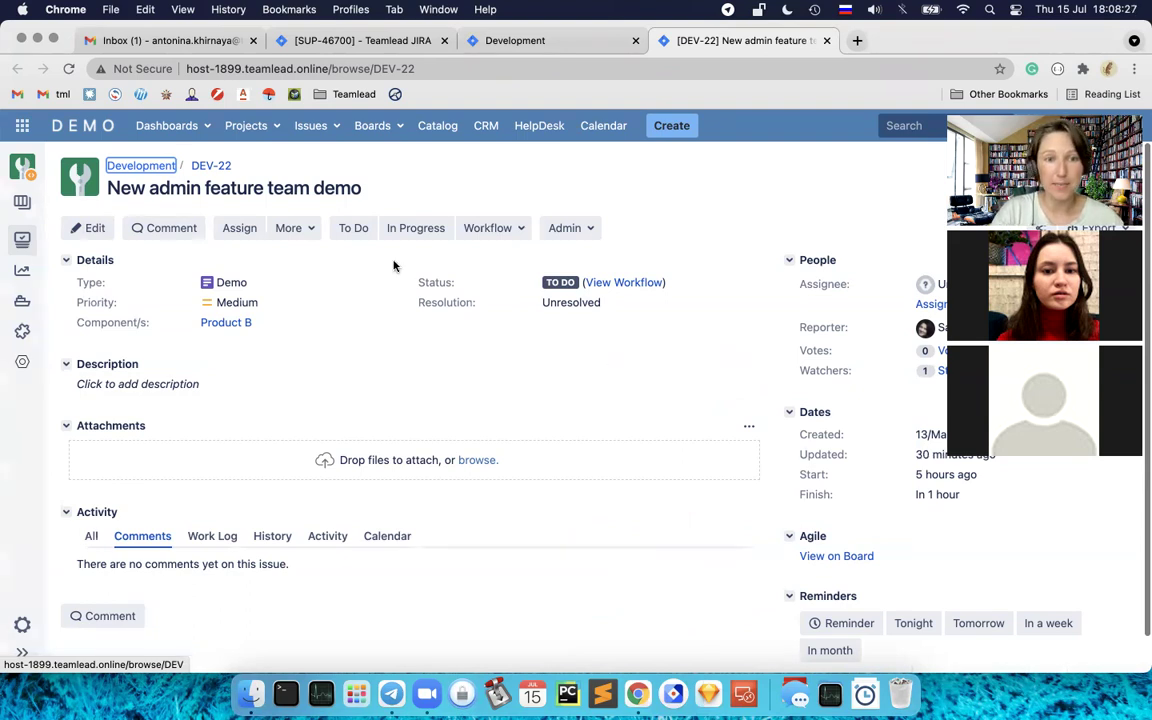
Step: Check the Start and Finish date fields in the DEV-22 edit form, and cancel without saving
{"action": "left_click", "coordinate": [92, 232]}
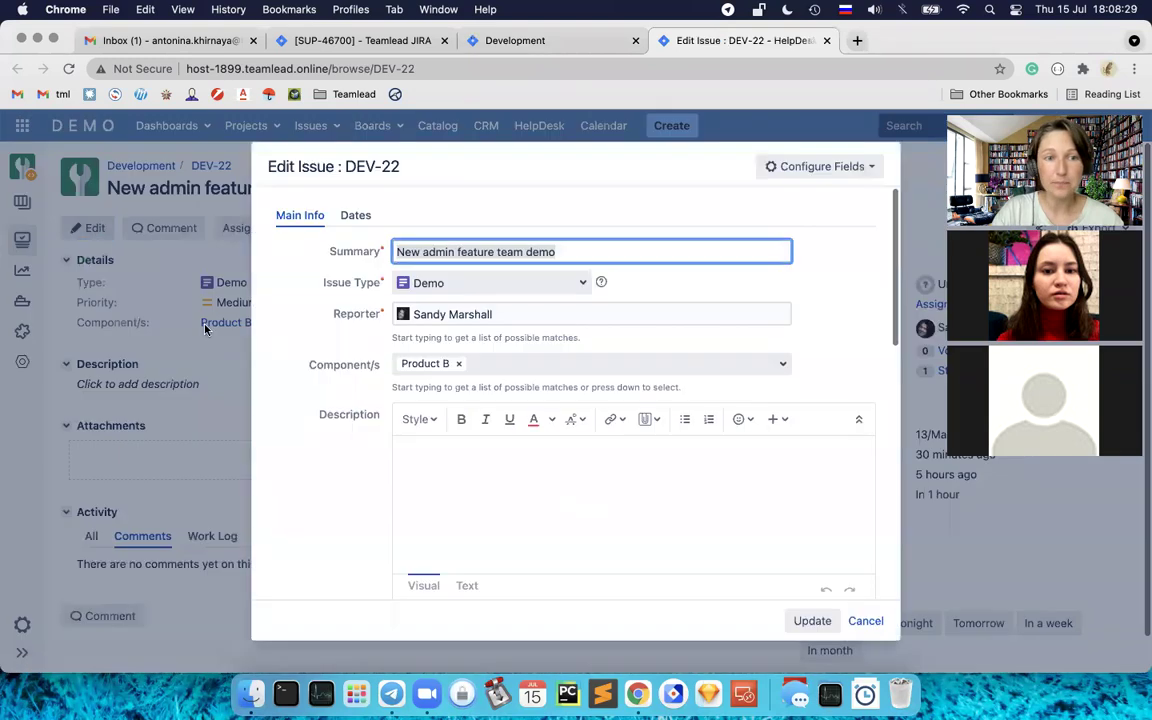
{"action": "left_click", "coordinate": [360, 215]}
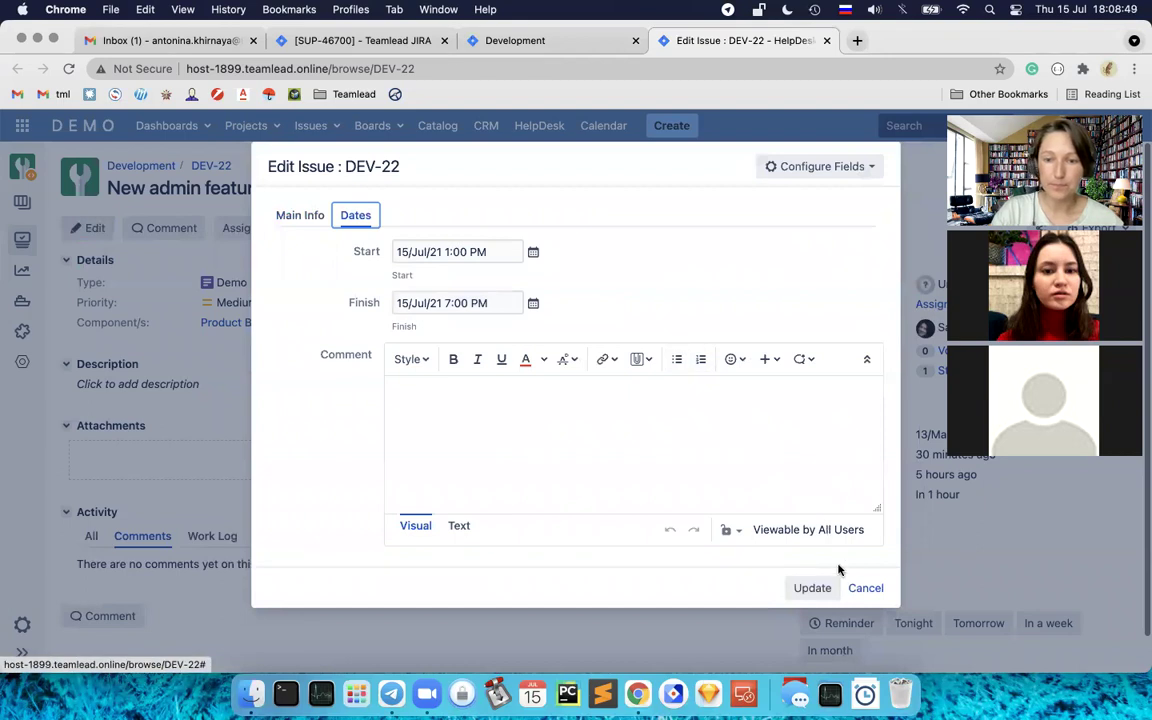
{"action": "left_click", "coordinate": [866, 589]}
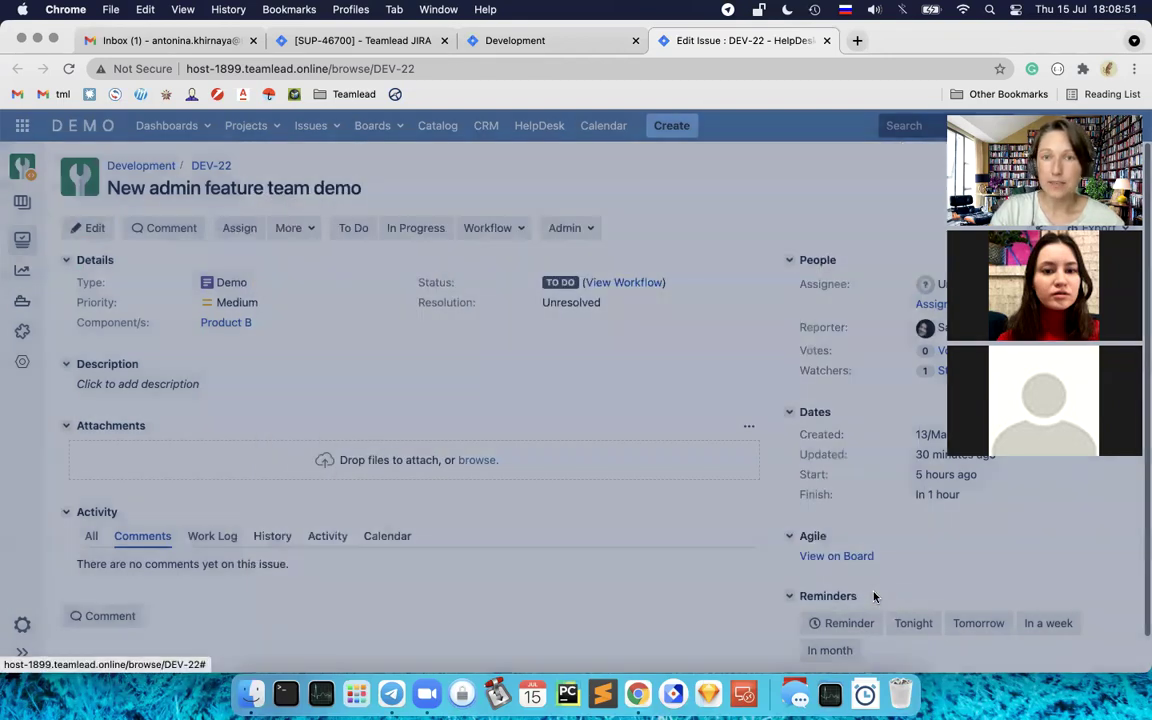
Step: Return to the Development calendar, start a new calendar displaying a Project, and review the available projects without changing the selection
{"action": "left_click", "coordinate": [553, 41]}
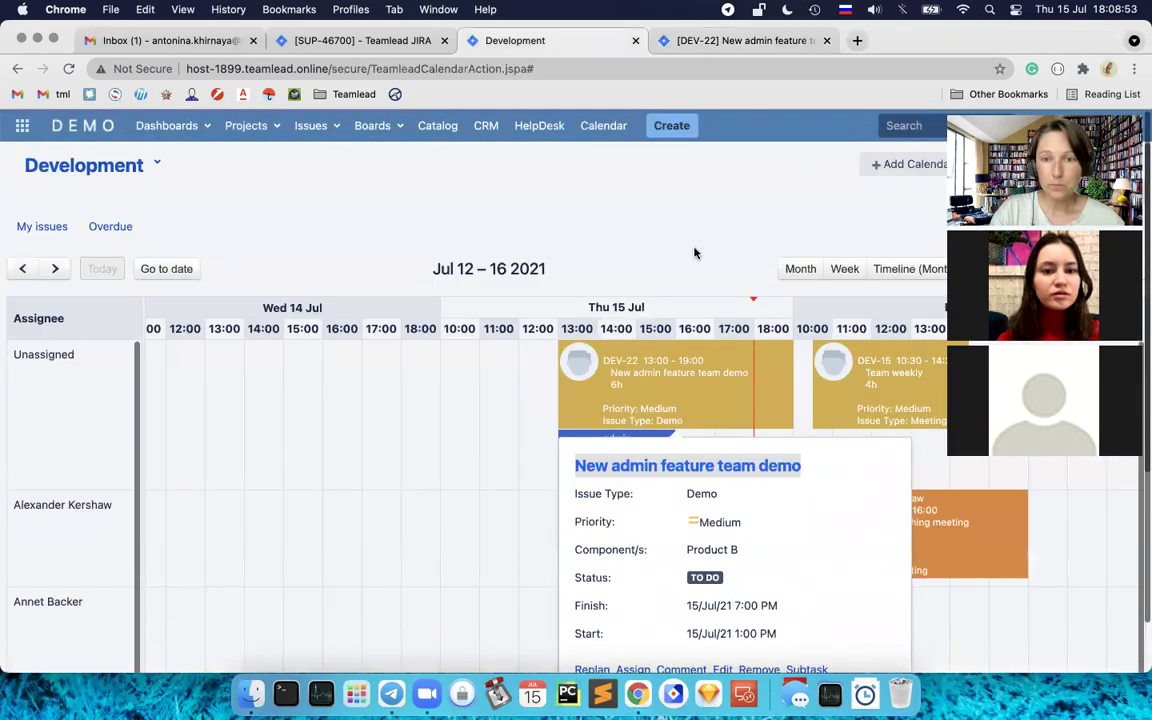
{"action": "left_click", "coordinate": [893, 166]}
{"action": "left_click", "coordinate": [866, 195]}
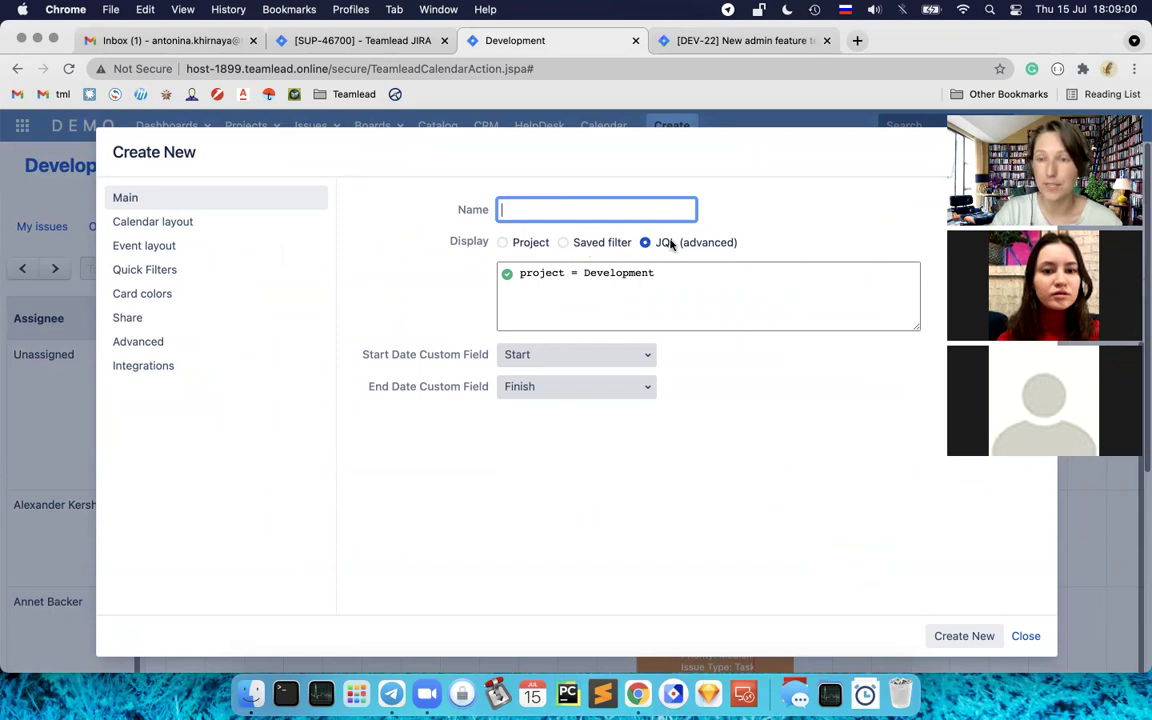
{"action": "left_click", "coordinate": [503, 243]}
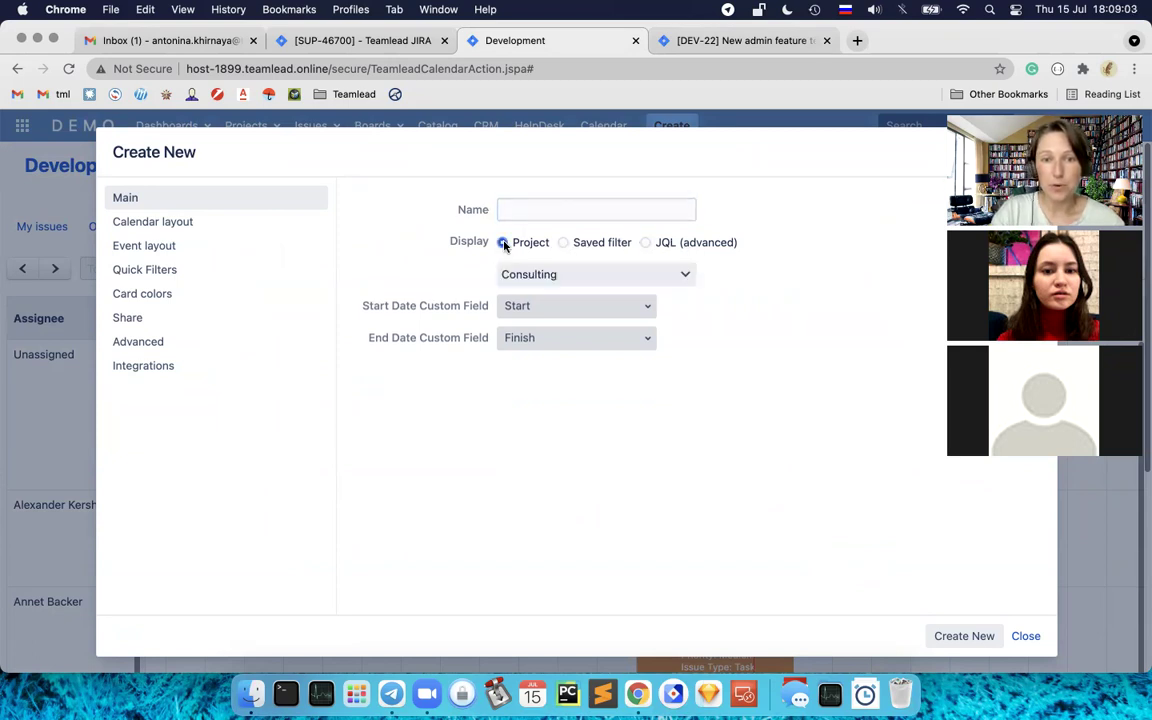
{"action": "left_click", "coordinate": [688, 276]}
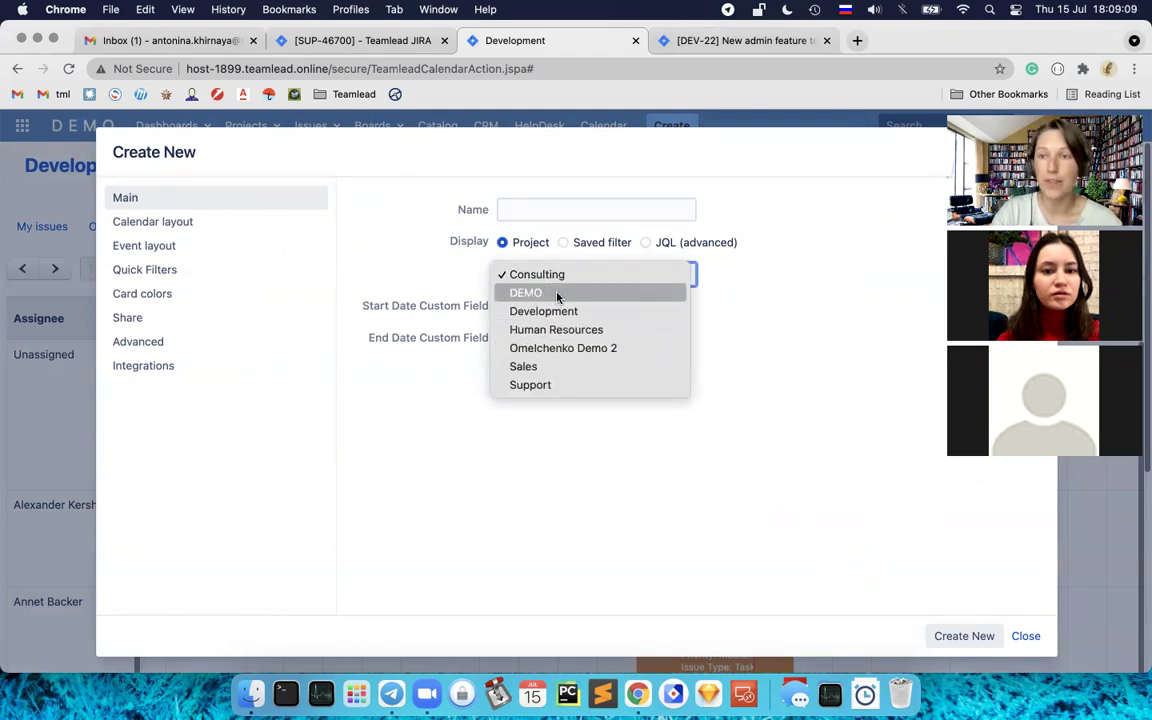
{"action": "left_click", "coordinate": [697, 333]}
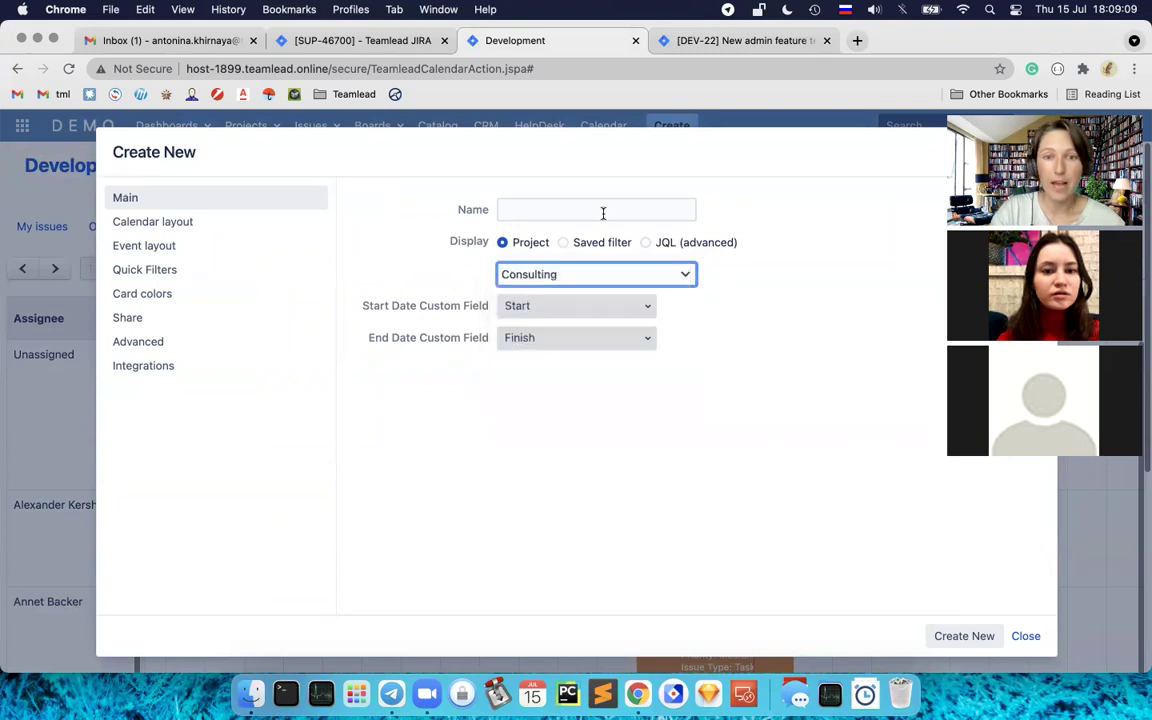
Step: Review the saved filters available as the calendar's display source, and switch the display back to JQL (advanced)
{"action": "left_click", "coordinate": [565, 243]}
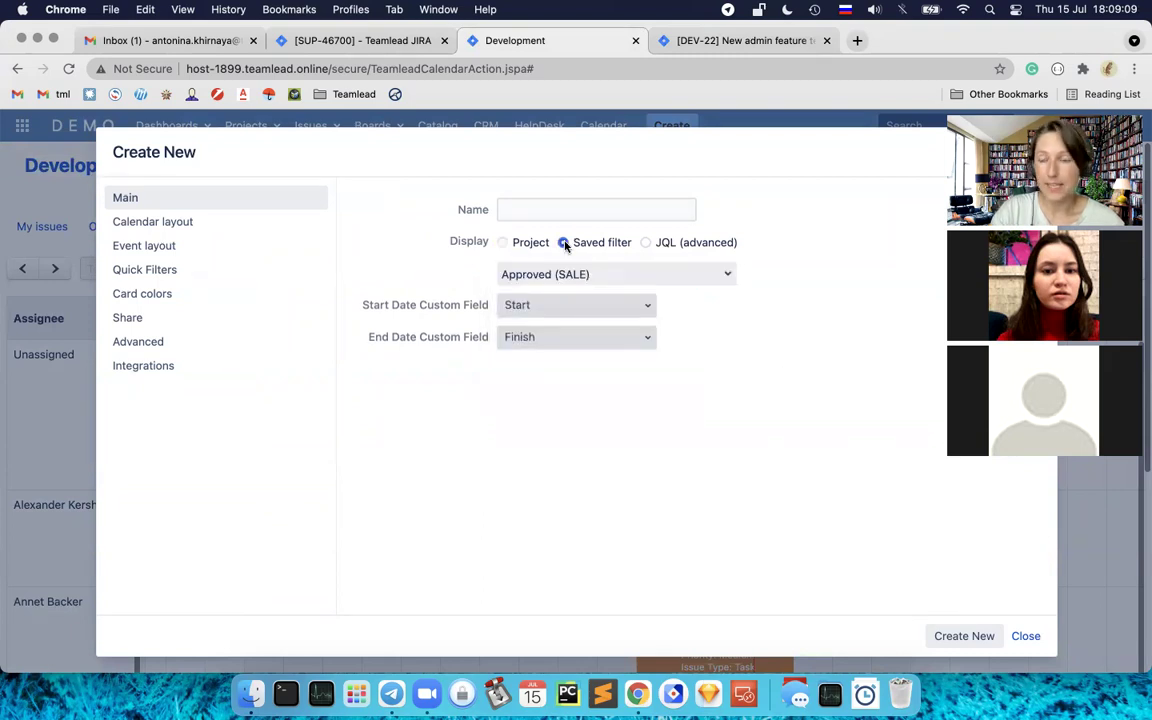
{"action": "left_click", "coordinate": [699, 275]}
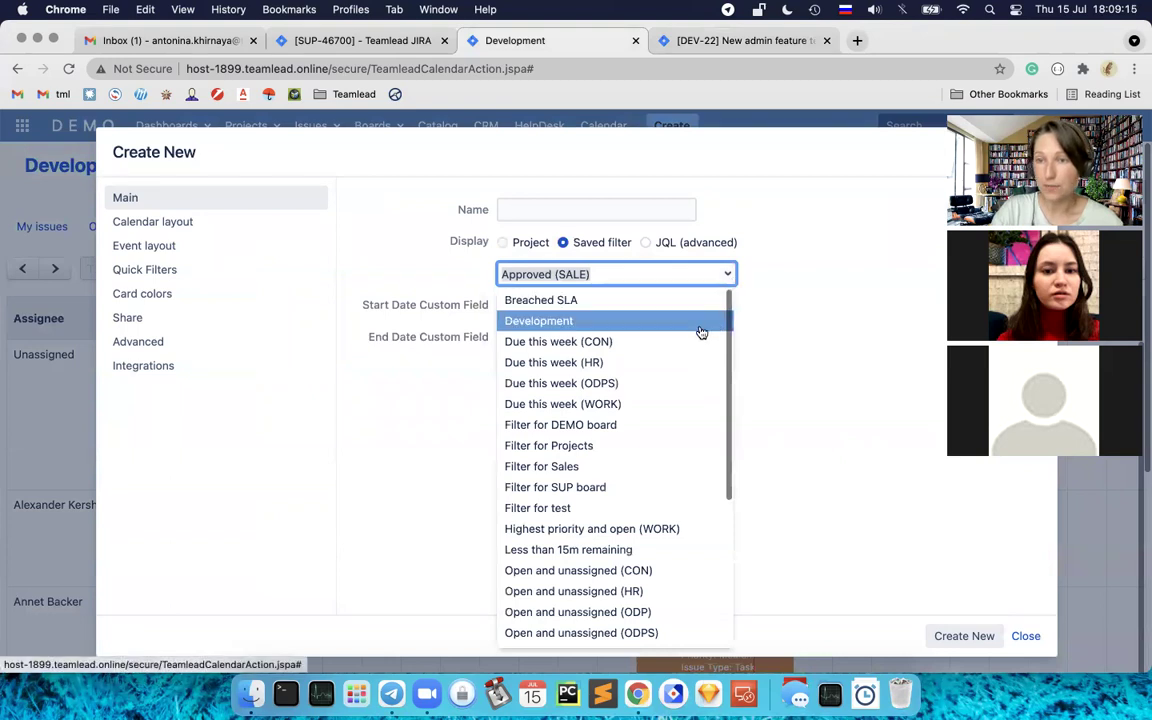
{"action": "left_click", "coordinate": [863, 277]}
{"action": "left_click", "coordinate": [645, 242]}
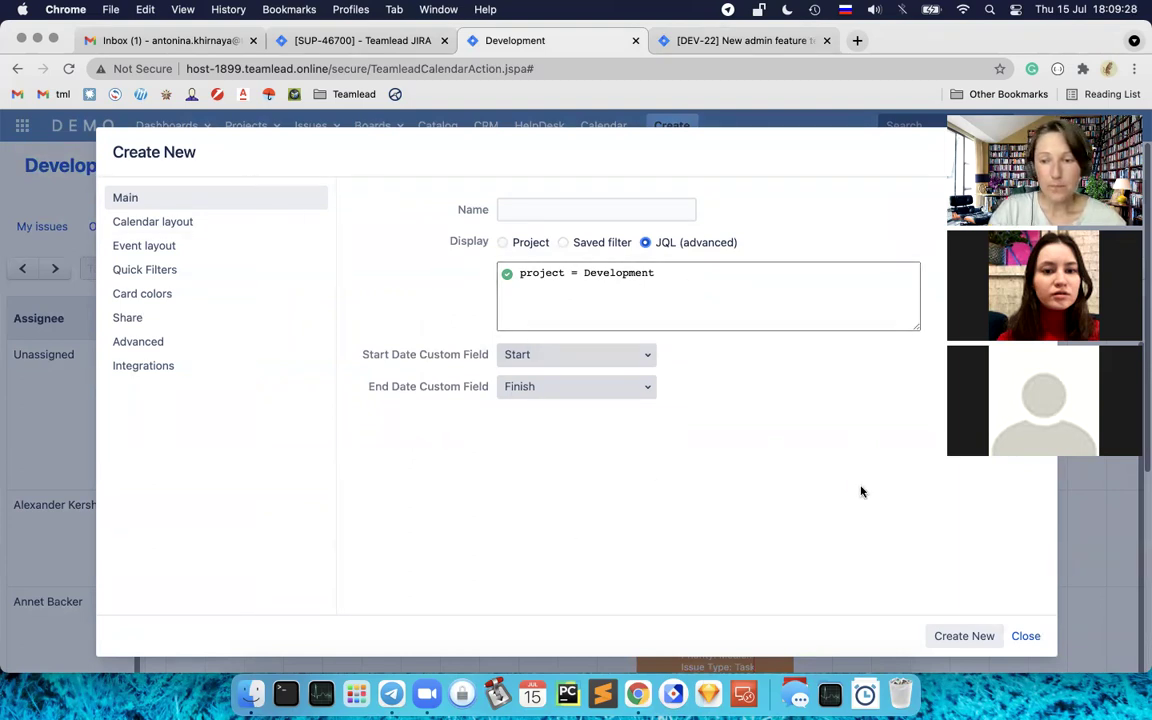
Step: Examine the new calendar's layout settings, such as default view, available modes and hidden days, and close the form unsaved
{"action": "left_click", "coordinate": [176, 222]}
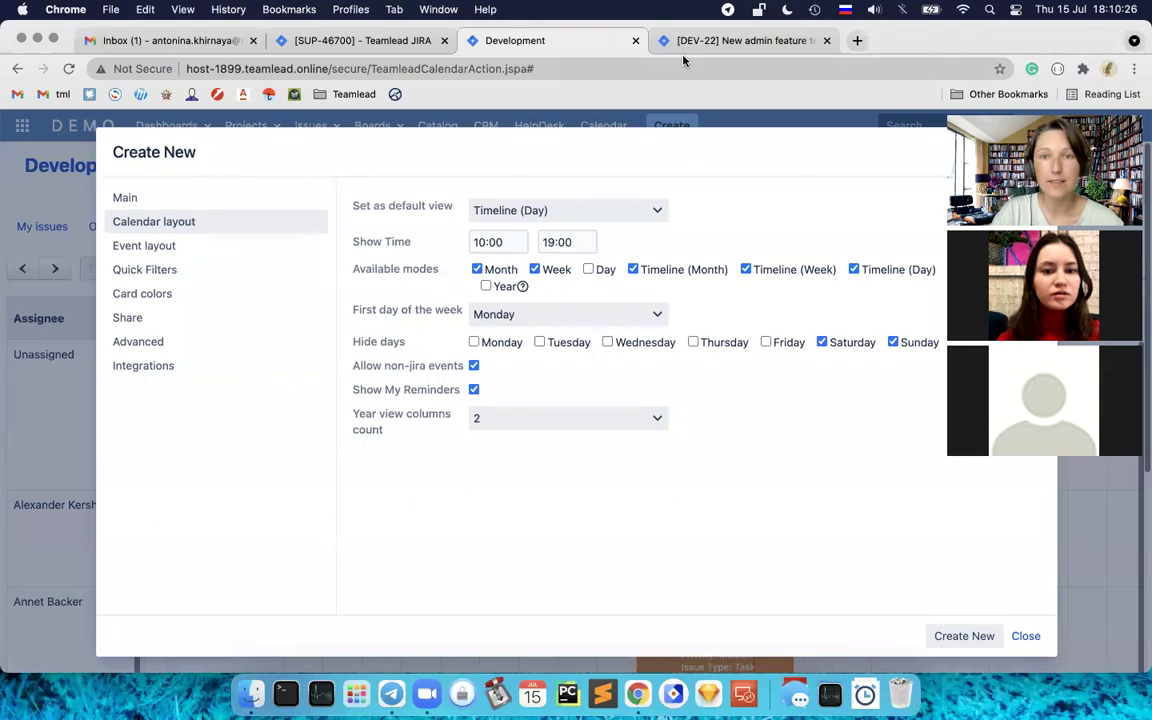
{"action": "left_click", "coordinate": [1026, 636]}
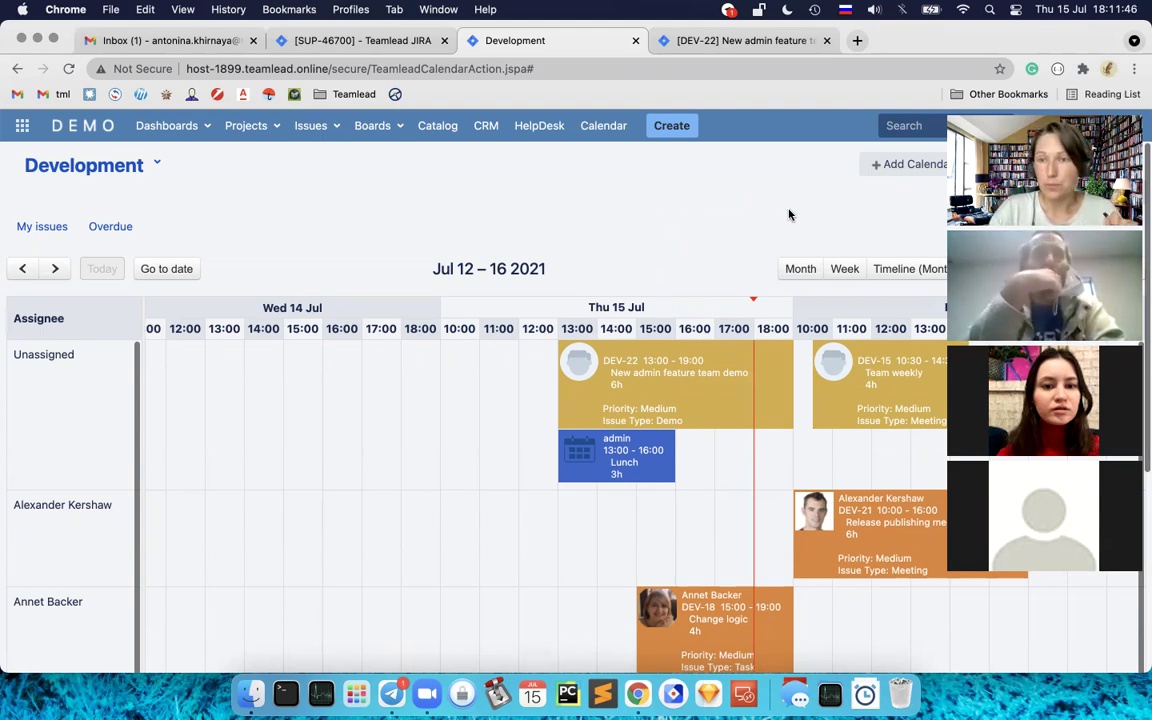
Step: Start a new calendar form, and compare its date custom fields with the Start and Finish dates in the DEV-22 edit form
{"action": "left_click", "coordinate": [887, 164]}
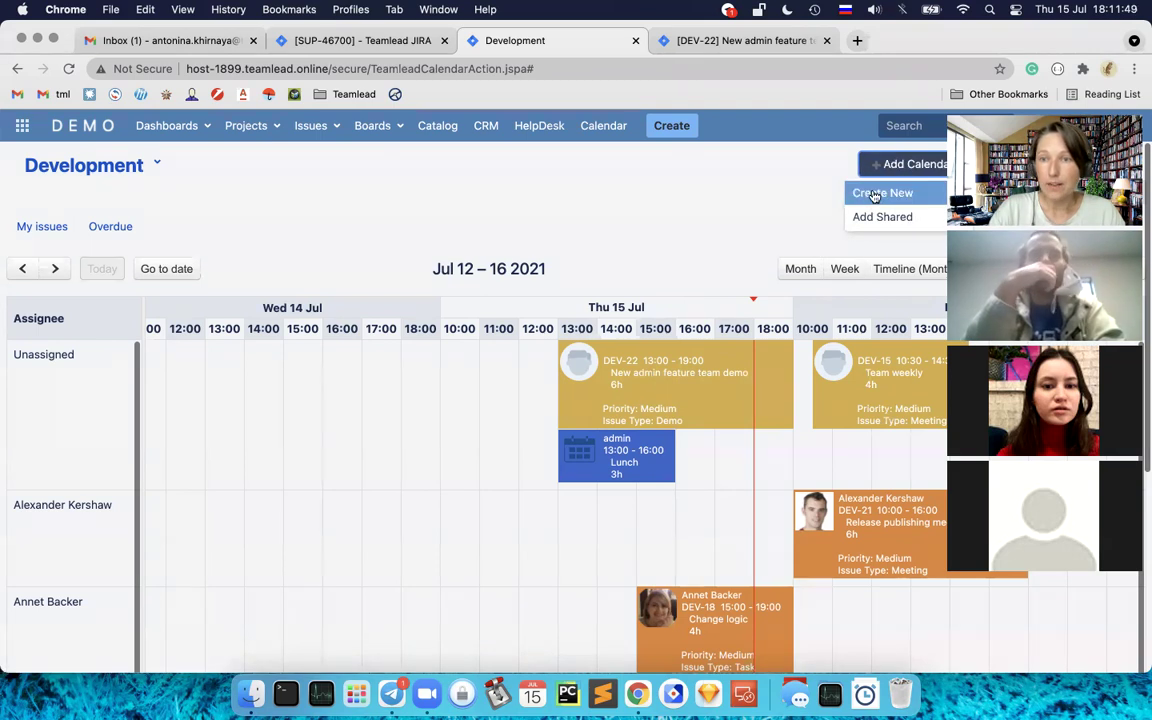
{"action": "left_click", "coordinate": [874, 194]}
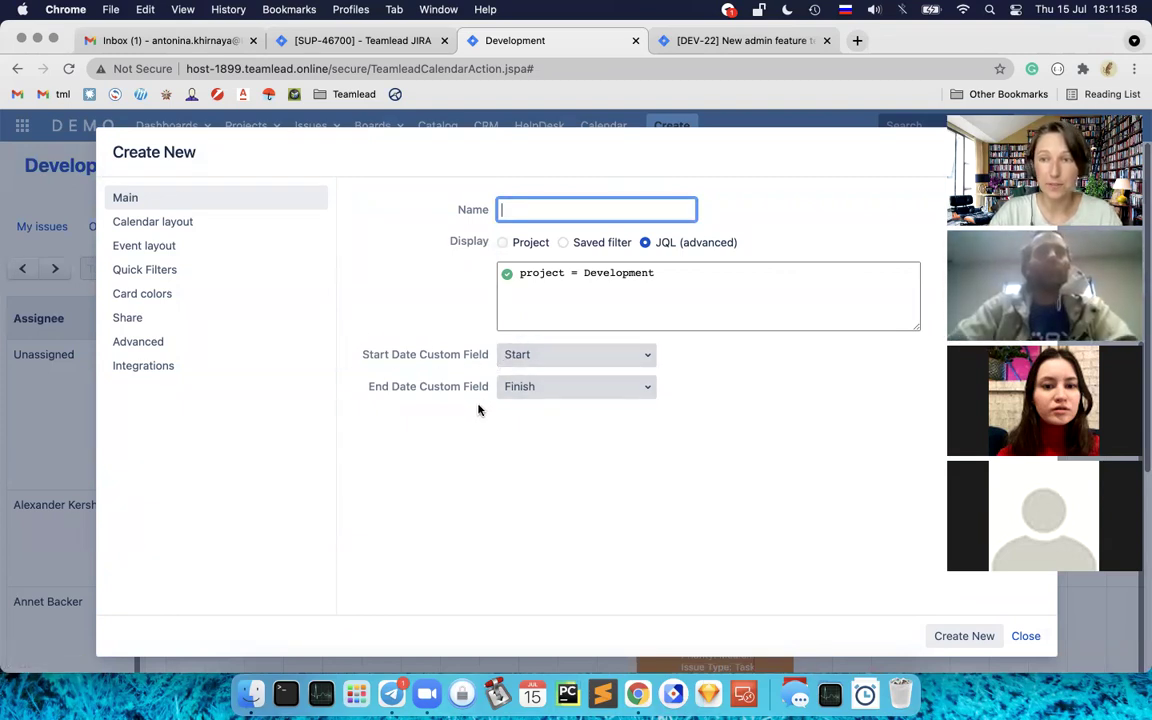
{"action": "left_click", "coordinate": [703, 42]}
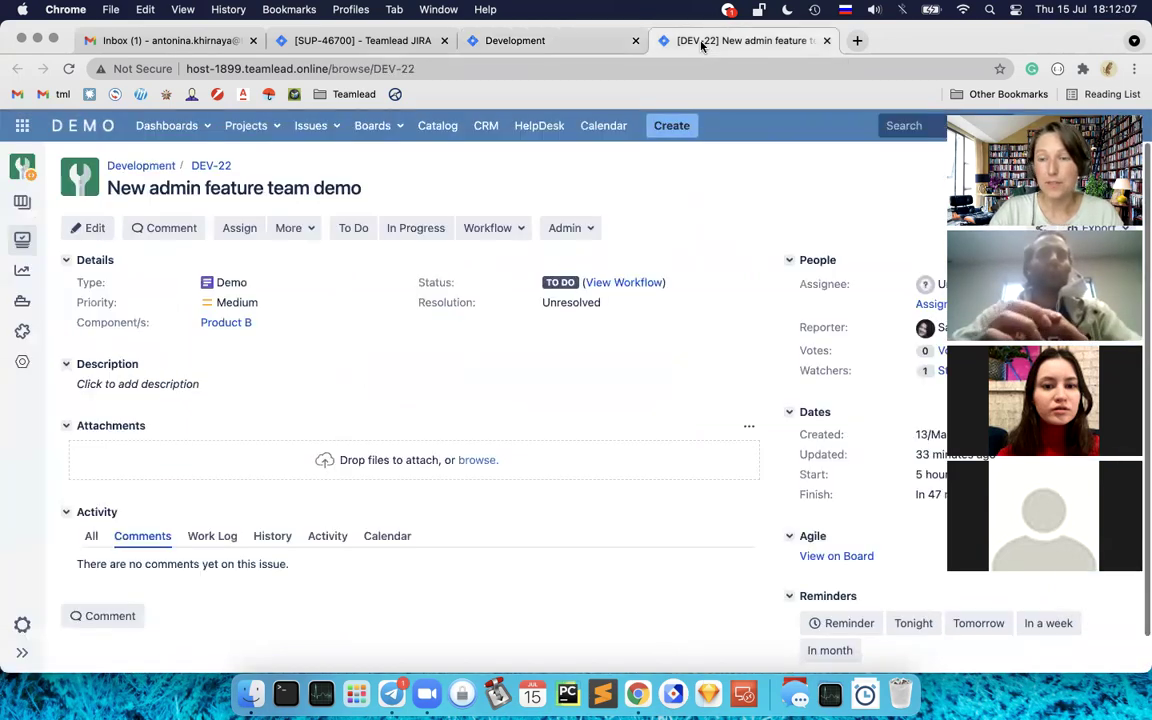
{"action": "left_click", "coordinate": [89, 234]}
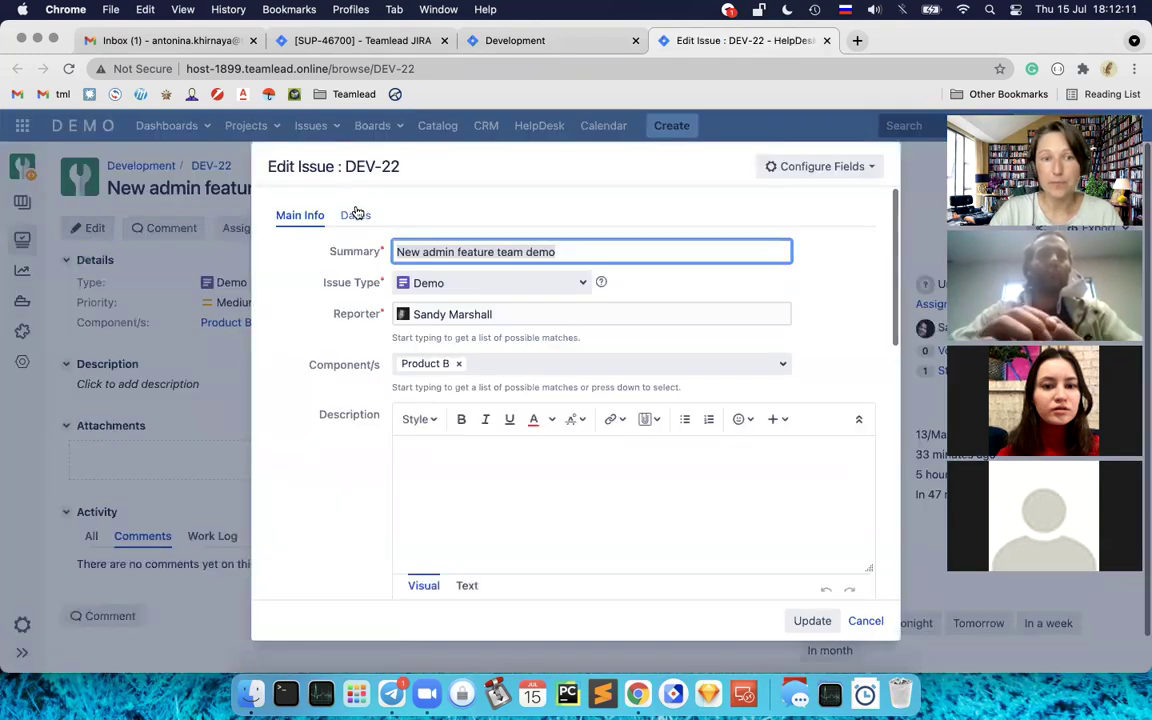
{"action": "left_click", "coordinate": [360, 215]}
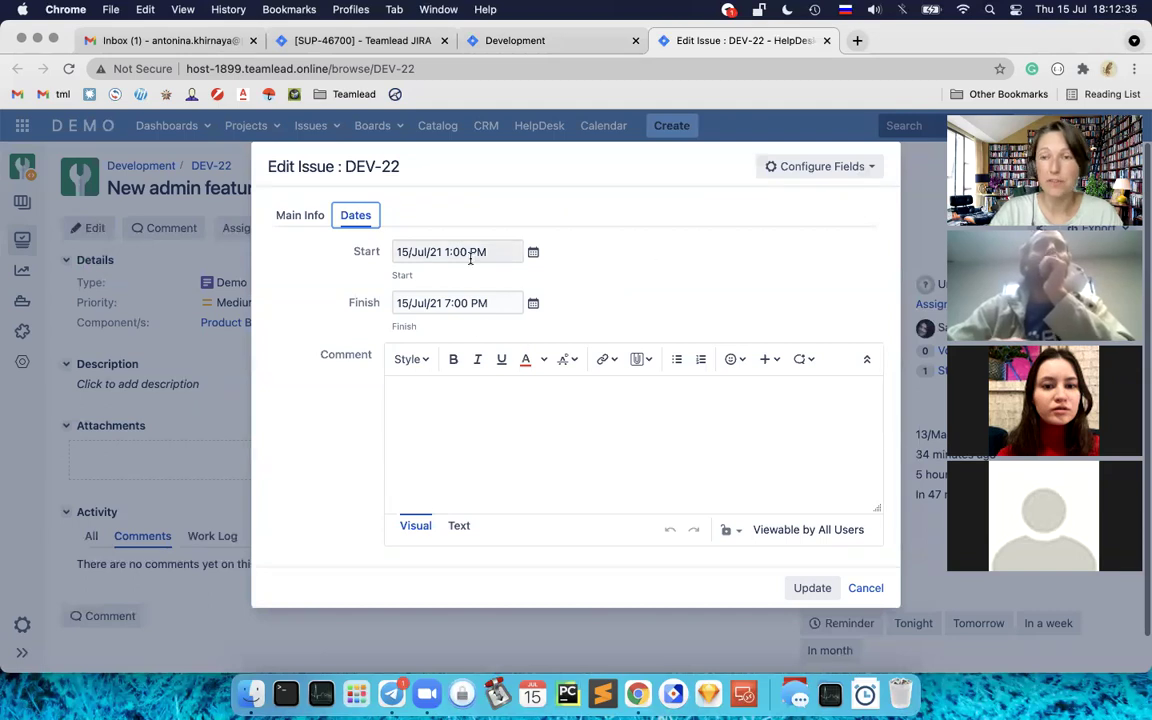
{"action": "left_click", "coordinate": [865, 588]}
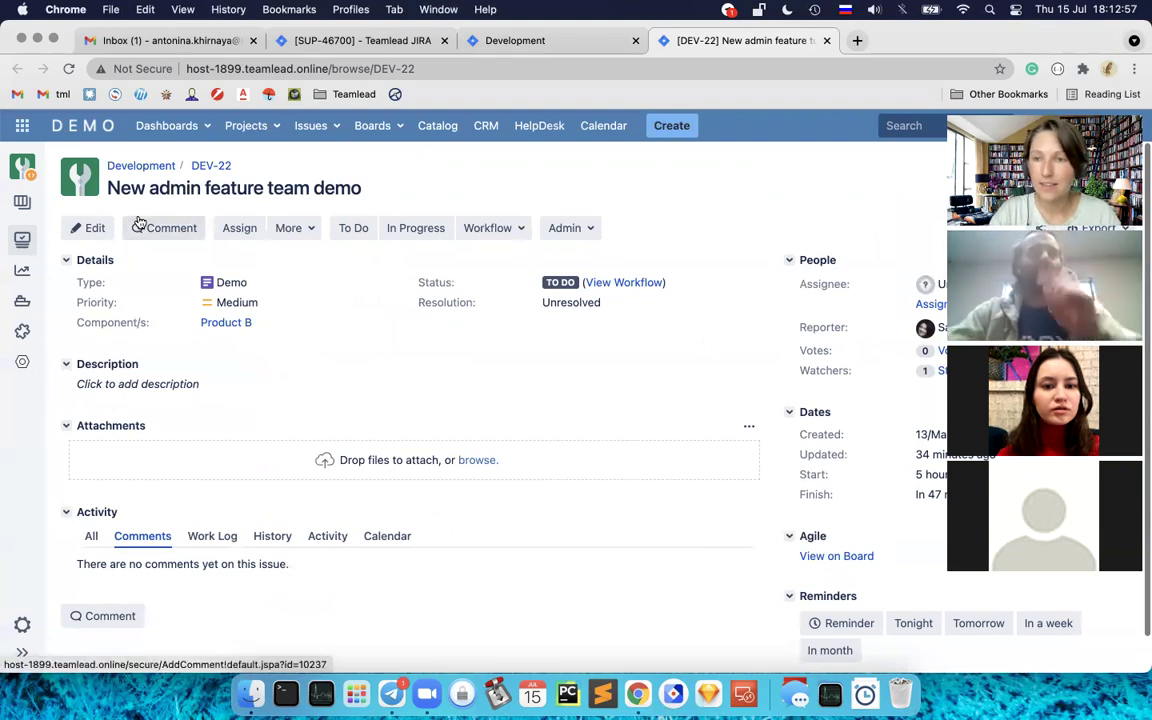
Step: Recheck the Start and Finish dates in DEV-22's edit form, return to the new calendar's date fields, and close the calendar form
{"action": "left_click", "coordinate": [90, 227]}
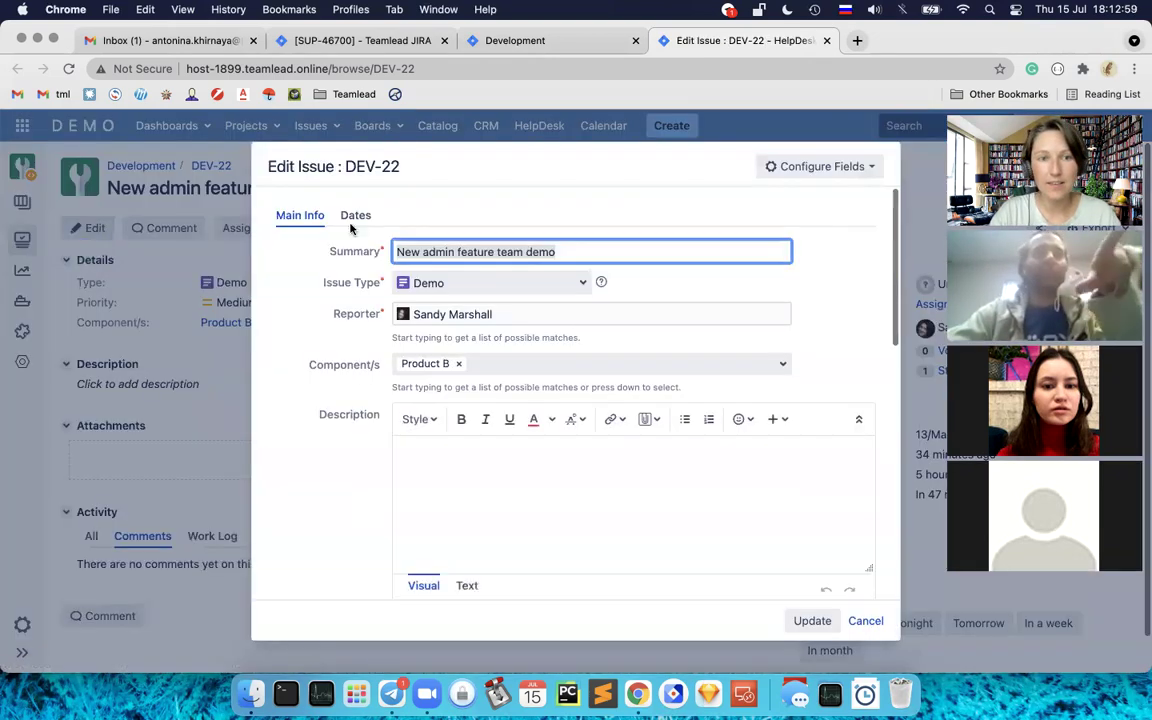
{"action": "left_click", "coordinate": [353, 217]}
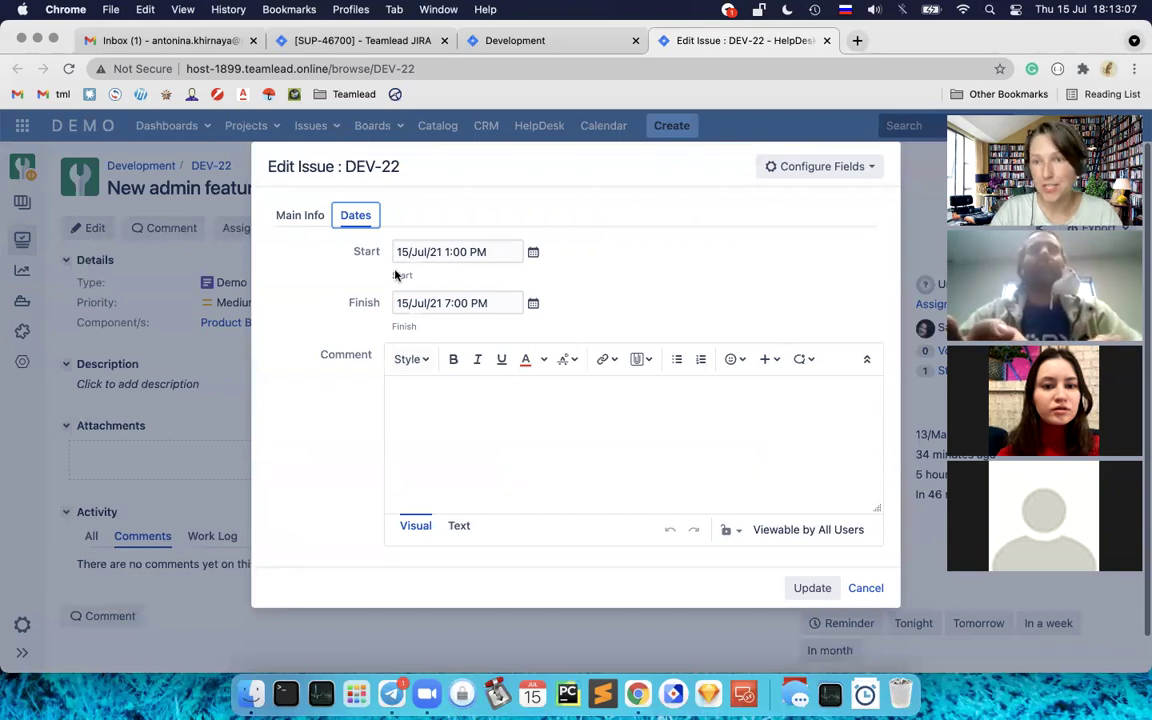
{"action": "left_click", "coordinate": [548, 42]}
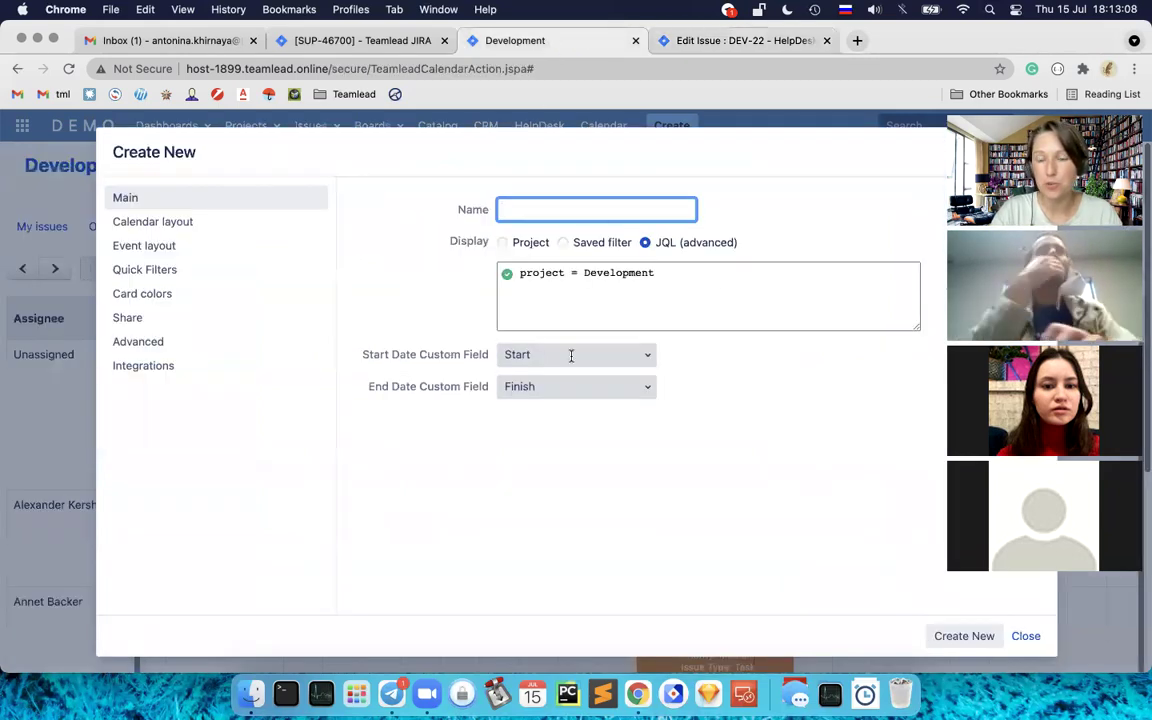
{"action": "left_click", "coordinate": [1026, 636]}
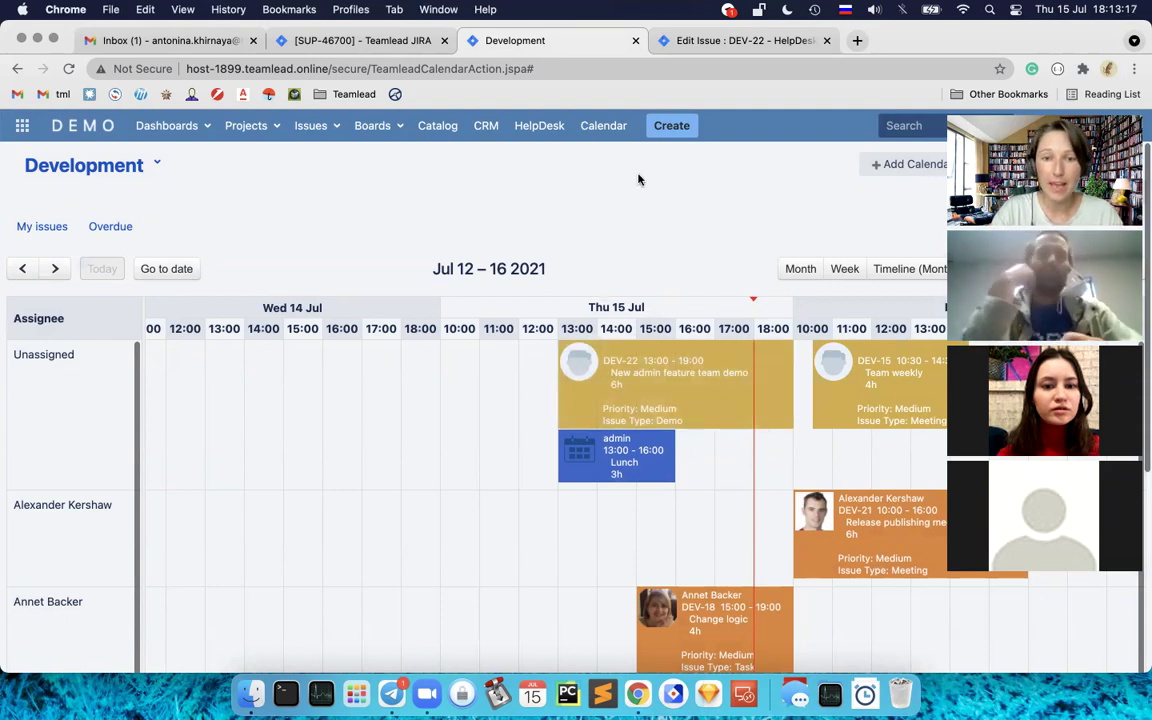
Step: Start another new calendar, set its display source to Project, and look through the list of projects
{"action": "left_click", "coordinate": [915, 166]}
{"action": "left_click", "coordinate": [878, 189]}
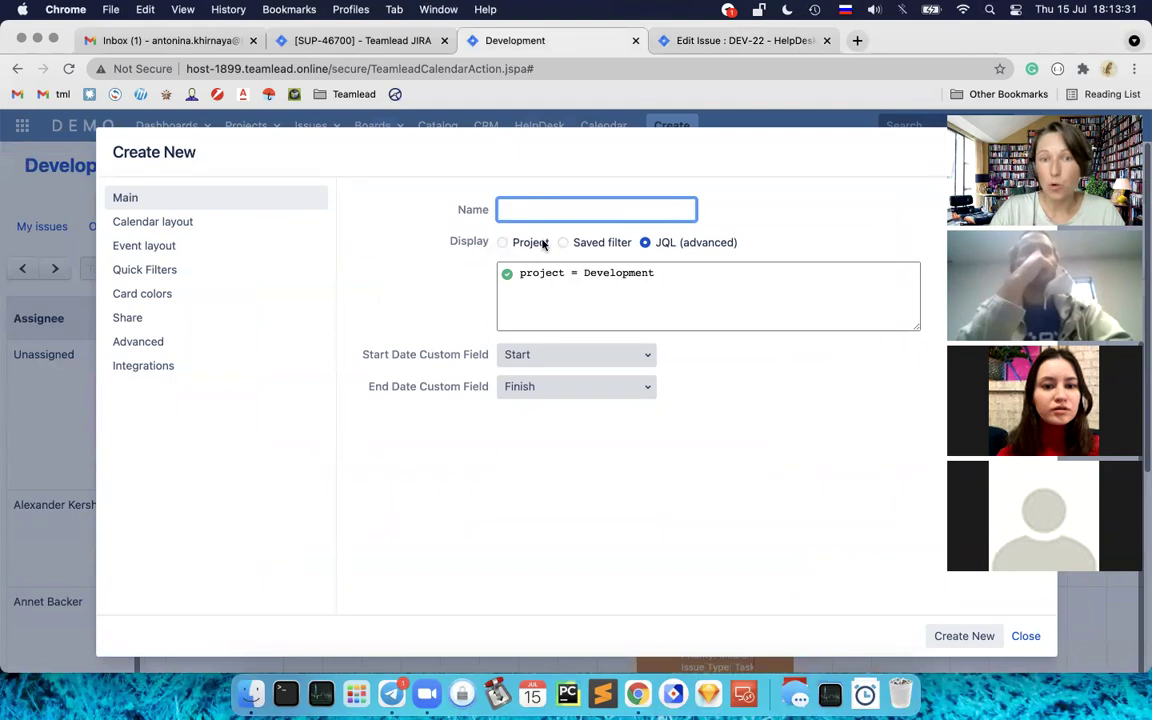
{"action": "left_click", "coordinate": [503, 244]}
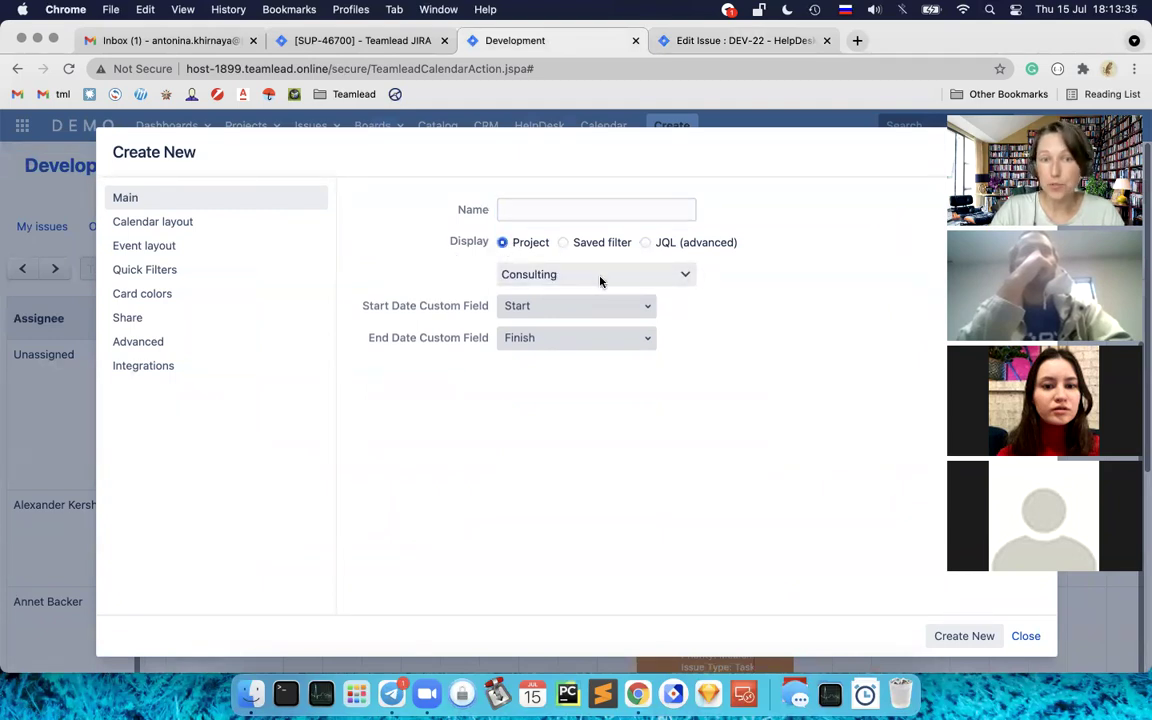
{"action": "left_click", "coordinate": [684, 274]}
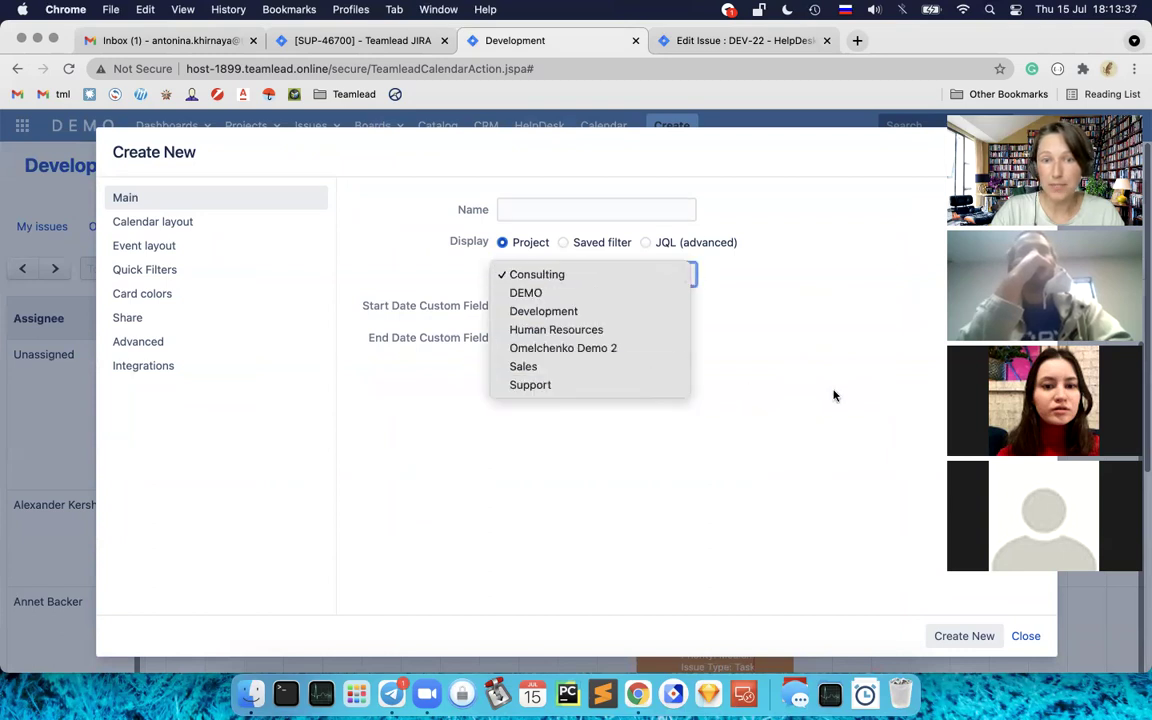
{"action": "left_click", "coordinate": [566, 242]}
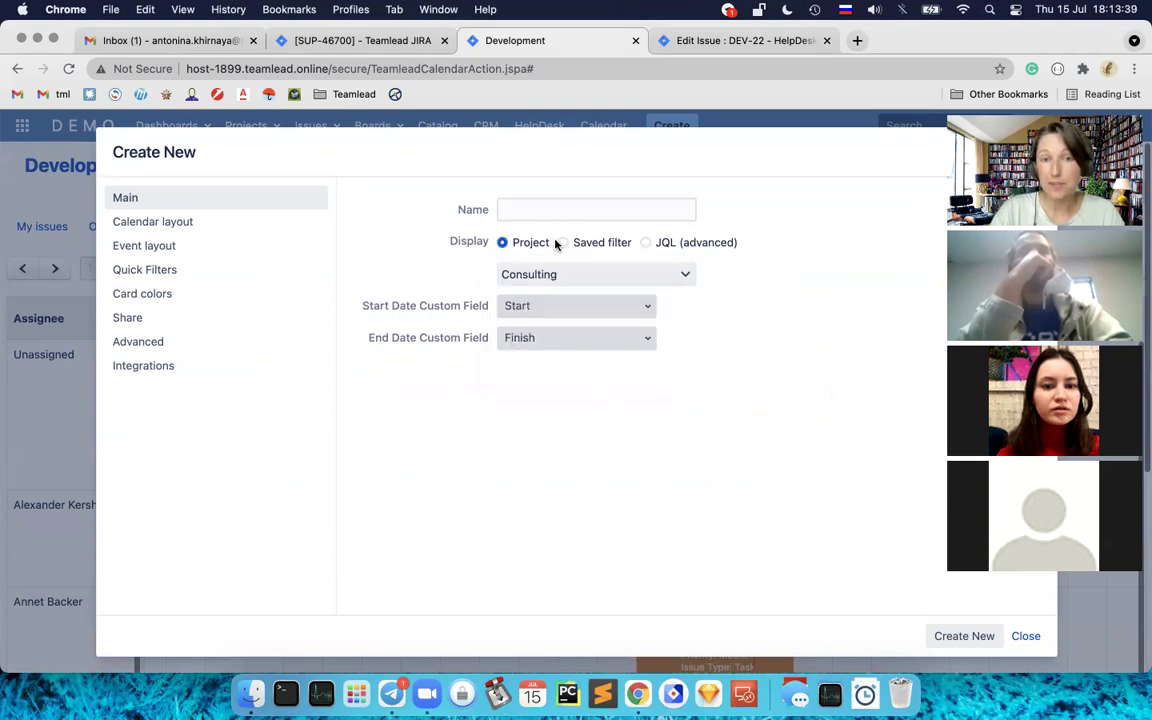
Step: Switch the display source to Saved filter, look through the filters, and return to the JQL (advanced) query
{"action": "left_click", "coordinate": [563, 243]}
{"action": "left_click", "coordinate": [701, 274]}
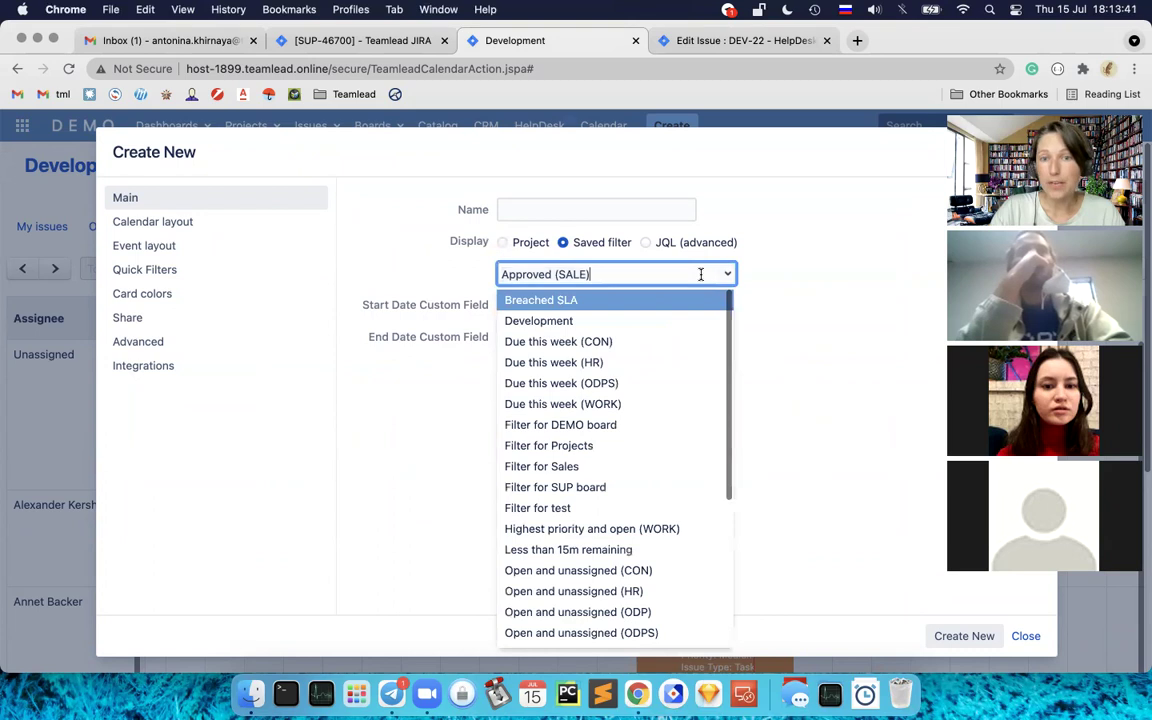
{"action": "left_click", "coordinate": [740, 257]}
{"action": "left_click", "coordinate": [645, 242]}
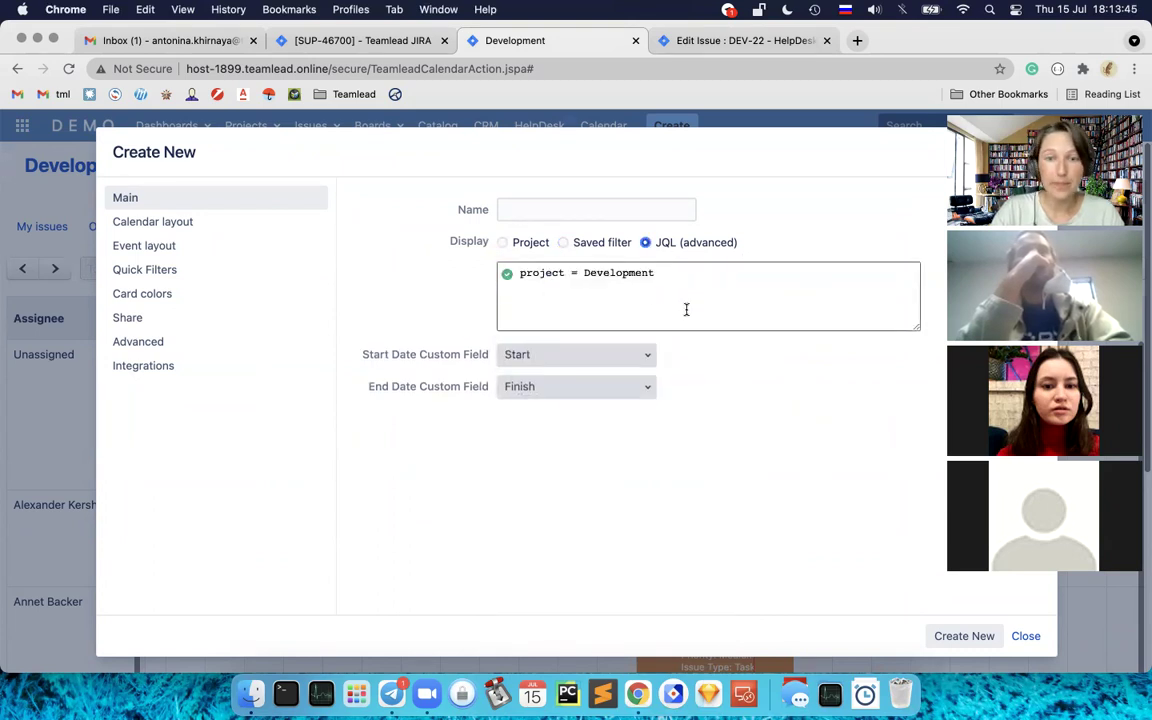
Step: Review the new calendar's layout settings, including the choices for the first day of the week
{"action": "left_click", "coordinate": [206, 221]}
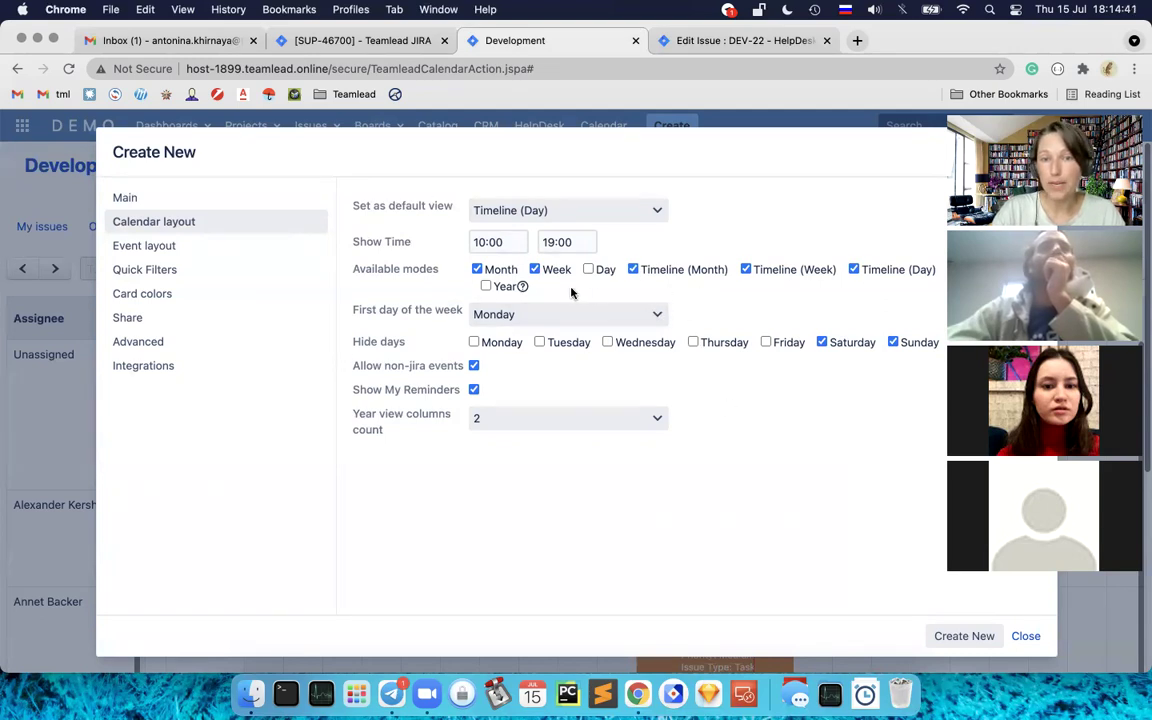
{"action": "left_click", "coordinate": [654, 314]}
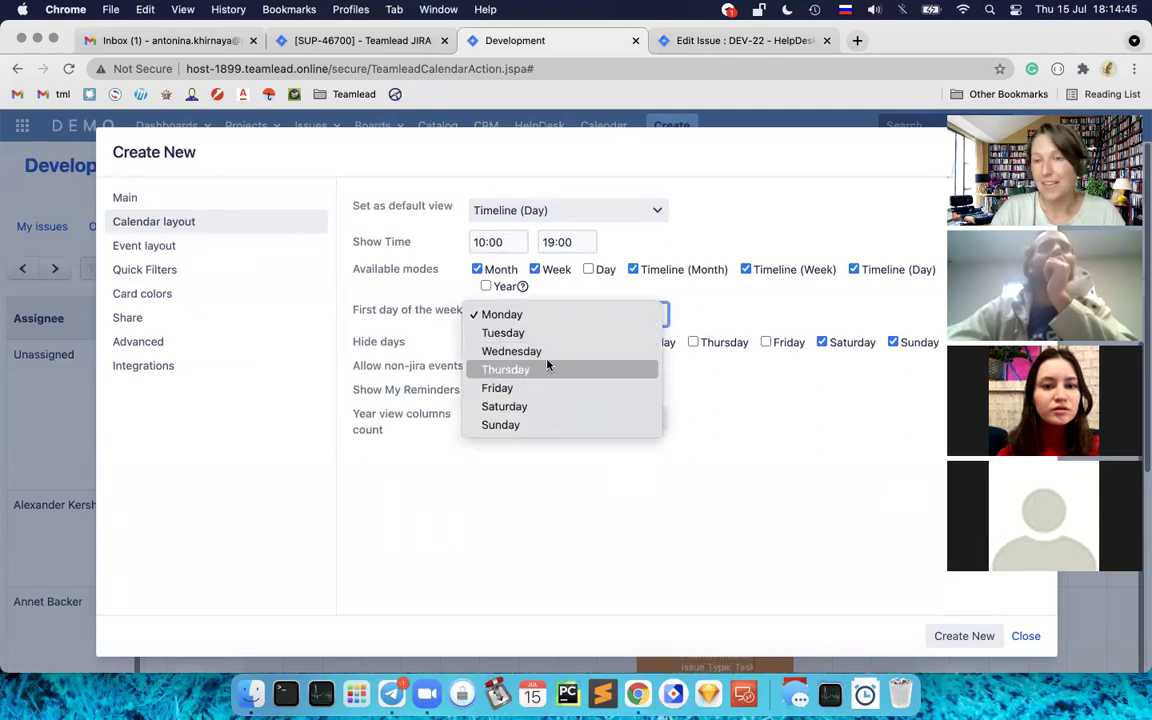
{"action": "left_click", "coordinate": [732, 299]}
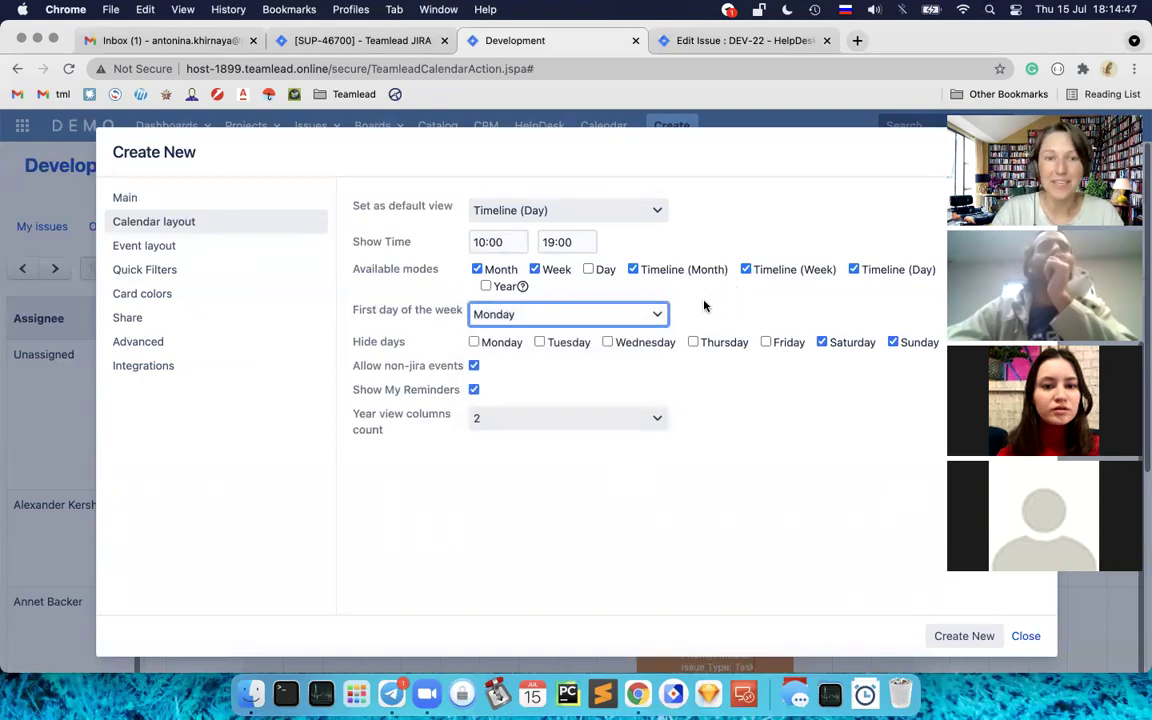
{"action": "left_click", "coordinate": [706, 306]}
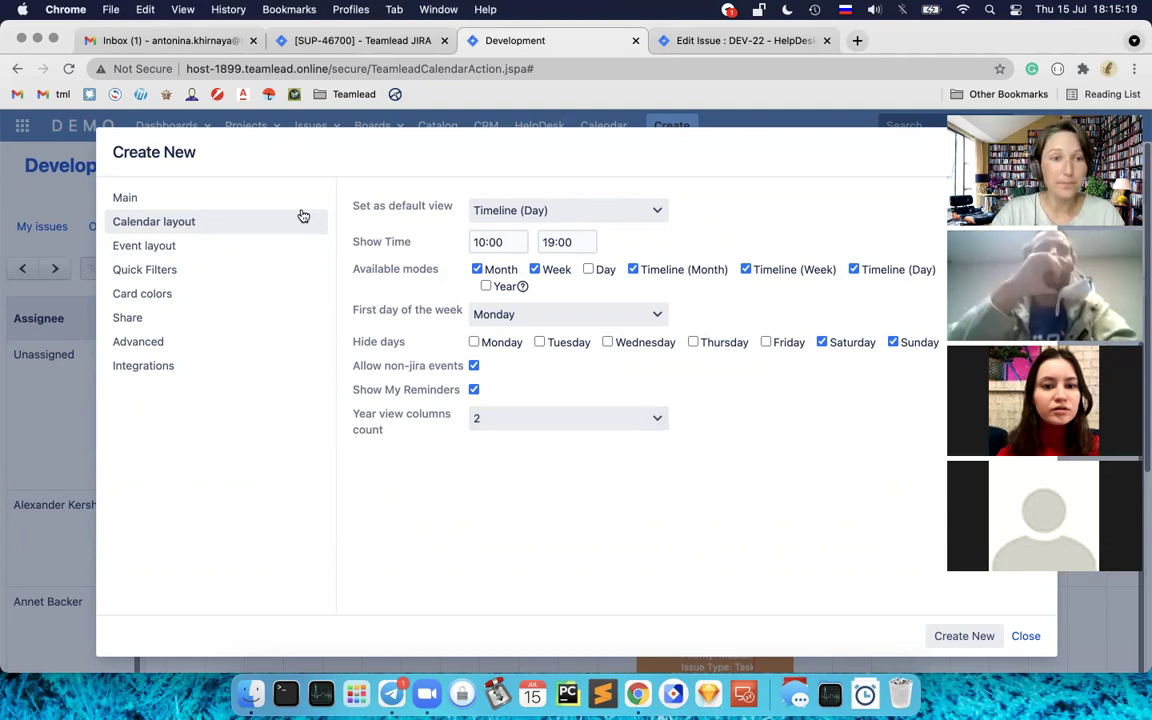
Step: Look over the new calendar's event layout settings, close the form, and view the details of the DEV-22 event
{"action": "left_click", "coordinate": [214, 246]}
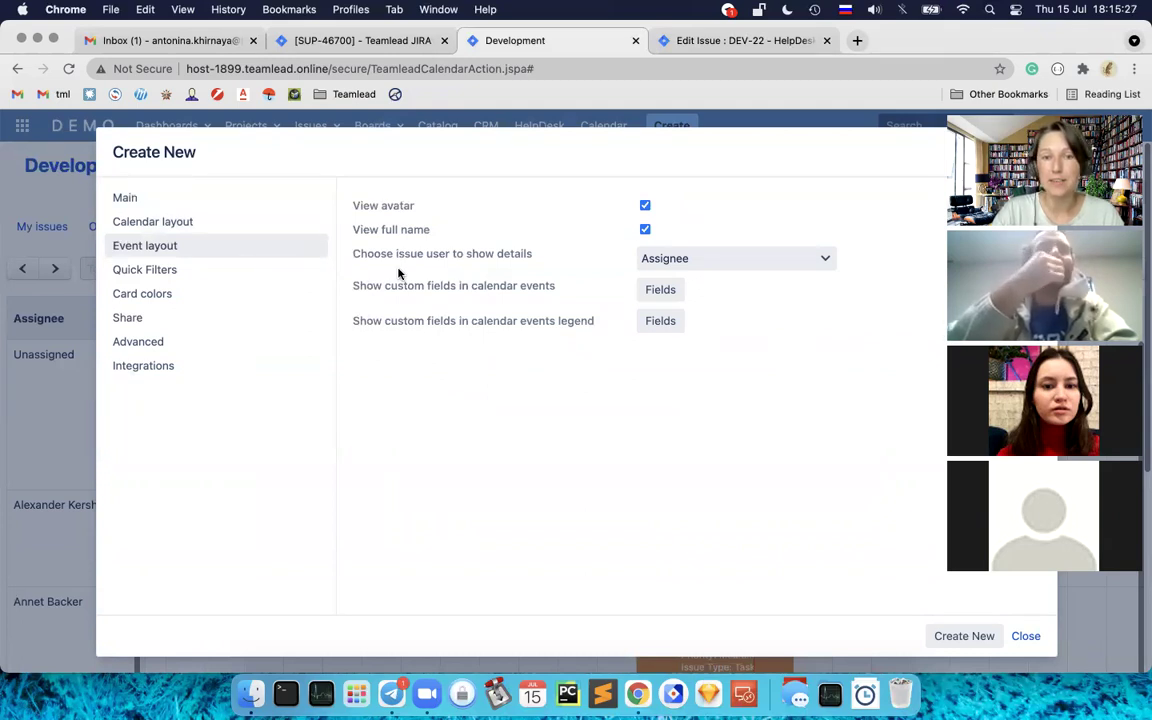
{"action": "left_click", "coordinate": [1025, 638]}
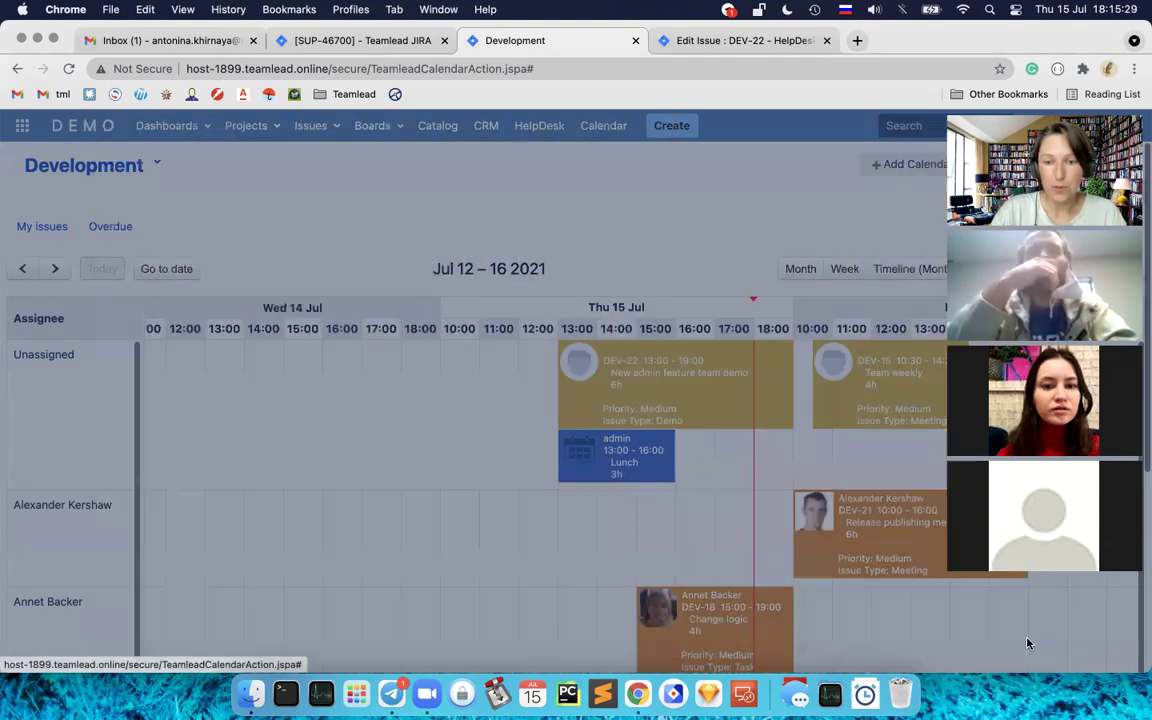
{"action": "left_click", "coordinate": [674, 401]}
{"action": "scroll", "coordinate": [690, 467], "scroll_direction": "down", "scroll_amount": 2}
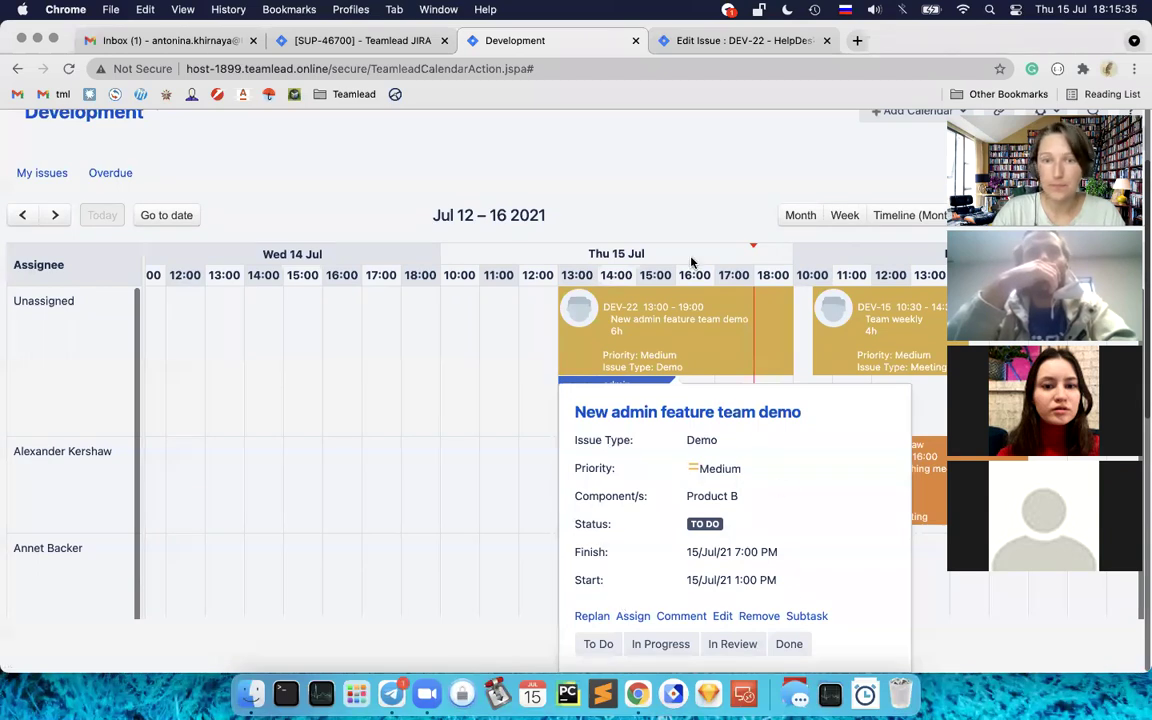
{"action": "left_click", "coordinate": [585, 174]}
Step: Start another new calendar, view its quick filter settings, and close the form without creating the calendar
{"action": "scroll", "coordinate": [700, 200], "scroll_direction": "up", "scroll_amount": 2}
{"action": "left_click", "coordinate": [893, 162]}
{"action": "left_click", "coordinate": [882, 189]}
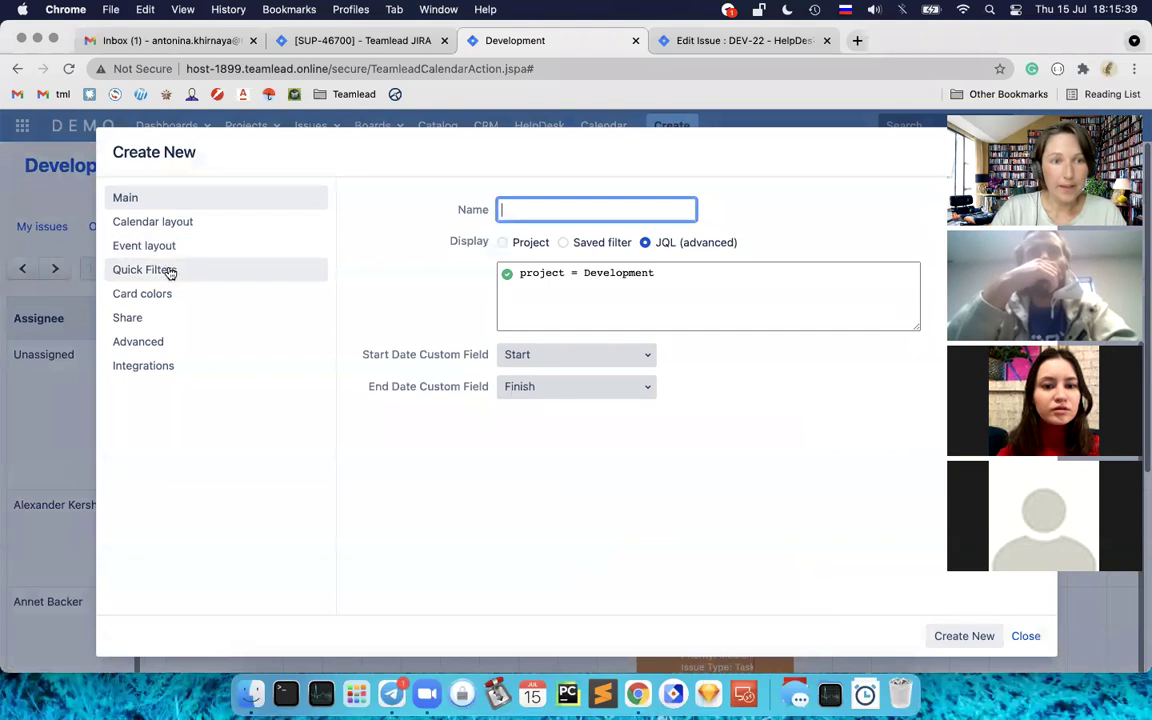
{"action": "left_click", "coordinate": [165, 268]}
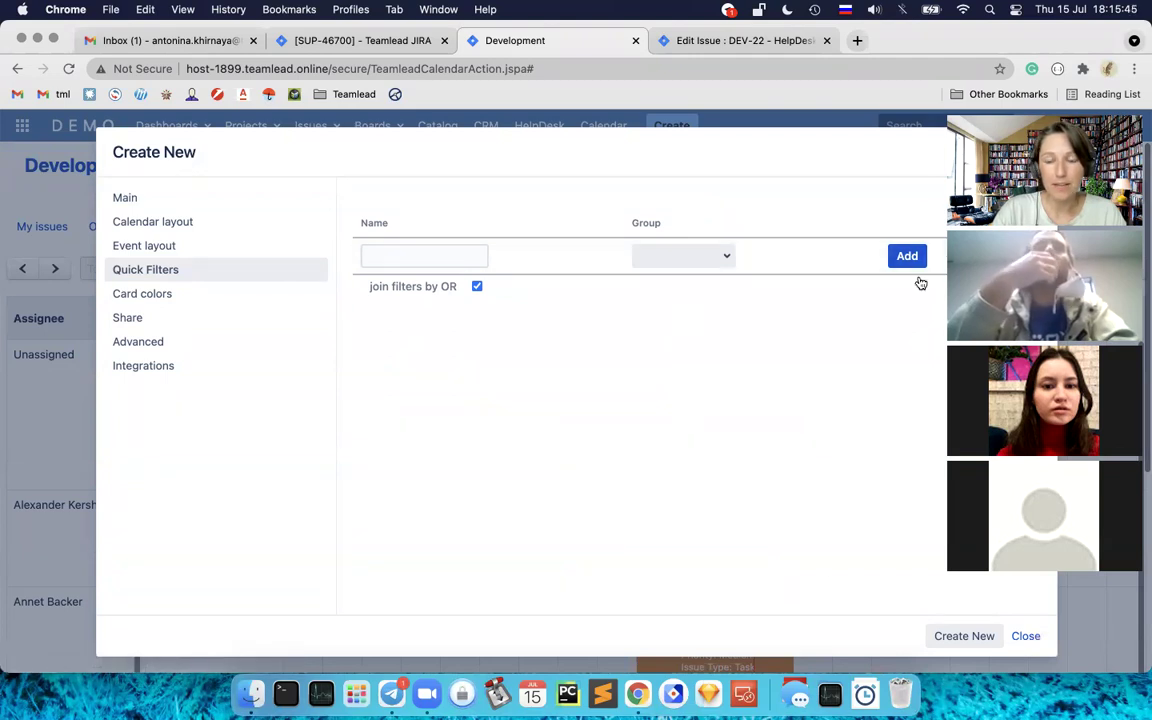
{"action": "left_click", "coordinate": [1026, 636]}
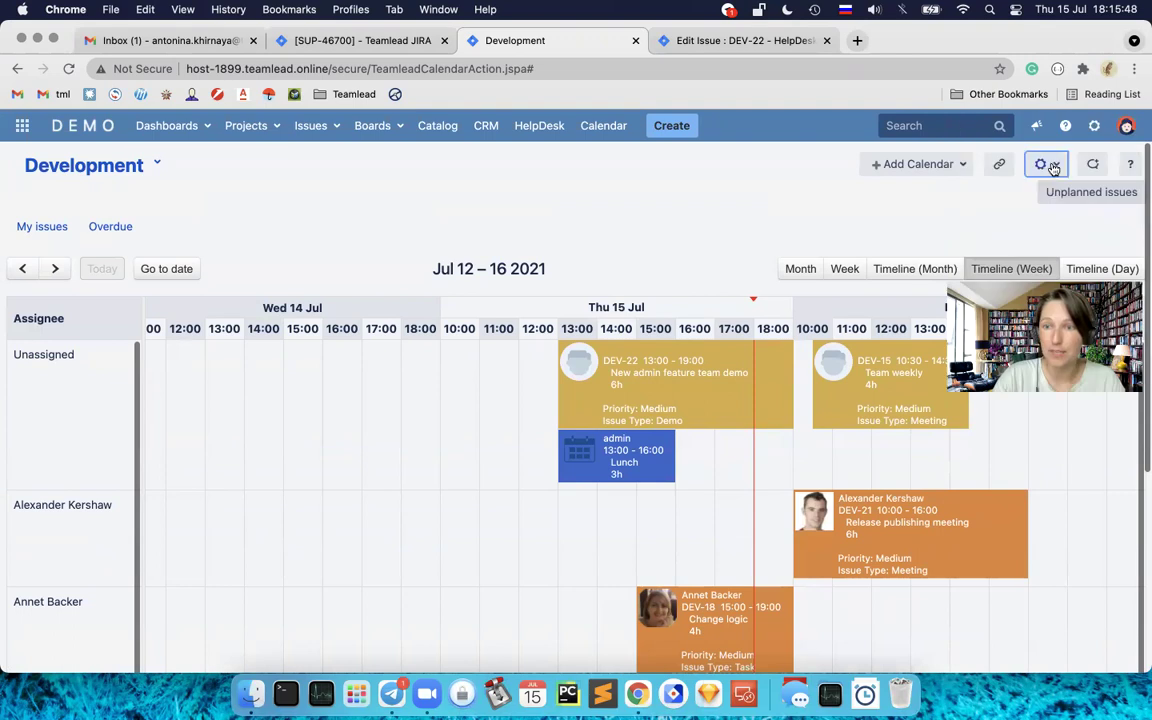
Step: Open the Development calendar's setup and inspect the JQL query behind its My issues quick filter
{"action": "left_click", "coordinate": [1046, 164]}
{"action": "left_click", "coordinate": [966, 194]}
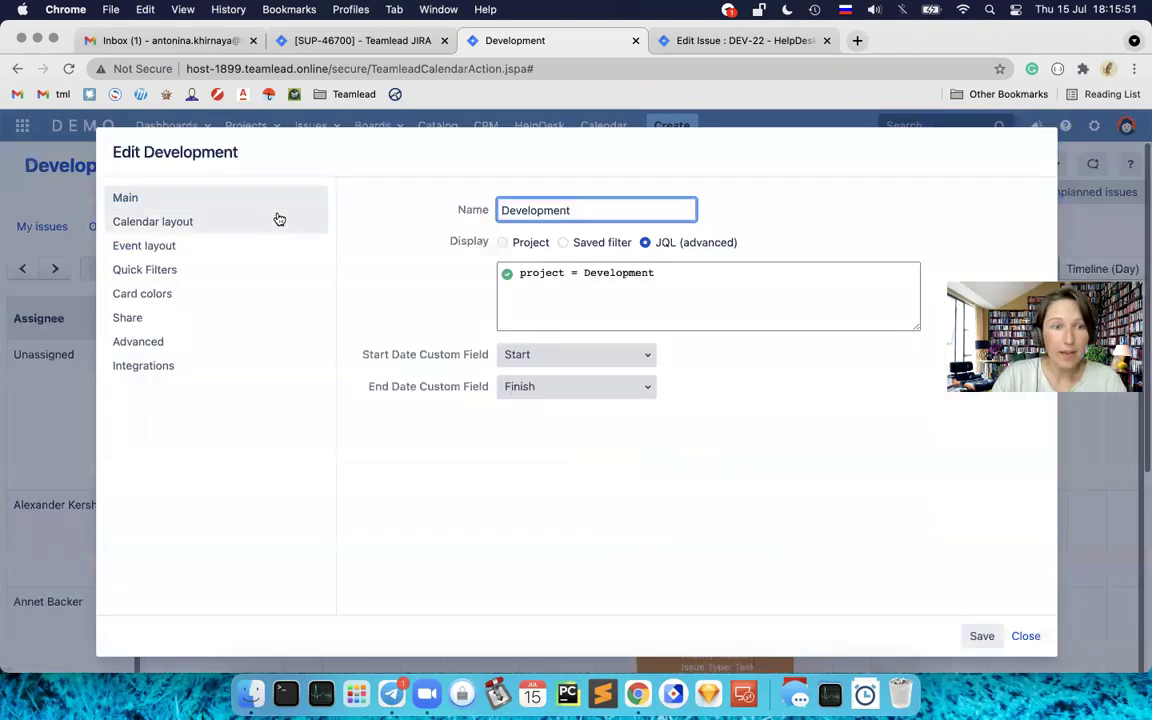
{"action": "left_click", "coordinate": [193, 272]}
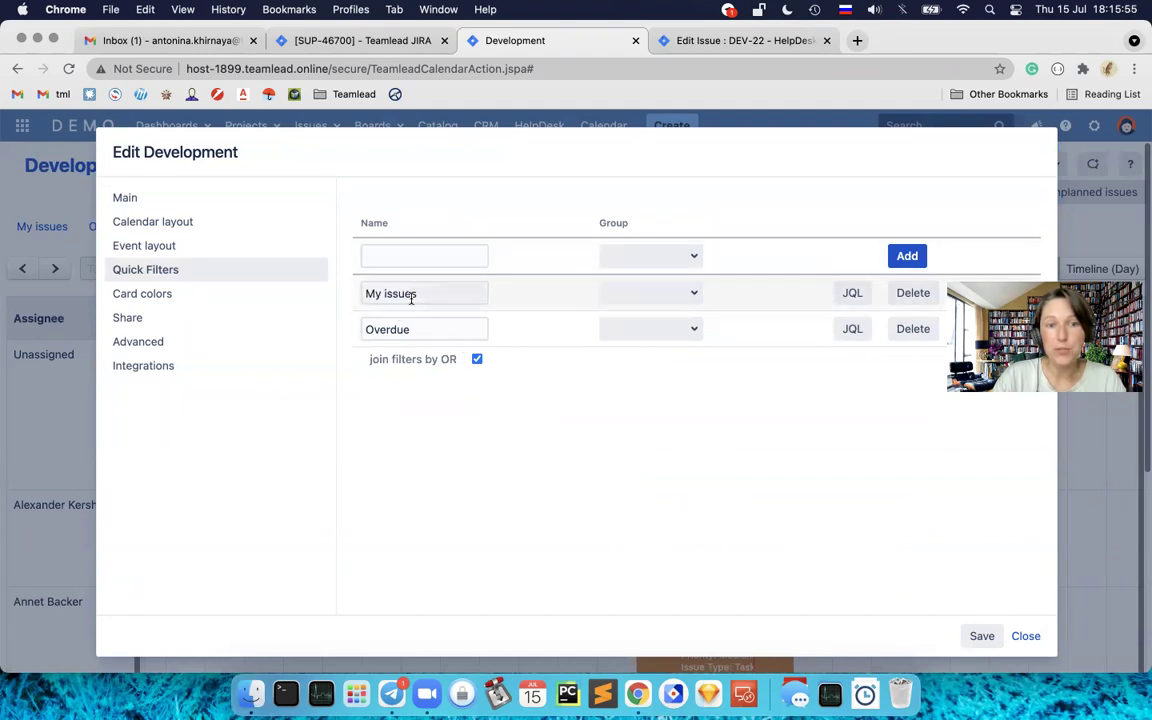
{"action": "left_click", "coordinate": [858, 297]}
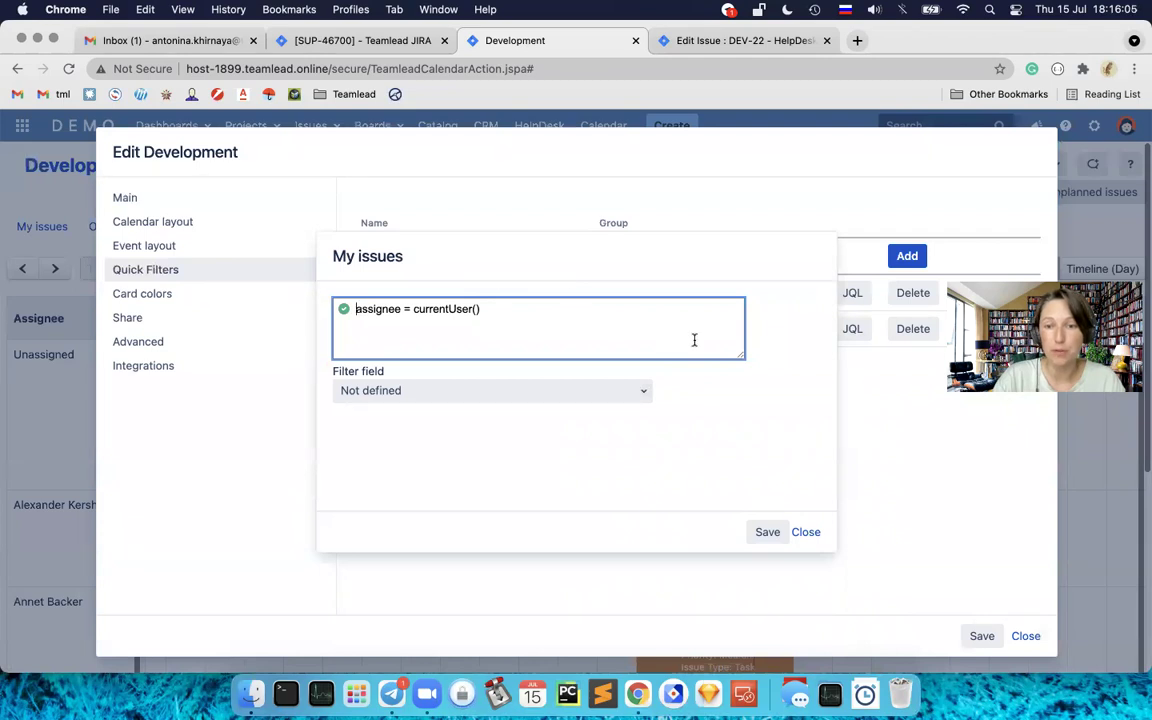
{"action": "left_click", "coordinate": [812, 532]}
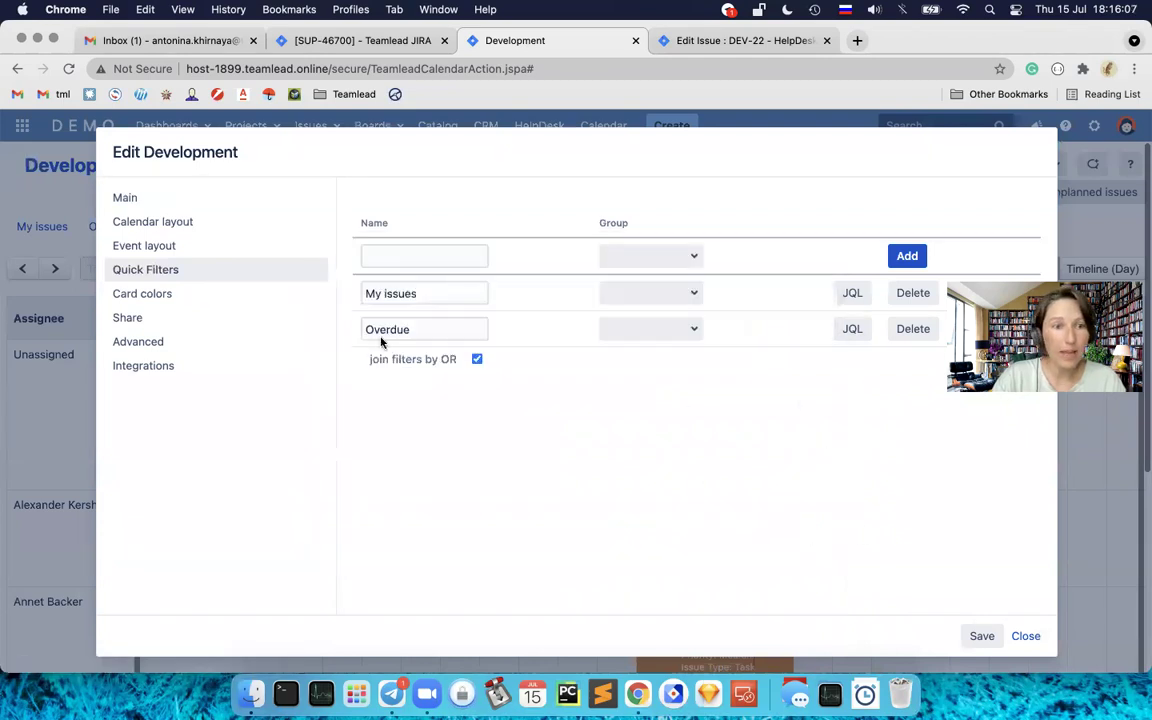
Step: Glance at the Development calendar's card colors, return to its quick filters, and close the setup without saving
{"action": "left_click", "coordinate": [168, 302]}
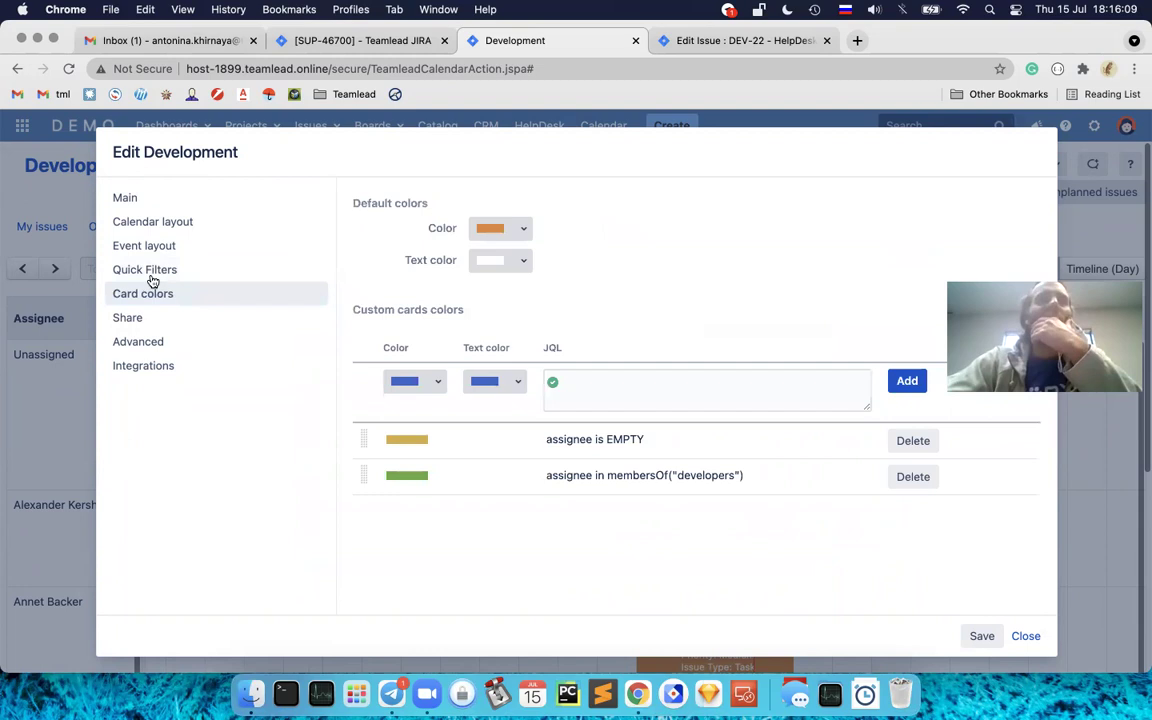
{"action": "left_click", "coordinate": [147, 271]}
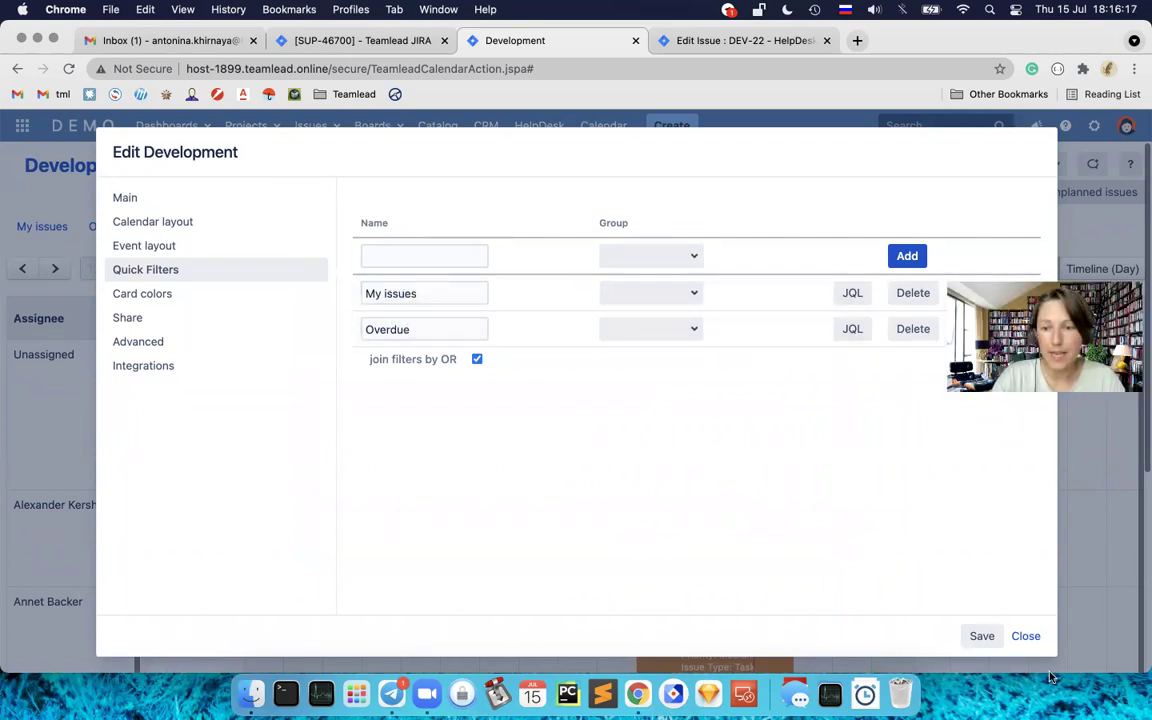
{"action": "left_click", "coordinate": [1025, 636]}
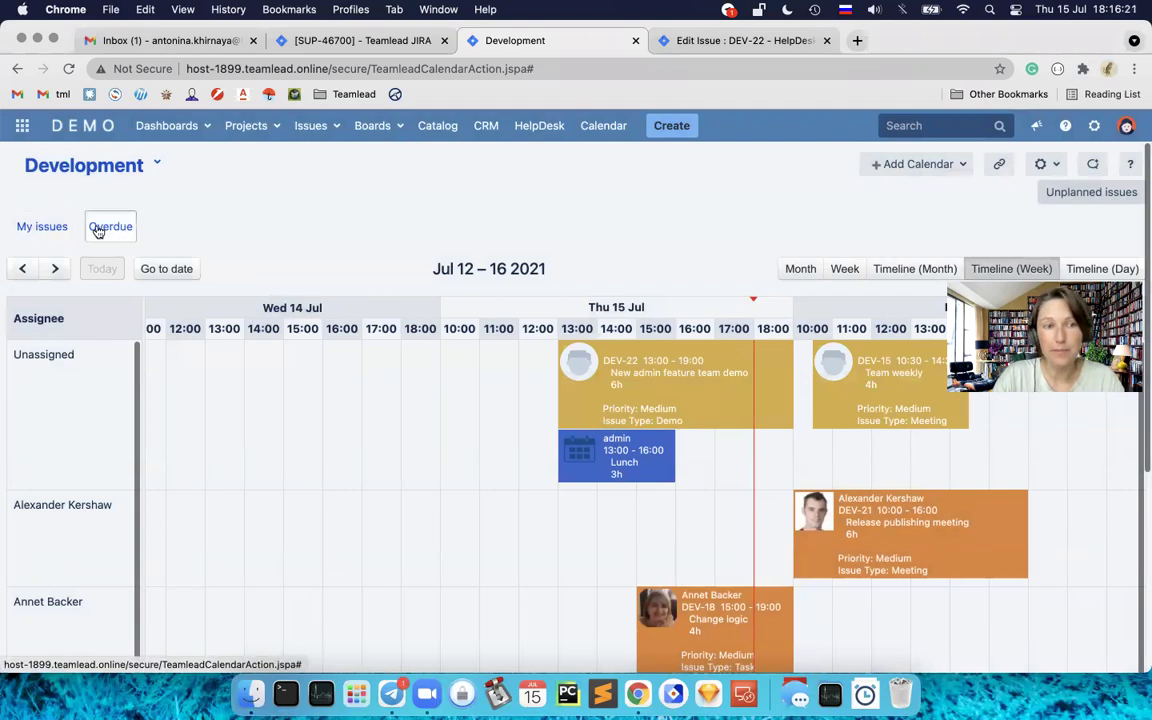
Step: Reopen the Development calendar's setup and review its quick filters and card color rules
{"action": "left_click", "coordinate": [1059, 167]}
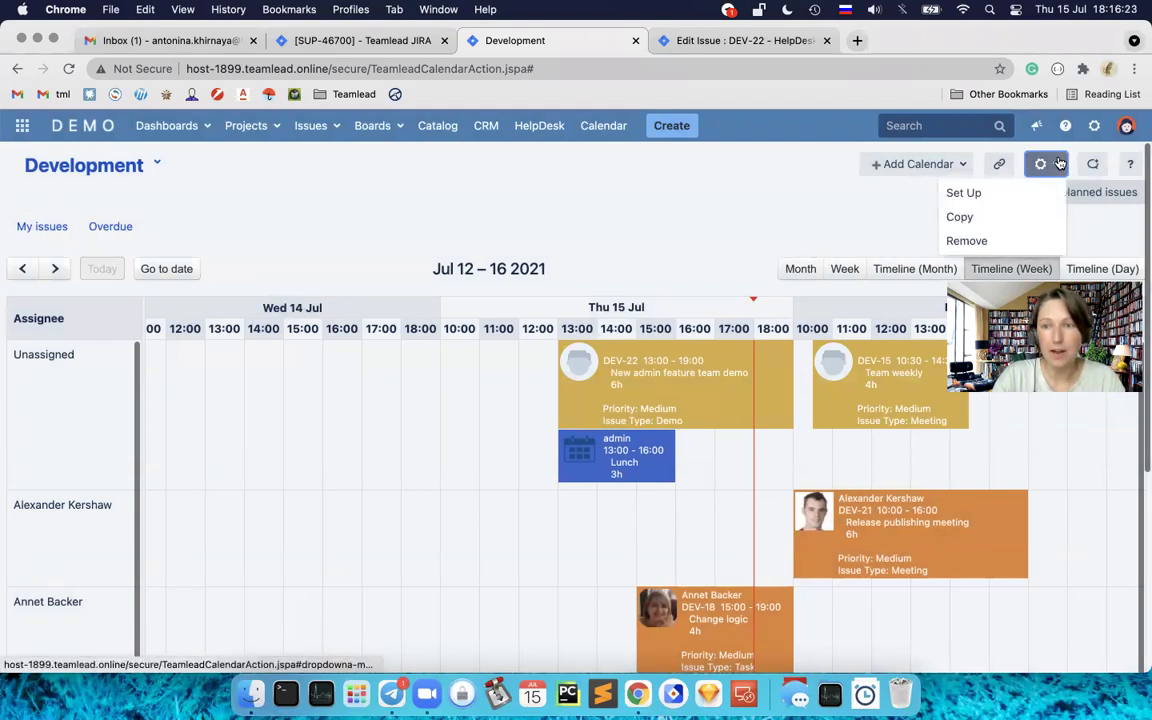
{"action": "left_click", "coordinate": [982, 193]}
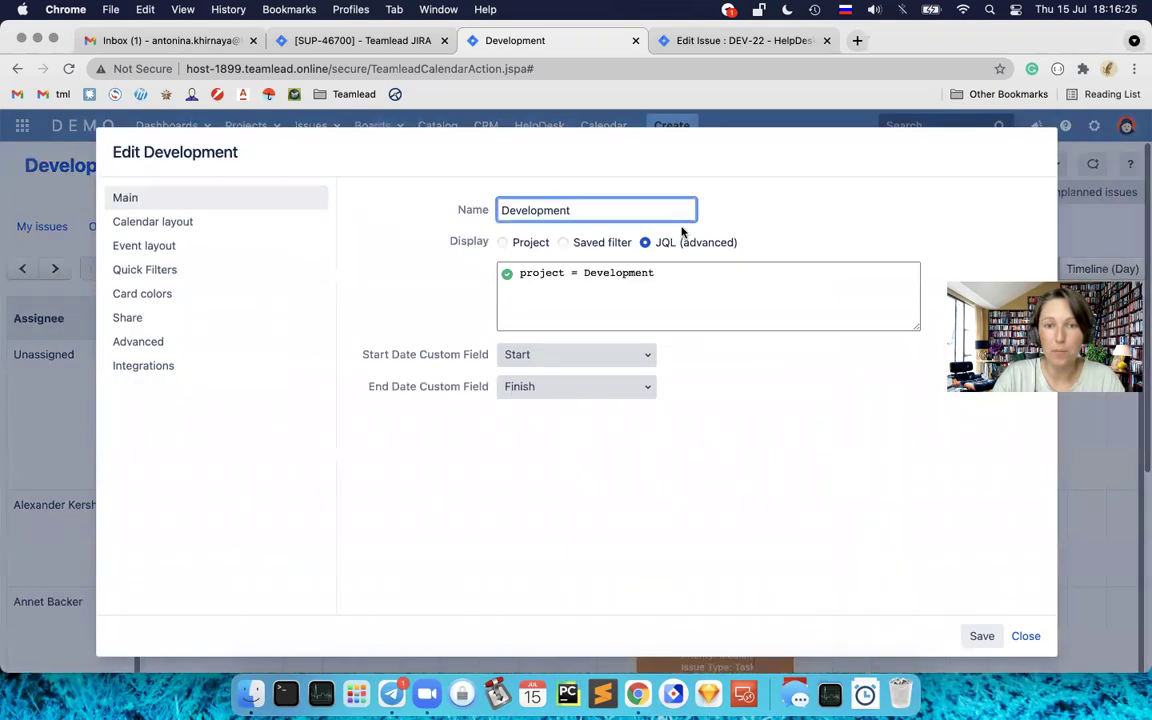
{"action": "left_click", "coordinate": [152, 269]}
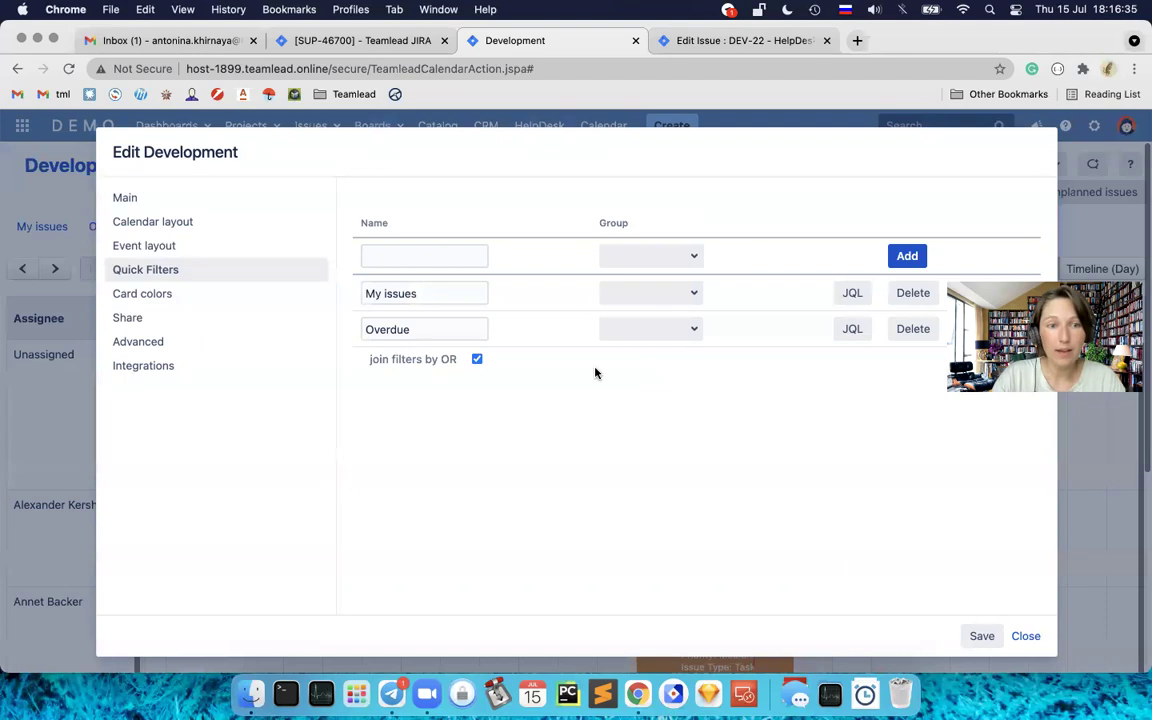
{"action": "left_click", "coordinate": [143, 294]}
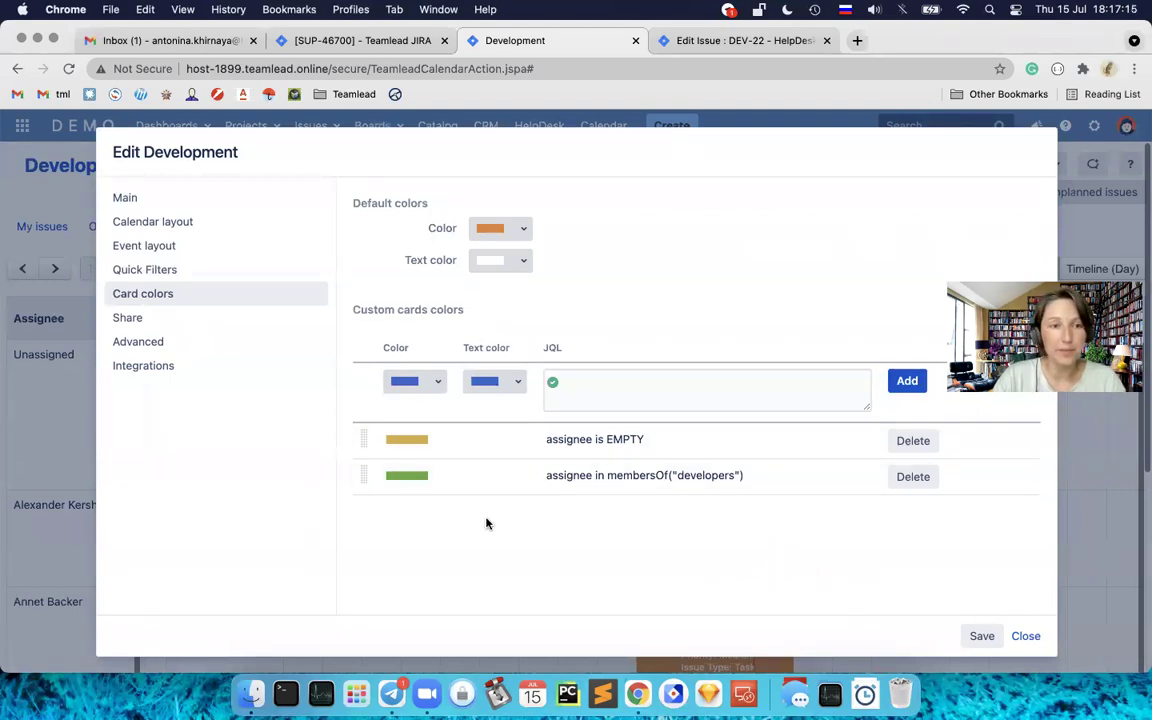
Step: Review who the Development calendar is shared with and check the available share types
{"action": "left_click", "coordinate": [142, 317]}
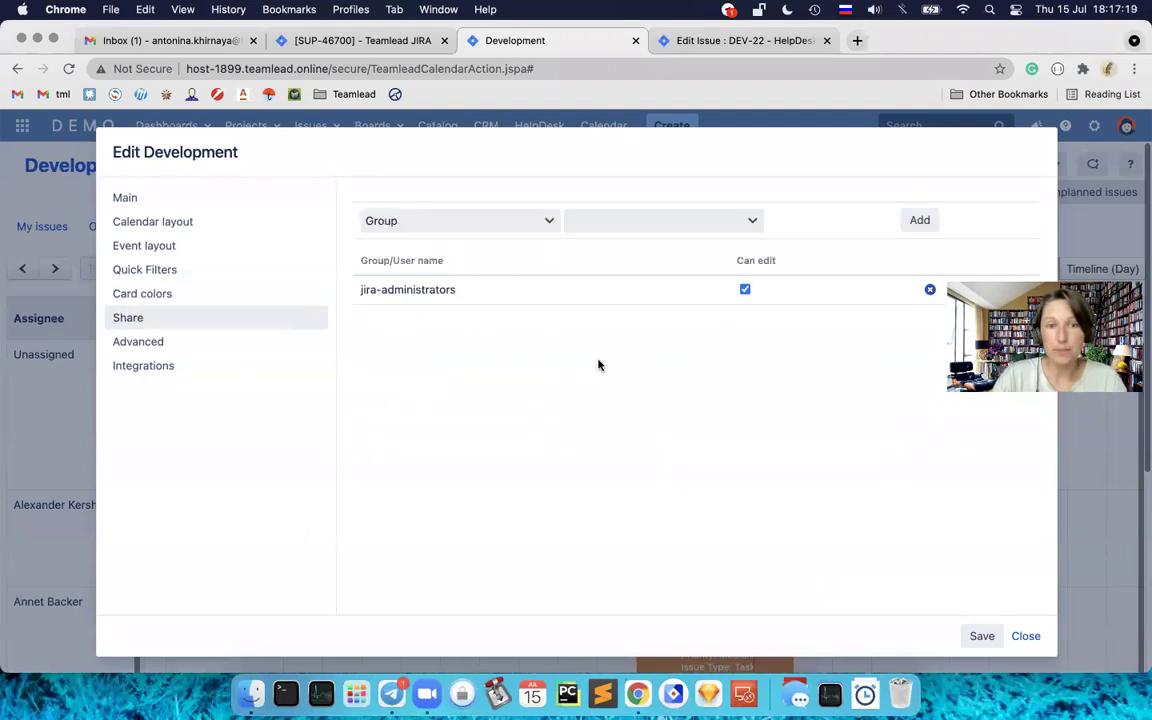
{"action": "left_click", "coordinate": [548, 222]}
{"action": "left_click", "coordinate": [548, 222]}
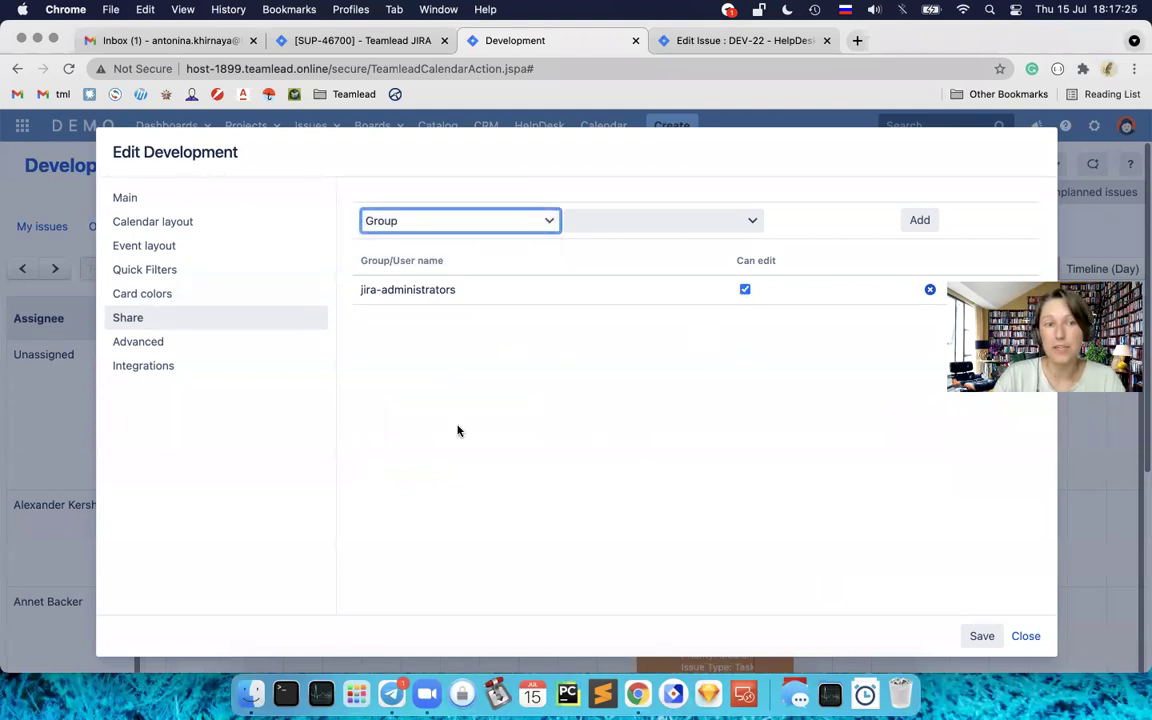
Step: Review the advanced settings, including the Time format and Group by choices, and the integration options, and close the setup without saving
{"action": "left_click", "coordinate": [177, 344]}
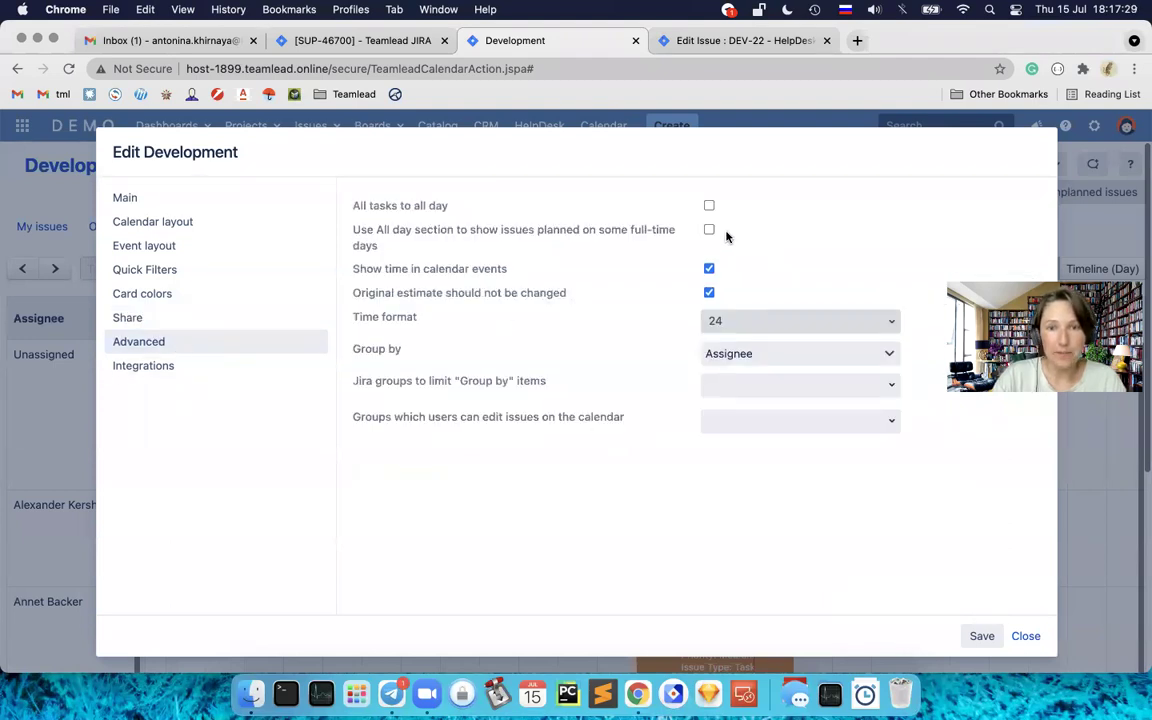
{"action": "left_click", "coordinate": [796, 321]}
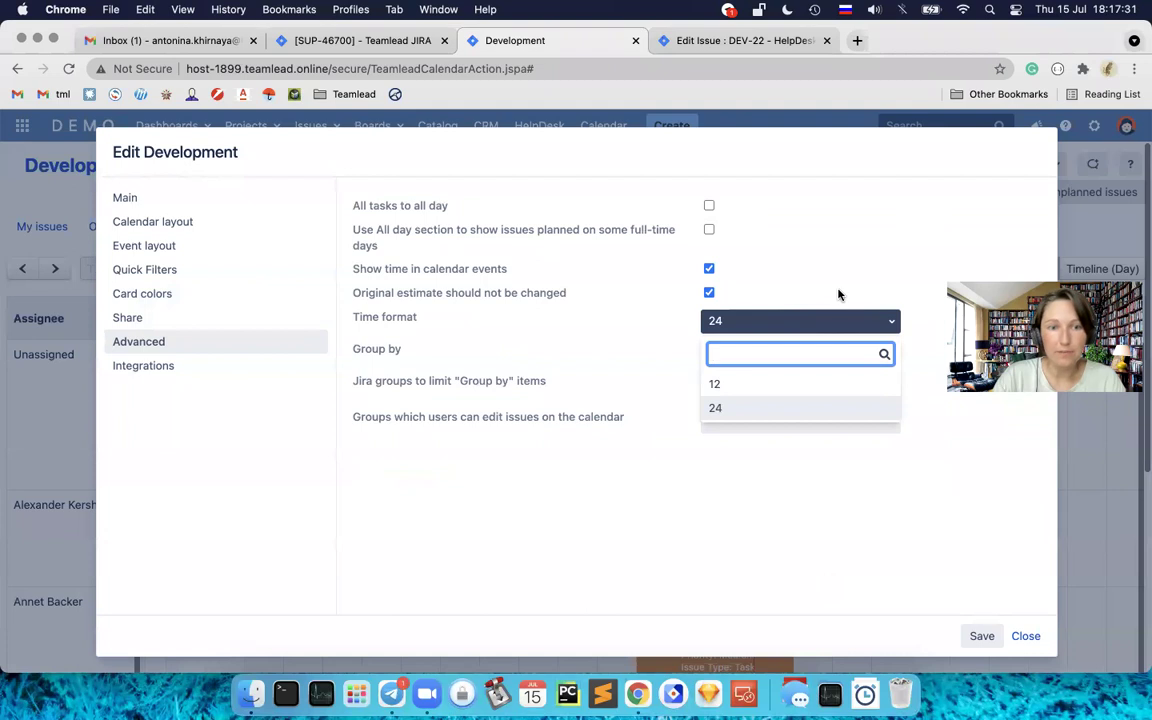
{"action": "left_click", "coordinate": [838, 291]}
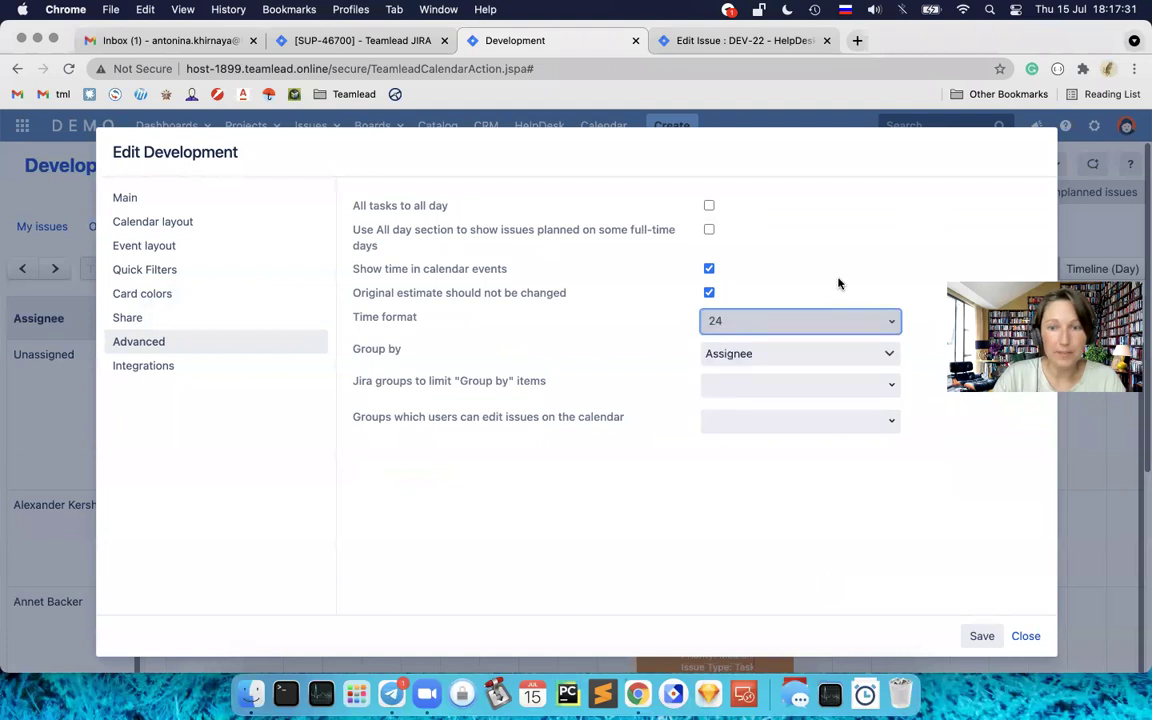
{"action": "left_click", "coordinate": [887, 356]}
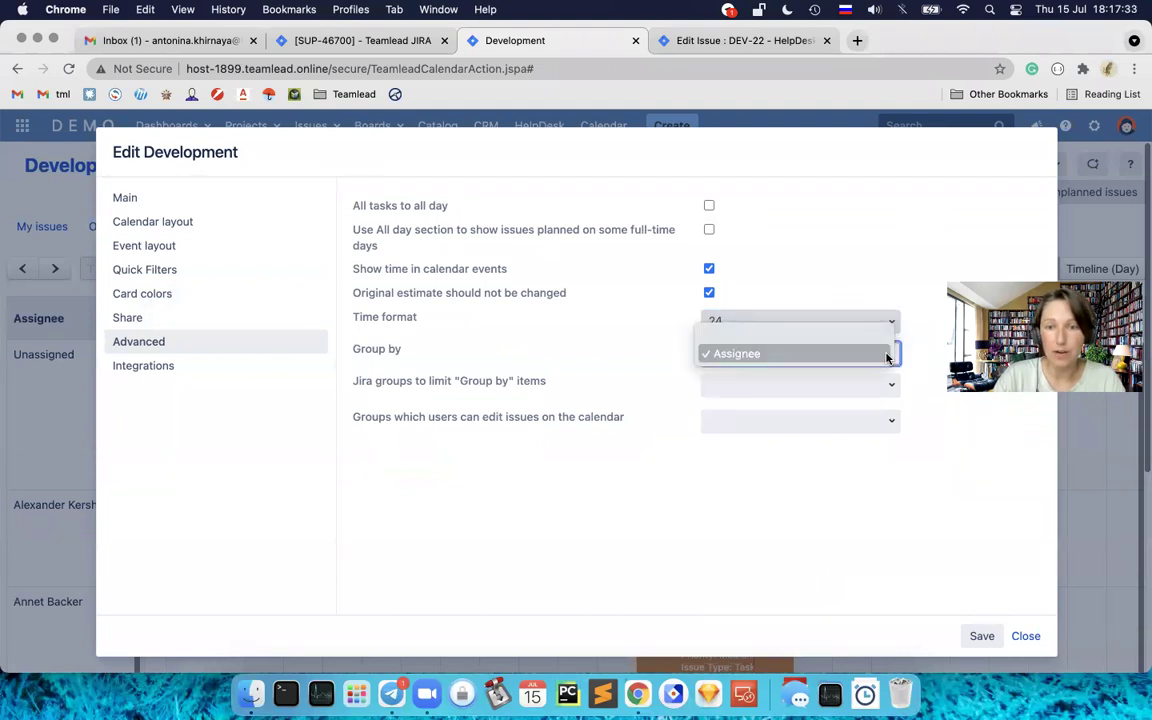
{"action": "left_click", "coordinate": [728, 355]}
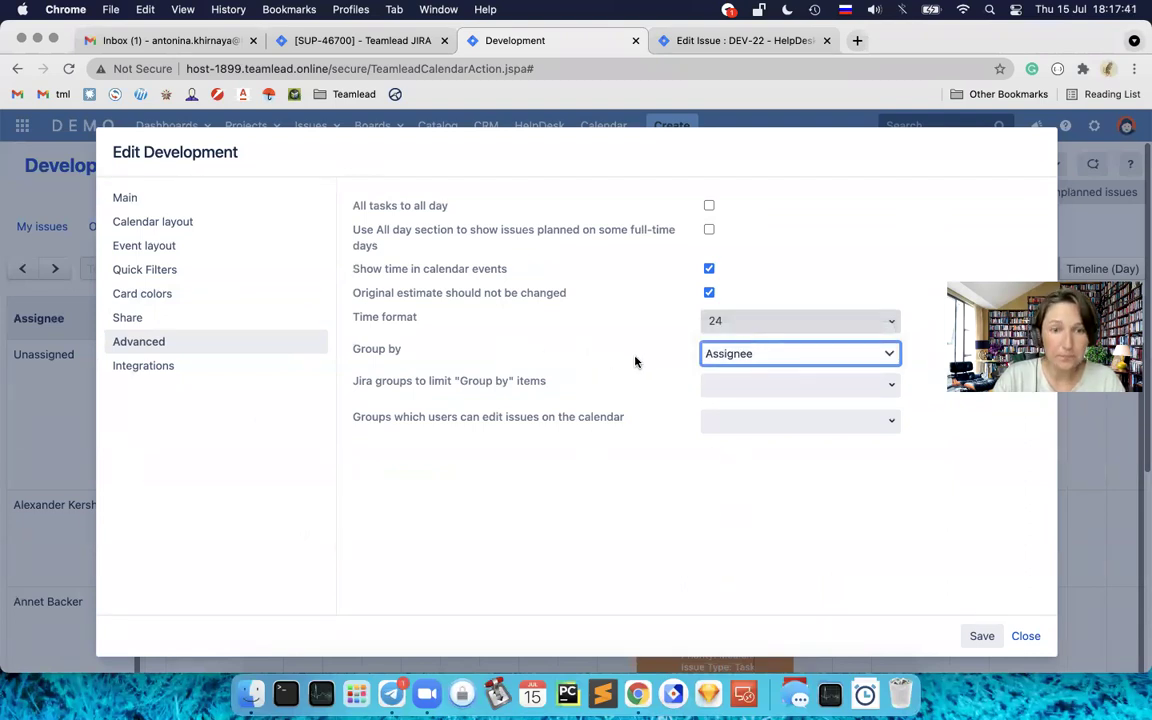
{"action": "left_click", "coordinate": [228, 369]}
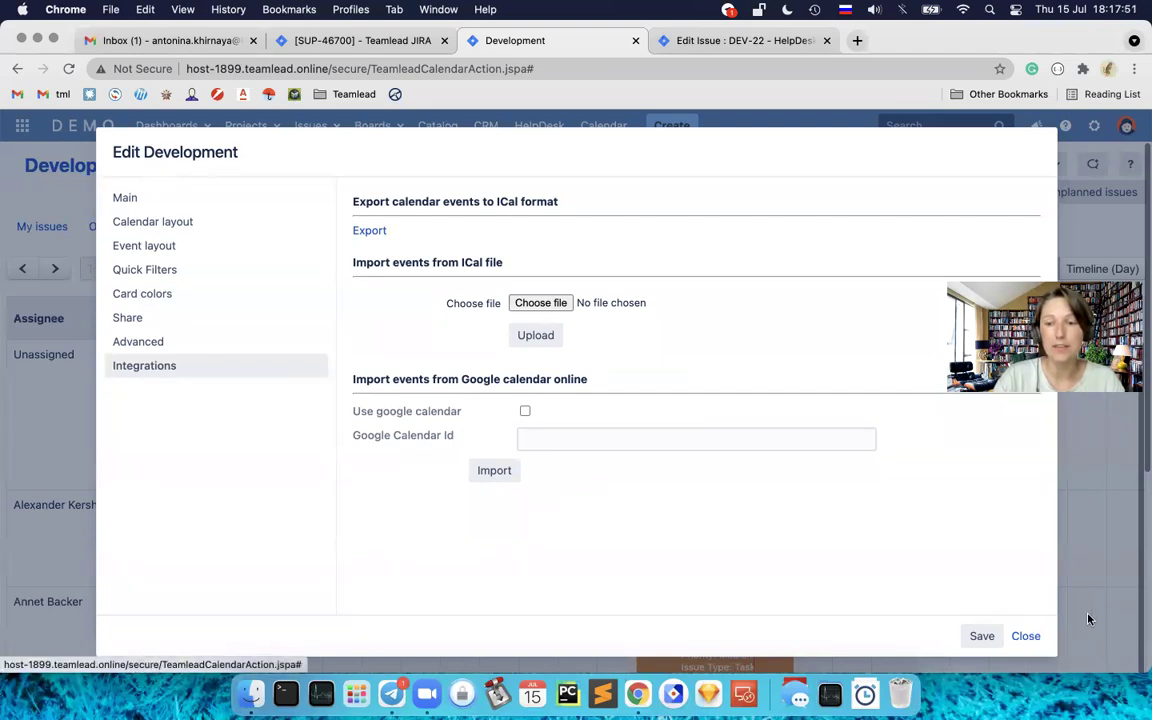
{"action": "left_click", "coordinate": [1025, 636]}
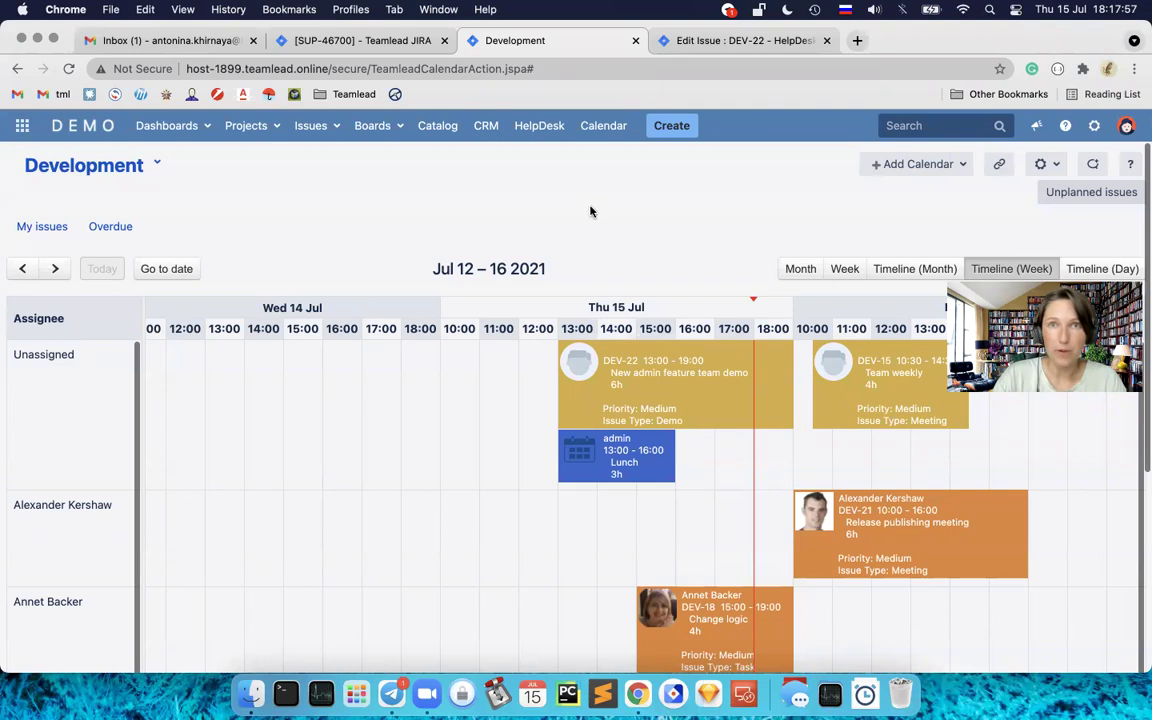
Step: Look over the assignees and their scheduled events in the Development calendar's weekly timeline
{"action": "scroll", "coordinate": [590, 211], "scroll_direction": "down", "scroll_amount": 1}
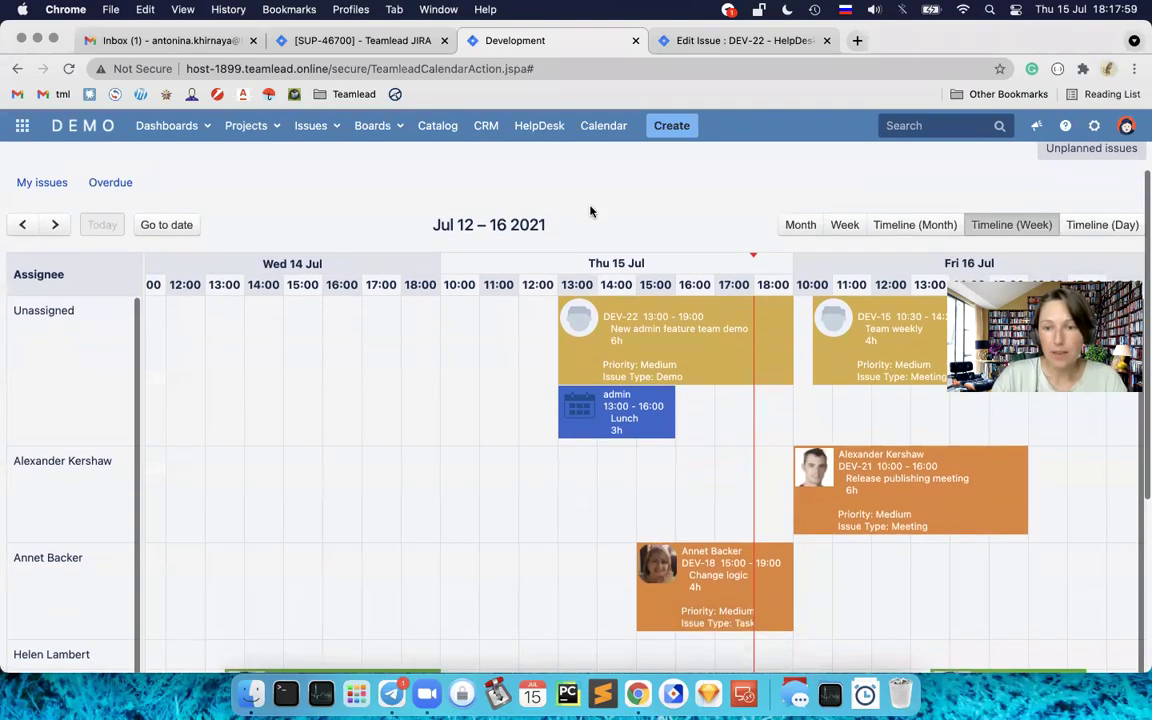
{"action": "scroll", "coordinate": [590, 211], "scroll_direction": "down", "scroll_amount": 1}
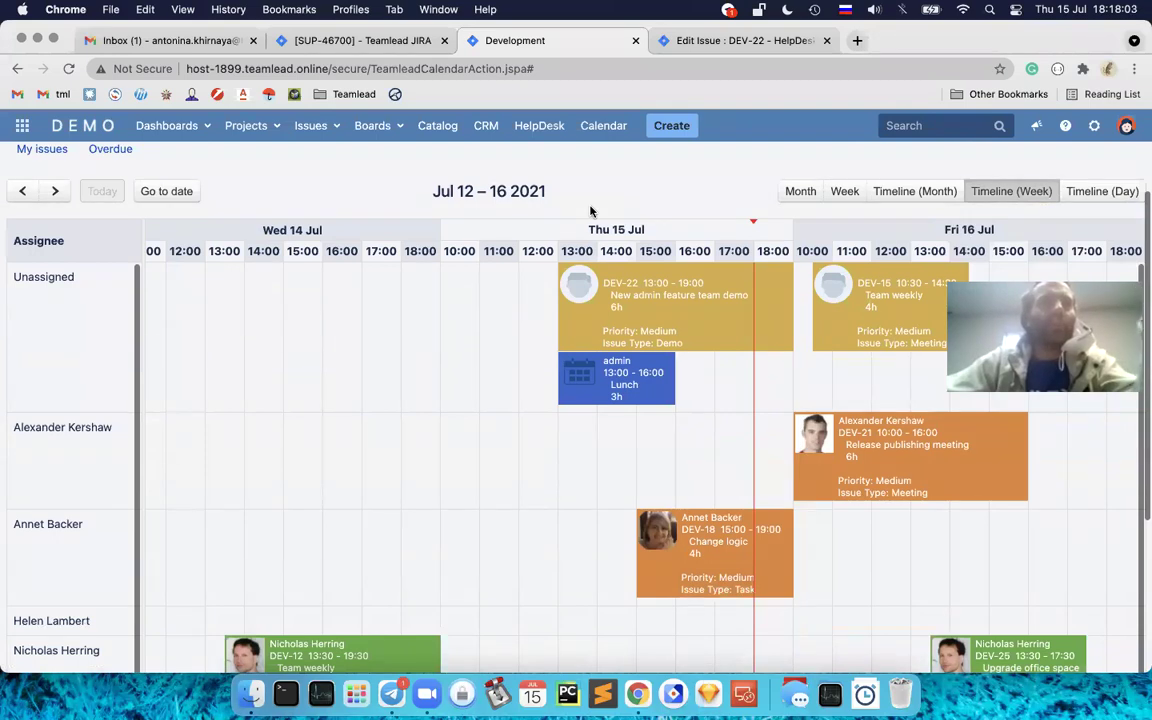
{"action": "scroll", "coordinate": [590, 211], "scroll_direction": "down", "scroll_amount": 2}
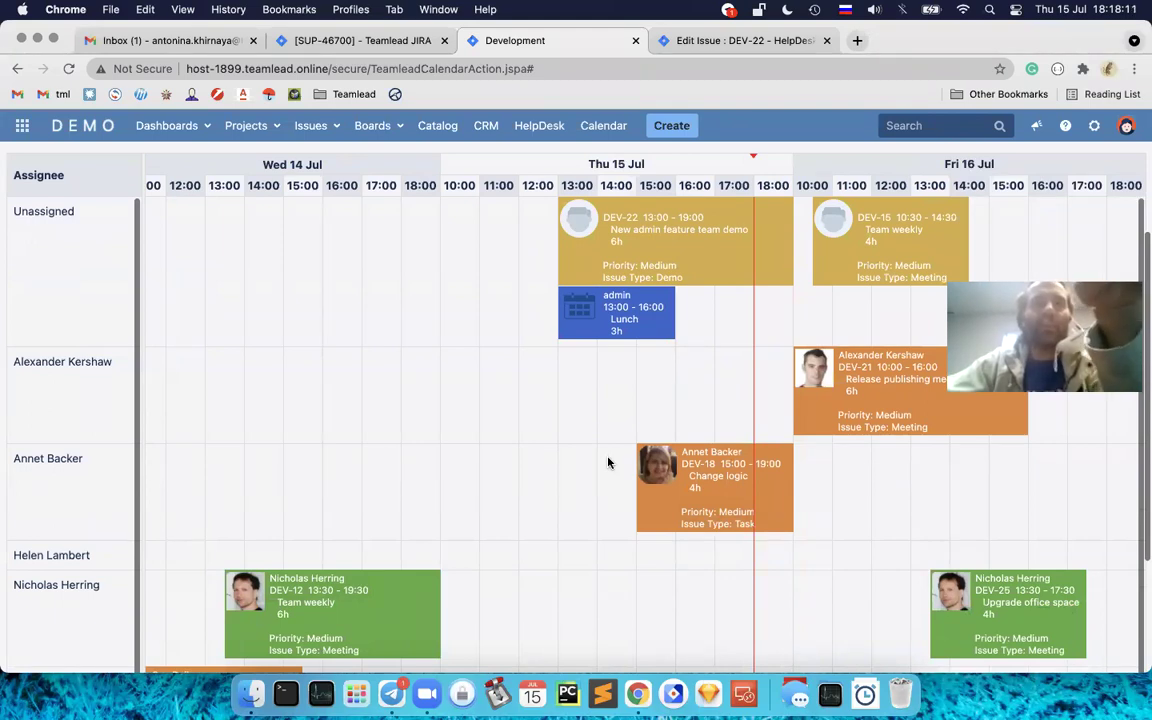
{"action": "scroll", "coordinate": [608, 462], "scroll_direction": "up", "scroll_amount": 1}
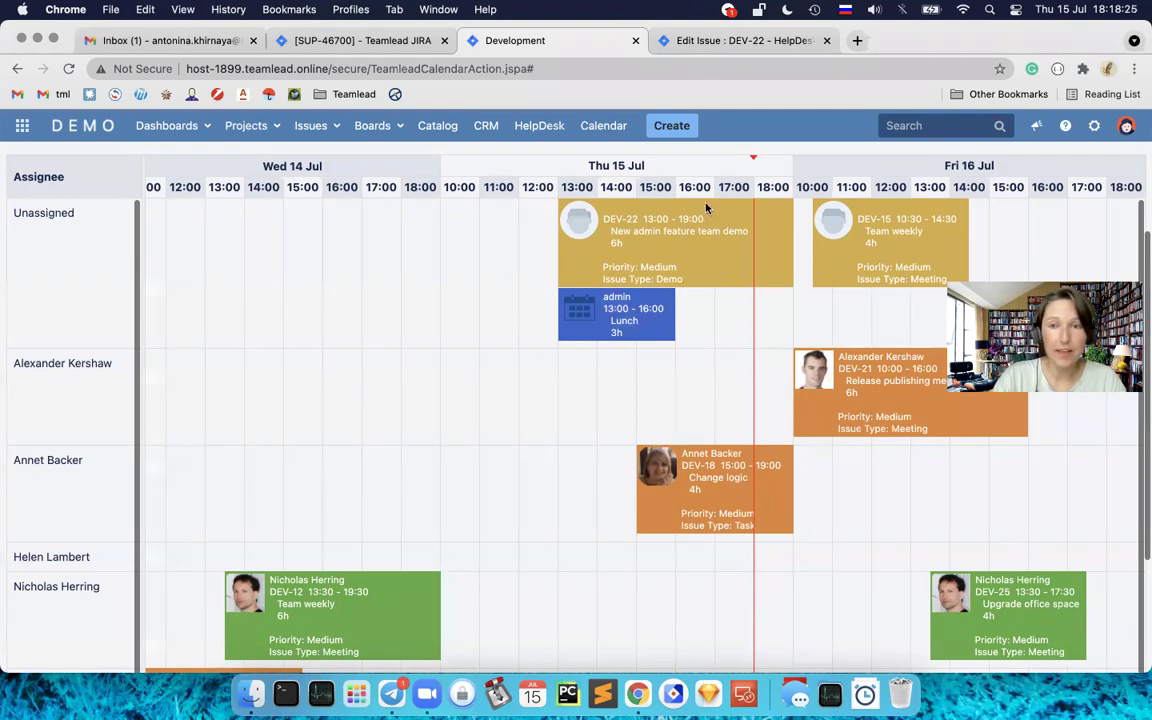
Step: Open the new event form from the unassigned Wed 14 Jul 18:00 slot, check its Color field, and close it without saving
{"action": "scroll", "coordinate": [465, 400], "scroll_direction": "up", "scroll_amount": 3}
{"action": "left_click", "coordinate": [427, 435]}
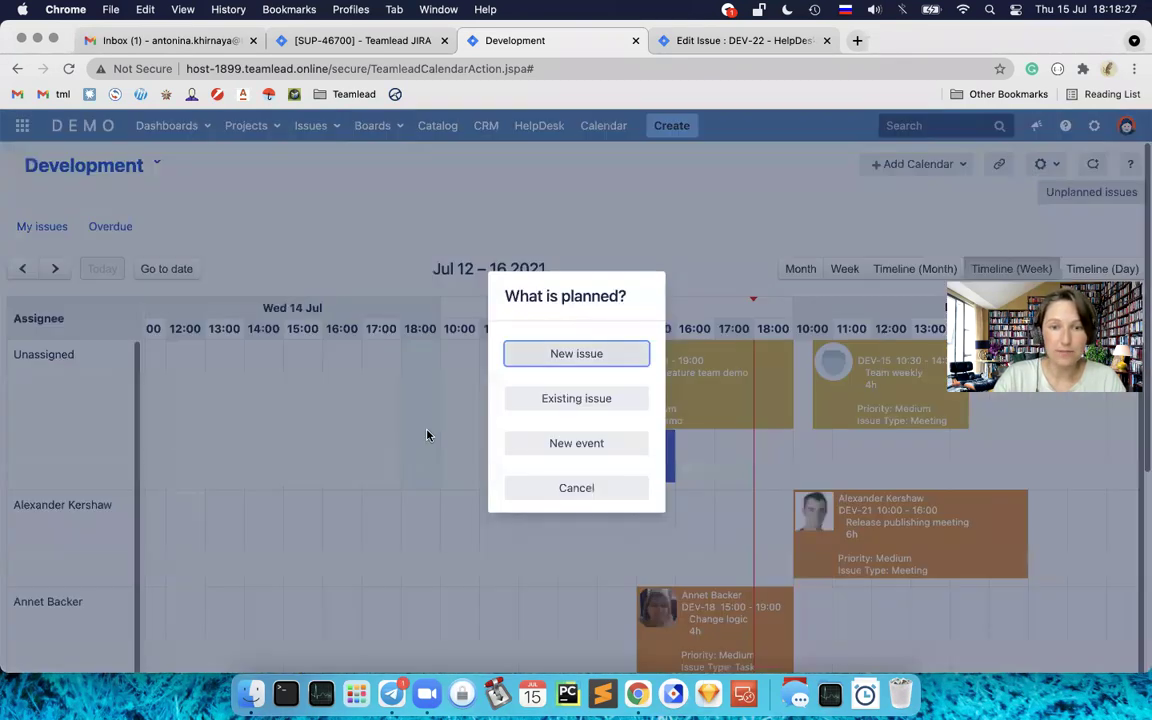
{"action": "left_click", "coordinate": [590, 444]}
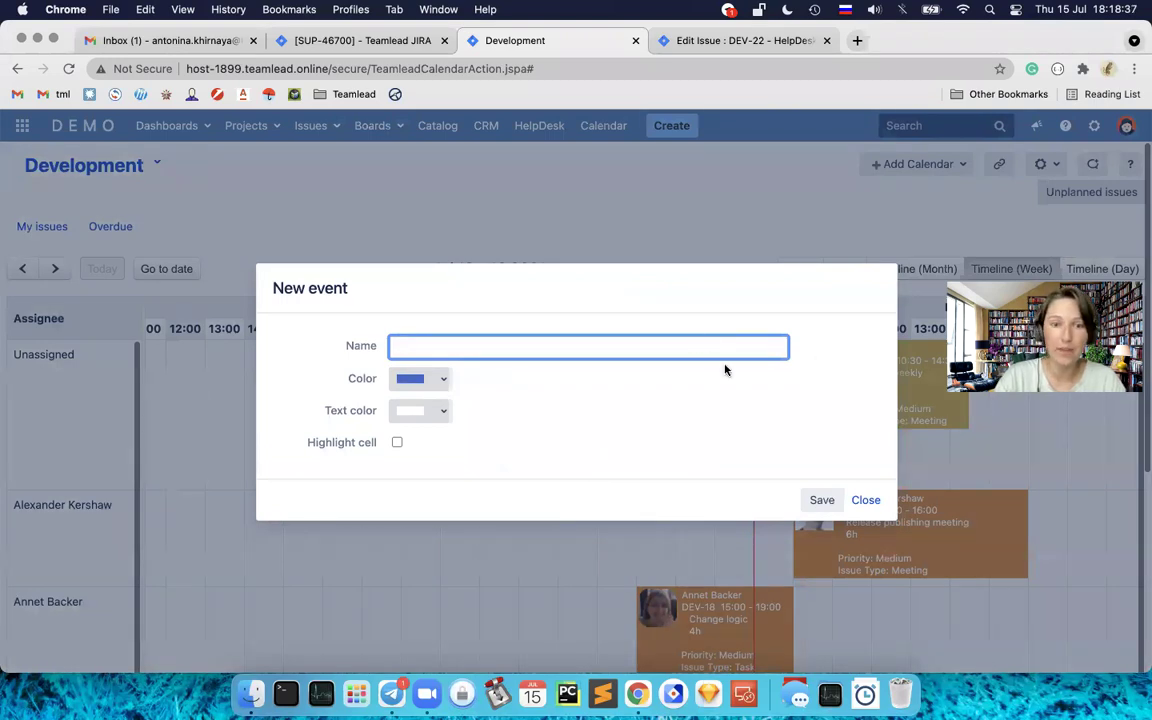
{"action": "left_click", "coordinate": [443, 378]}
{"action": "left_click", "coordinate": [616, 406]}
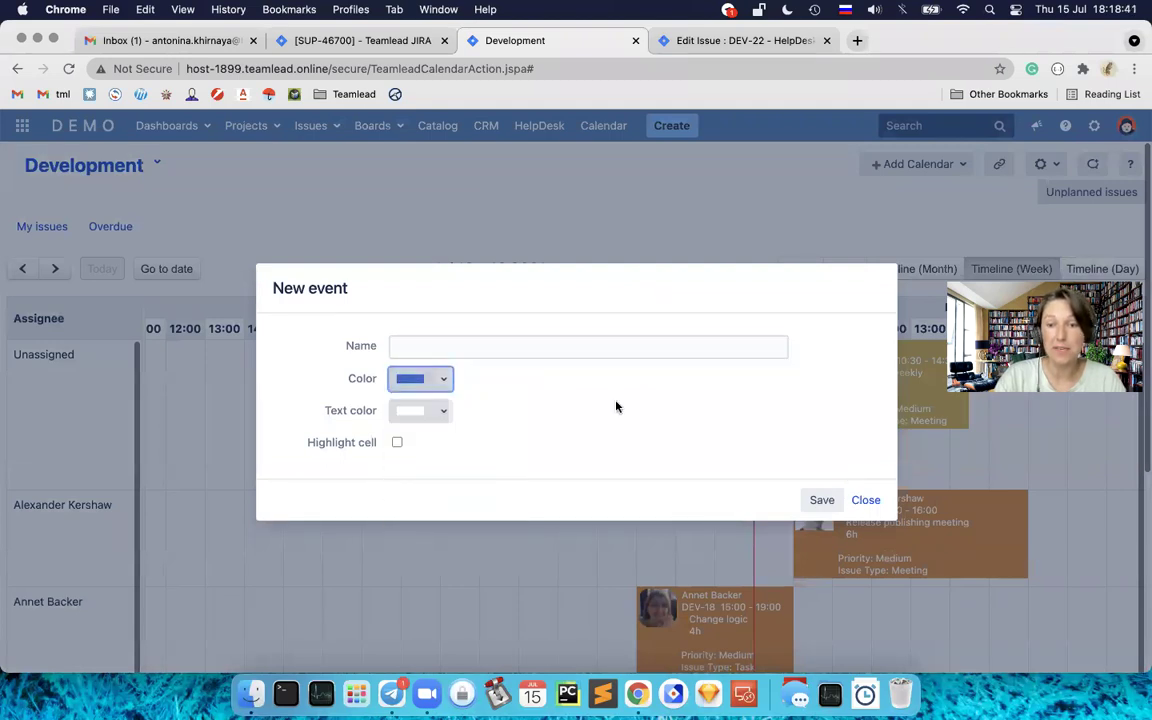
{"action": "left_click", "coordinate": [866, 502]}
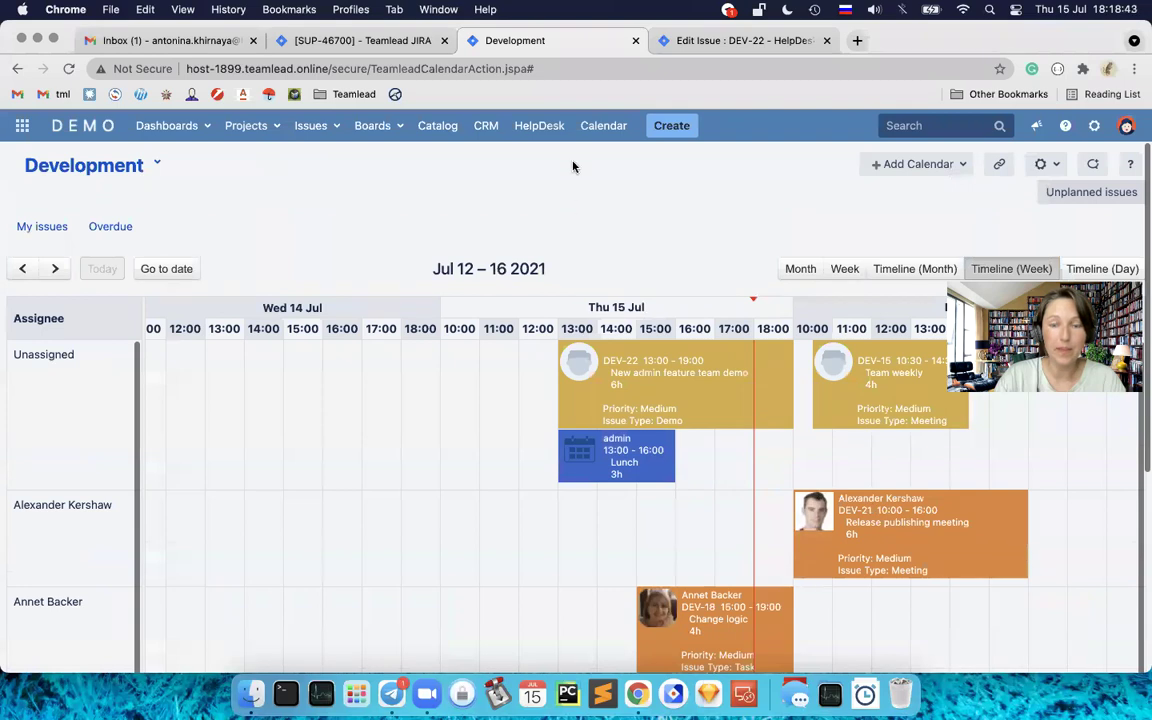
{"action": "scroll", "coordinate": [573, 166], "scroll_direction": "down", "scroll_amount": 1}
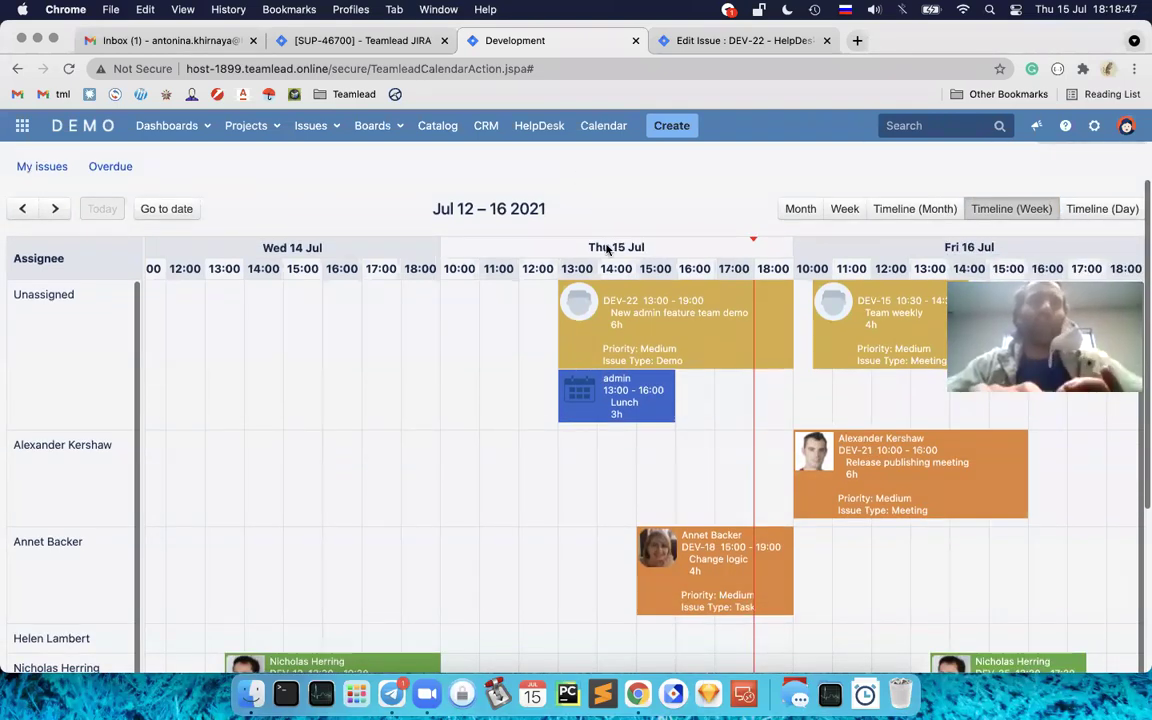
{"action": "scroll", "coordinate": [520, 550], "scroll_direction": "down", "scroll_amount": 1}
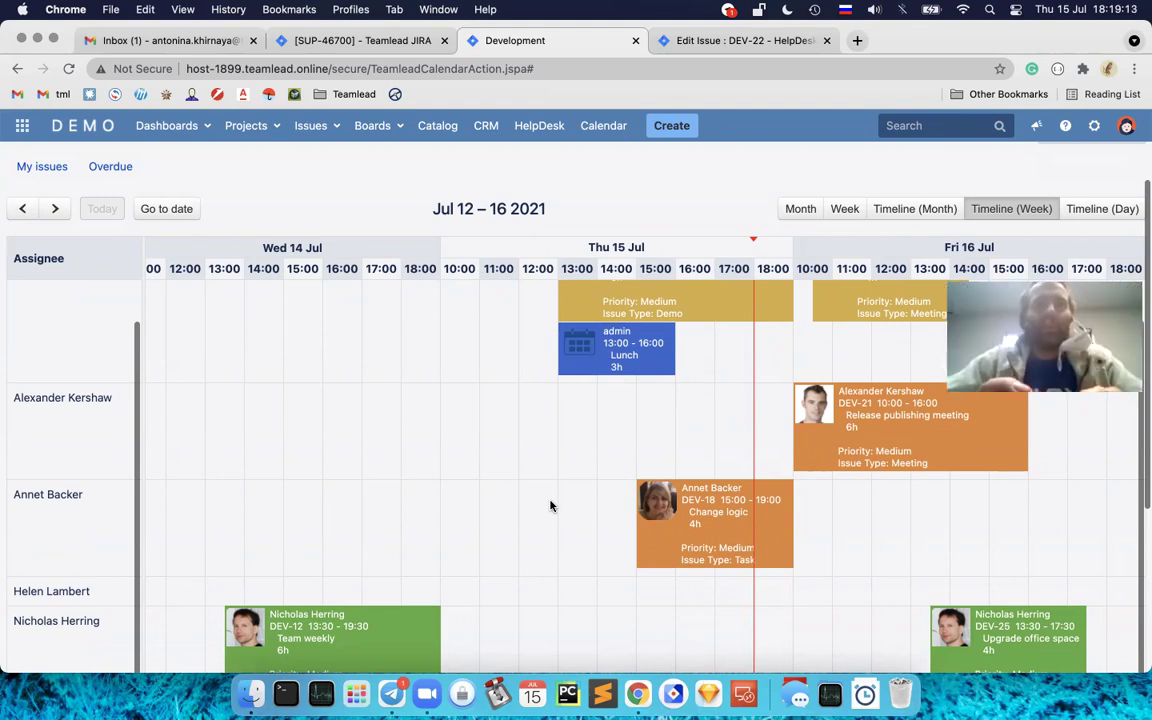
{"action": "scroll", "coordinate": [472, 472], "scroll_direction": "up", "scroll_amount": 2}
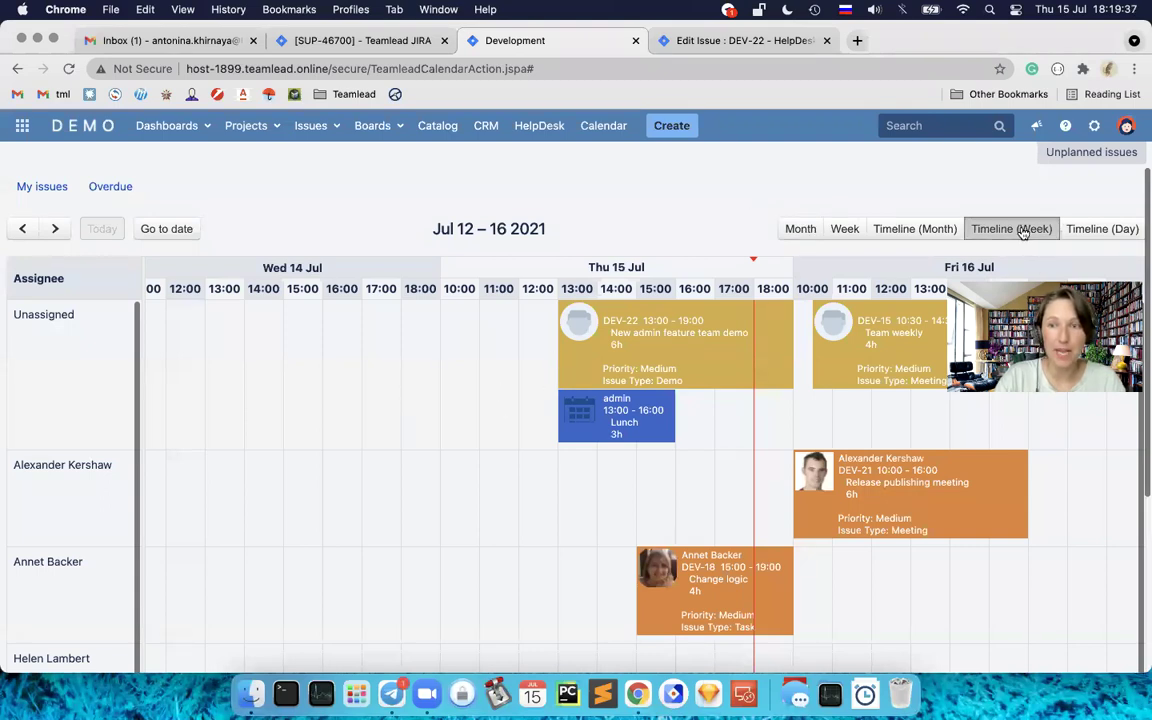
{"action": "scroll", "coordinate": [689, 453], "scroll_direction": "left", "scroll_amount": 1}
{"action": "scroll", "coordinate": [689, 453], "scroll_direction": "down", "scroll_amount": 1}
{"action": "scroll", "coordinate": [689, 453], "scroll_direction": "up", "scroll_amount": 1}
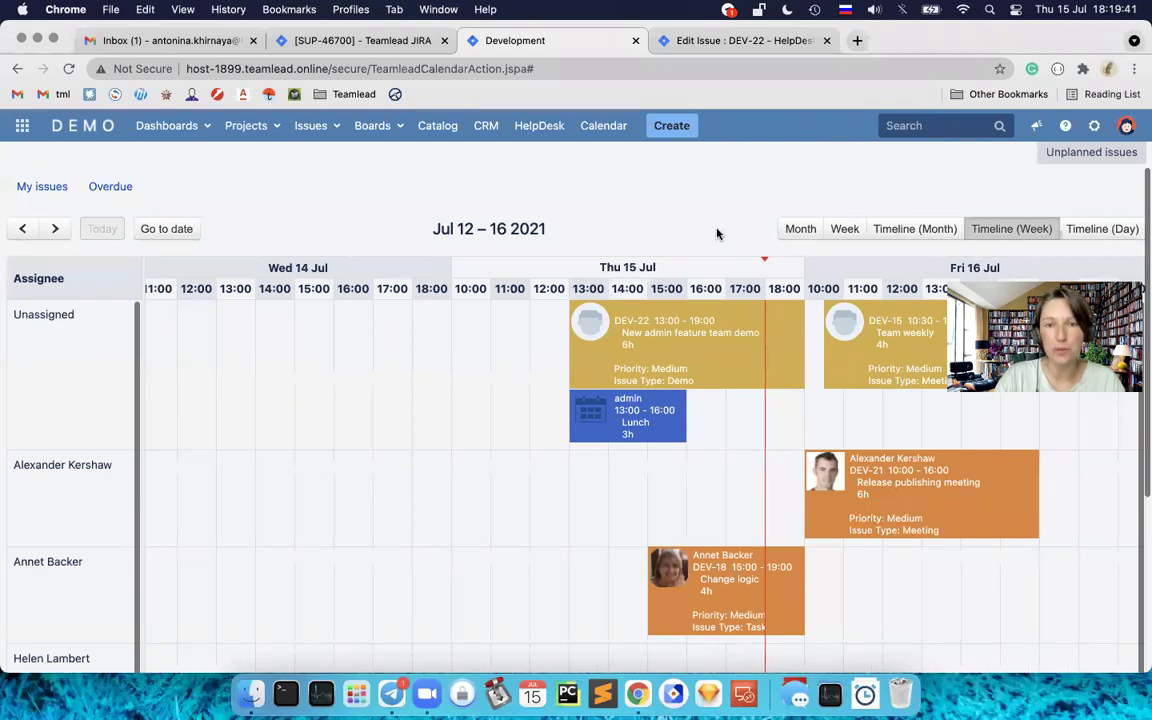
{"action": "scroll", "coordinate": [715, 231], "scroll_direction": "down", "scroll_amount": 3}
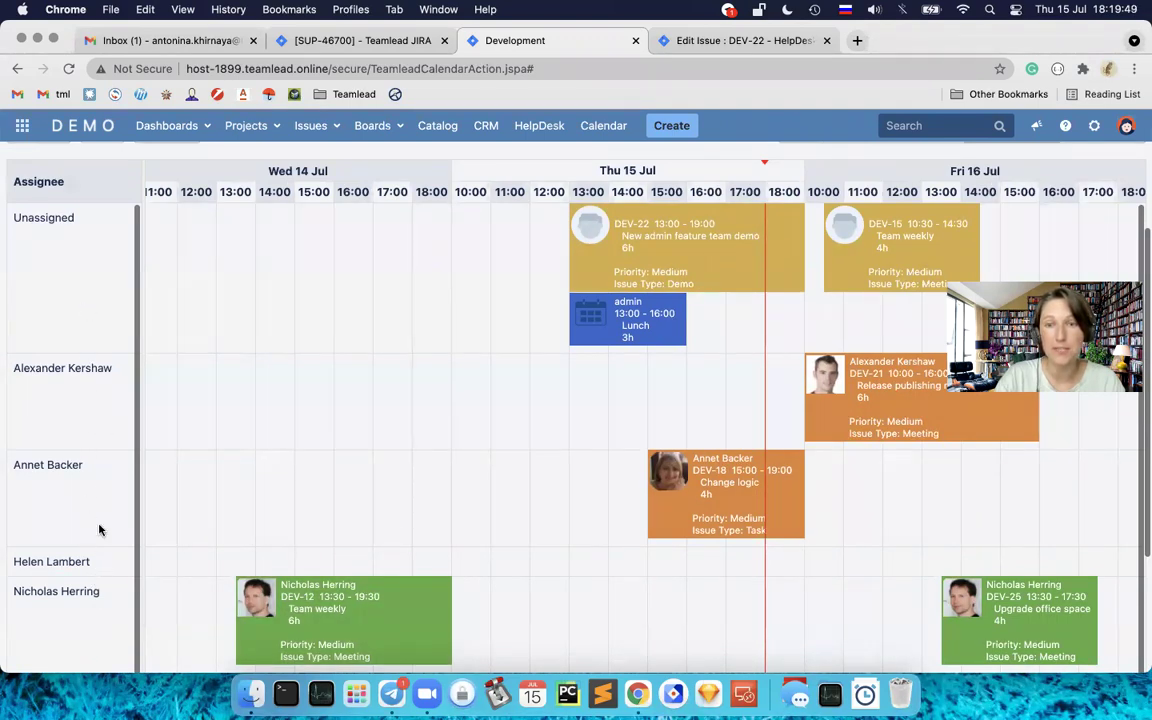
Step: Compare how the Development calendar displays its items in the Week, Timeline (Month) and Month views
{"action": "scroll", "coordinate": [763, 374], "scroll_direction": "up", "scroll_amount": 3}
{"action": "left_click", "coordinate": [845, 268]}
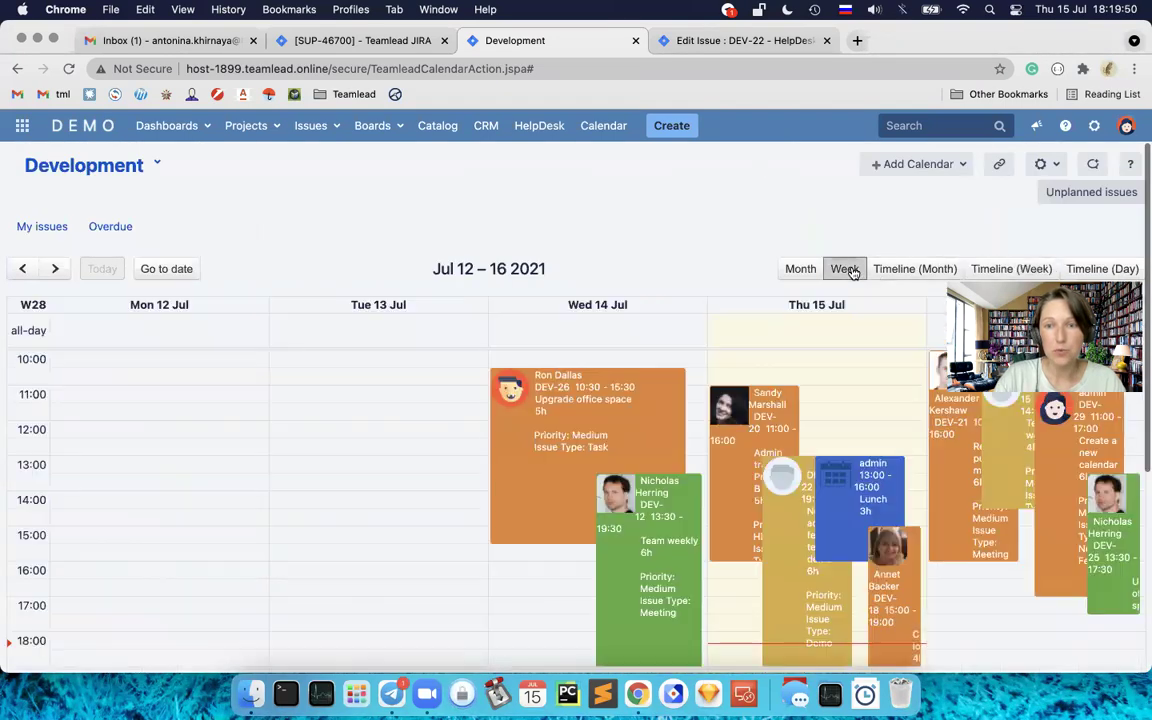
{"action": "scroll", "coordinate": [698, 246], "scroll_direction": "down", "scroll_amount": 2}
{"action": "scroll", "coordinate": [698, 246], "scroll_direction": "up", "scroll_amount": 1}
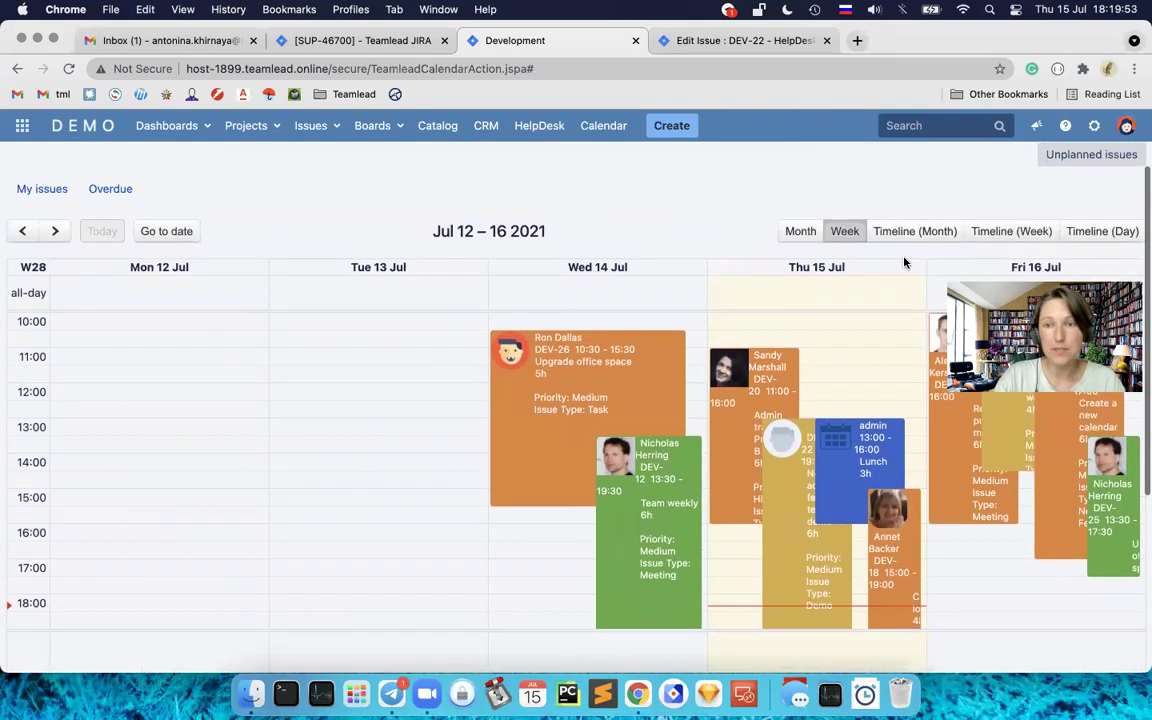
{"action": "left_click", "coordinate": [907, 231]}
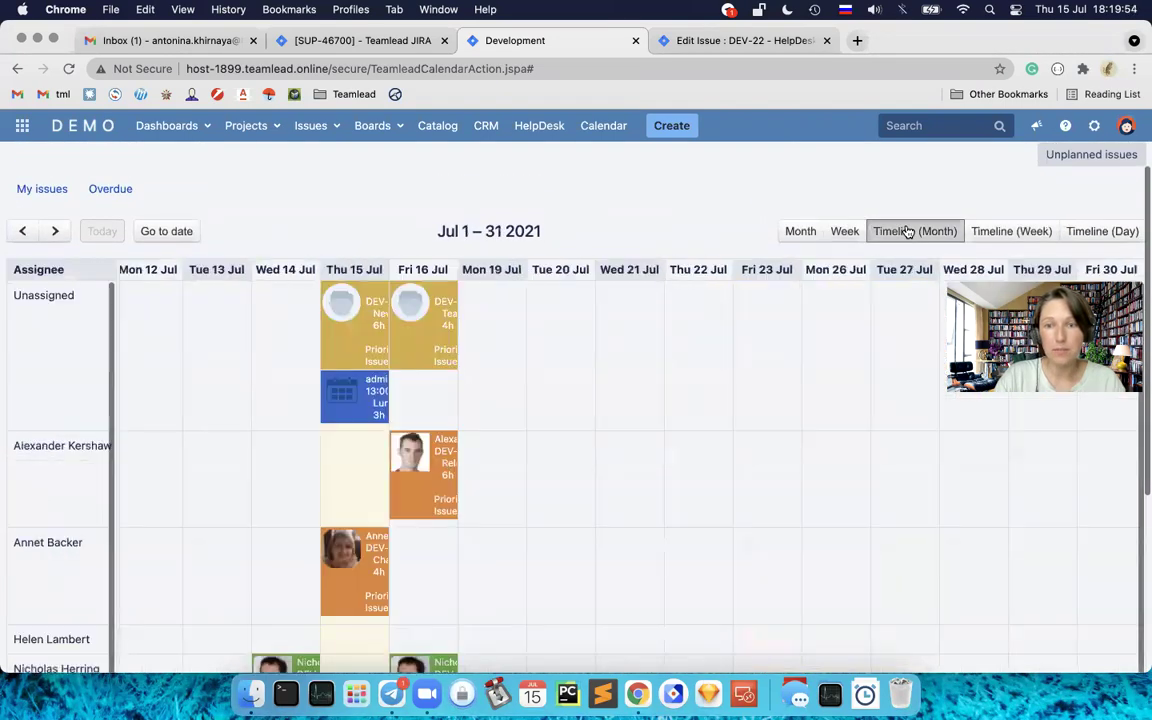
{"action": "left_click", "coordinate": [797, 232]}
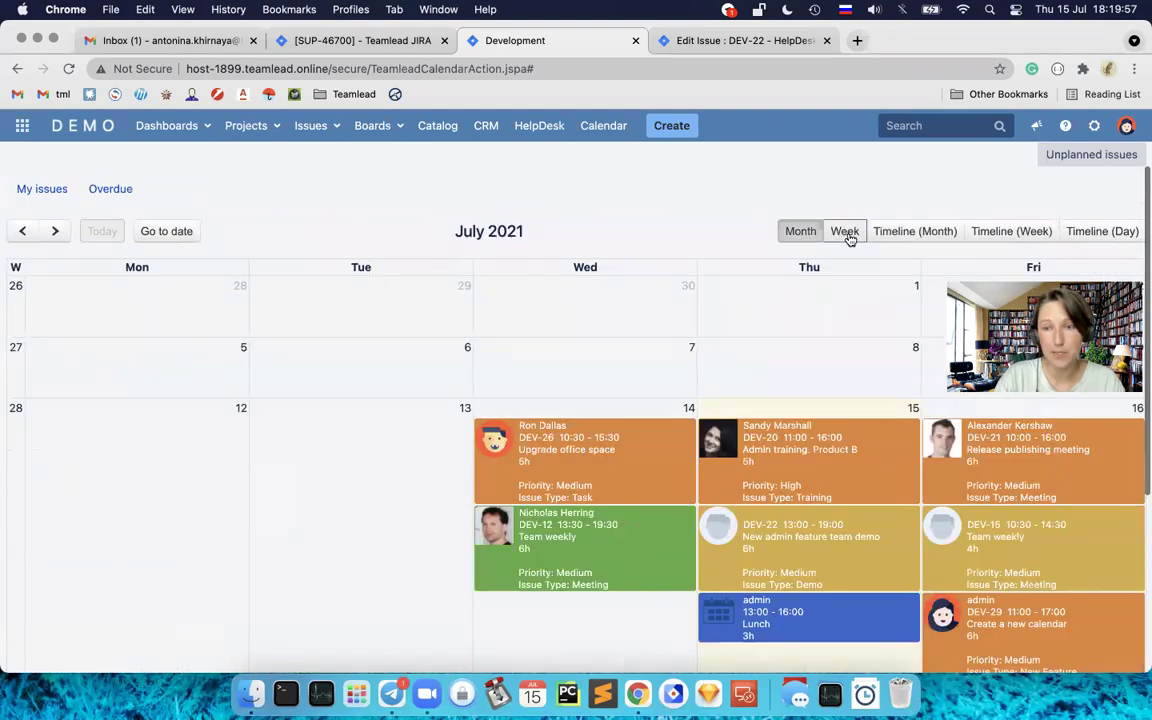
{"action": "scroll", "coordinate": [807, 336], "scroll_direction": "down", "scroll_amount": 2}
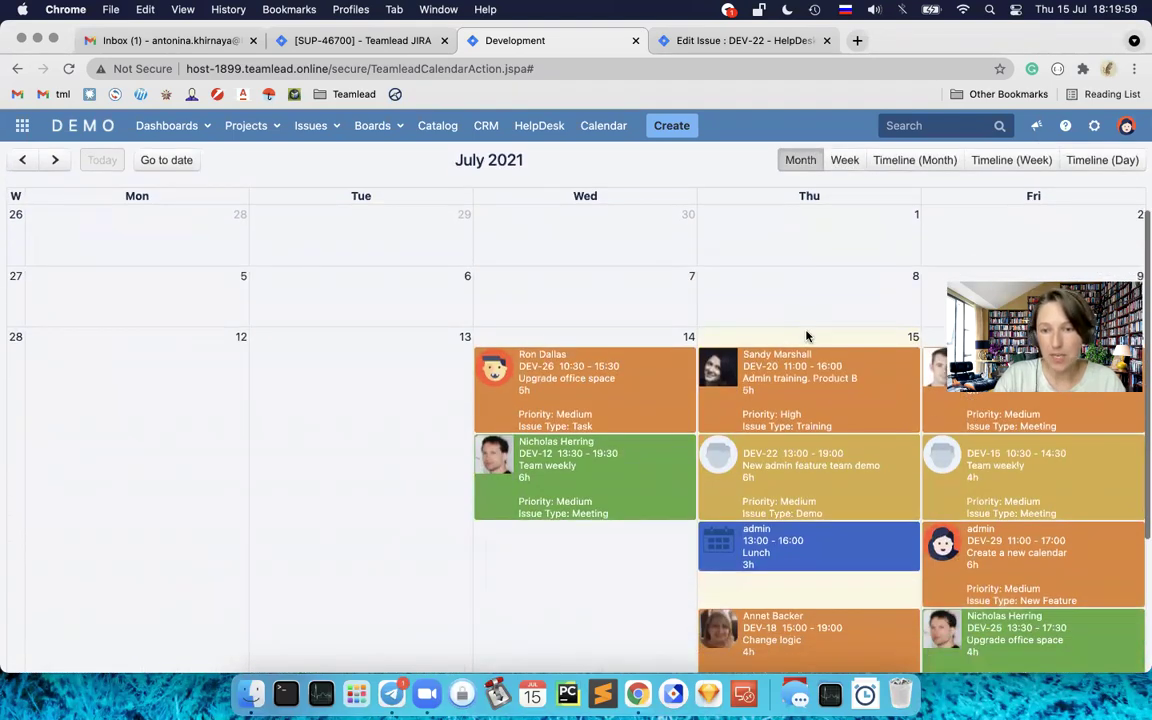
{"action": "scroll", "coordinate": [807, 336], "scroll_direction": "up", "scroll_amount": 2}
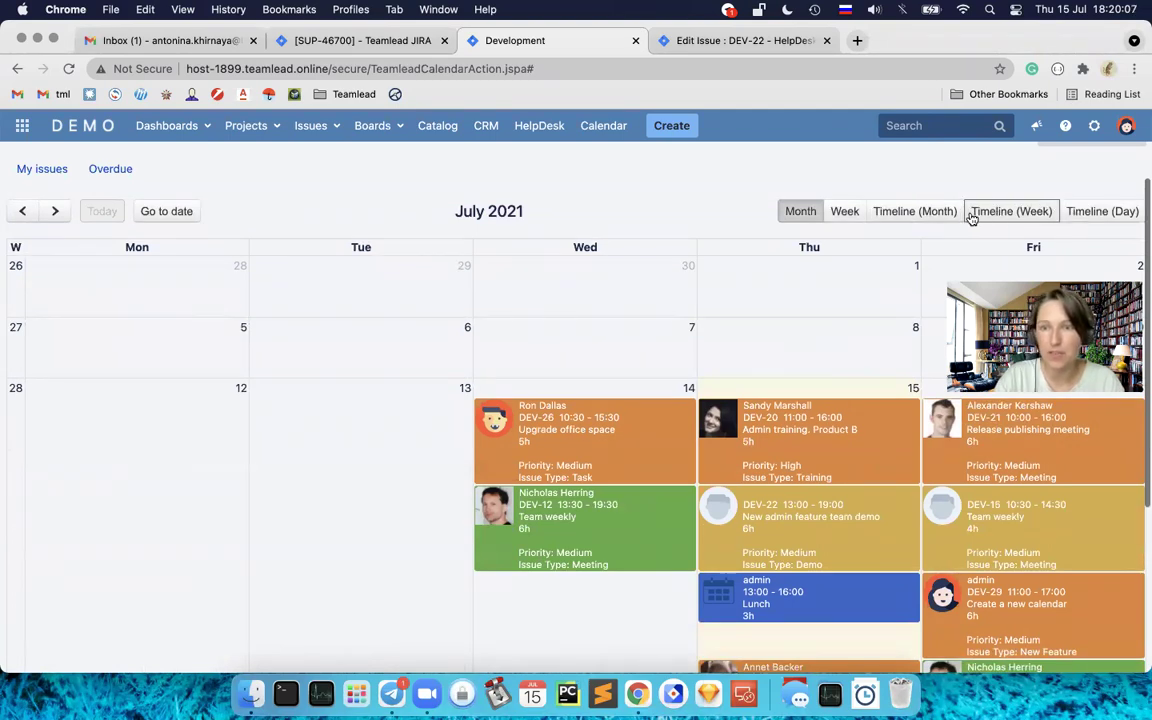
{"action": "left_click", "coordinate": [845, 214]}
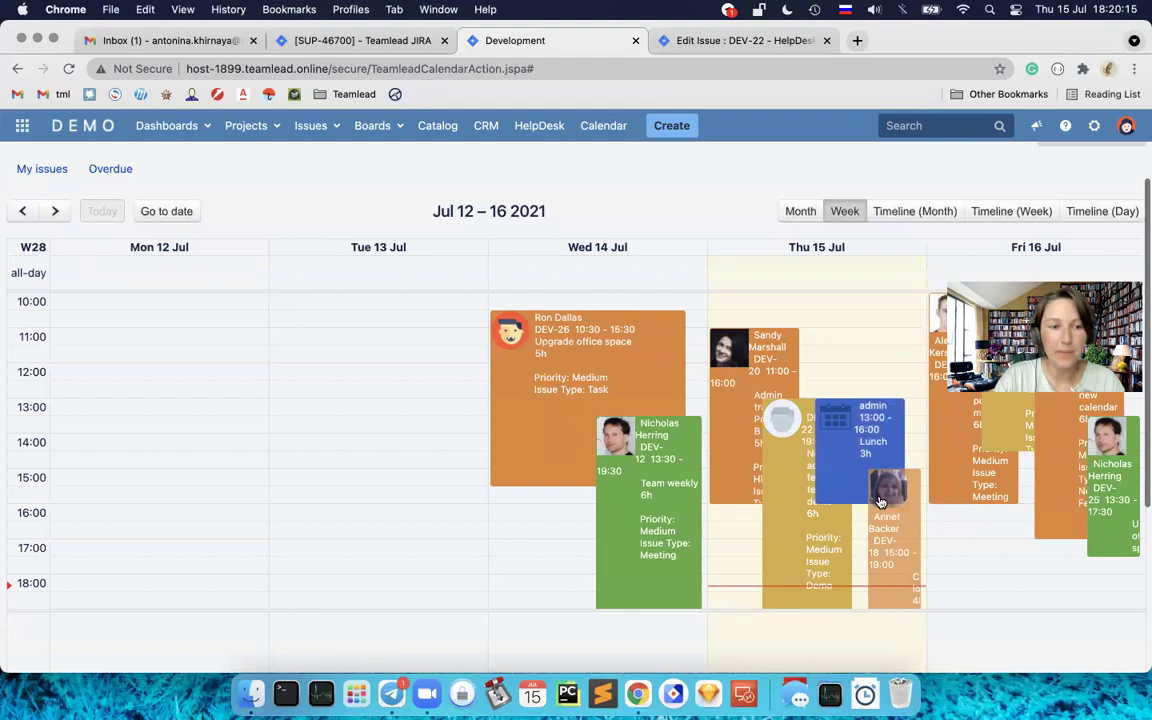
{"action": "left_click", "coordinate": [933, 220]}
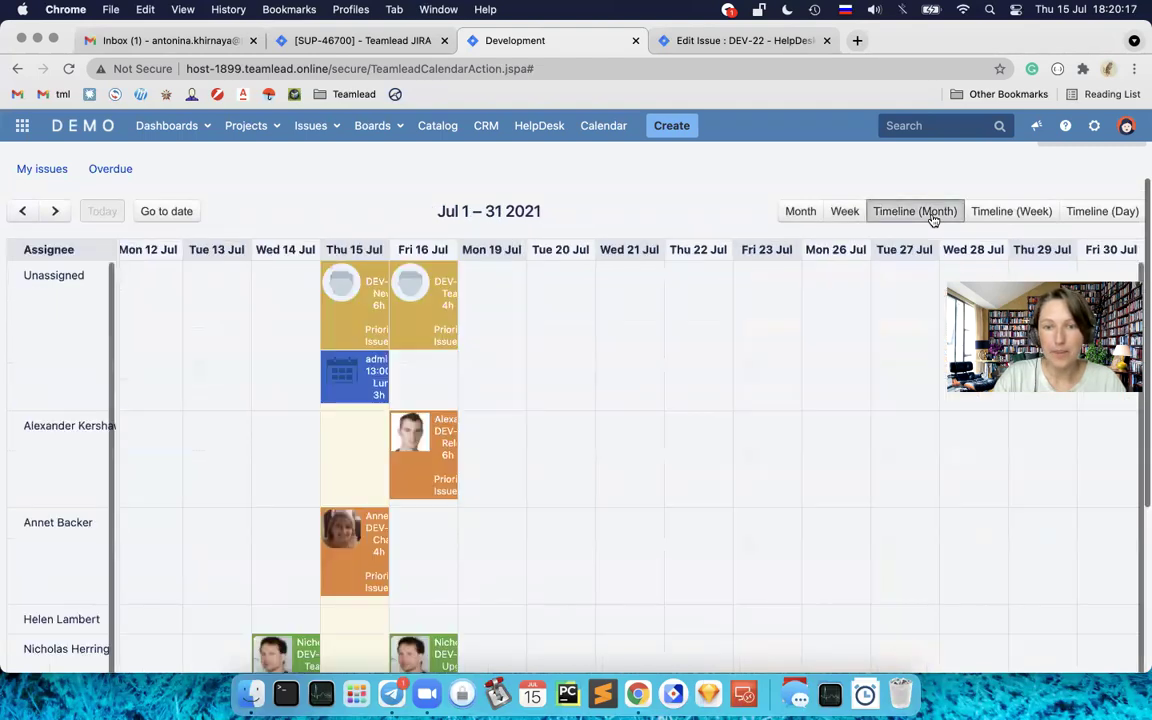
{"action": "left_click", "coordinate": [845, 212]}
Step: Return to the Timeline (Week) view and look over the items planned for each assignee on July 12–16
{"action": "left_click", "coordinate": [992, 212]}
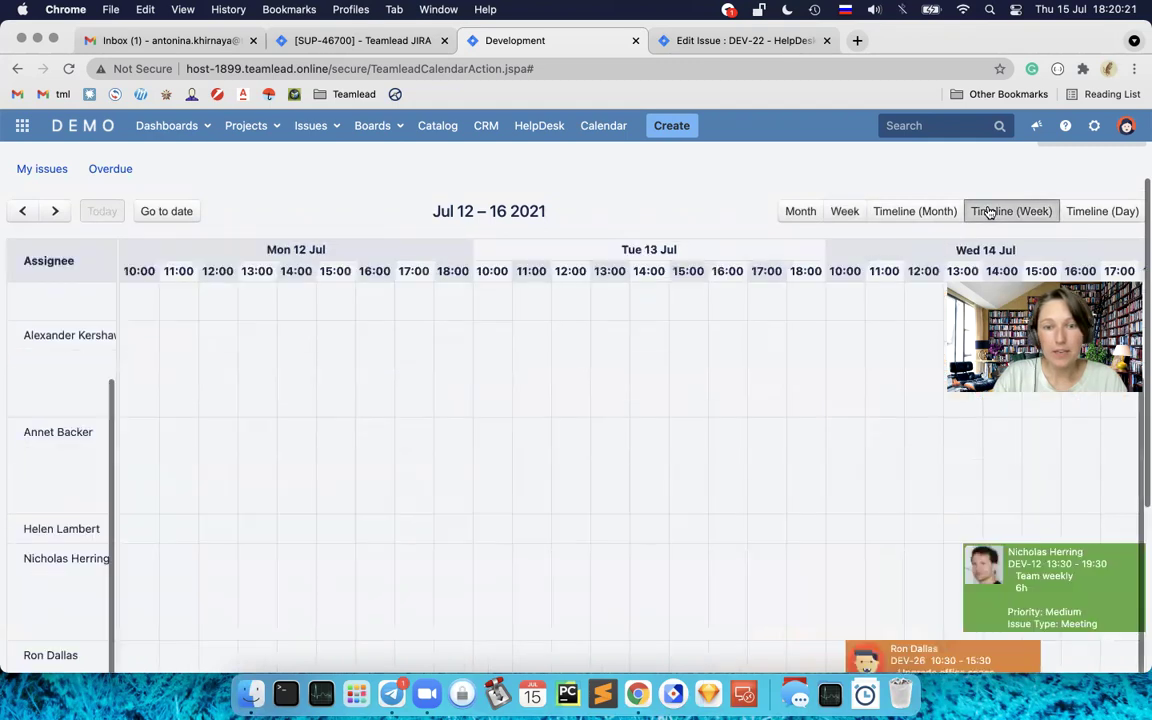
{"action": "scroll", "coordinate": [501, 451], "scroll_direction": "down", "scroll_amount": 1}
{"action": "scroll", "coordinate": [501, 451], "scroll_direction": "down", "scroll_amount": 3}
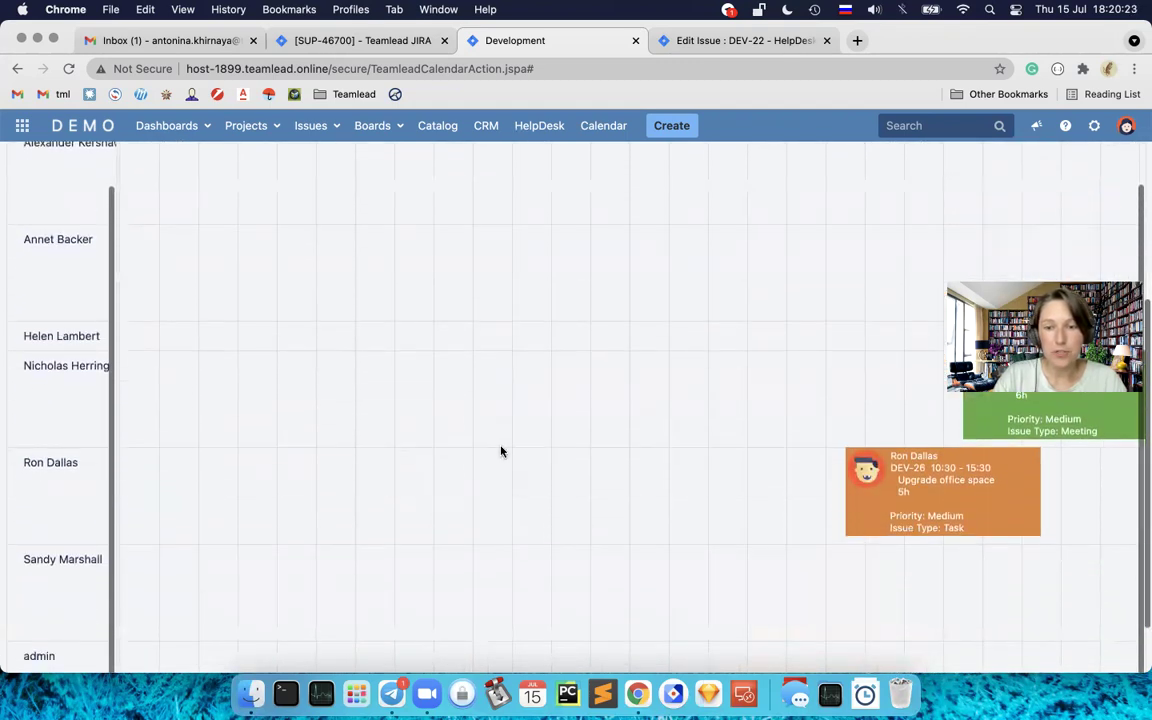
{"action": "scroll", "coordinate": [501, 451], "scroll_direction": "right", "scroll_amount": 10}
{"action": "scroll", "coordinate": [501, 451], "scroll_direction": "left", "scroll_amount": 1}
{"action": "scroll", "coordinate": [501, 451], "scroll_direction": "up", "scroll_amount": 2}
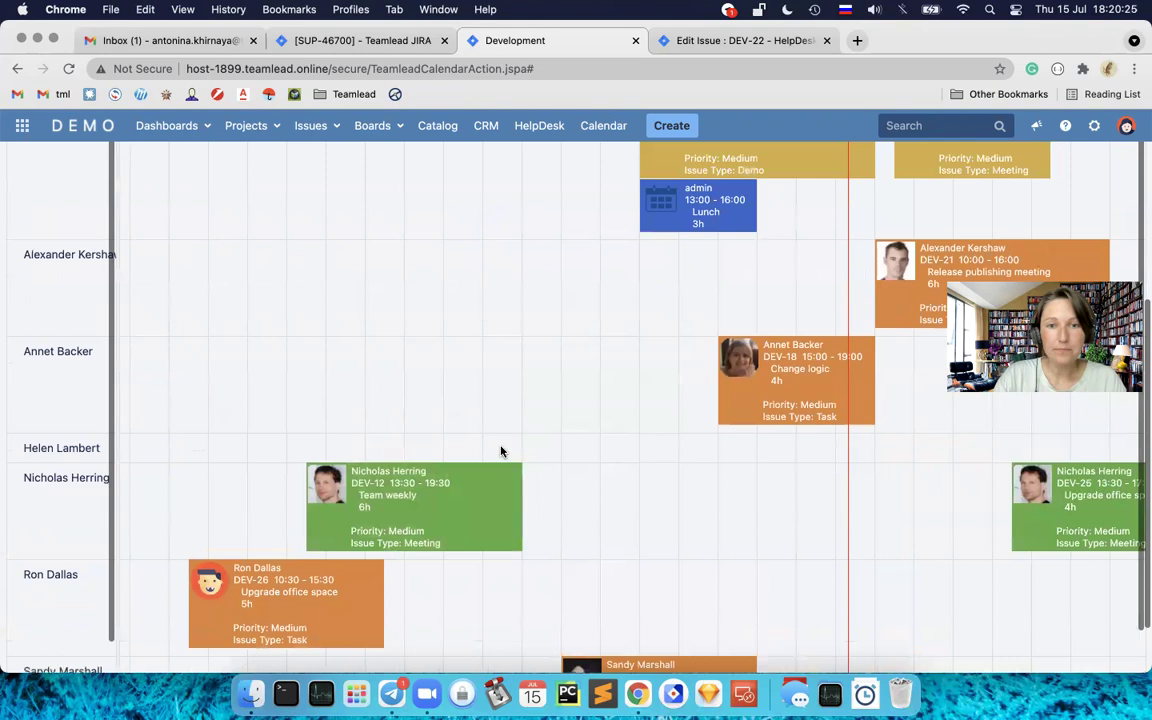
{"action": "scroll", "coordinate": [524, 342], "scroll_direction": "up", "scroll_amount": 2}
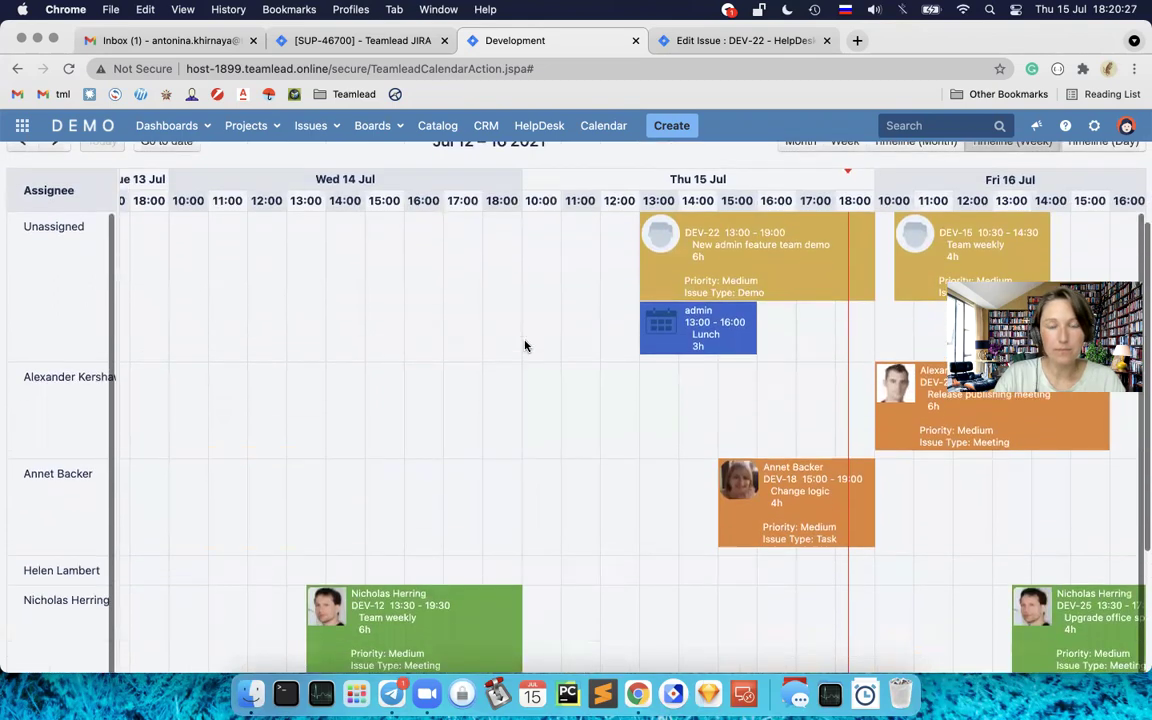
Step: Open the new issue form from the unassigned Thu 15 Jul 10:00 slot, look at its fields, and cancel it
{"action": "left_click", "coordinate": [525, 350]}
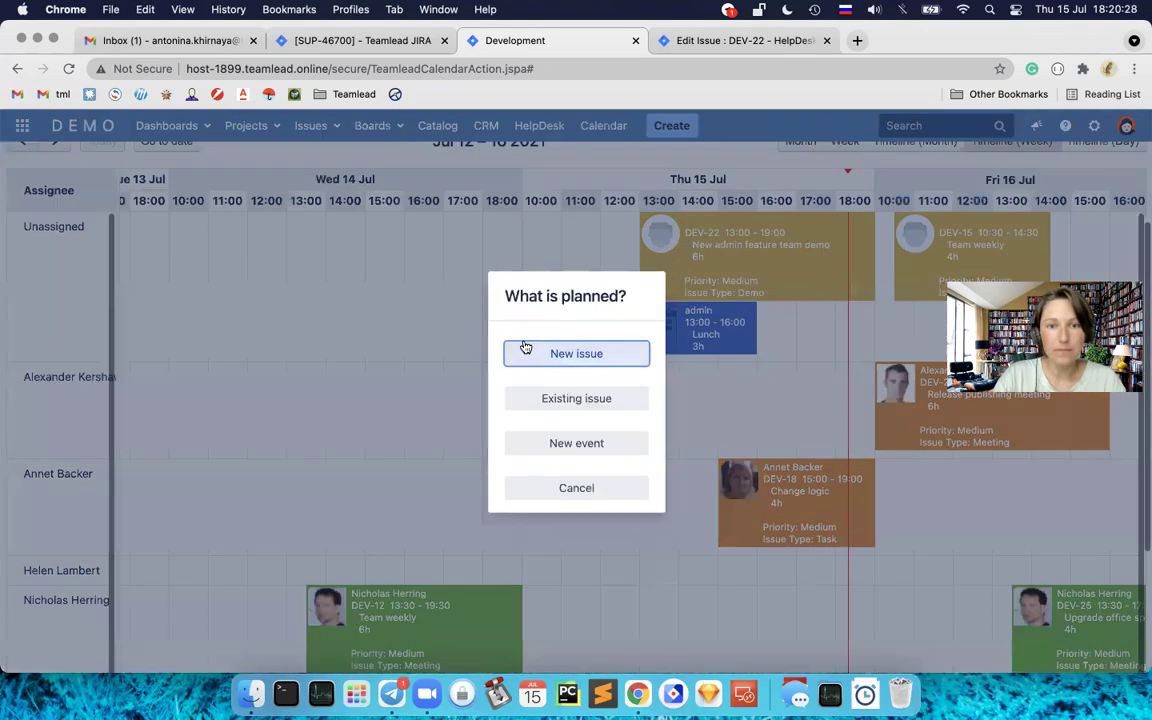
{"action": "left_click", "coordinate": [586, 356]}
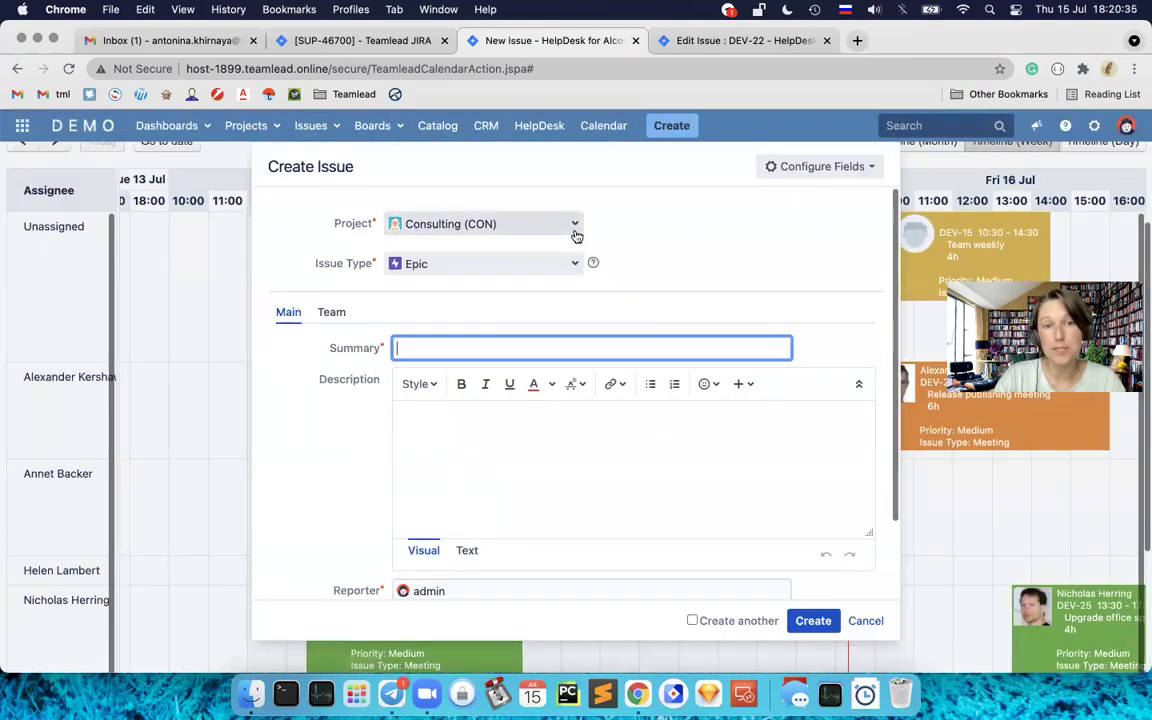
{"action": "left_click", "coordinate": [866, 620]}
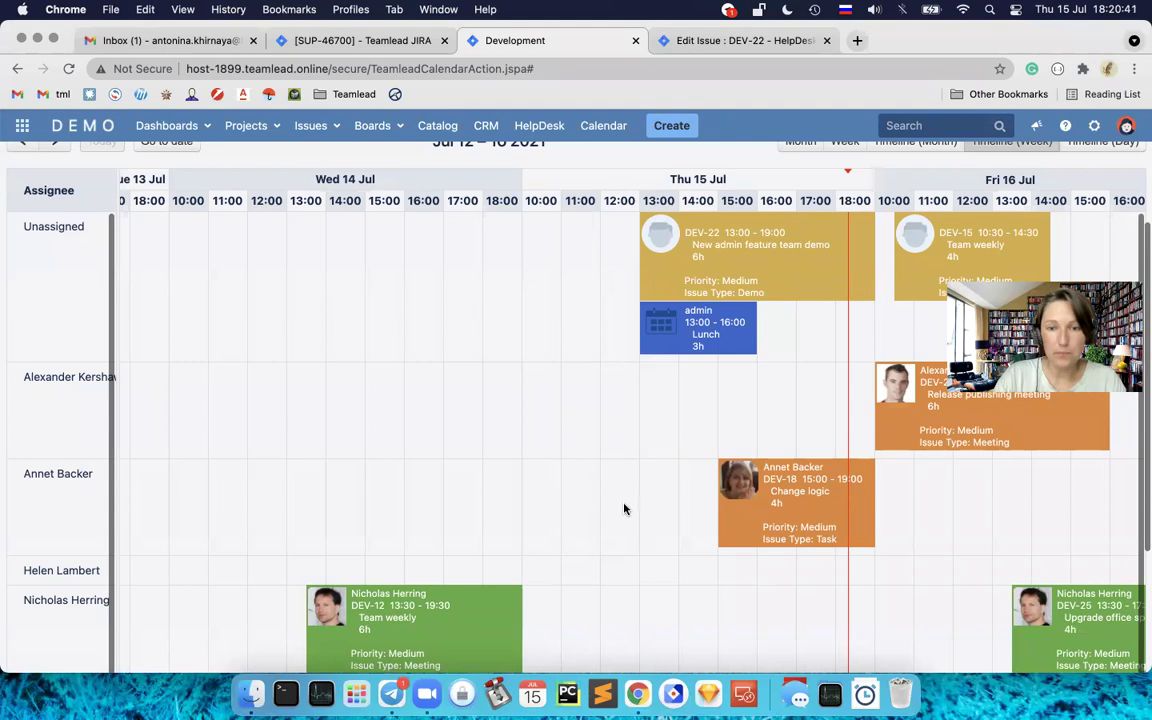
Step: Move the DEV-18 Change logic issue to start at 11:00 on Thu 15 Jul, and return it to 15:00
{"action": "left_click_drag", "start_coordinate": [721, 456], "coordinate": [564, 455]}
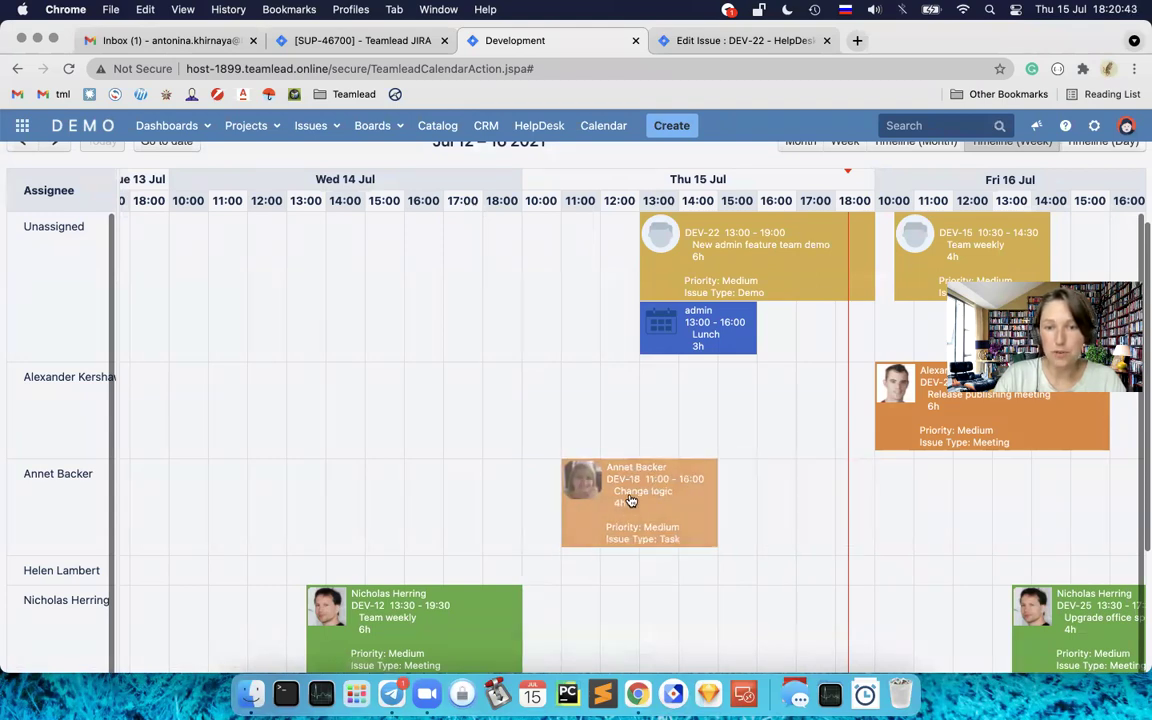
{"action": "left_click_drag", "start_coordinate": [631, 501], "coordinate": [780, 501]}
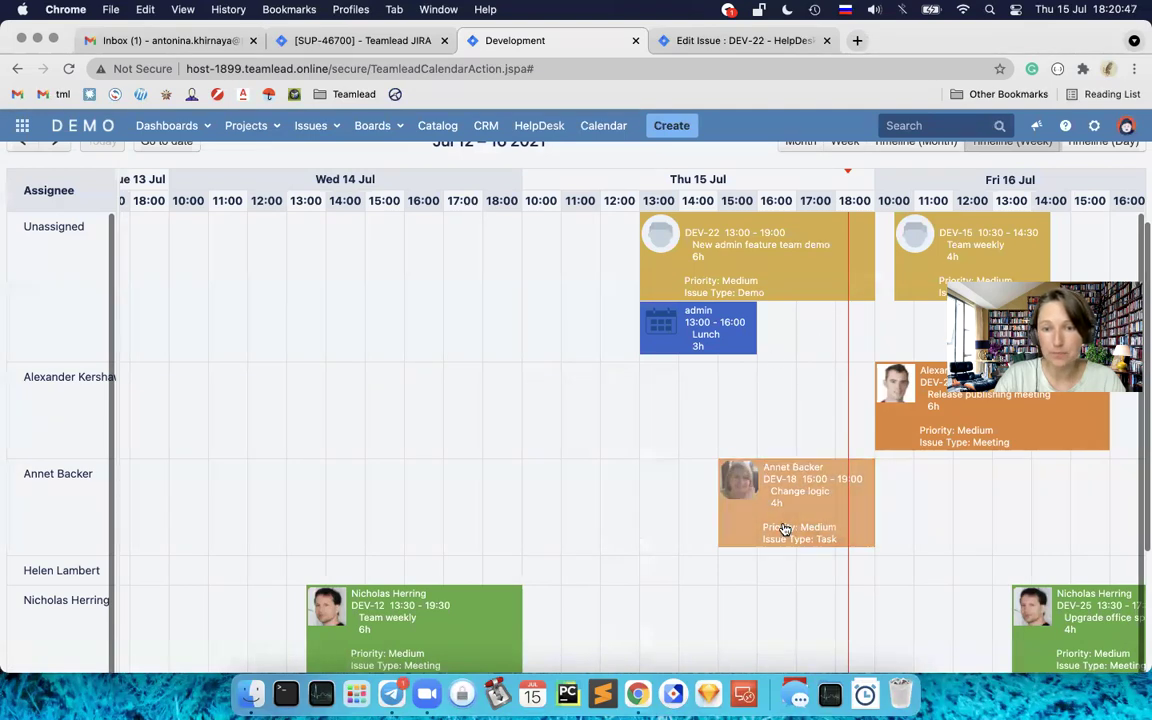
Step: Lengthen the DEV-18 Change logic issue so it runs from 13:00 to 19:00 on Thu 15 Jul
{"action": "scroll", "coordinate": [784, 398], "scroll_direction": "up", "scroll_amount": 1}
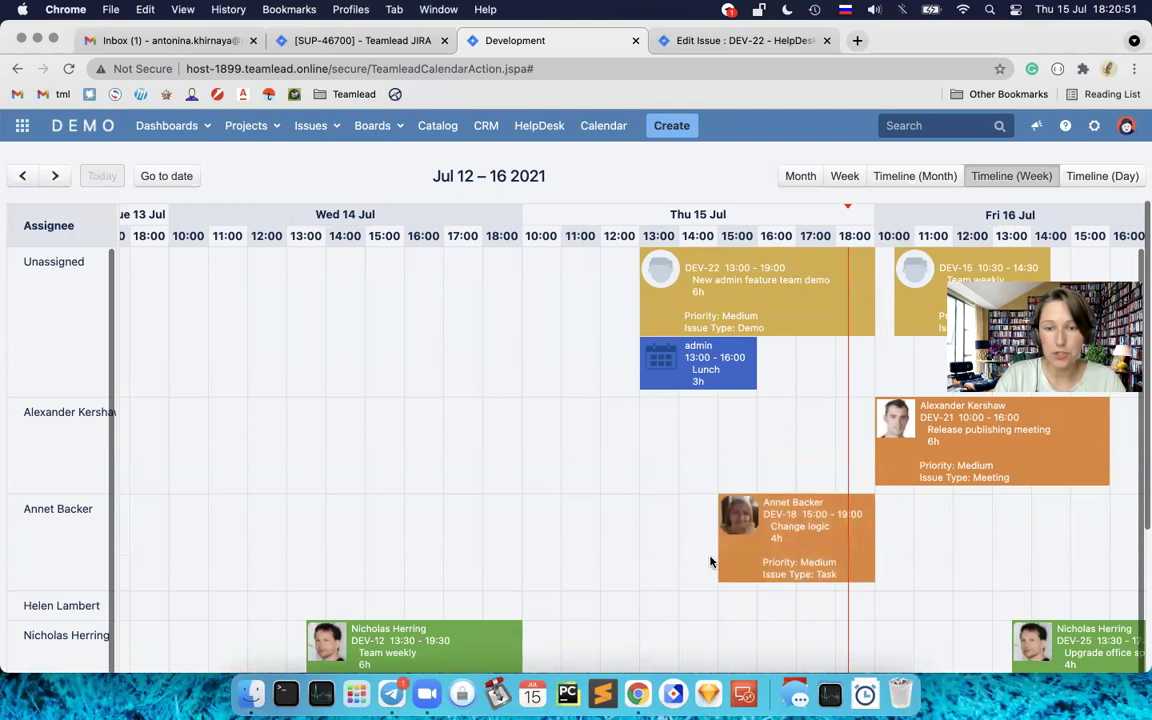
{"action": "left_click_drag", "start_coordinate": [717, 560], "coordinate": [668, 555]}
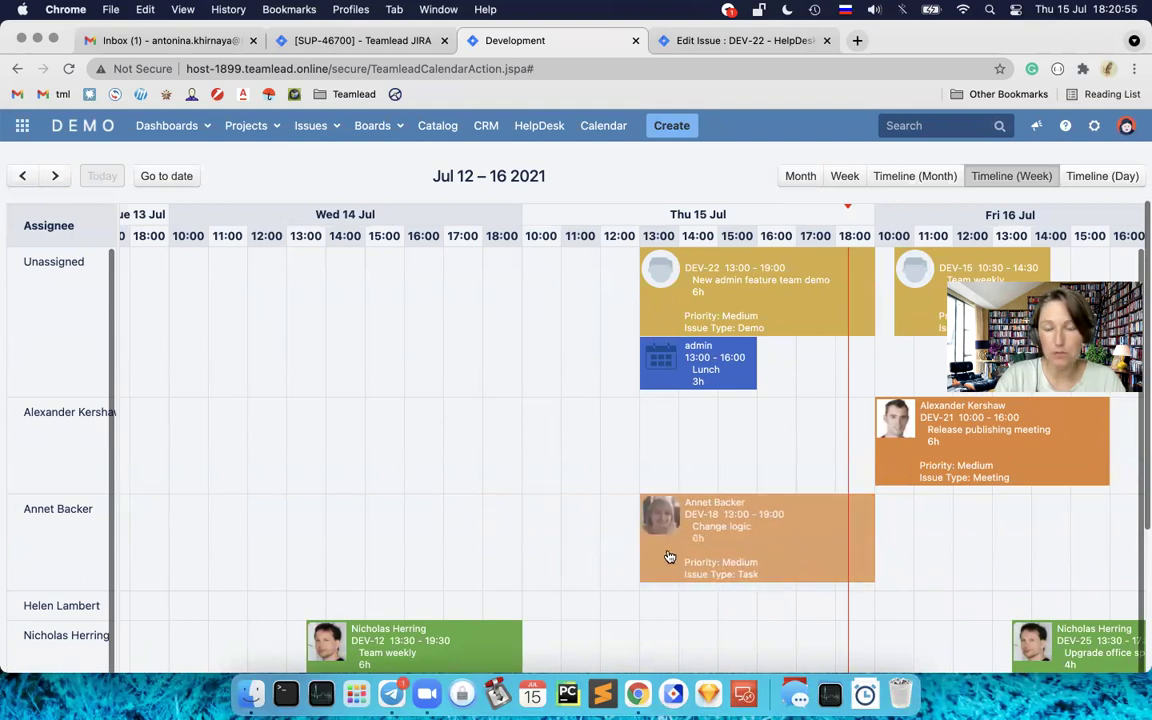
Step: Show the unplanned issues and schedule DEV-30 Demo as unassigned from Wed 14 Jul 15:00 to Thu 15 Jul 11:00
{"action": "scroll", "coordinate": [850, 380], "scroll_direction": "up", "scroll_amount": 2}
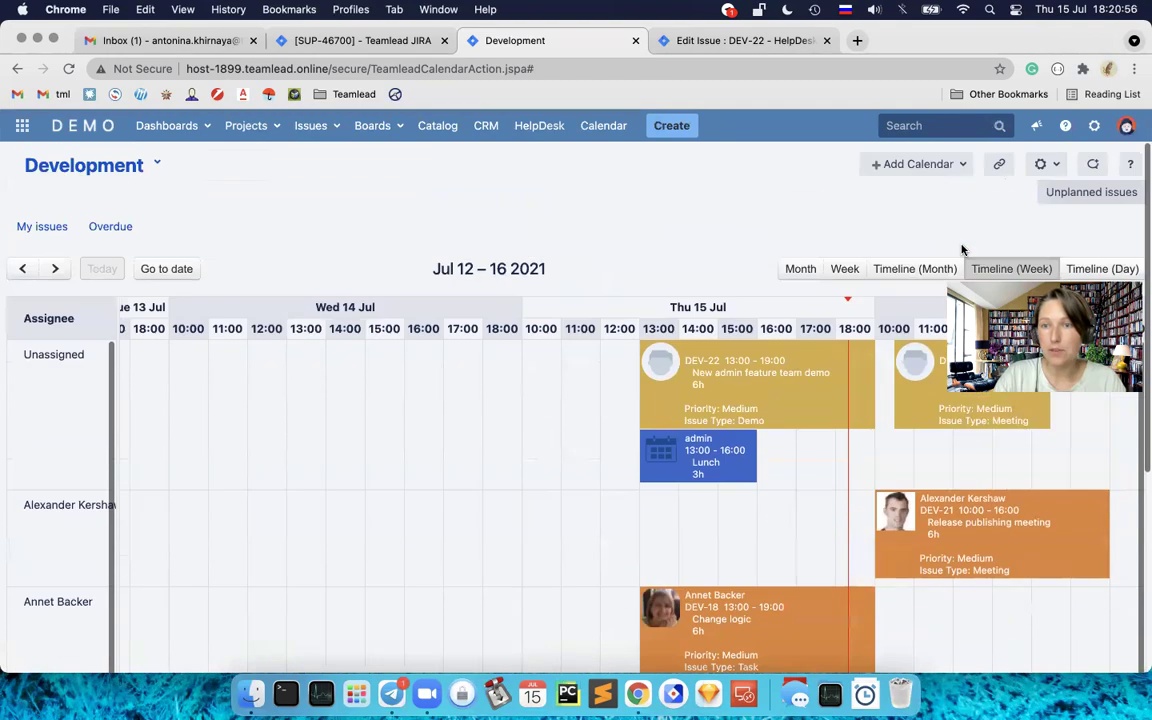
{"action": "left_click", "coordinate": [1095, 191]}
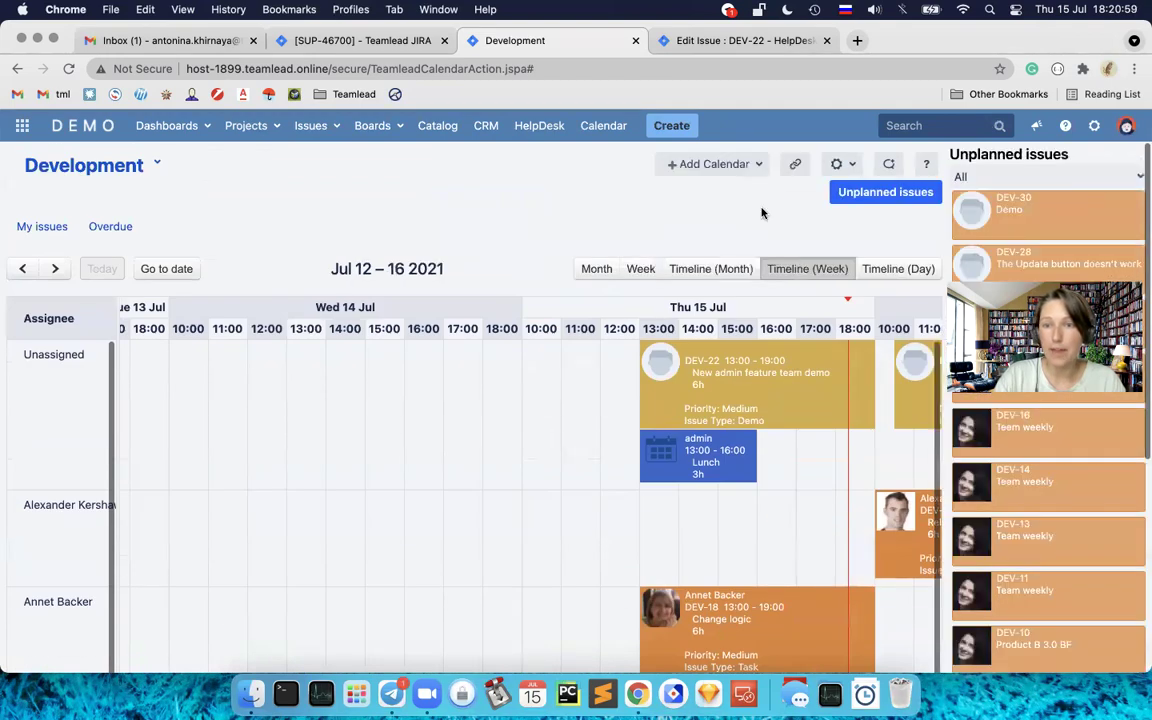
{"action": "scroll", "coordinate": [762, 213], "scroll_direction": "down", "scroll_amount": 1}
{"action": "scroll", "coordinate": [765, 213], "scroll_direction": "up", "scroll_amount": 1}
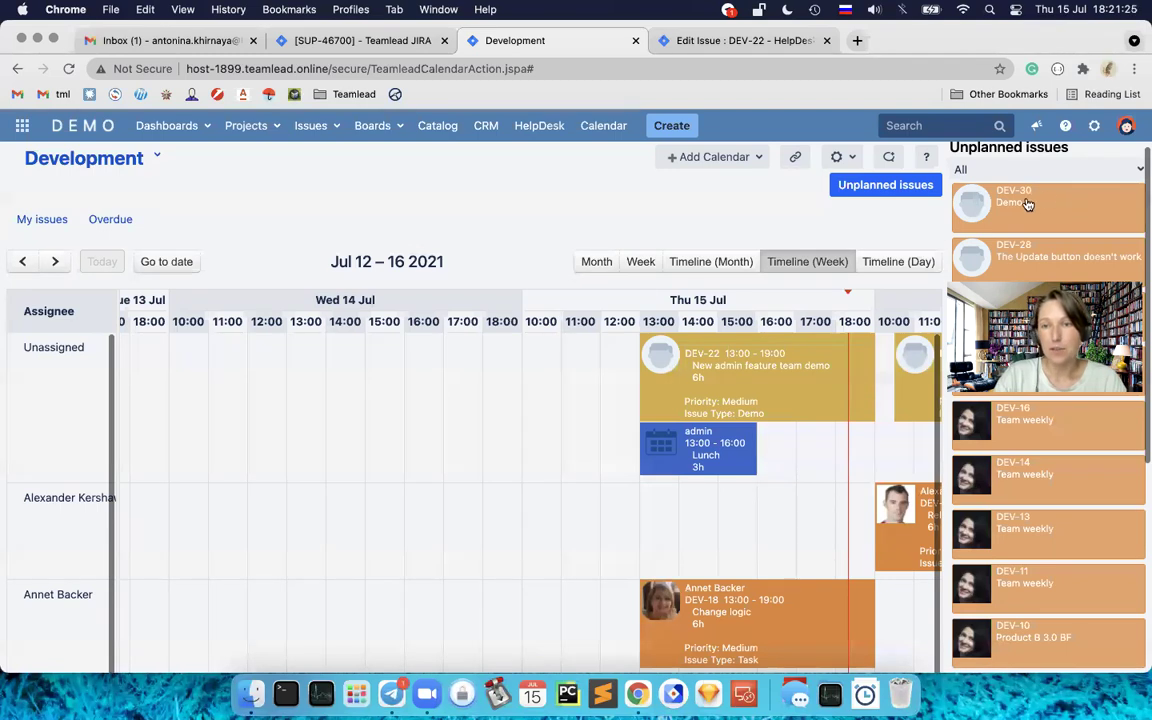
{"action": "left_click_drag", "start_coordinate": [1062, 200], "coordinate": [404, 430]}
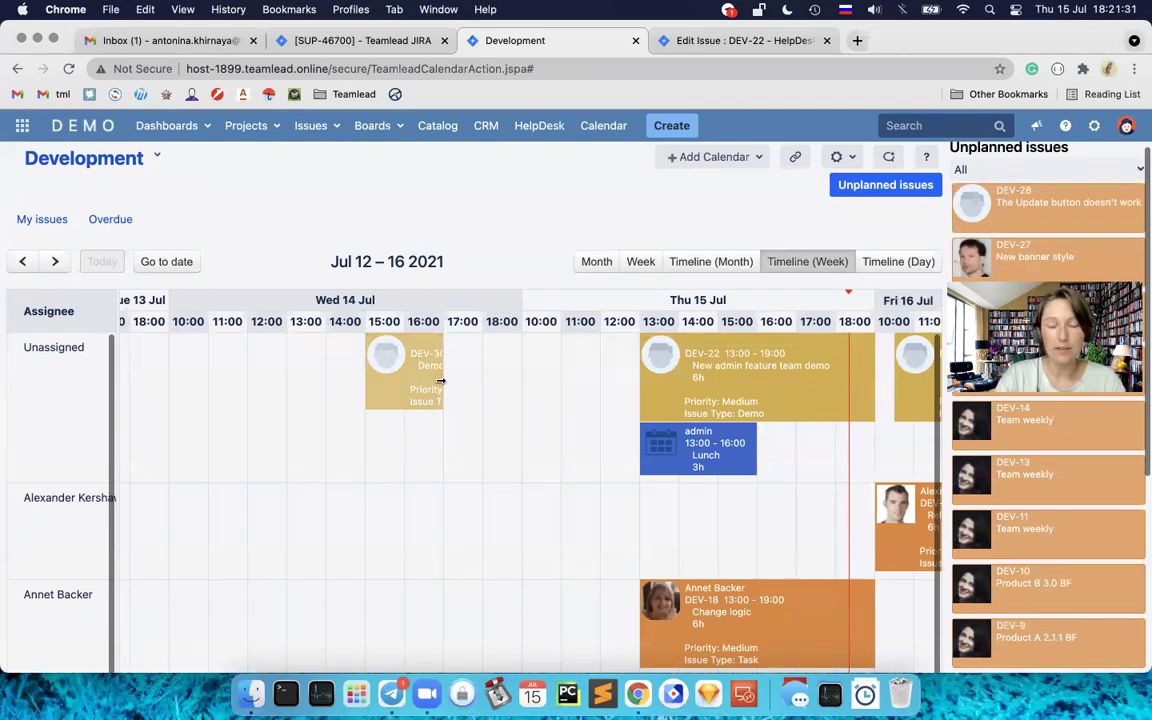
{"action": "left_click_drag", "start_coordinate": [442, 386], "coordinate": [536, 385]}
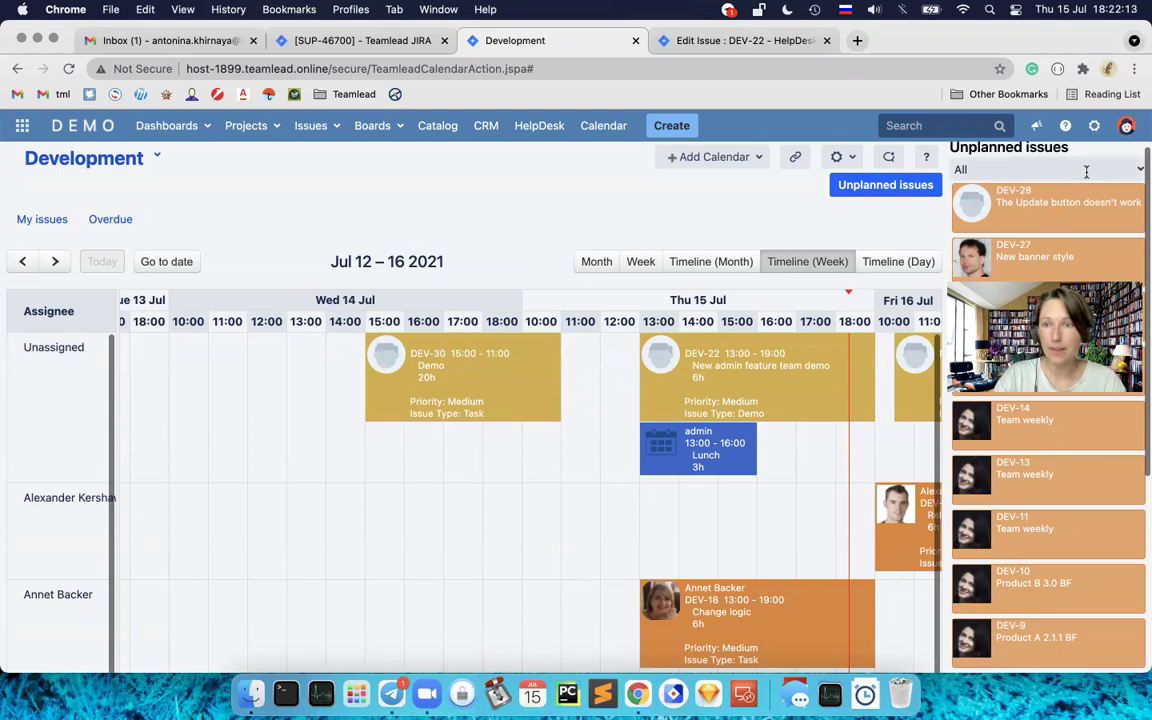
Step: Check which filters are available for the unplanned issues, keeping All selected
{"action": "left_click", "coordinate": [1137, 172]}
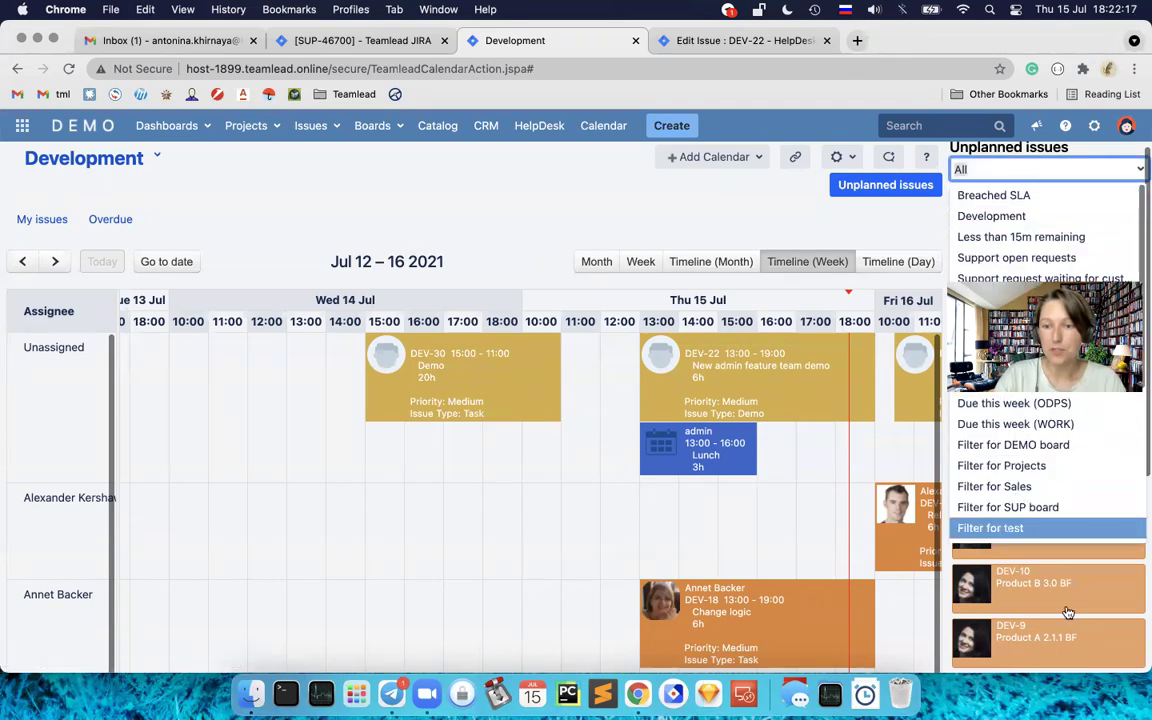
{"action": "left_click", "coordinate": [1139, 166]}
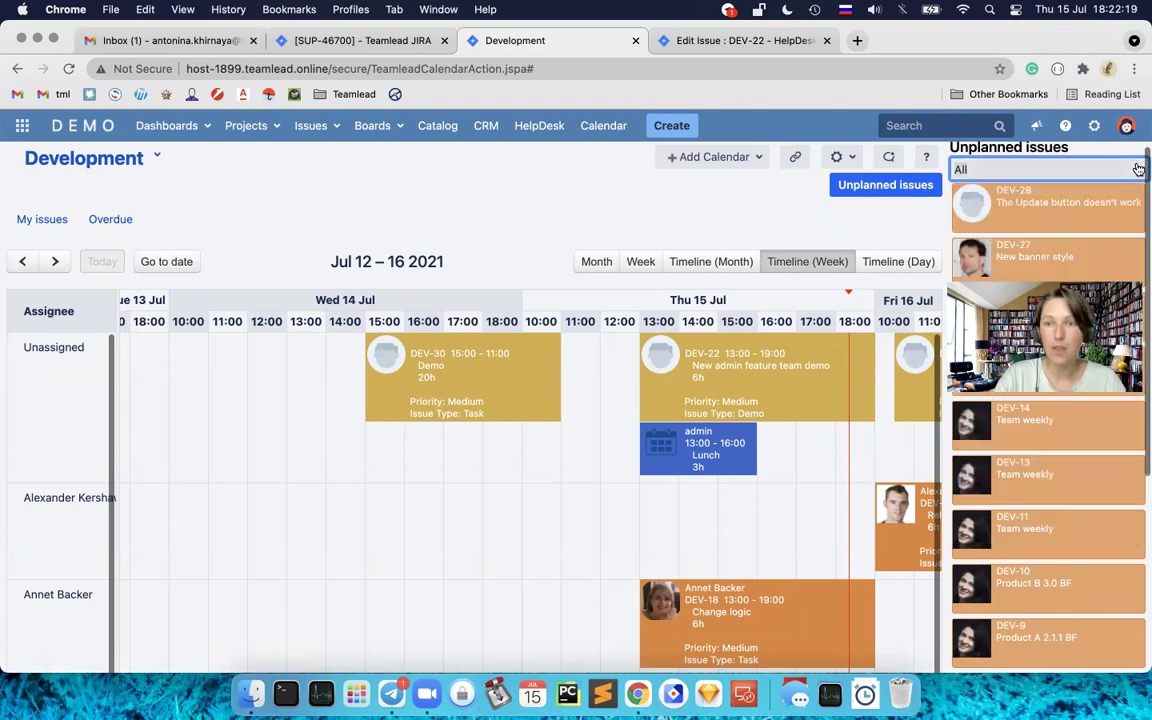
Step: Hide the list of unplanned issues so the timeline fills the full width
{"action": "left_click", "coordinate": [849, 194]}
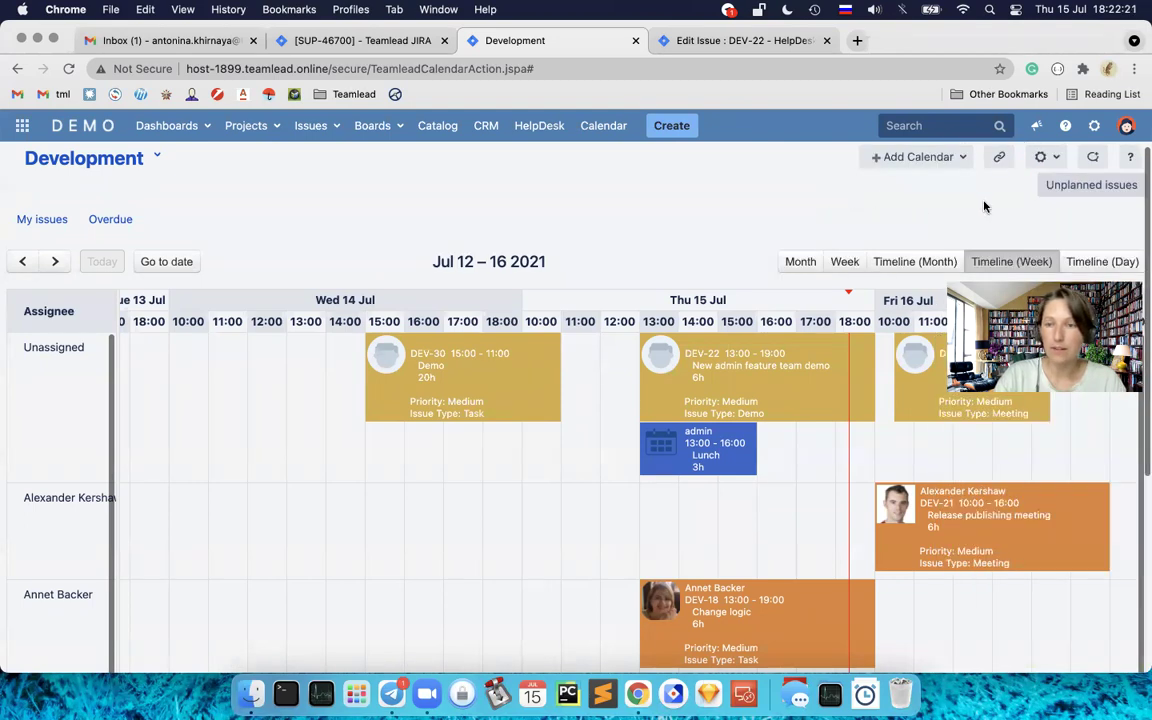
{"action": "scroll", "coordinate": [984, 207], "scroll_direction": "down", "scroll_amount": 1}
{"action": "scroll", "coordinate": [984, 207], "scroll_direction": "up", "scroll_amount": 1}
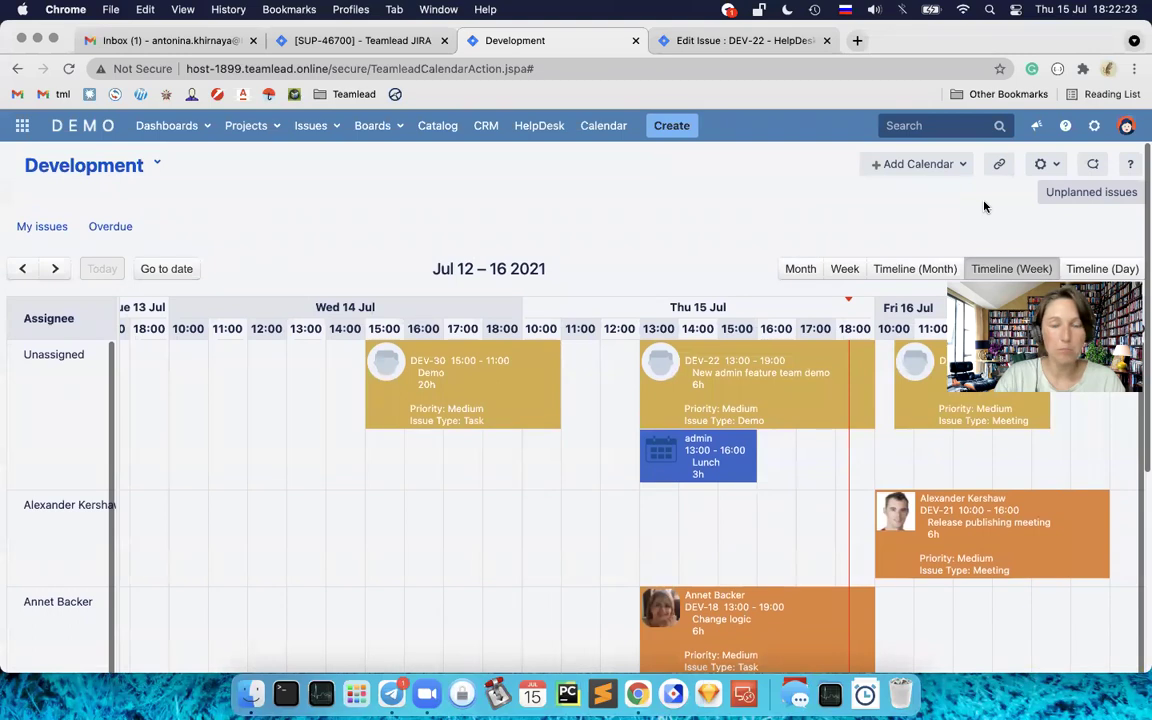
{"action": "scroll", "coordinate": [957, 206], "scroll_direction": "down", "scroll_amount": 2}
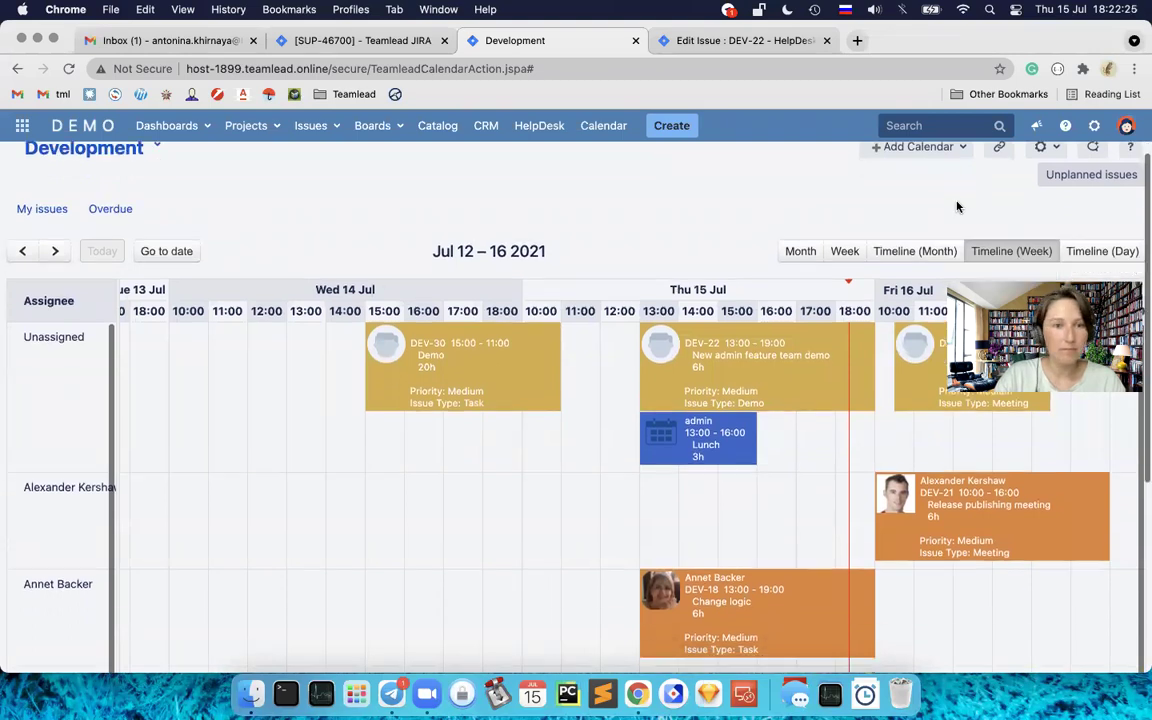
{"action": "scroll", "coordinate": [957, 206], "scroll_direction": "up", "scroll_amount": 2}
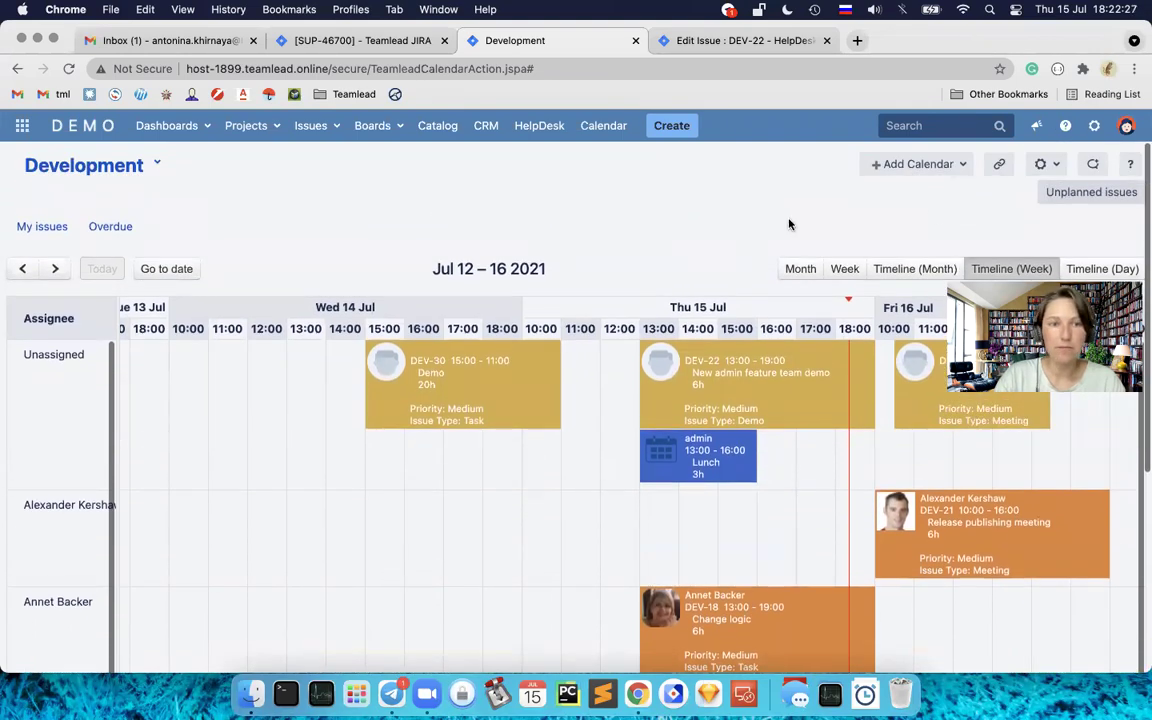
Step: Copy the shareable link of the Development calendar to the clipboard
{"action": "left_click", "coordinate": [1000, 166]}
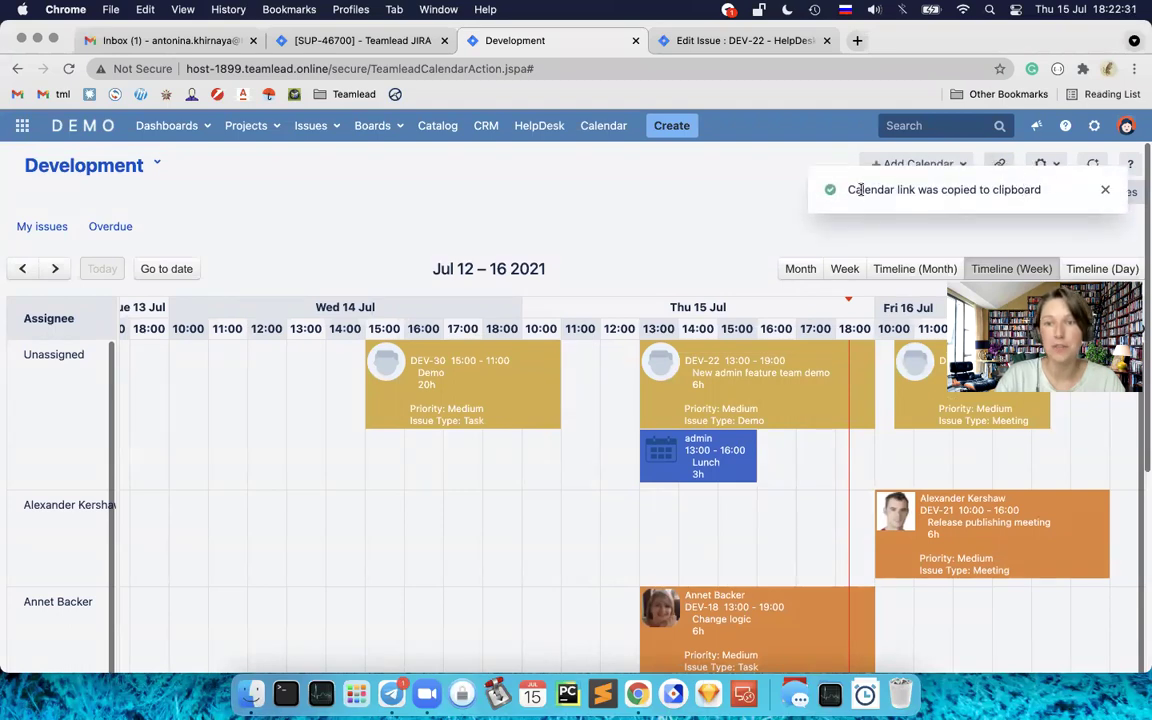
{"action": "left_click", "coordinate": [482, 68]}
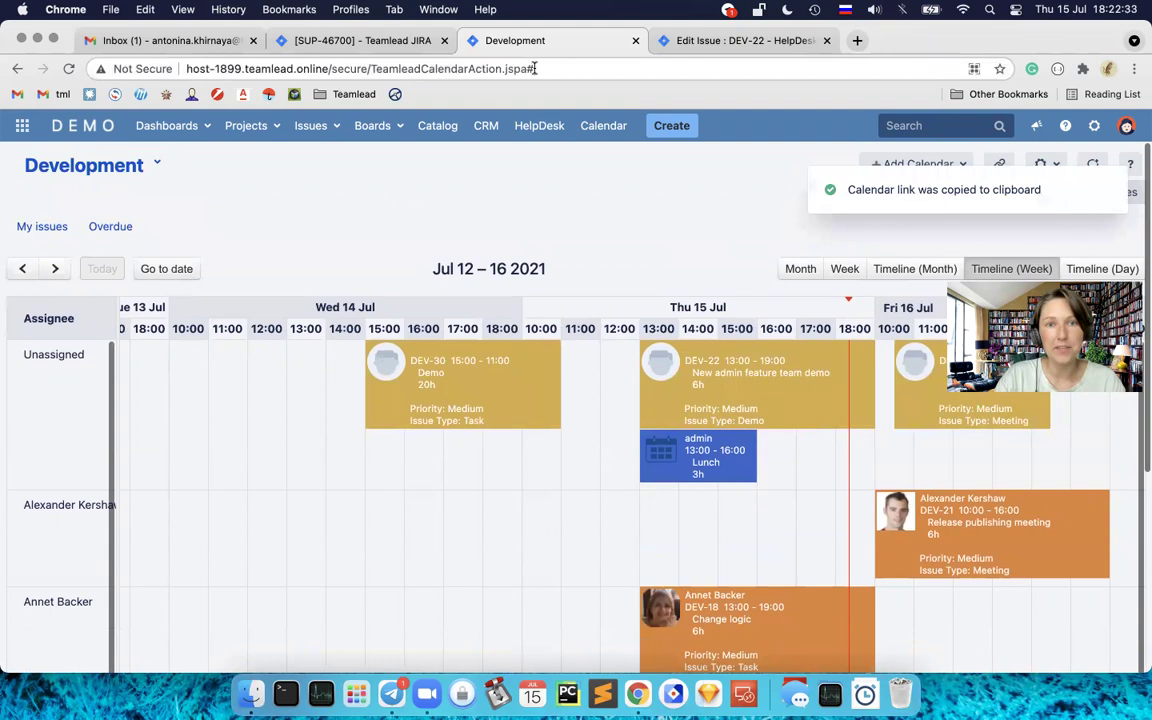
{"action": "left_click", "coordinate": [190, 68]}
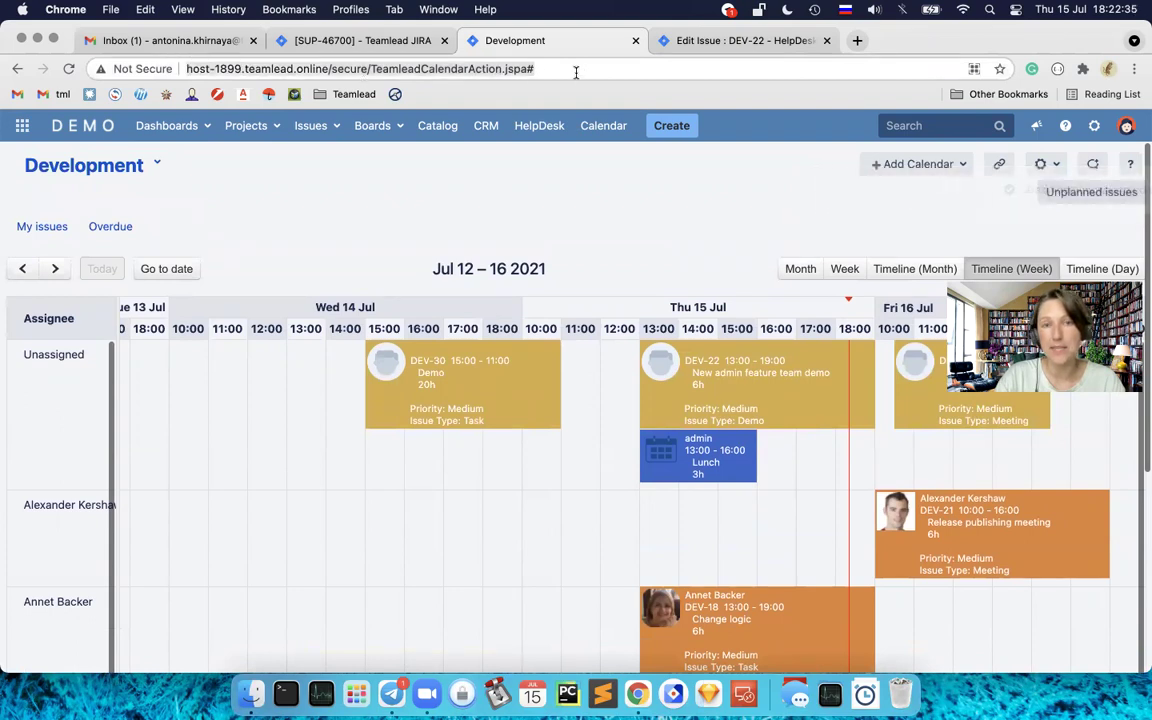
{"action": "left_click", "coordinate": [1001, 166]}
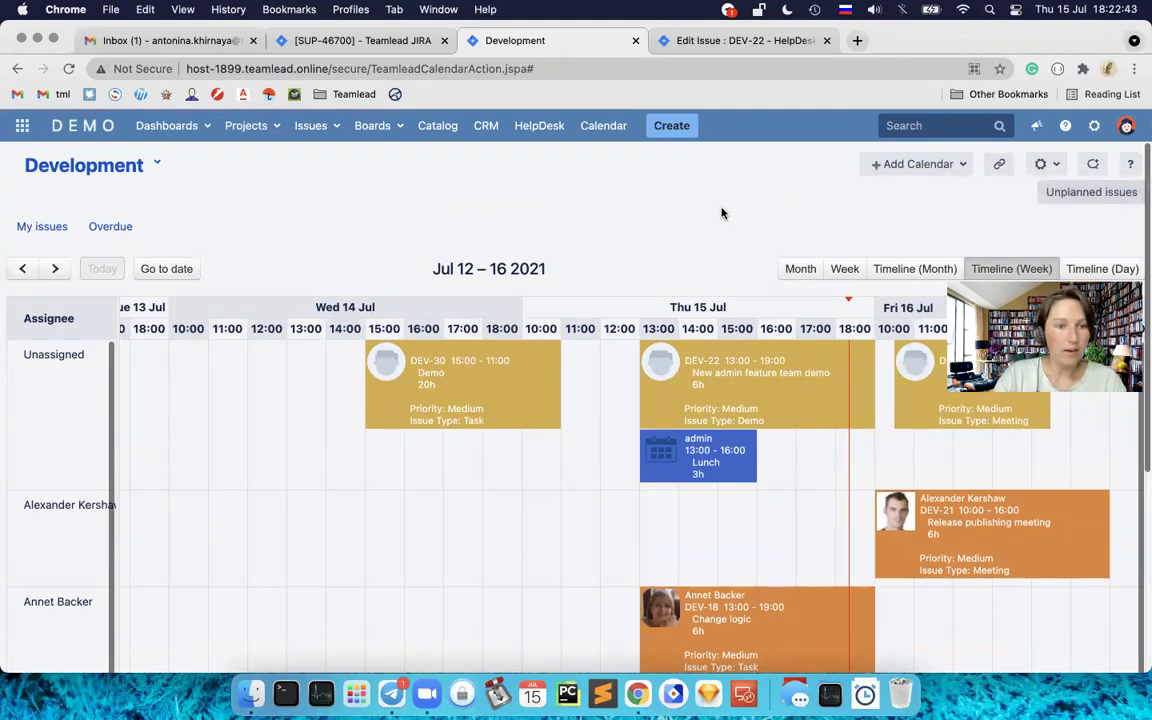
Step: Look through the week timeline and preview the Overdue and My issues quick filters, turning each one off again
{"action": "scroll", "coordinate": [720, 213], "scroll_direction": "down", "scroll_amount": 2}
{"action": "scroll", "coordinate": [722, 213], "scroll_direction": "down", "scroll_amount": 2}
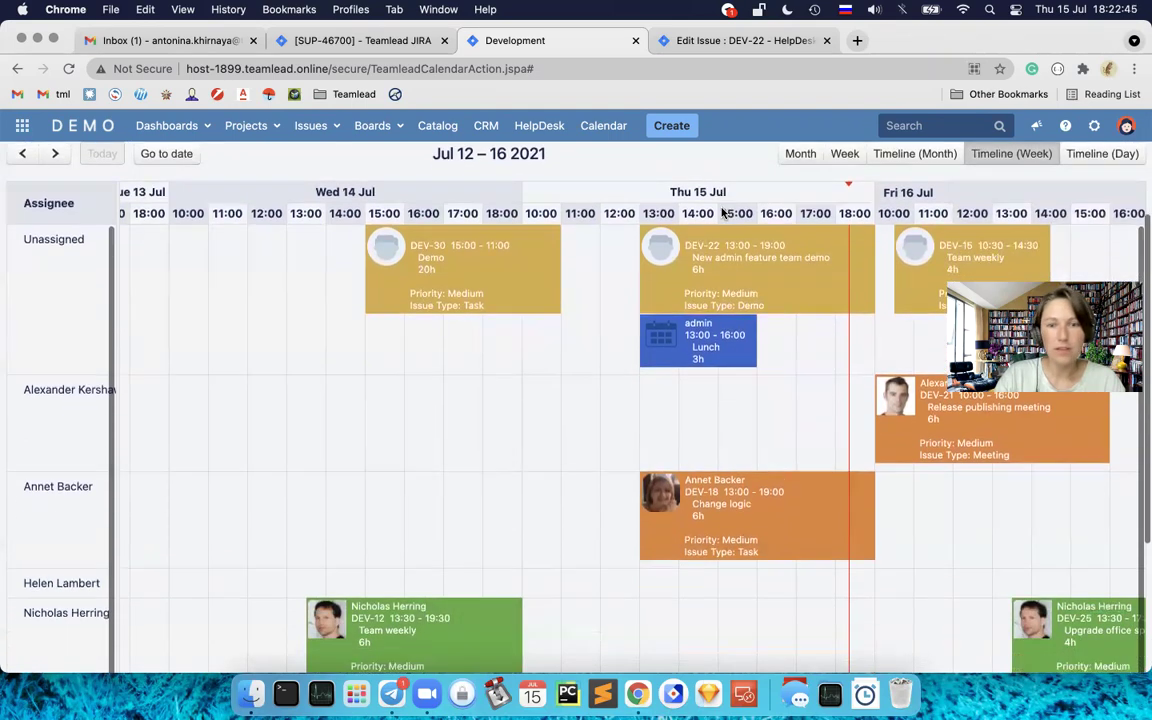
{"action": "scroll", "coordinate": [722, 213], "scroll_direction": "down", "scroll_amount": 6}
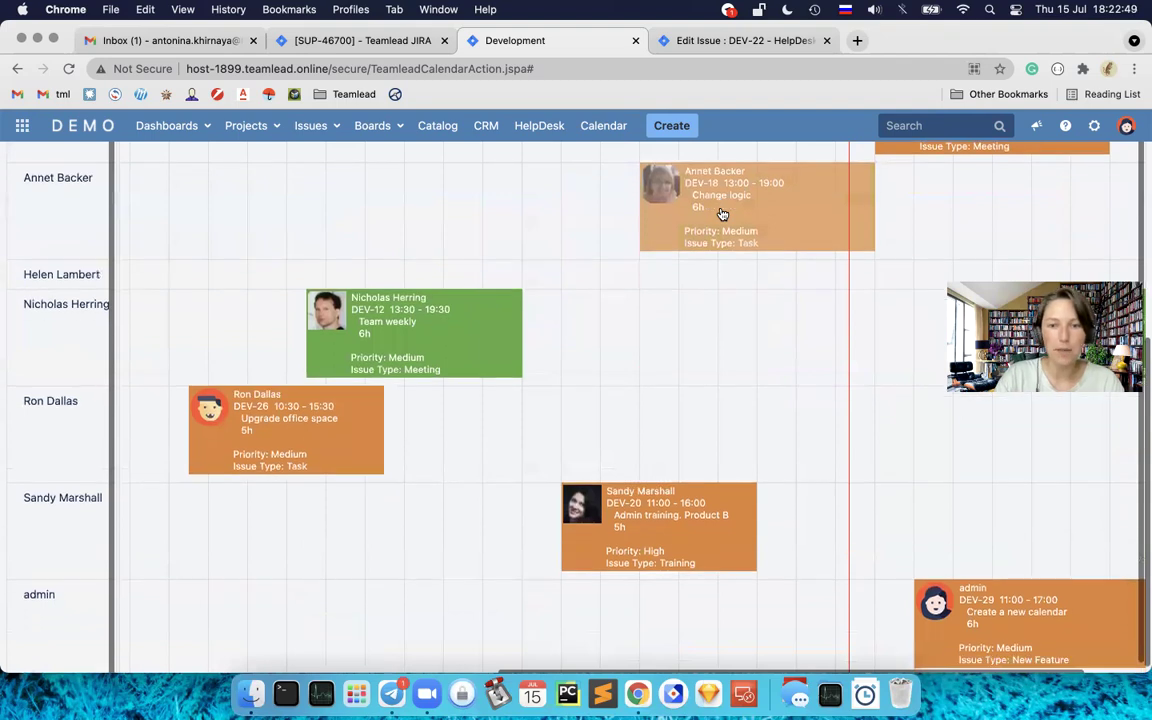
{"action": "scroll", "coordinate": [722, 213], "scroll_direction": "up", "scroll_amount": 5}
{"action": "scroll", "coordinate": [722, 213], "scroll_direction": "up", "scroll_amount": 4}
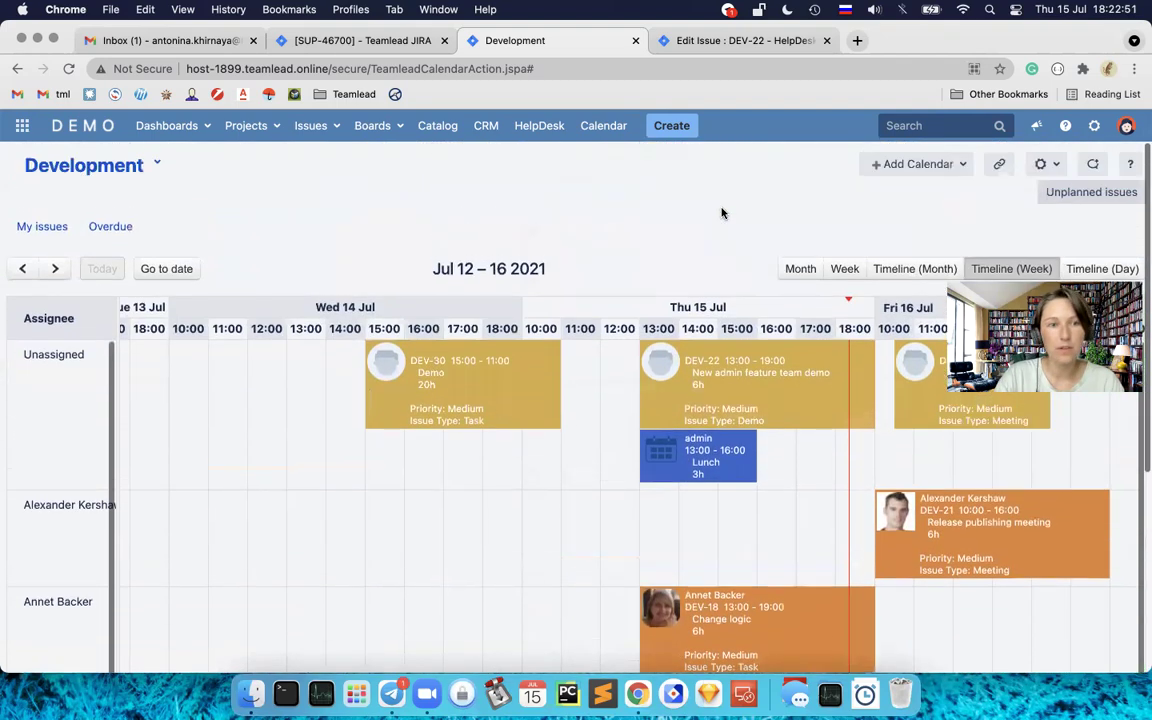
{"action": "left_click", "coordinate": [102, 233]}
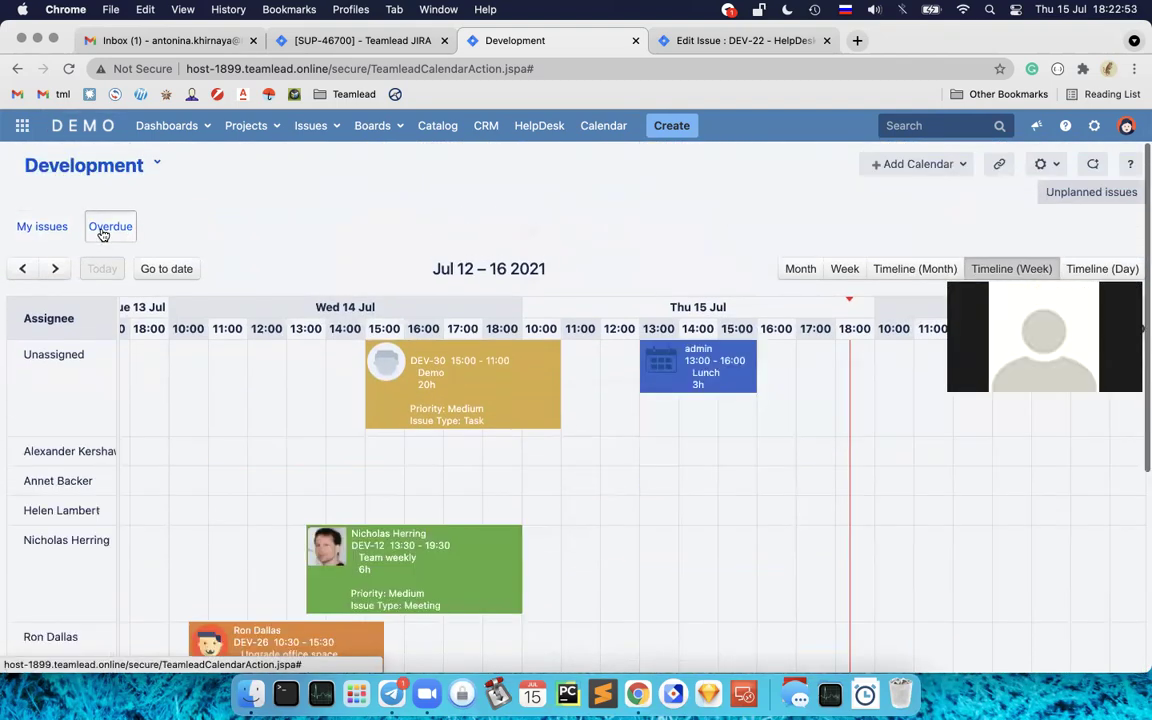
{"action": "left_click", "coordinate": [101, 232]}
{"action": "left_click", "coordinate": [57, 228]}
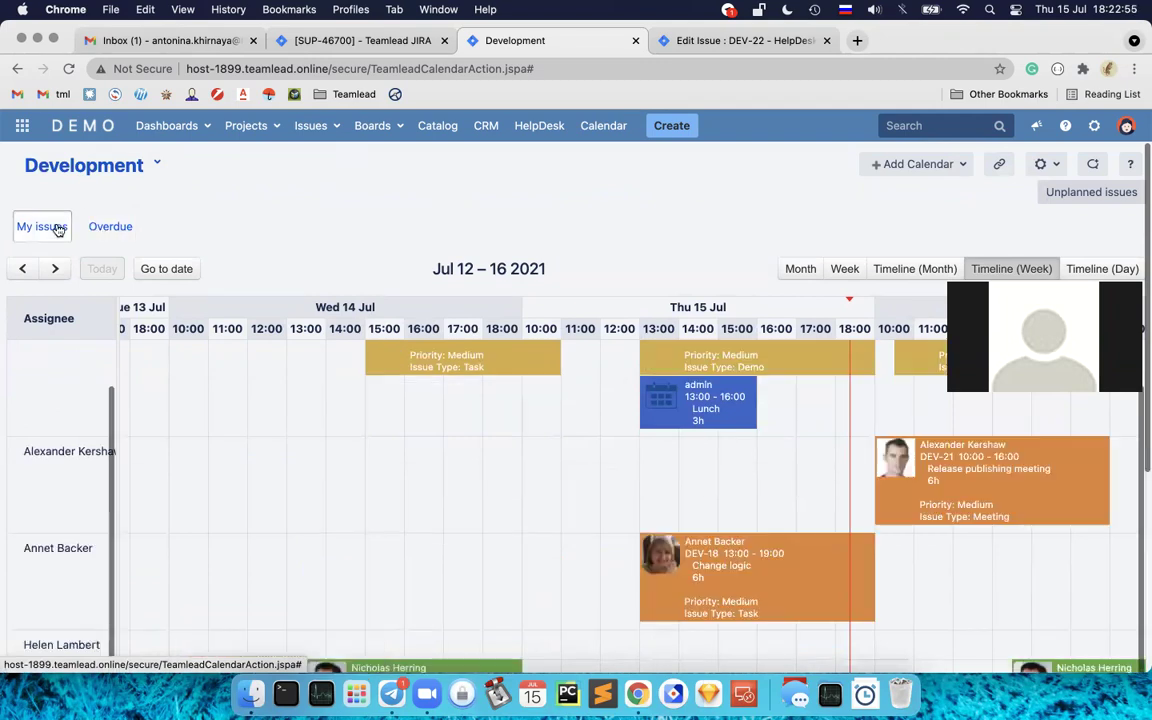
{"action": "left_click", "coordinate": [57, 228]}
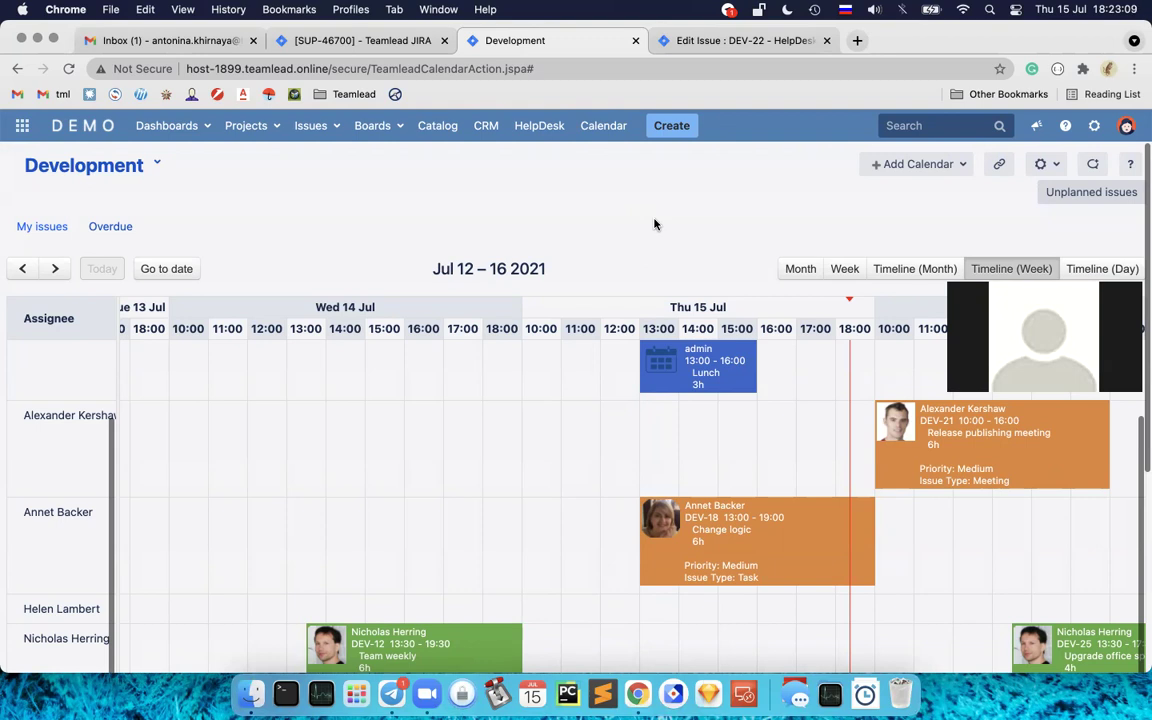
Step: Widen the Assignee column to fit the full names and look over the timeline from Wed 14 Jul to Fri 16 Jul
{"action": "left_click_drag", "start_coordinate": [115, 494], "coordinate": [168, 496]}
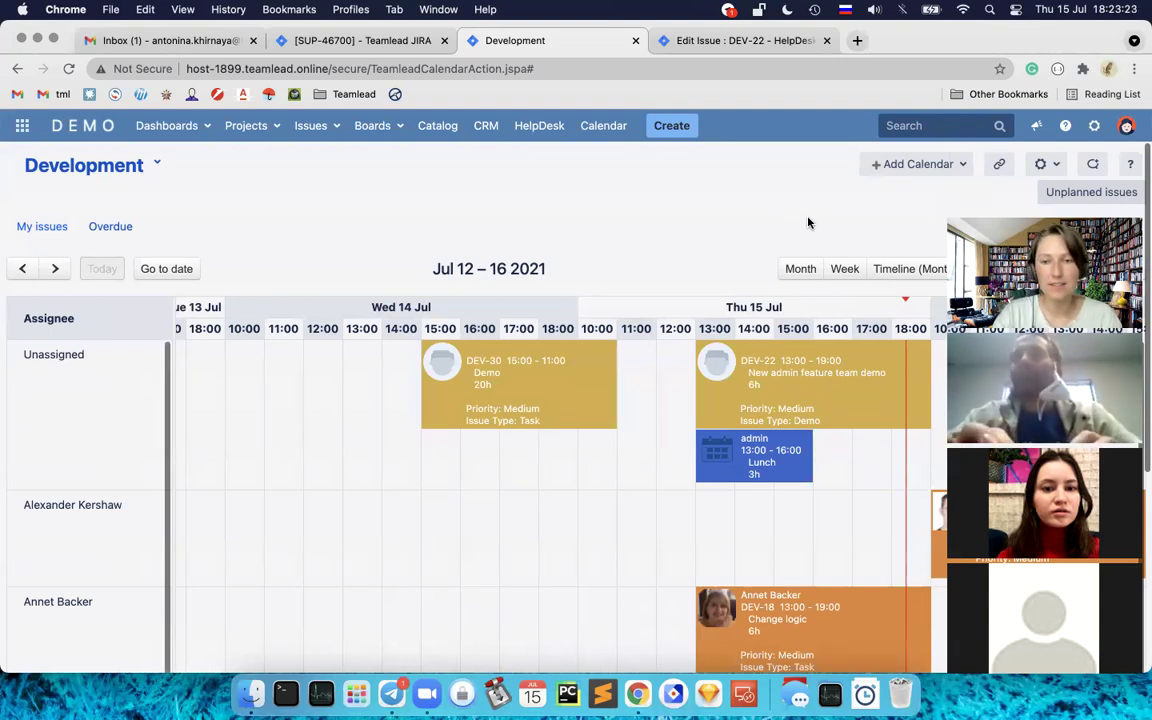
{"action": "scroll", "coordinate": [599, 525], "scroll_direction": "down", "scroll_amount": 2}
{"action": "scroll", "coordinate": [599, 525], "scroll_direction": "up", "scroll_amount": 2}
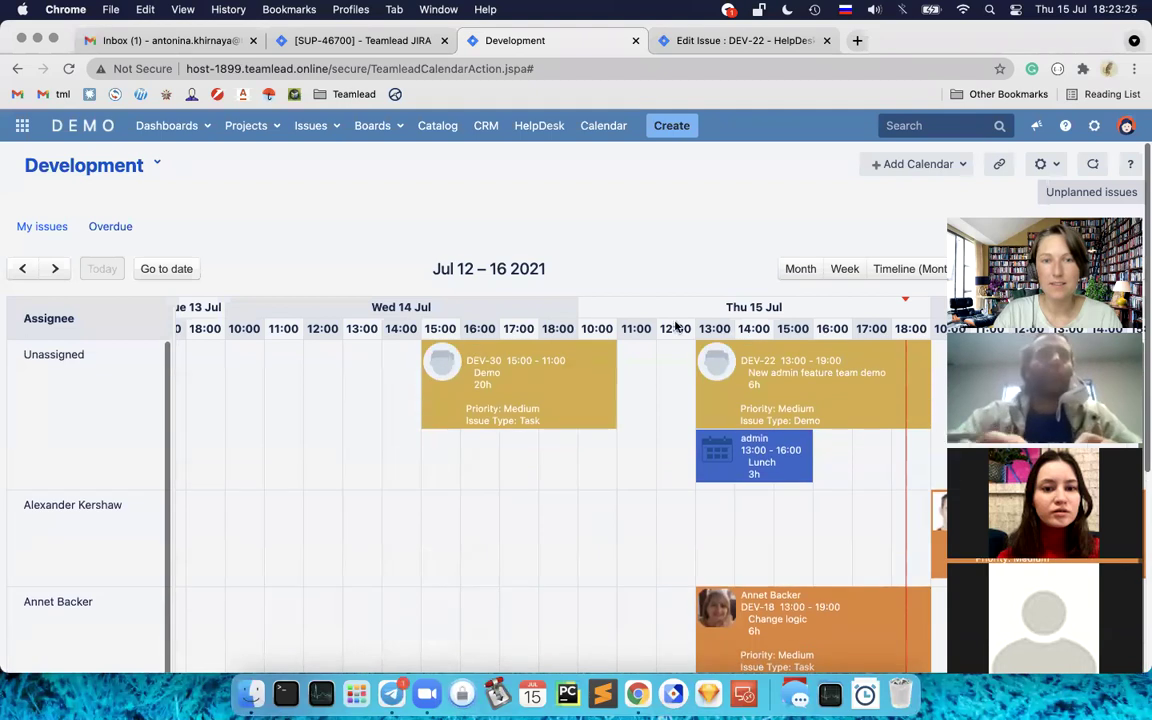
{"action": "scroll", "coordinate": [663, 254], "scroll_direction": "down", "scroll_amount": 3}
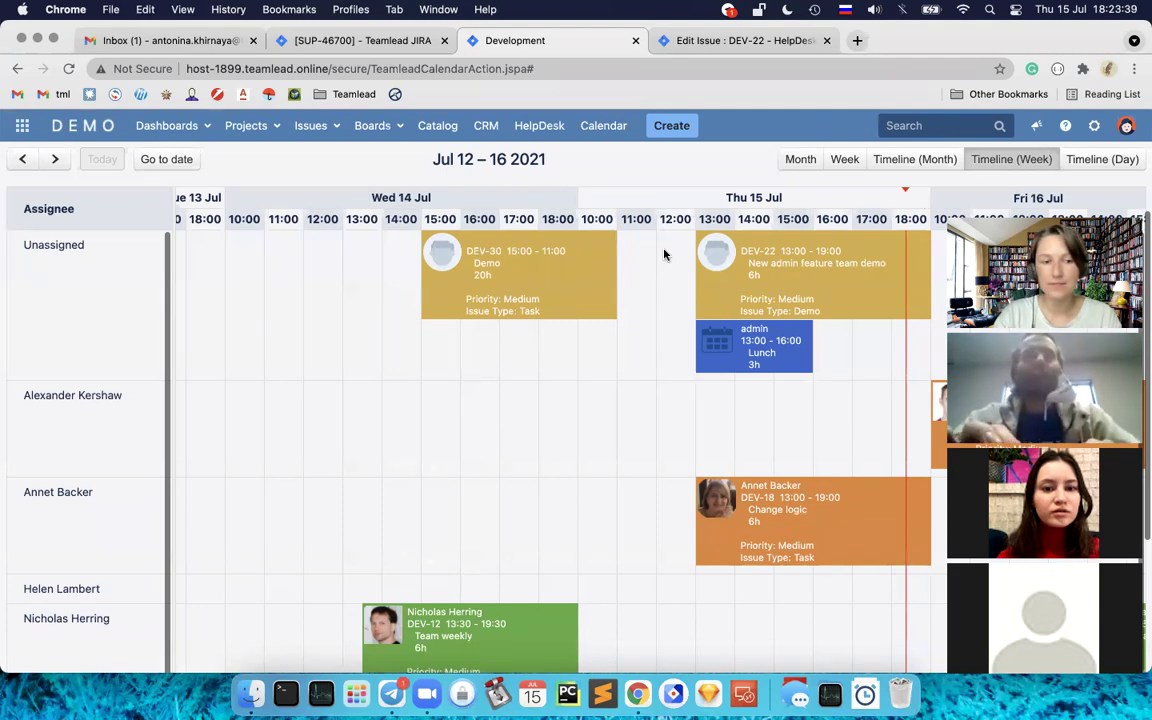
{"action": "scroll", "coordinate": [477, 445], "scroll_direction": "right", "scroll_amount": 5}
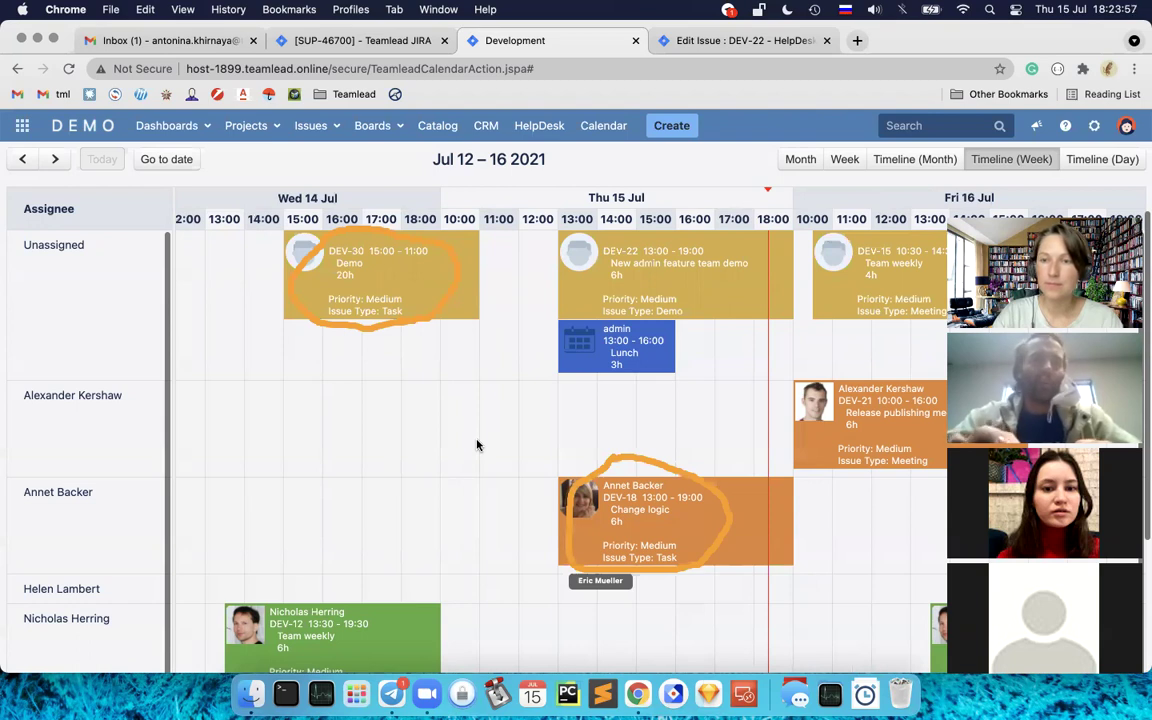
{"action": "scroll", "coordinate": [477, 445], "scroll_direction": "up", "scroll_amount": 2}
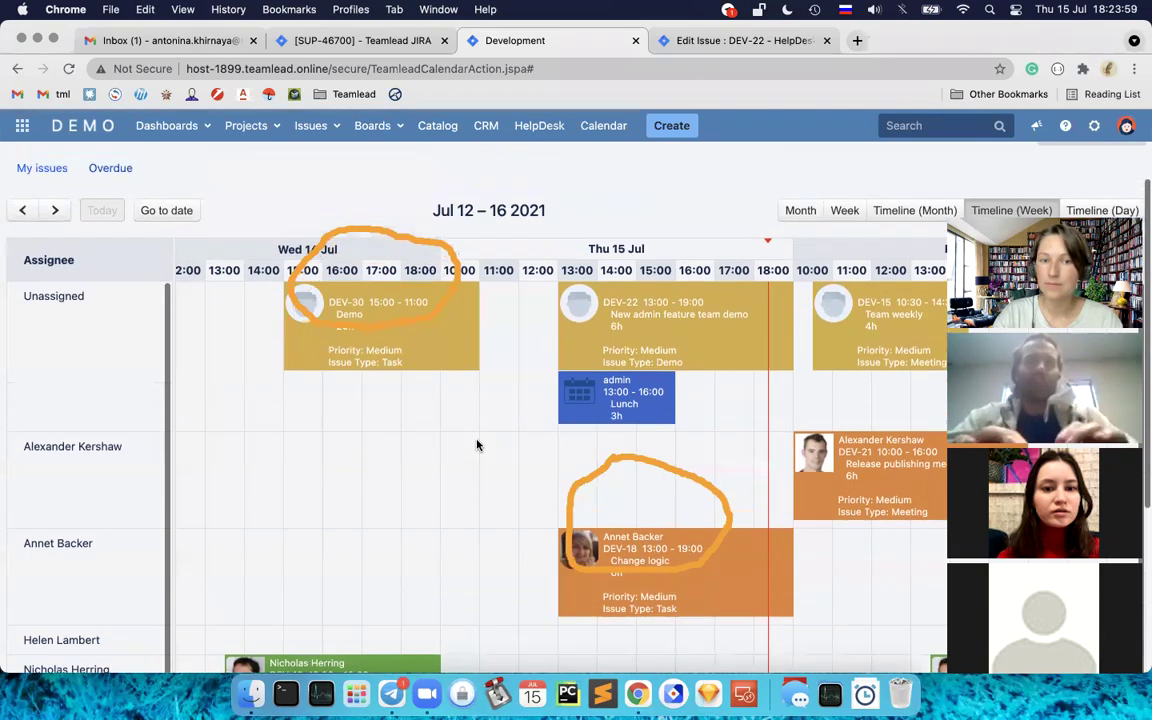
{"action": "scroll", "coordinate": [922, 188], "scroll_direction": "up", "scroll_amount": 2}
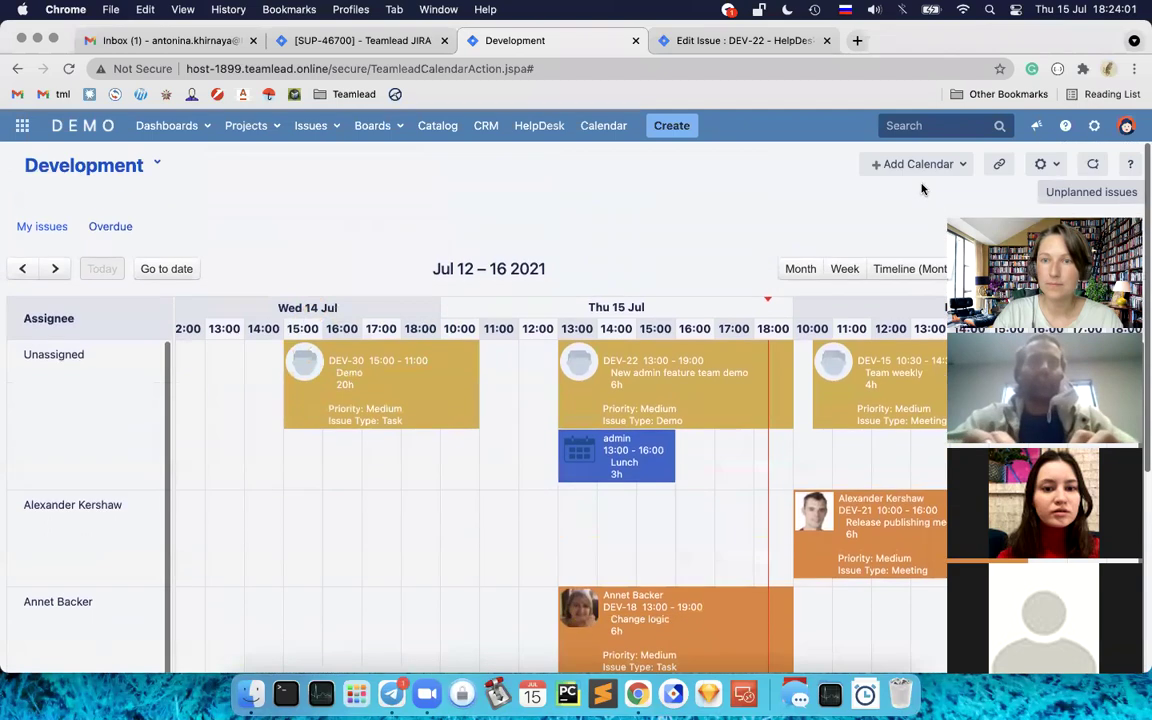
Step: Open the Development calendar's event layout settings and check which custom fields are available for calendar events
{"action": "left_click", "coordinate": [1046, 168]}
{"action": "left_click", "coordinate": [965, 192]}
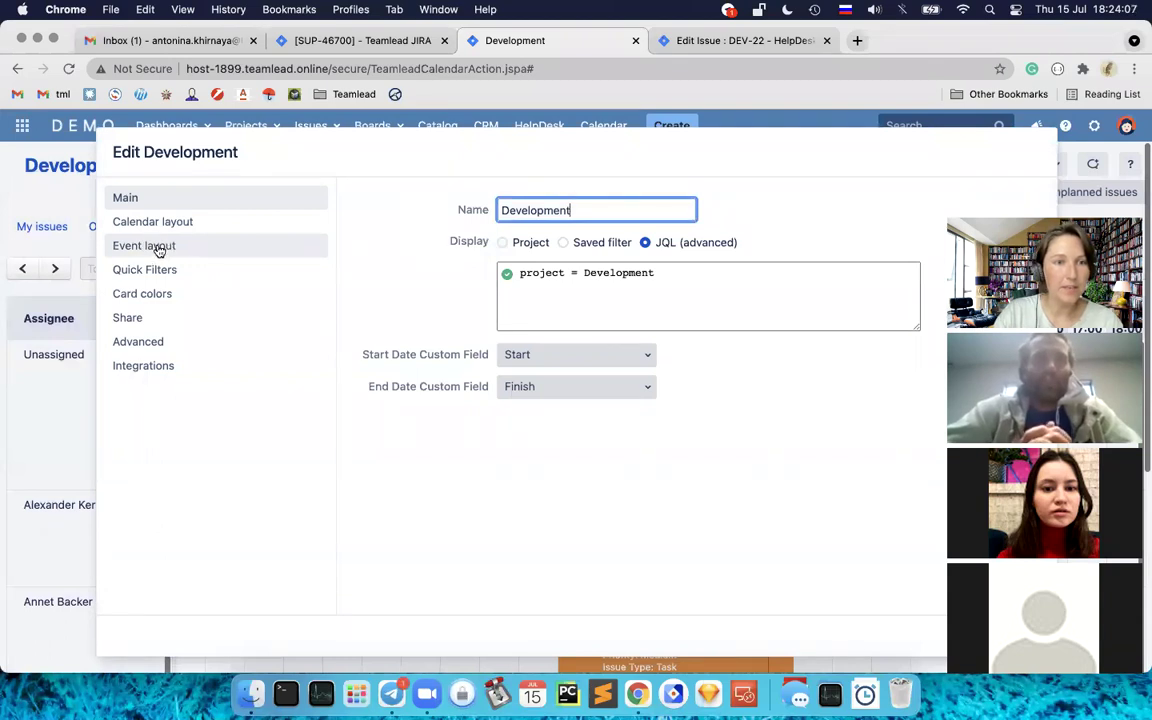
{"action": "left_click", "coordinate": [158, 251]}
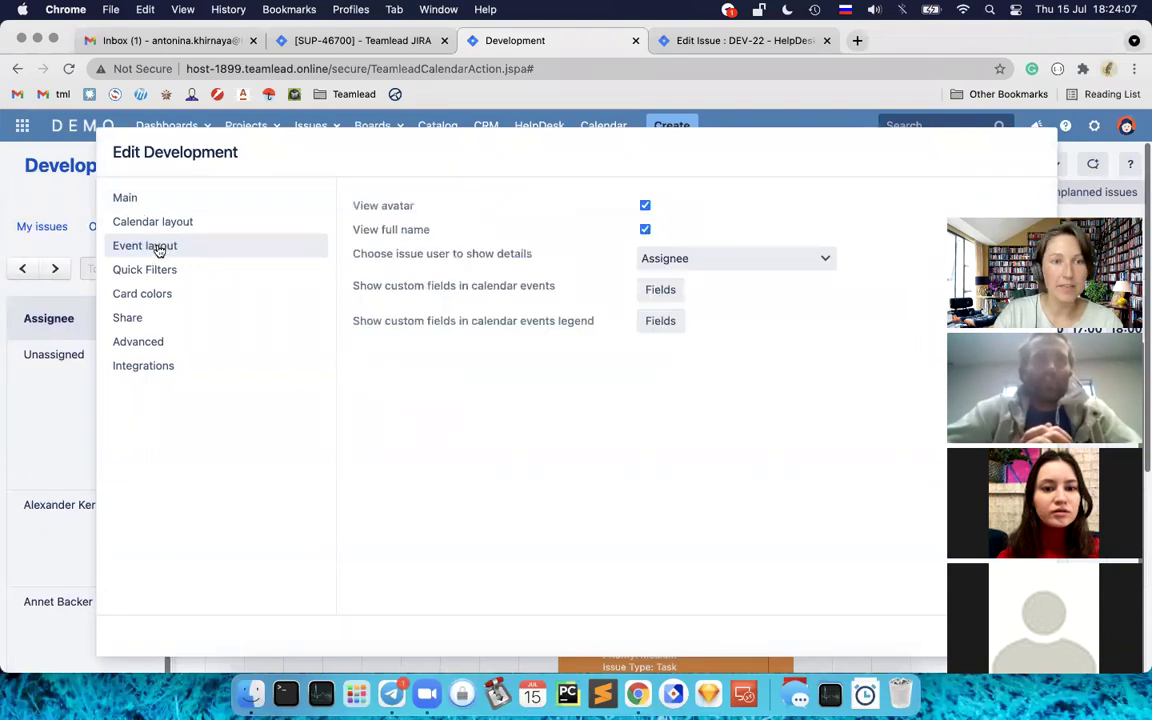
{"action": "left_click", "coordinate": [669, 293]}
{"action": "left_click", "coordinate": [565, 284]}
{"action": "left_click", "coordinate": [565, 284]}
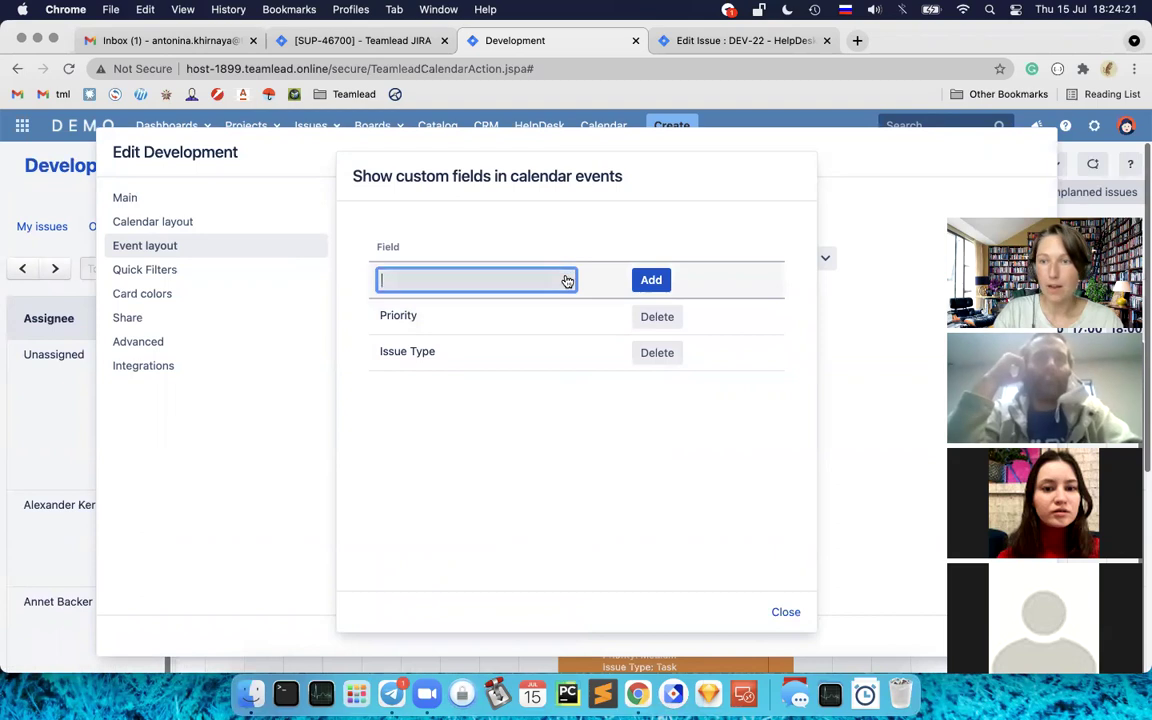
{"action": "left_click", "coordinate": [566, 281]}
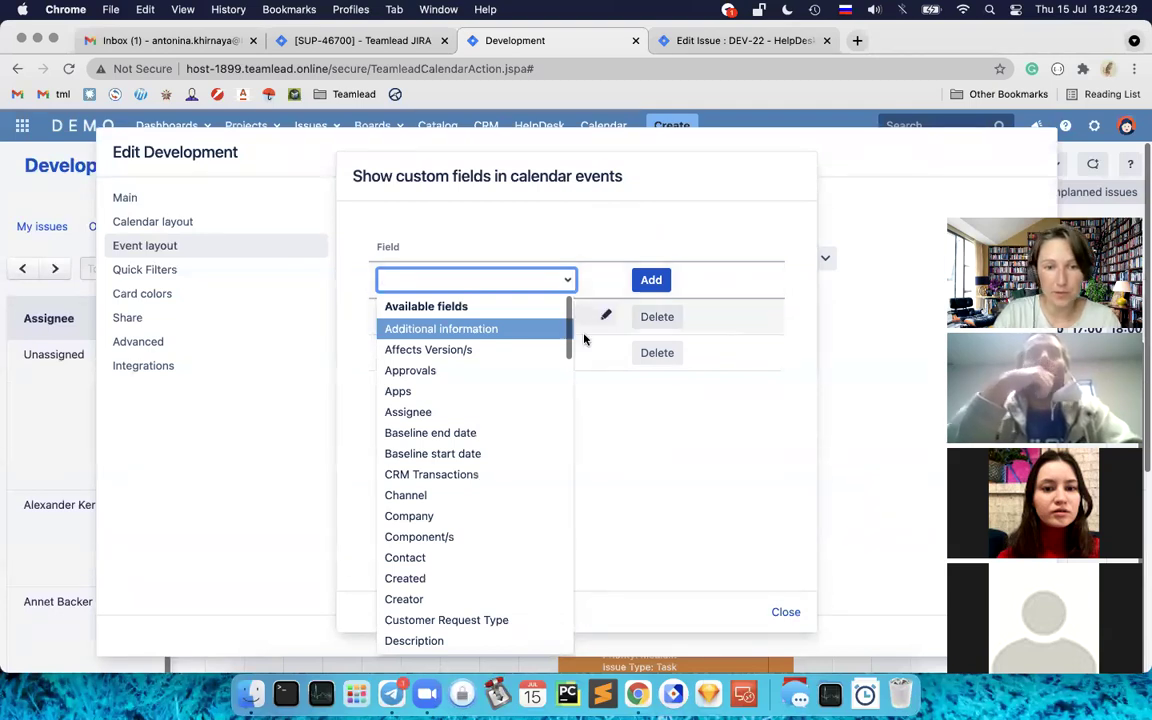
{"action": "left_click", "coordinate": [630, 464]}
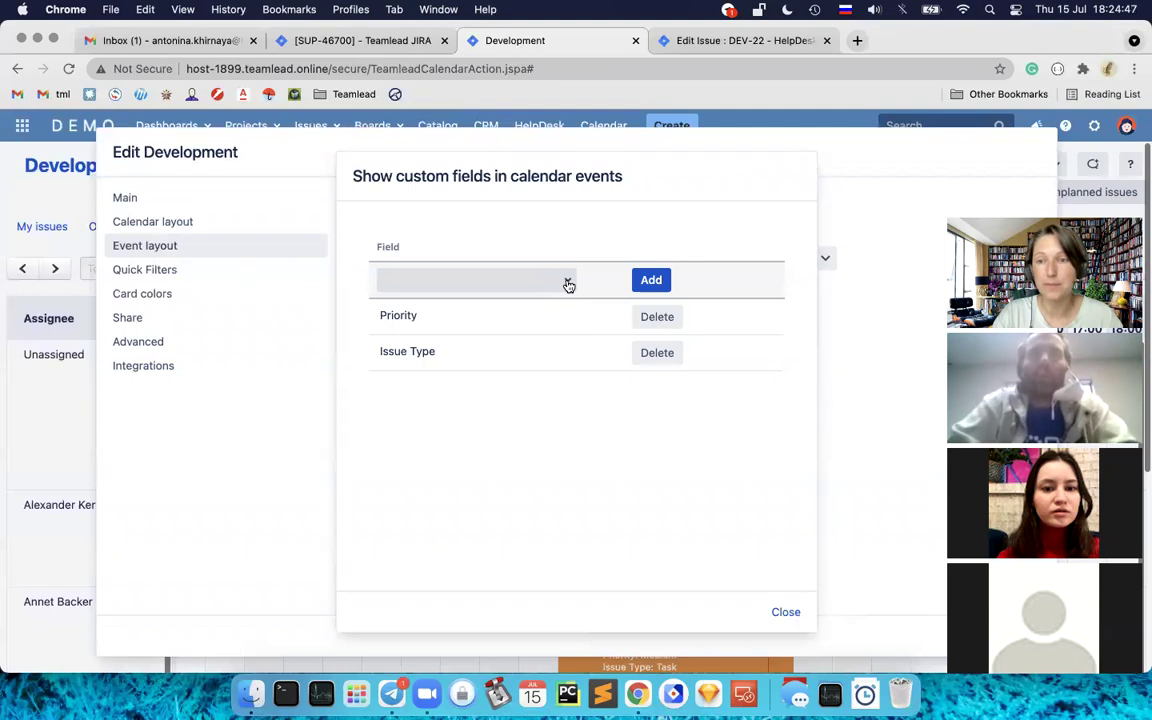
Step: Add Contact to the custom fields shown in calendar events
{"action": "left_click", "coordinate": [568, 286]}
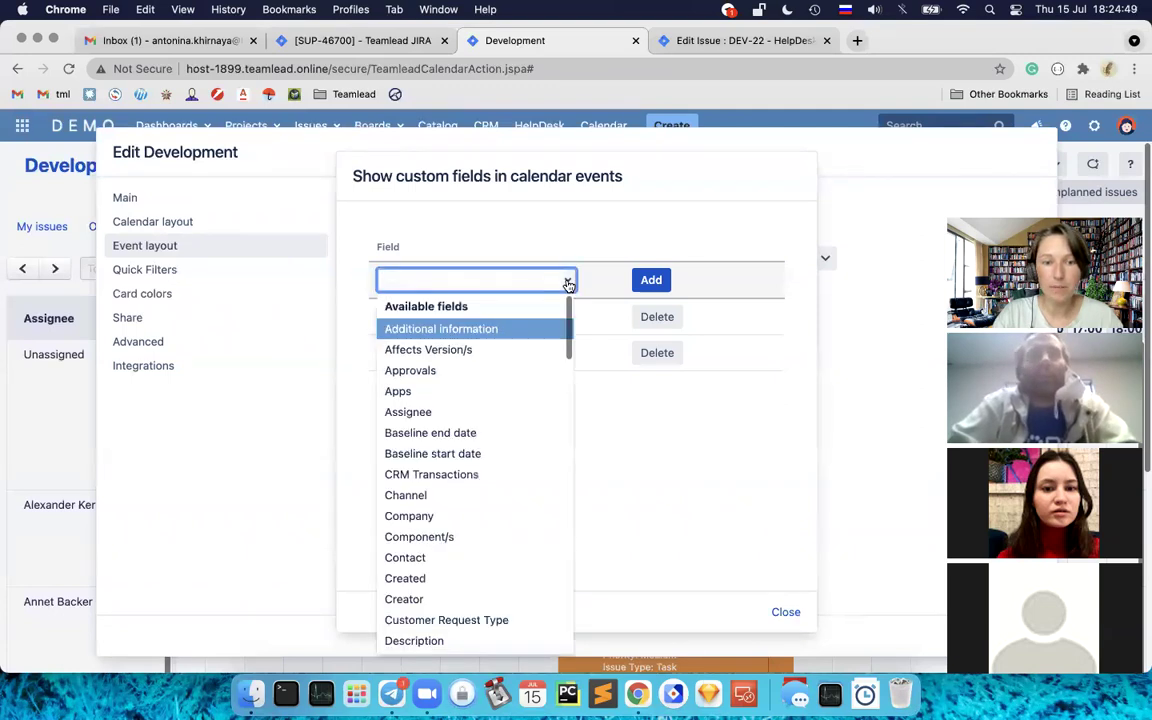
{"action": "left_click", "coordinate": [481, 555]}
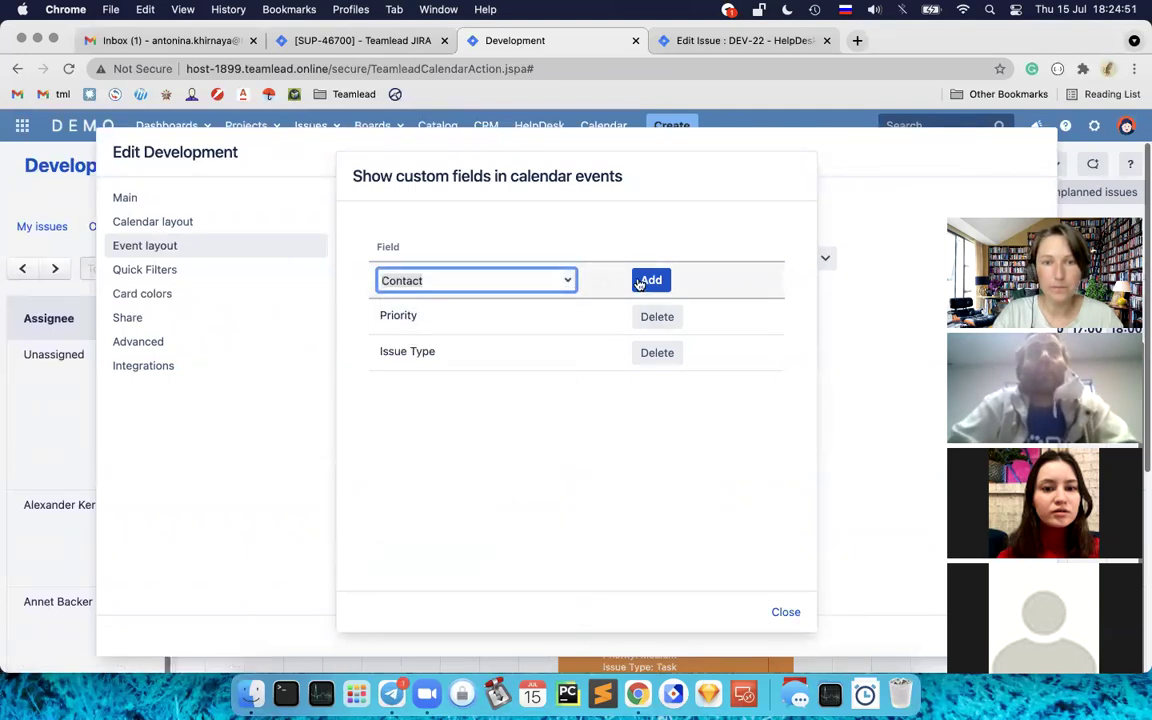
{"action": "left_click", "coordinate": [640, 284]}
Step: Try to add Labels to the calendar event fields alongside Contact, Priority and Issue Type
{"action": "left_click", "coordinate": [570, 283]}
{"action": "type", "text": "дф"}
{"action": "key", "text": "Escape"}
{"action": "key", "text": "ctrl+space"}
{"action": "type", "text": "lab"}
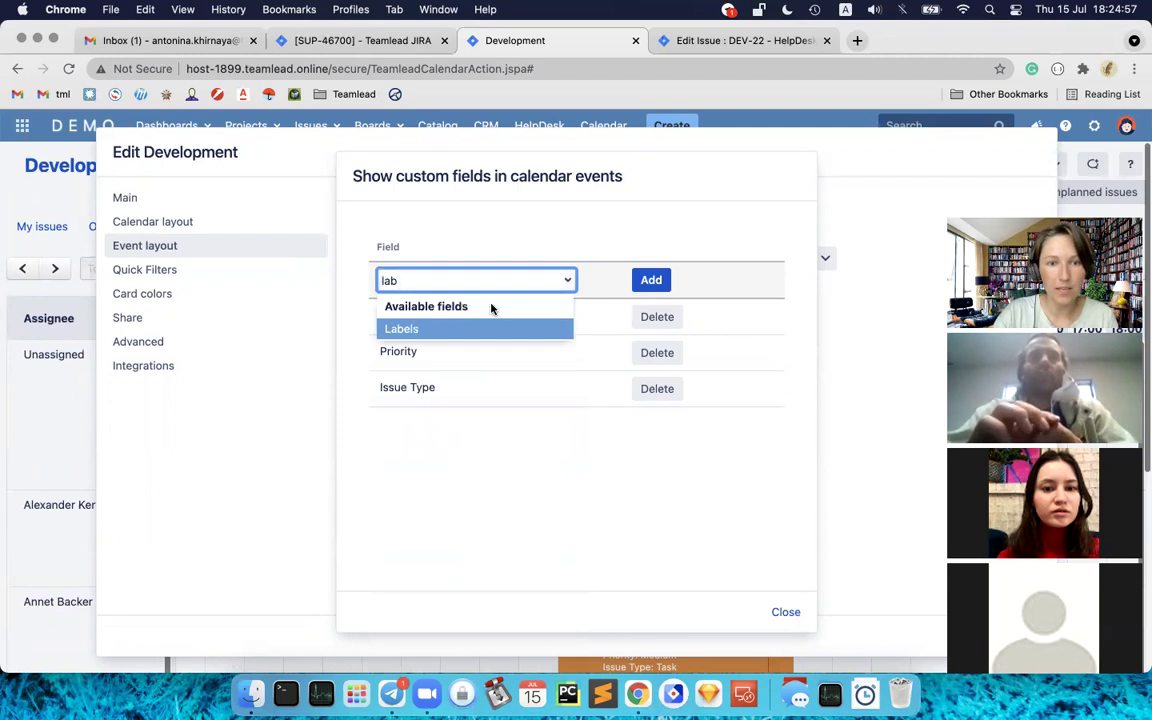
{"action": "left_click", "coordinate": [478, 328]}
{"action": "left_click", "coordinate": [650, 280]}
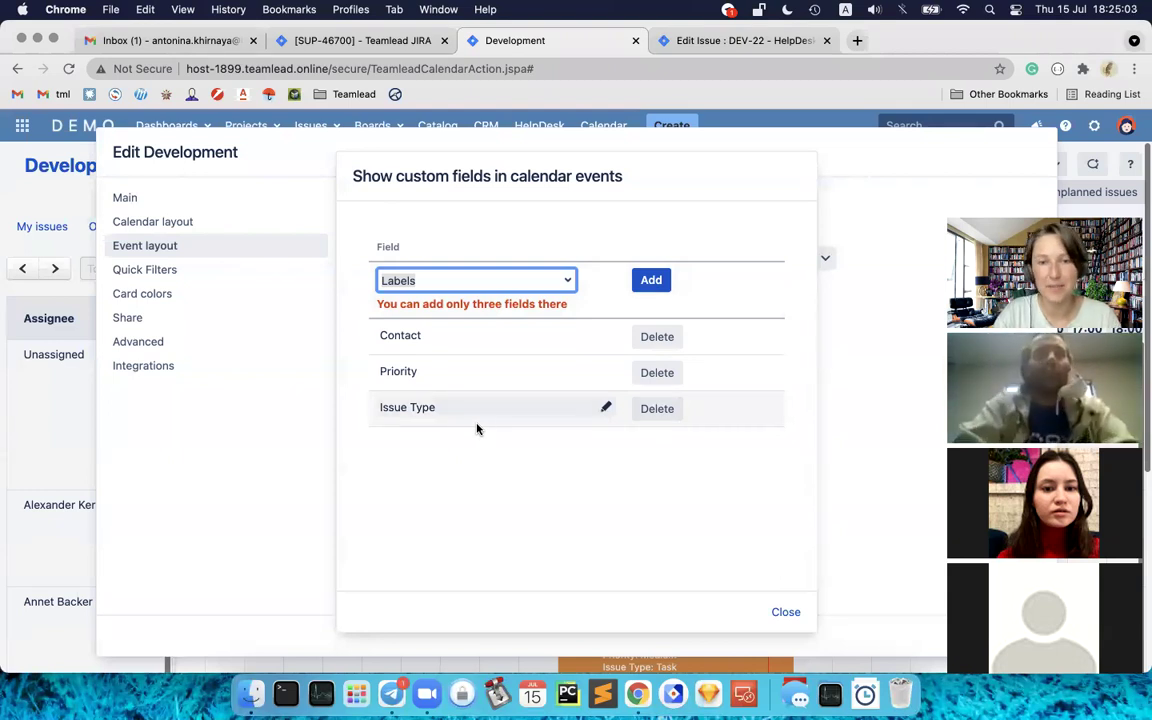
Step: Replace Contact with Labels in the calendar event fields and save the calendar settings
{"action": "left_click", "coordinate": [651, 337]}
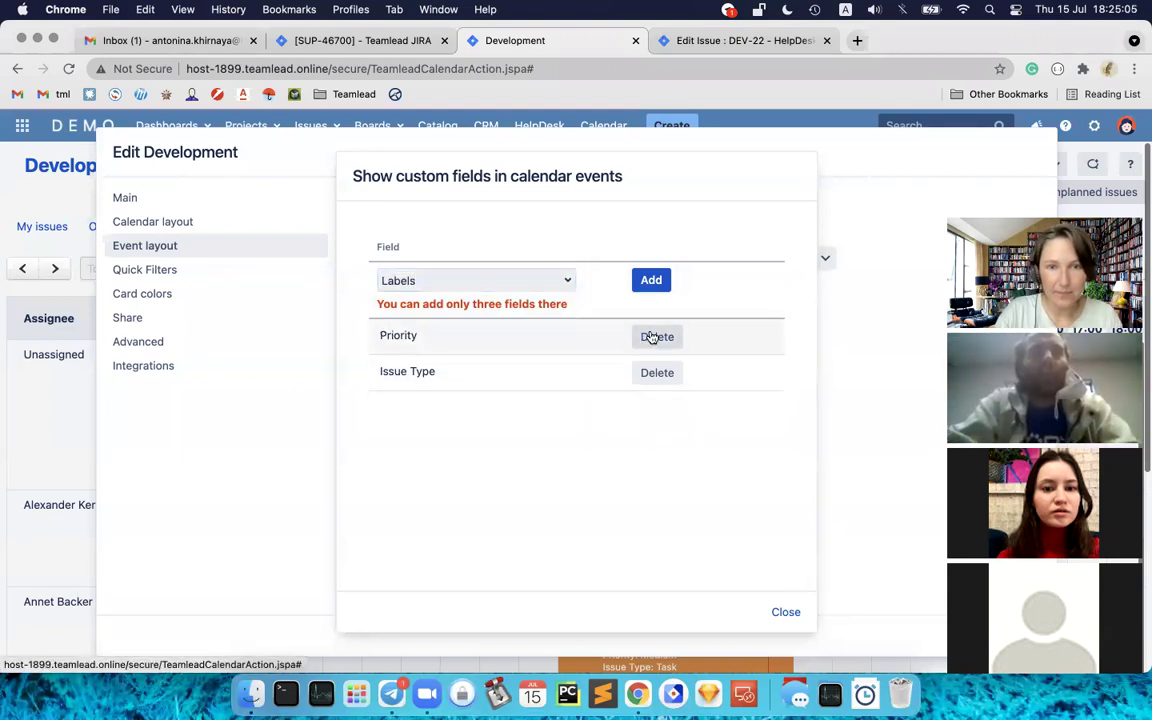
{"action": "left_click", "coordinate": [648, 279]}
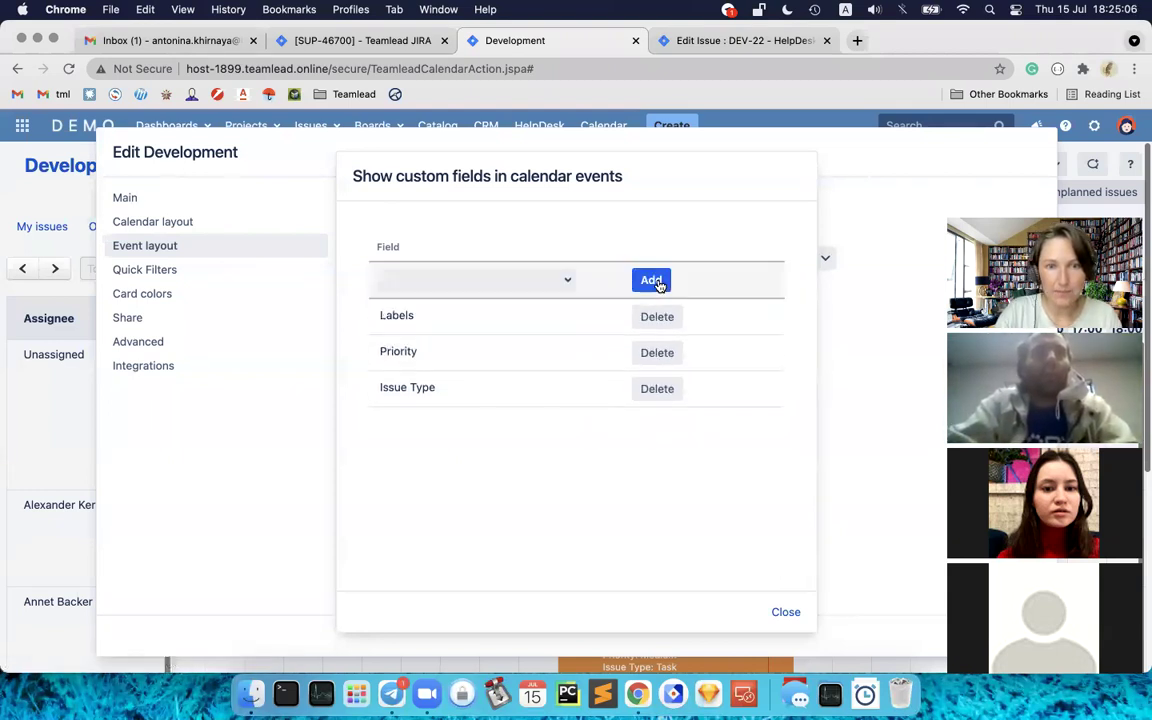
{"action": "left_click", "coordinate": [786, 613]}
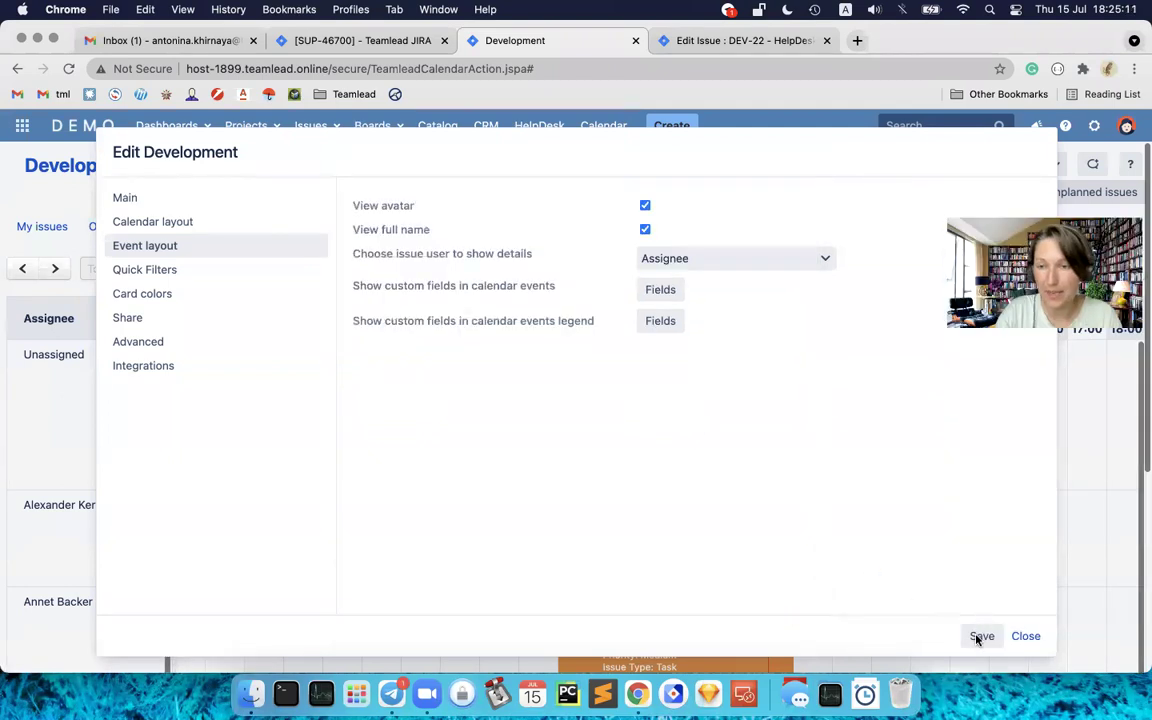
{"action": "left_click", "coordinate": [981, 634]}
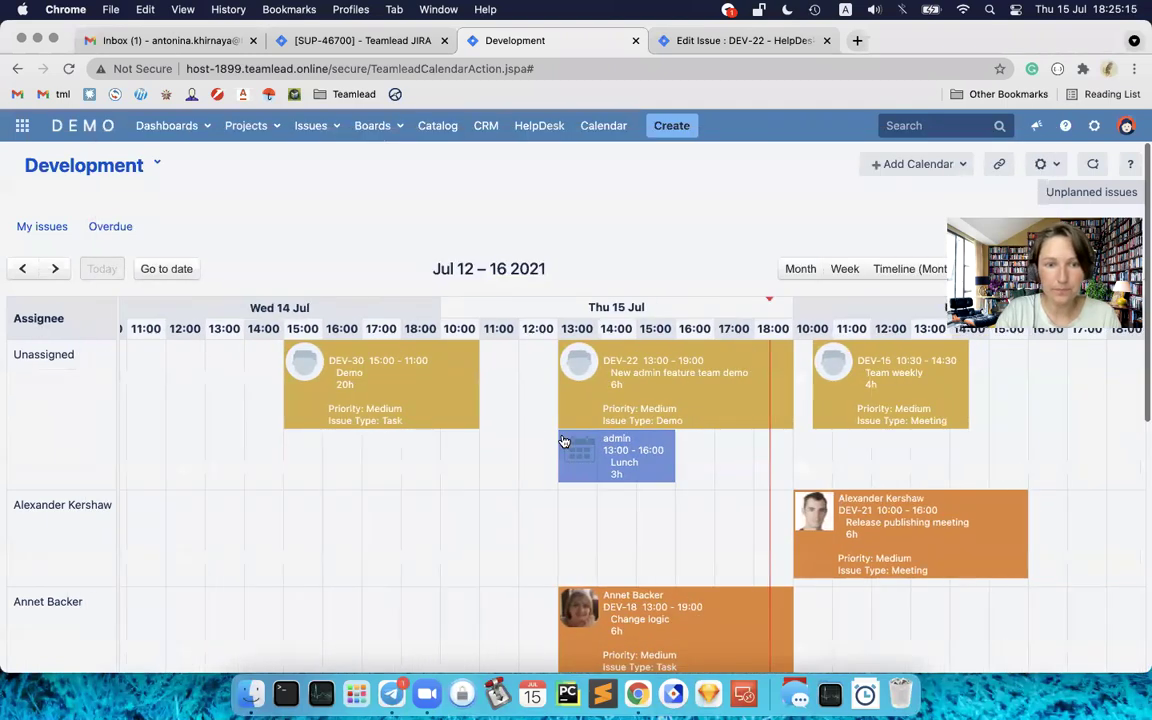
Step: Open the DEV-30 Demo issue from its timeline card in a new browser tab
{"action": "left_click", "coordinate": [360, 390]}
{"action": "right_click", "coordinate": [329, 467]}
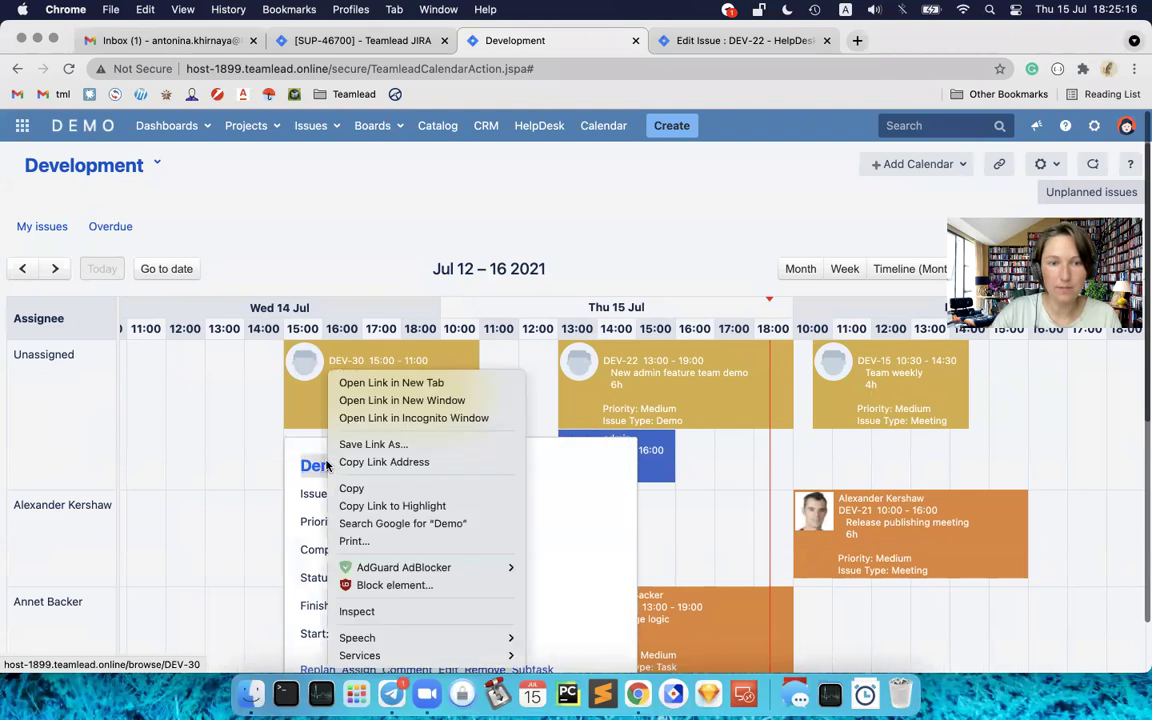
{"action": "left_click", "coordinate": [393, 381]}
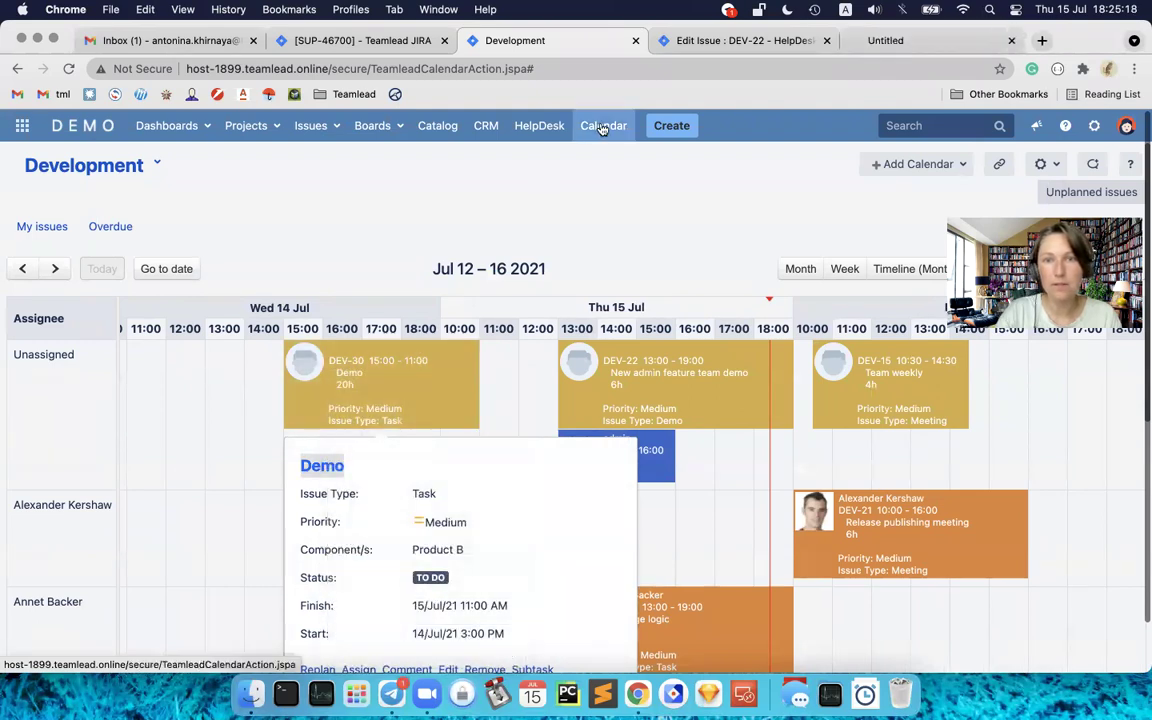
Step: Check the DEV-30 edit form for the Labels field and cancel the edit
{"action": "left_click", "coordinate": [880, 40]}
{"action": "left_click", "coordinate": [90, 228]}
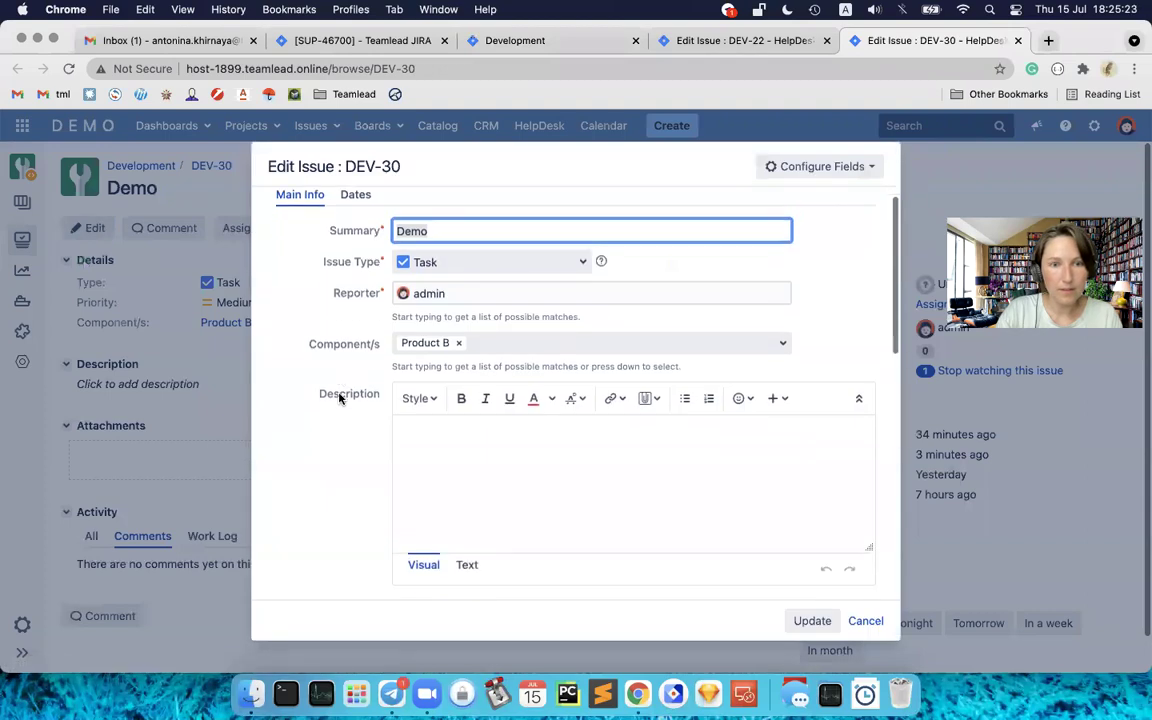
{"action": "scroll", "coordinate": [339, 398], "scroll_direction": "down", "scroll_amount": 10}
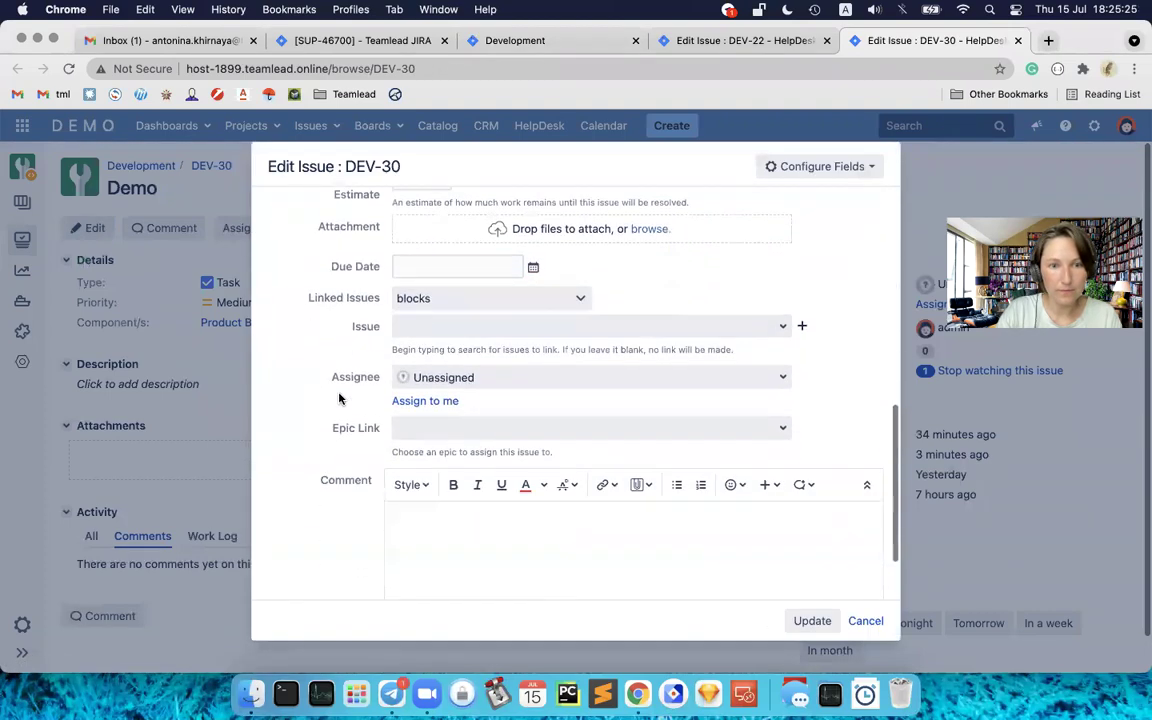
{"action": "scroll", "coordinate": [339, 398], "scroll_direction": "up", "scroll_amount": 15}
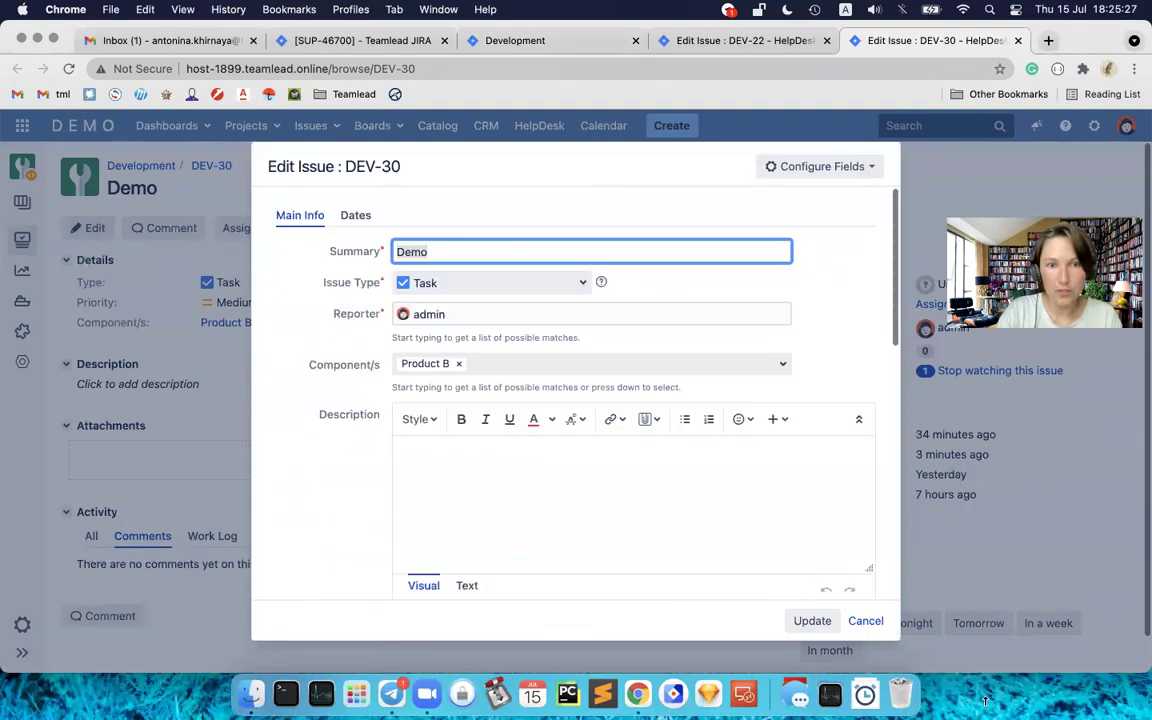
{"action": "left_click", "coordinate": [866, 621]}
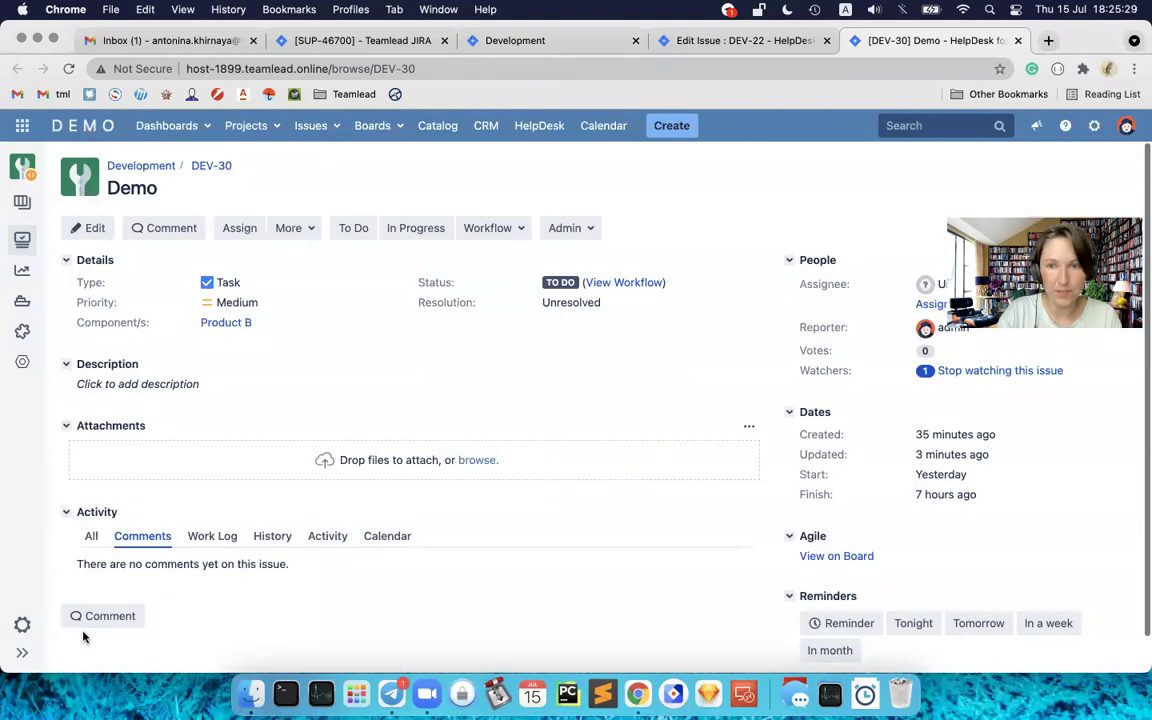
Step: View the Development project's settings from DEV-30 and return to the Development calendar
{"action": "left_click", "coordinate": [588, 230]}
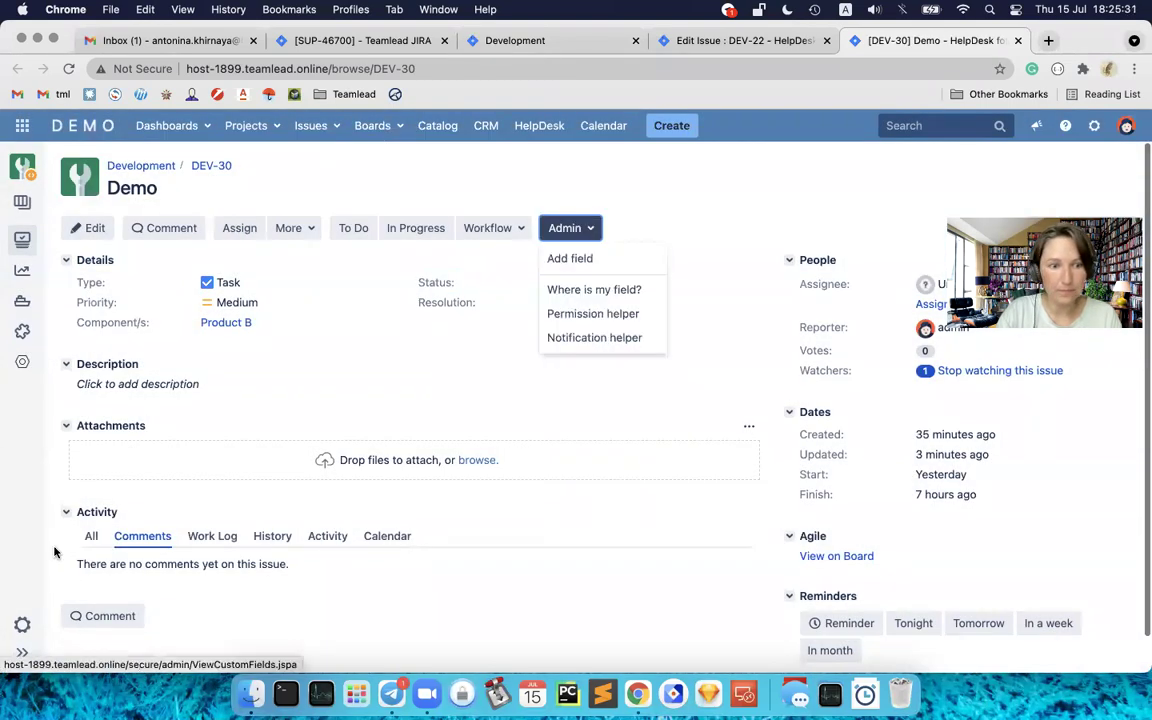
{"action": "left_click", "coordinate": [21, 625]}
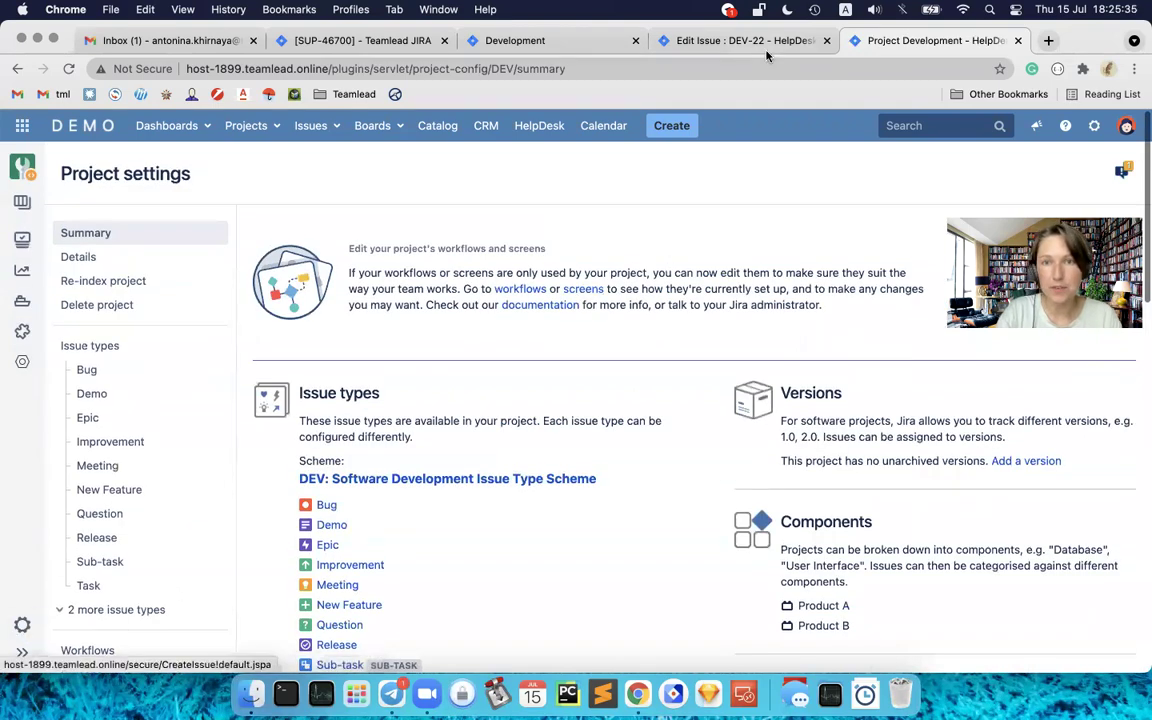
{"action": "left_click", "coordinate": [713, 42]}
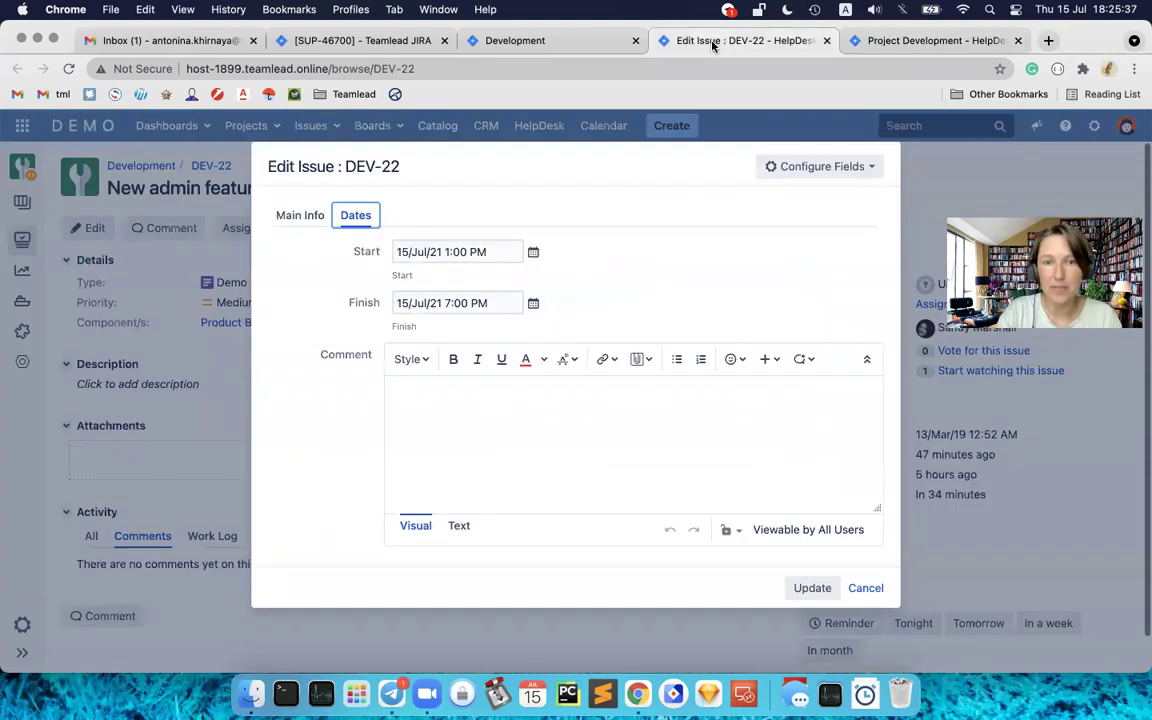
{"action": "left_click", "coordinate": [565, 42]}
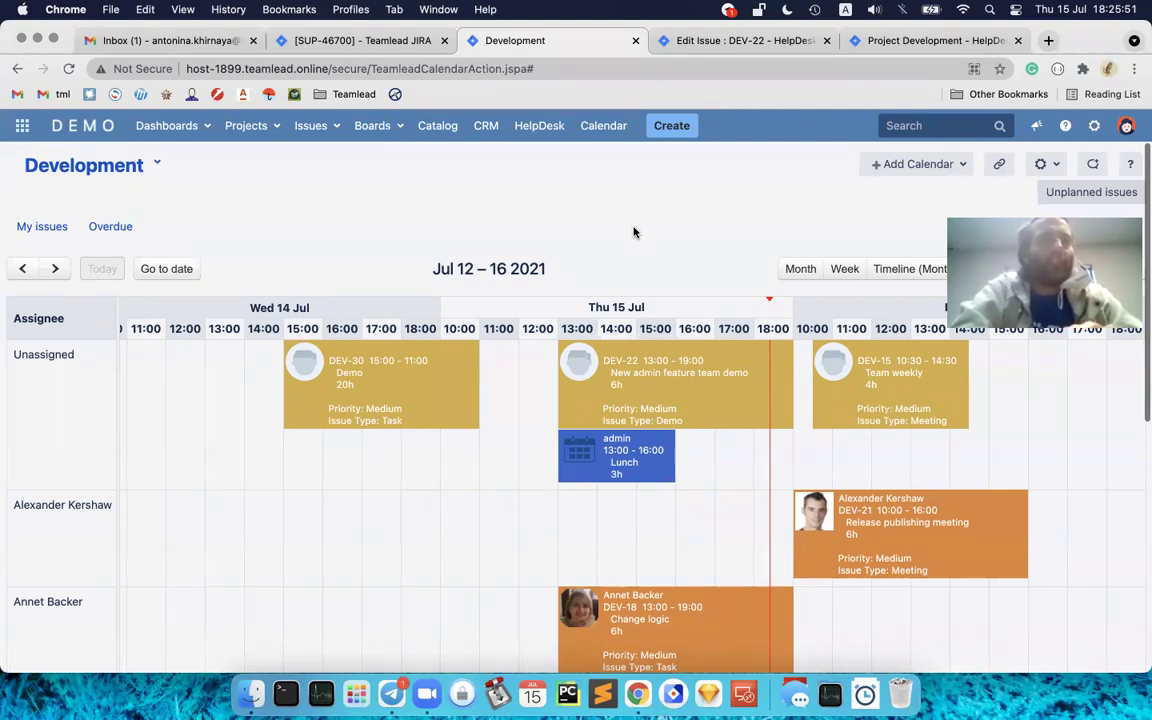
Step: View the event details of the DEV-30 Demo and DEV-22 New admin feature team demo cards on the timeline
{"action": "left_click", "coordinate": [411, 363]}
{"action": "scroll", "coordinate": [533, 461], "scroll_direction": "down", "scroll_amount": 1}
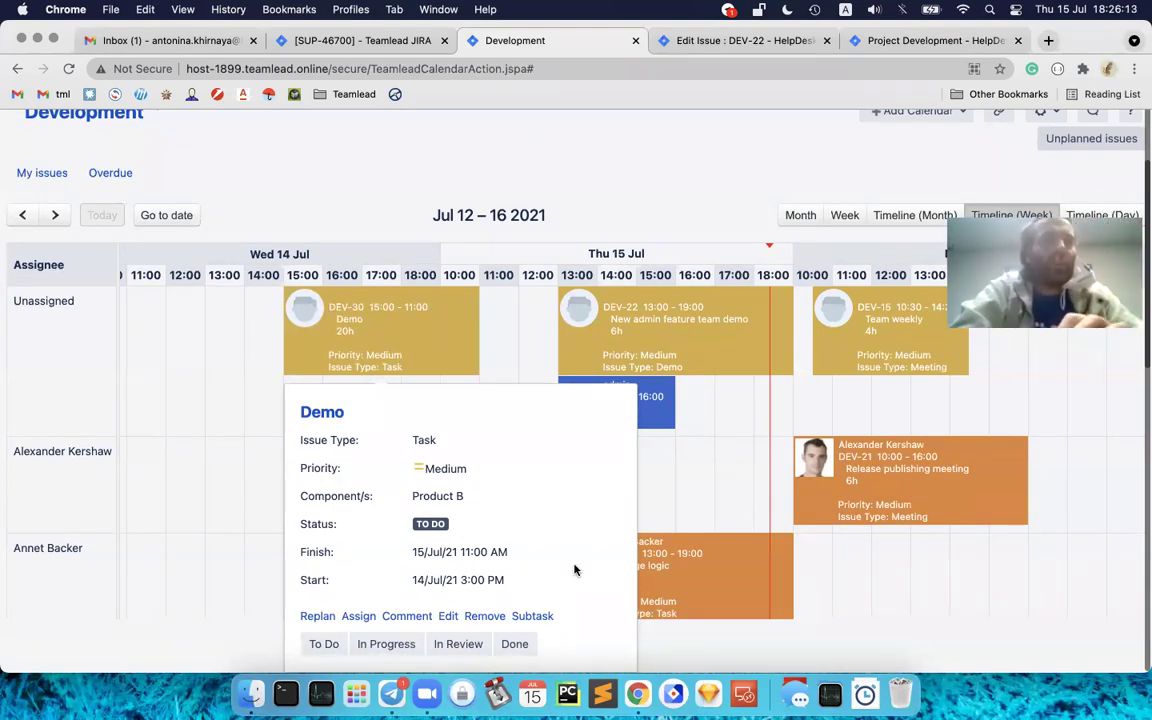
{"action": "scroll", "coordinate": [610, 200], "scroll_direction": "up", "scroll_amount": 2}
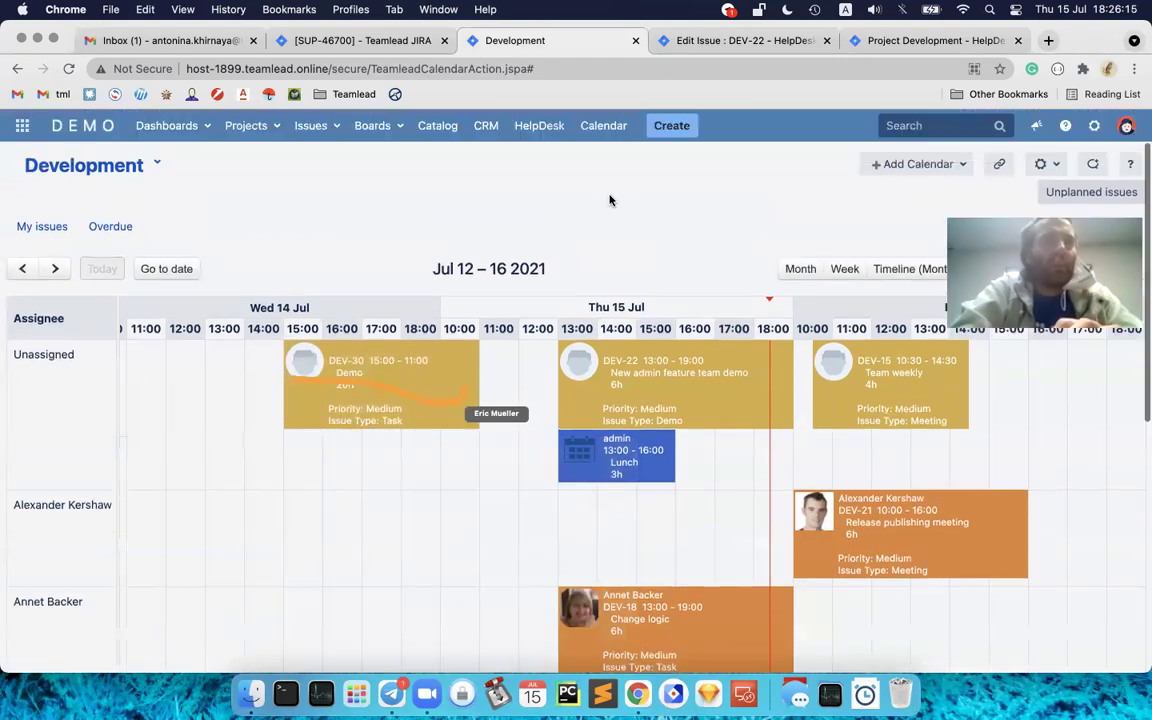
{"action": "left_click", "coordinate": [648, 390]}
{"action": "scroll", "coordinate": [648, 390], "scroll_direction": "down", "scroll_amount": 2}
{"action": "scroll", "coordinate": [650, 370], "scroll_direction": "up", "scroll_amount": 2}
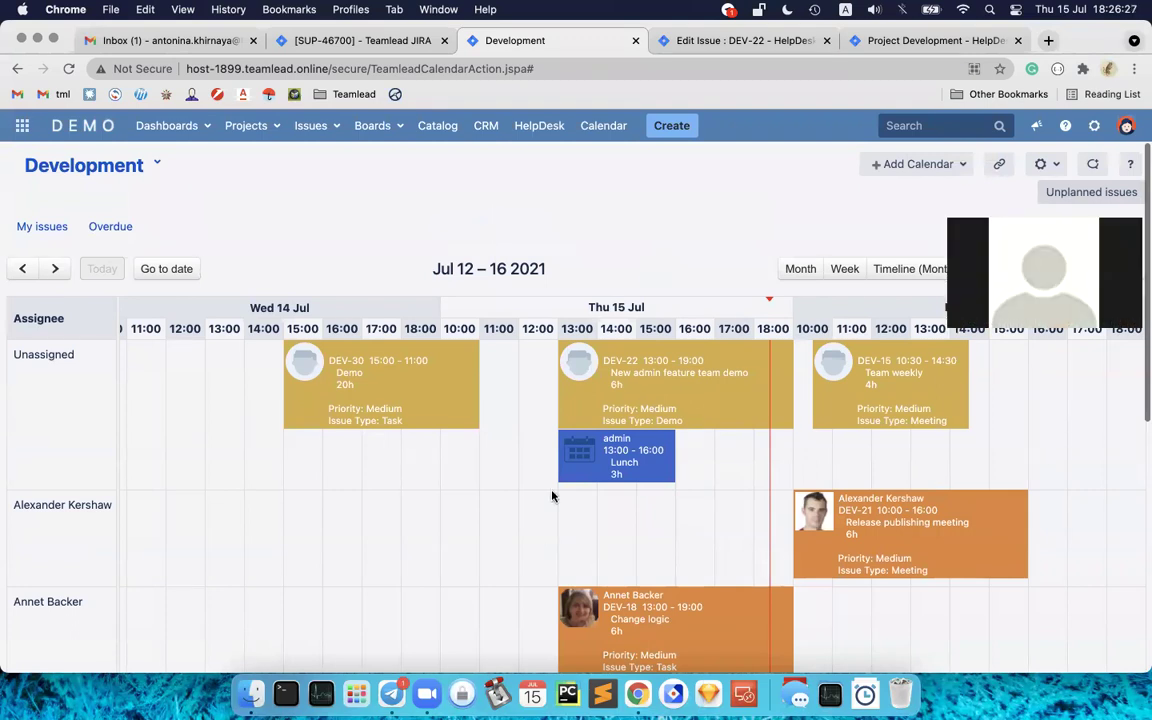
{"action": "scroll", "coordinate": [537, 536], "scroll_direction": "down", "scroll_amount": 3}
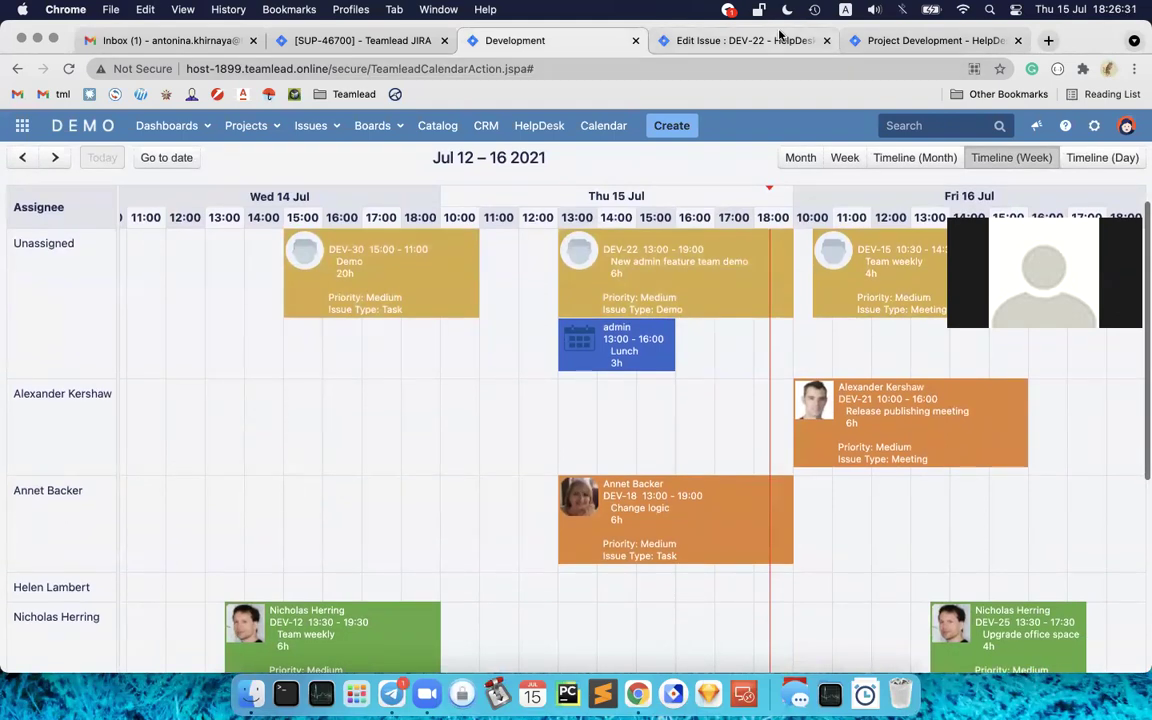
Step: Cancel the open edit of DEV-22 and go to the Development project's settings
{"action": "left_click", "coordinate": [745, 41]}
{"action": "left_click", "coordinate": [866, 588]}
{"action": "left_click", "coordinate": [22, 652]}
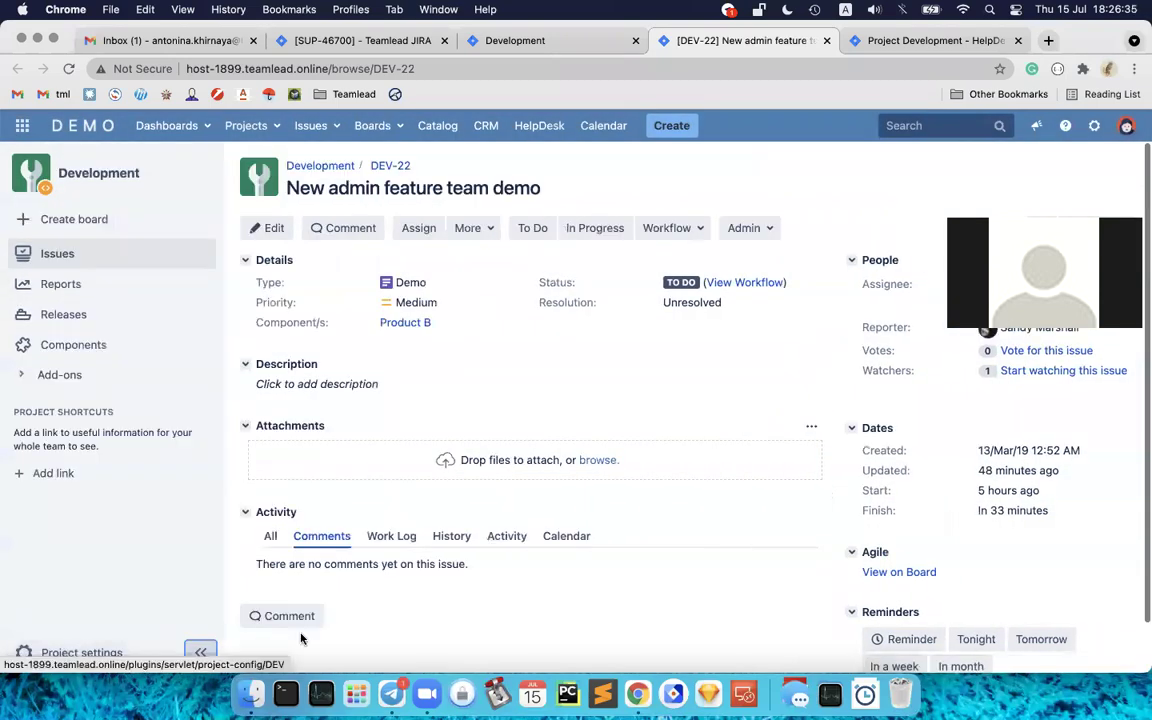
{"action": "left_click", "coordinate": [76, 654]}
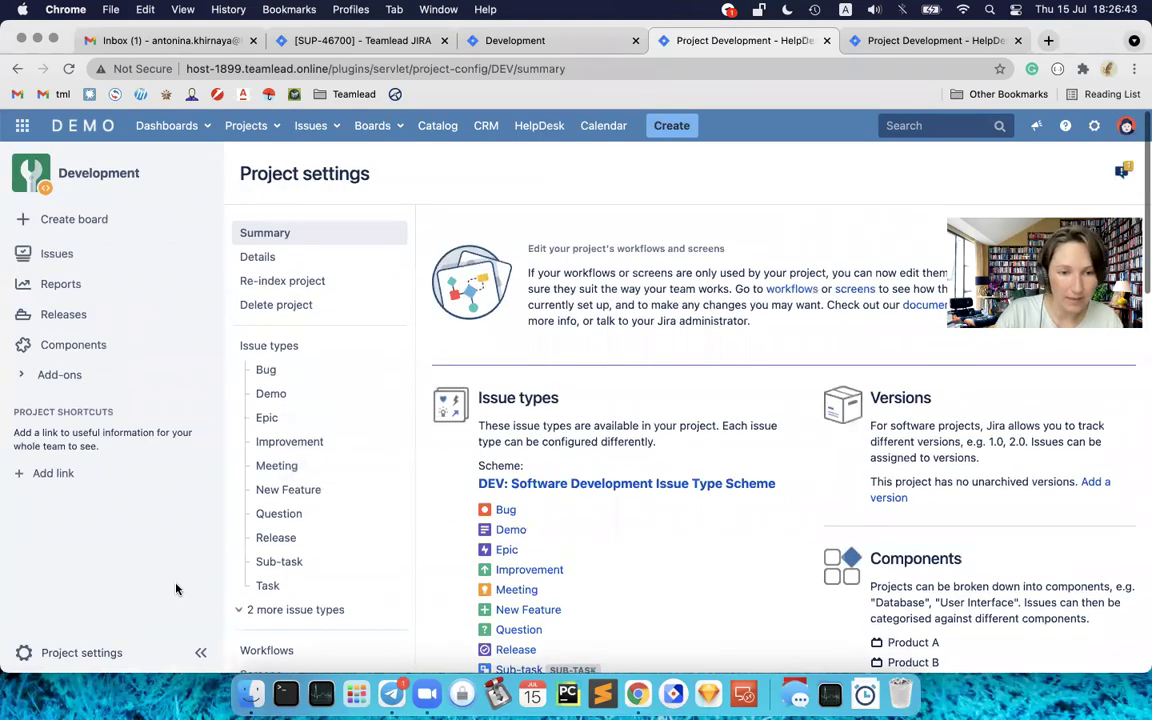
Step: Open the default issue screen assigned to the Create Issue operation in the project's Screens settings
{"action": "scroll", "coordinate": [250, 560], "scroll_direction": "down", "scroll_amount": 5}
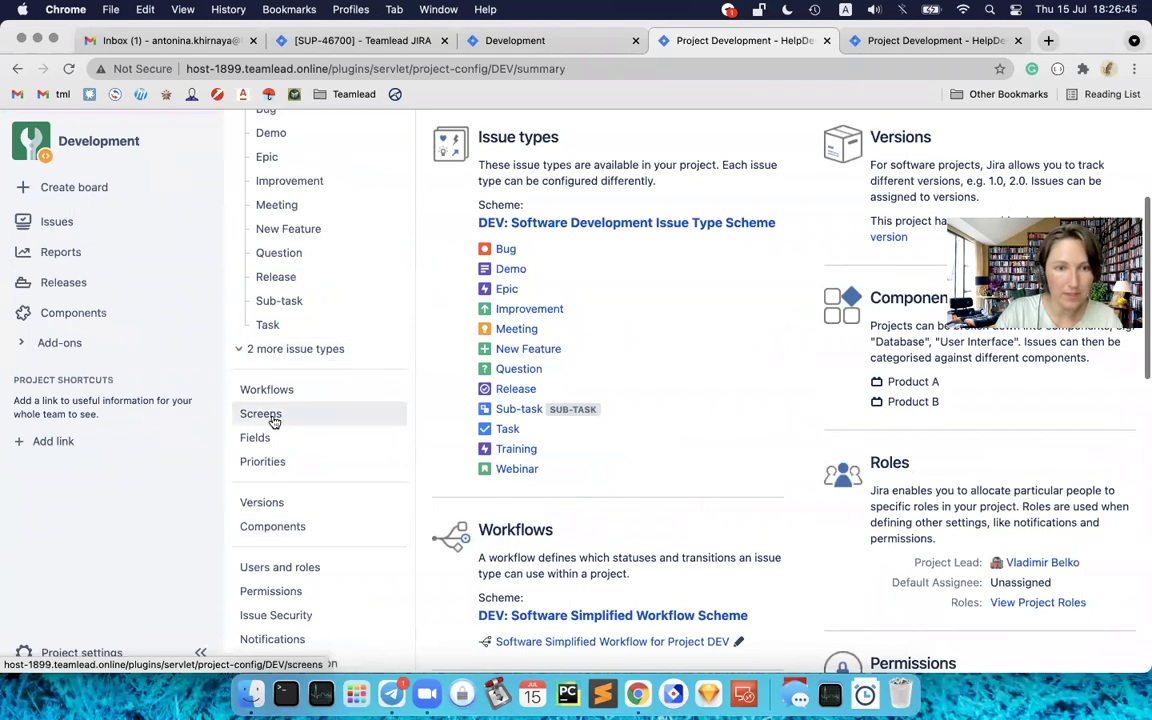
{"action": "left_click", "coordinate": [274, 422]}
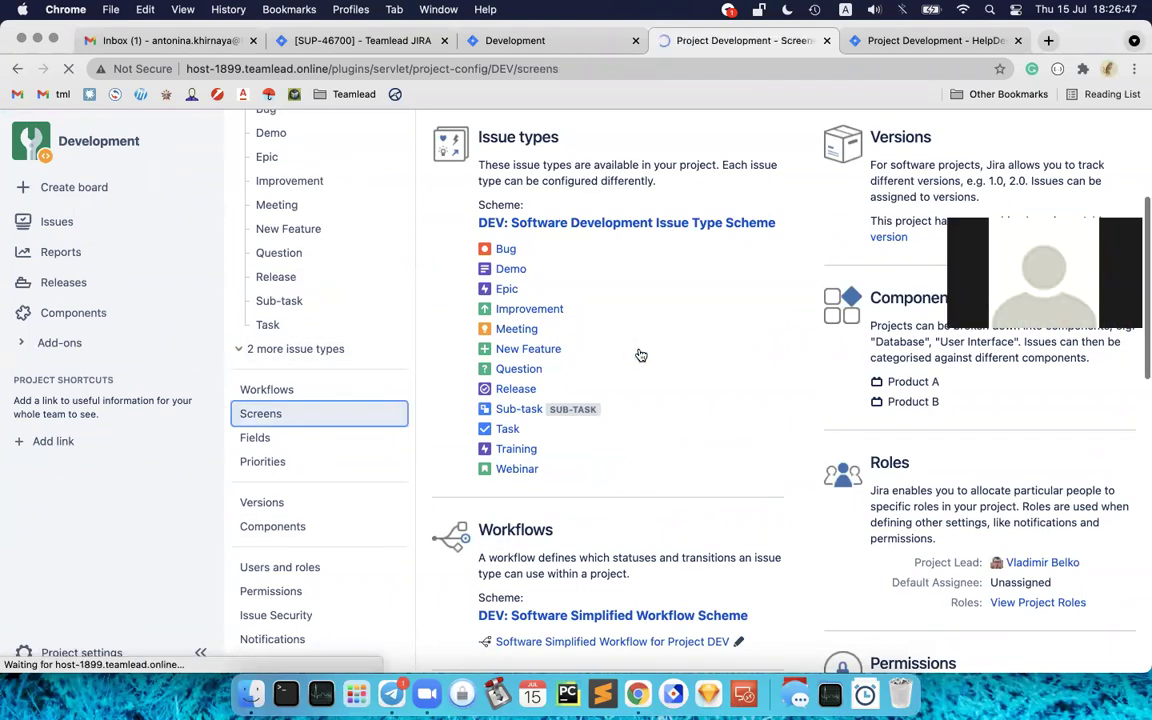
{"action": "scroll", "coordinate": [654, 302], "scroll_direction": "down", "scroll_amount": 5}
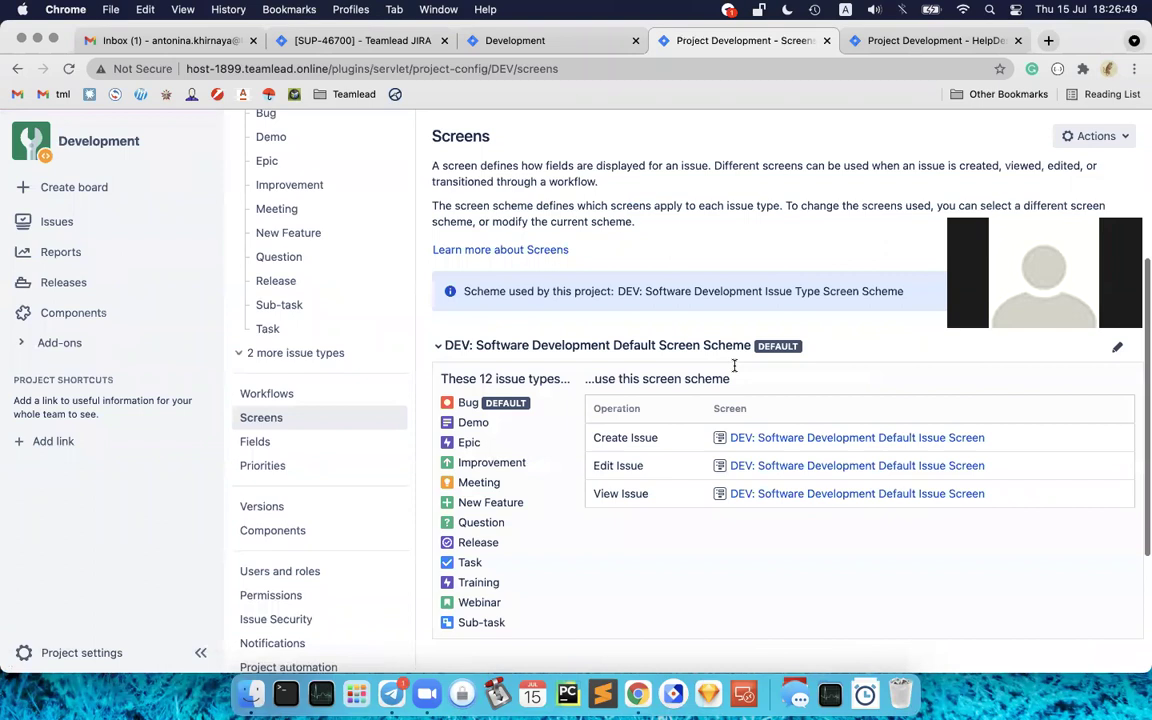
{"action": "left_click", "coordinate": [781, 438]}
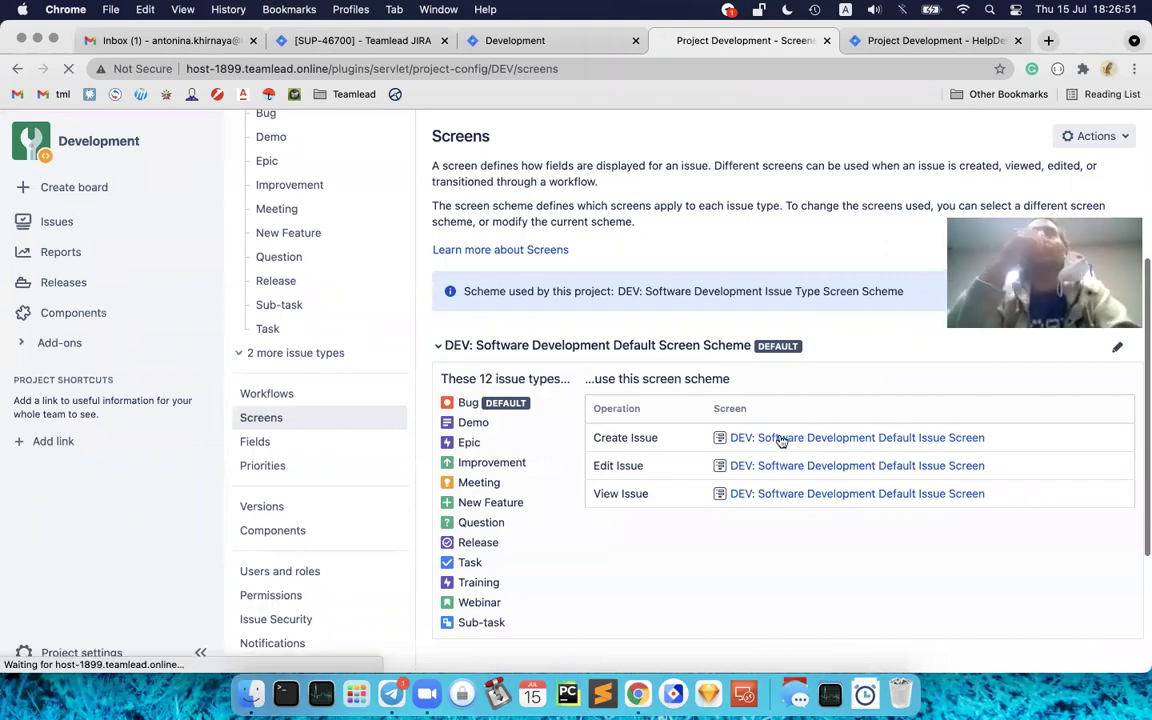
{"action": "scroll", "coordinate": [810, 463], "scroll_direction": "down", "scroll_amount": 5}
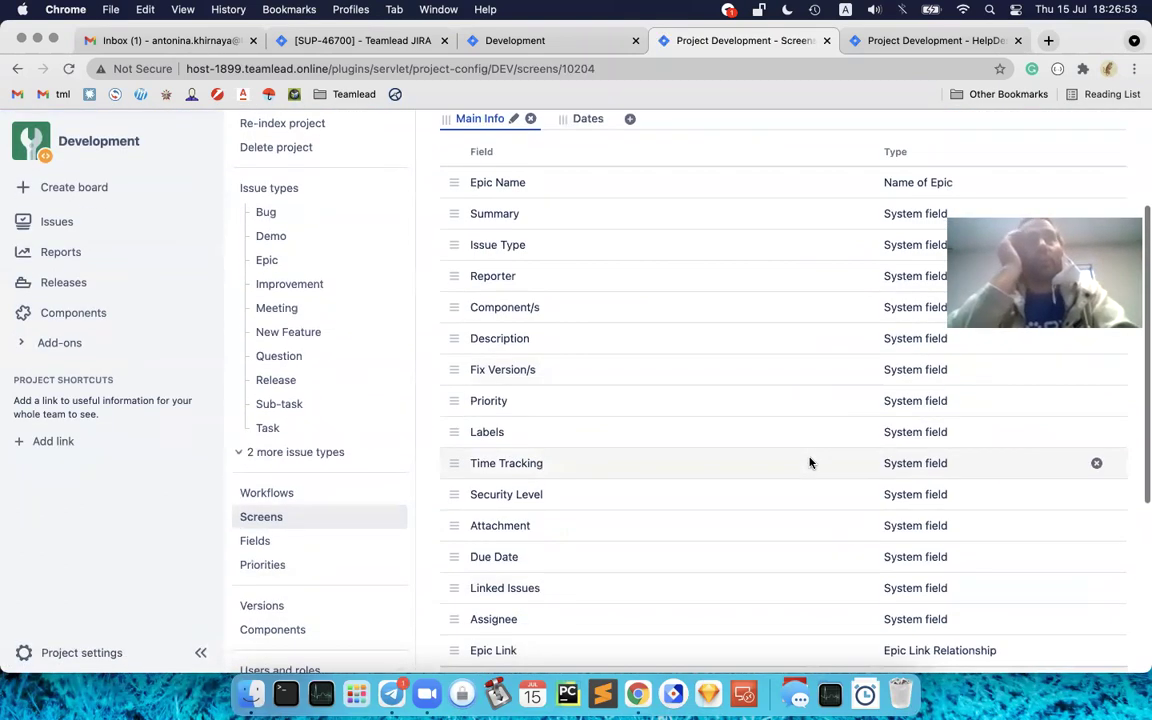
Step: Search for Labels among the fields that can be added to the screen and check the existing Main Info field list
{"action": "scroll", "coordinate": [666, 581], "scroll_direction": "down", "scroll_amount": 3}
{"action": "left_click", "coordinate": [475, 374]}
{"action": "type", "text": "la"}
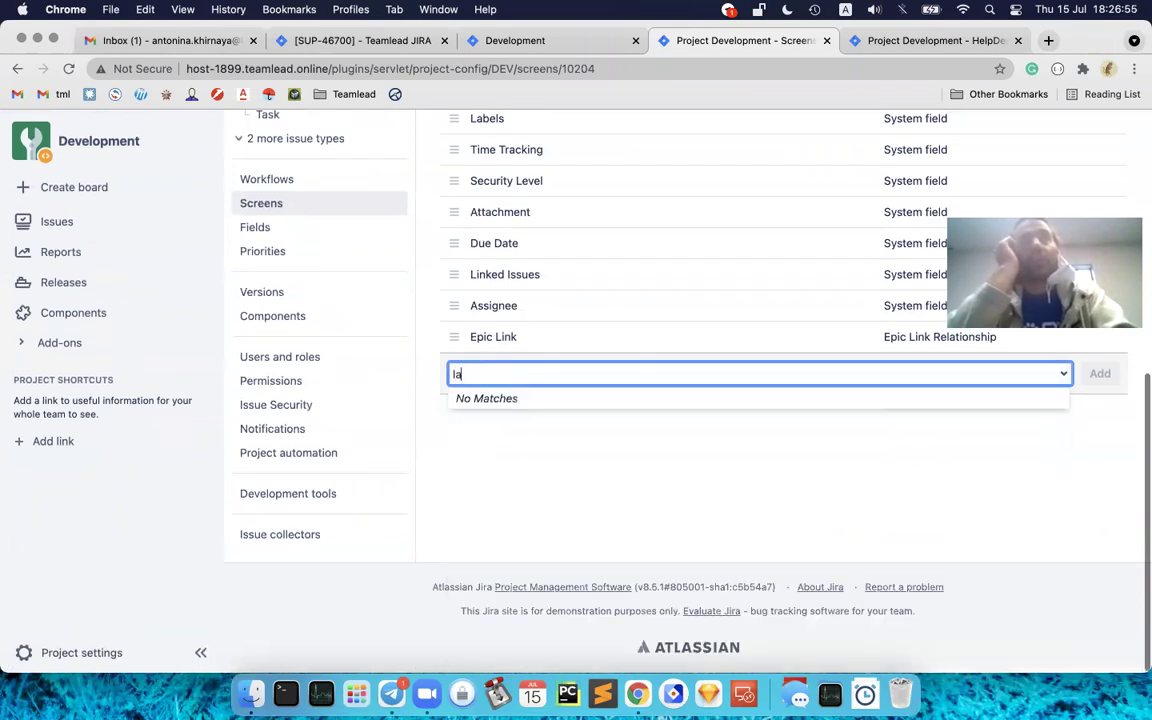
{"action": "type", "text": "b"}
{"action": "key", "text": "BackSpace"}
{"action": "key", "text": "BackSpace"}
{"action": "key", "text": "BackSpace"}
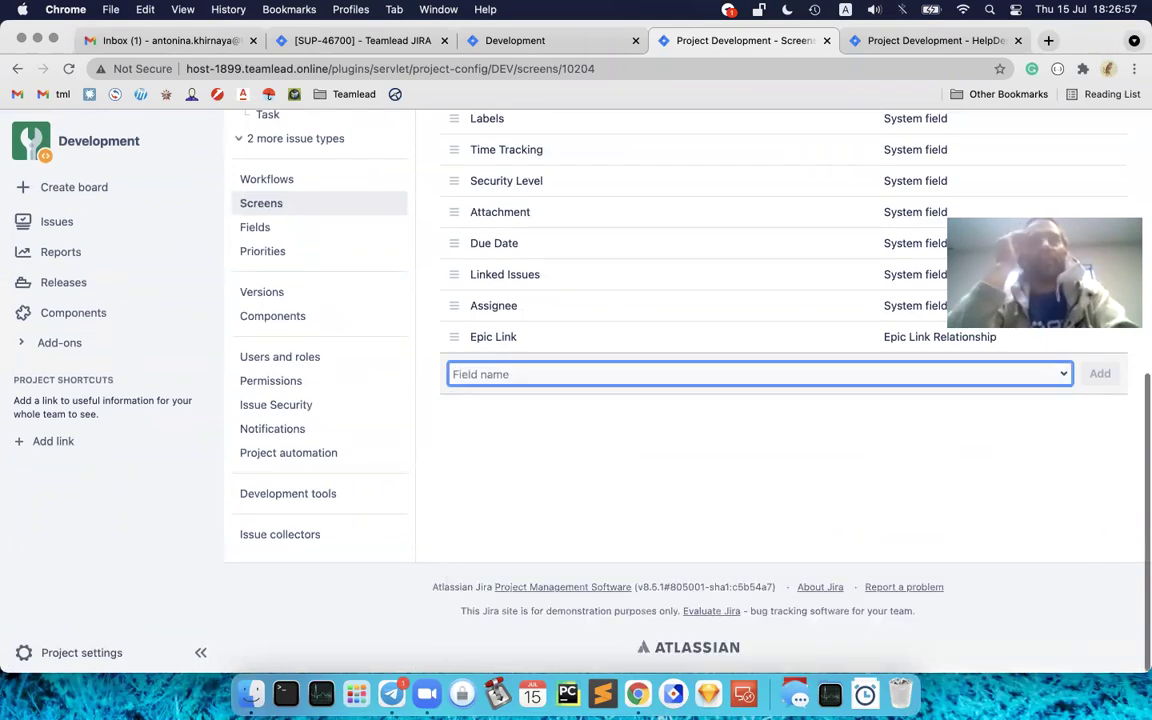
{"action": "type", "text": "labe"}
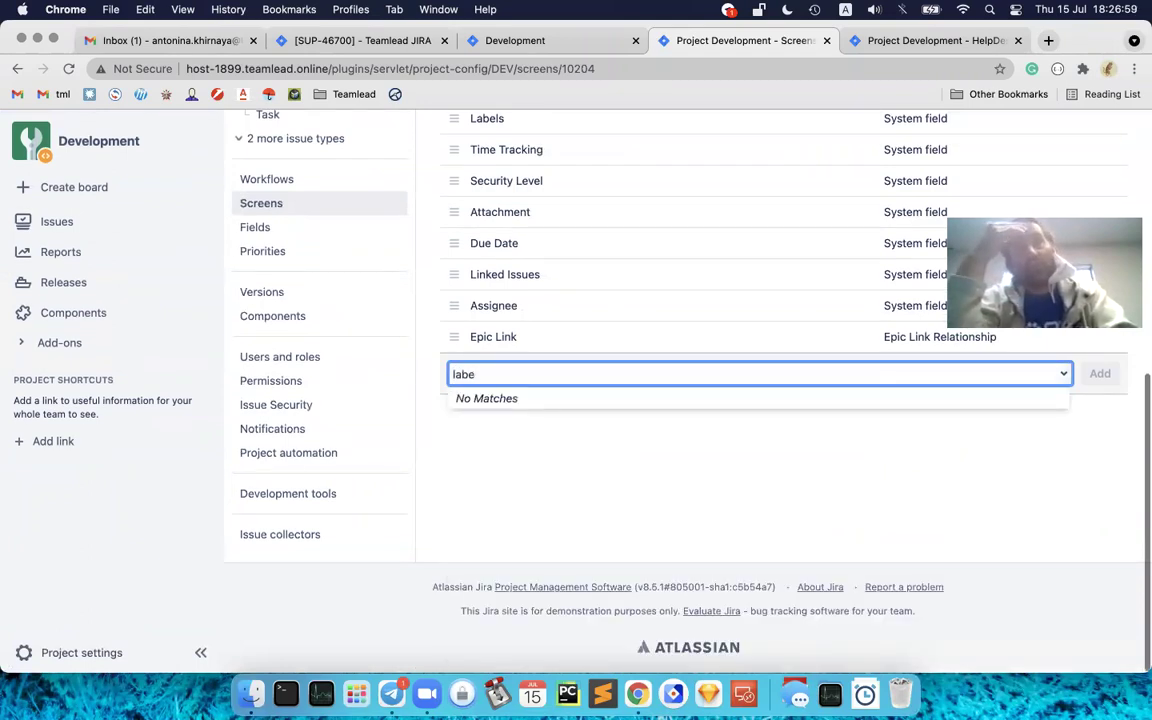
{"action": "scroll", "coordinate": [1096, 460], "scroll_direction": "up", "scroll_amount": 10}
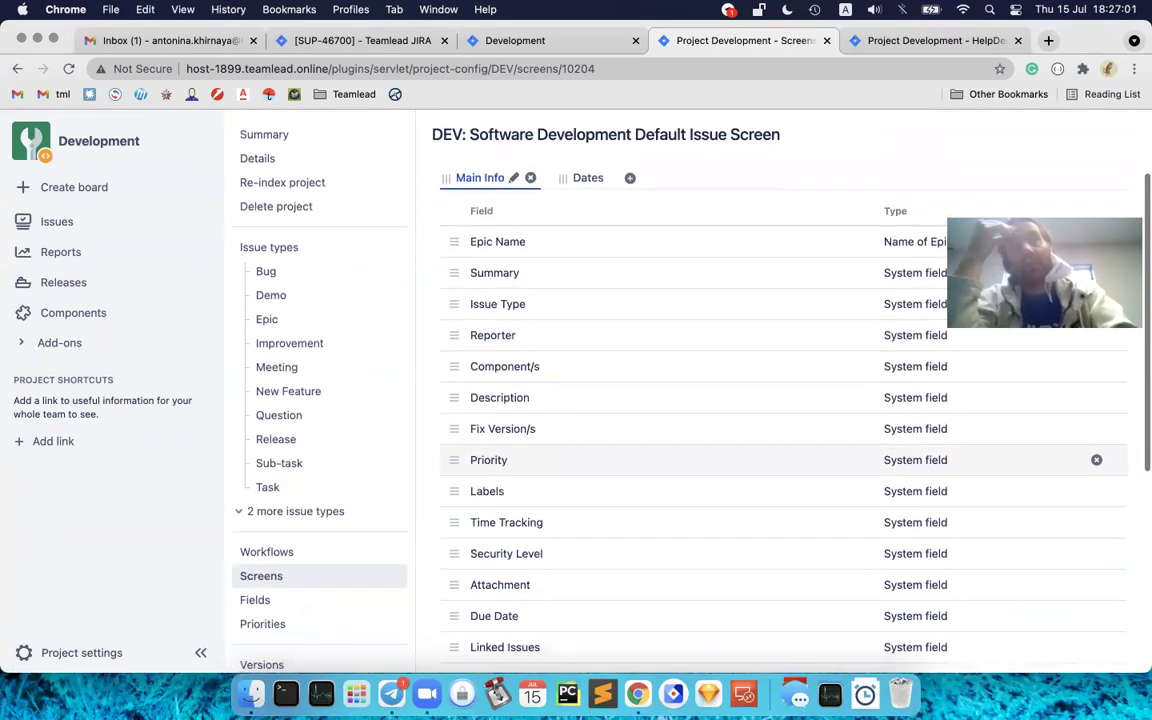
{"action": "scroll", "coordinate": [1096, 460], "scroll_direction": "down", "scroll_amount": 2}
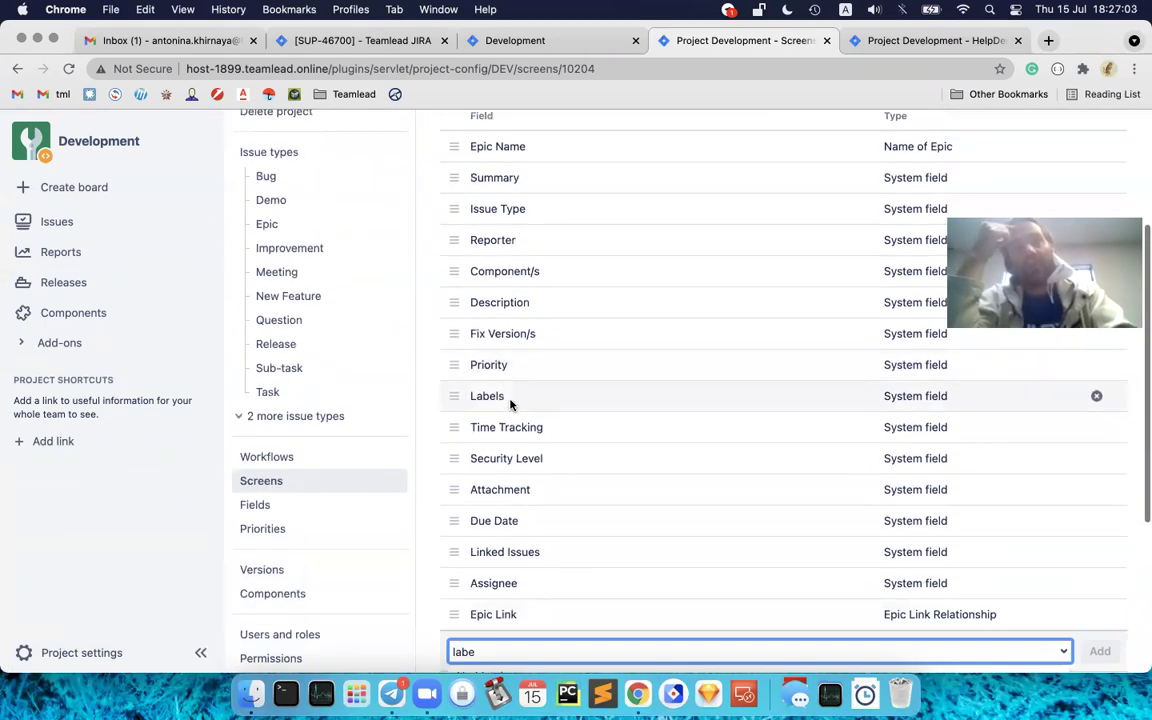
Step: Open DEV-30 from its calendar card in a new browser tab and bring up its edit form
{"action": "left_click", "coordinate": [558, 42]}
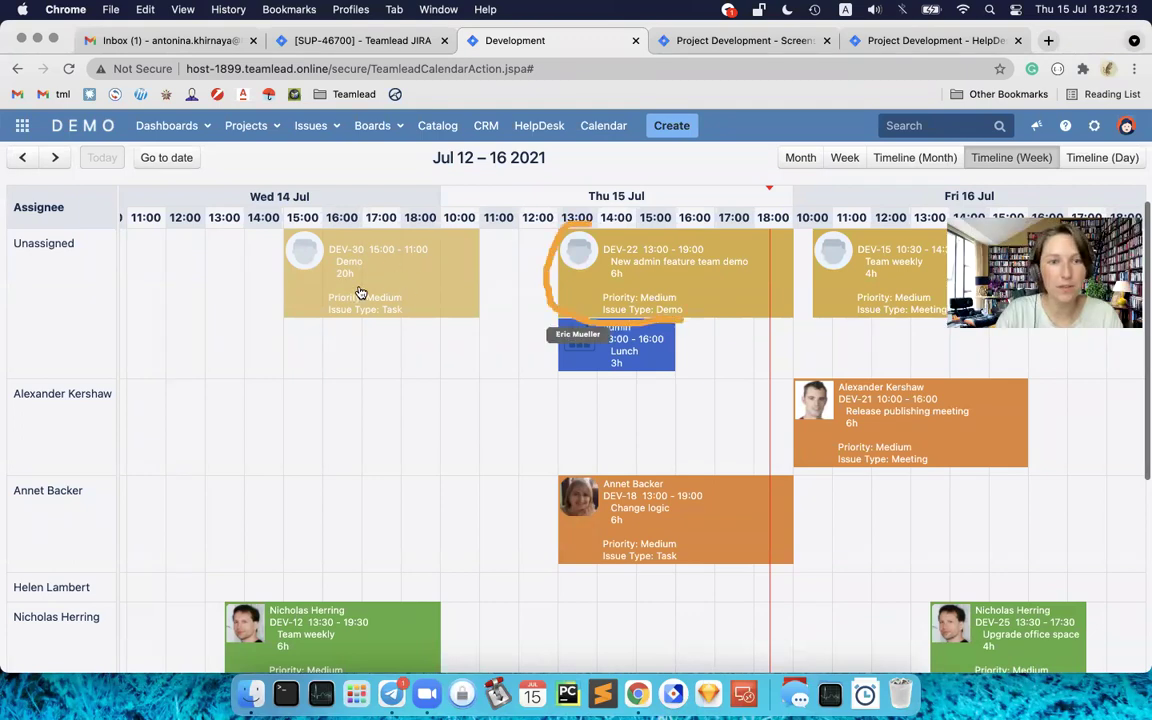
{"action": "left_click", "coordinate": [400, 289]}
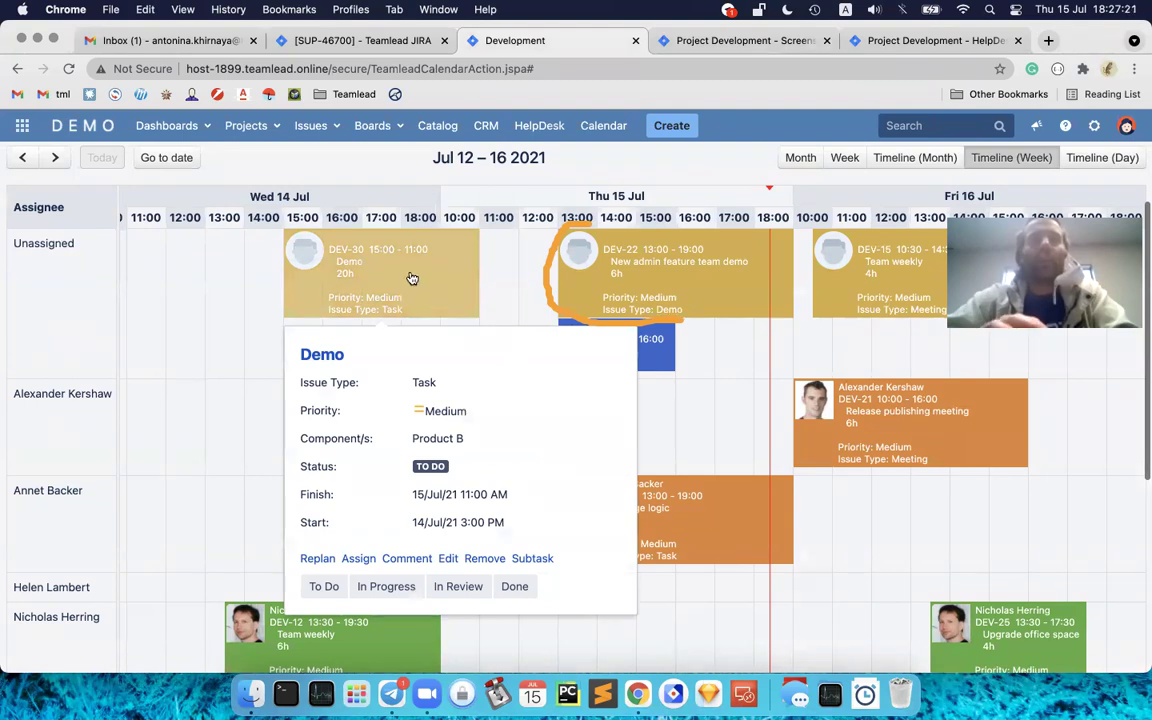
{"action": "left_click", "coordinate": [324, 355]}
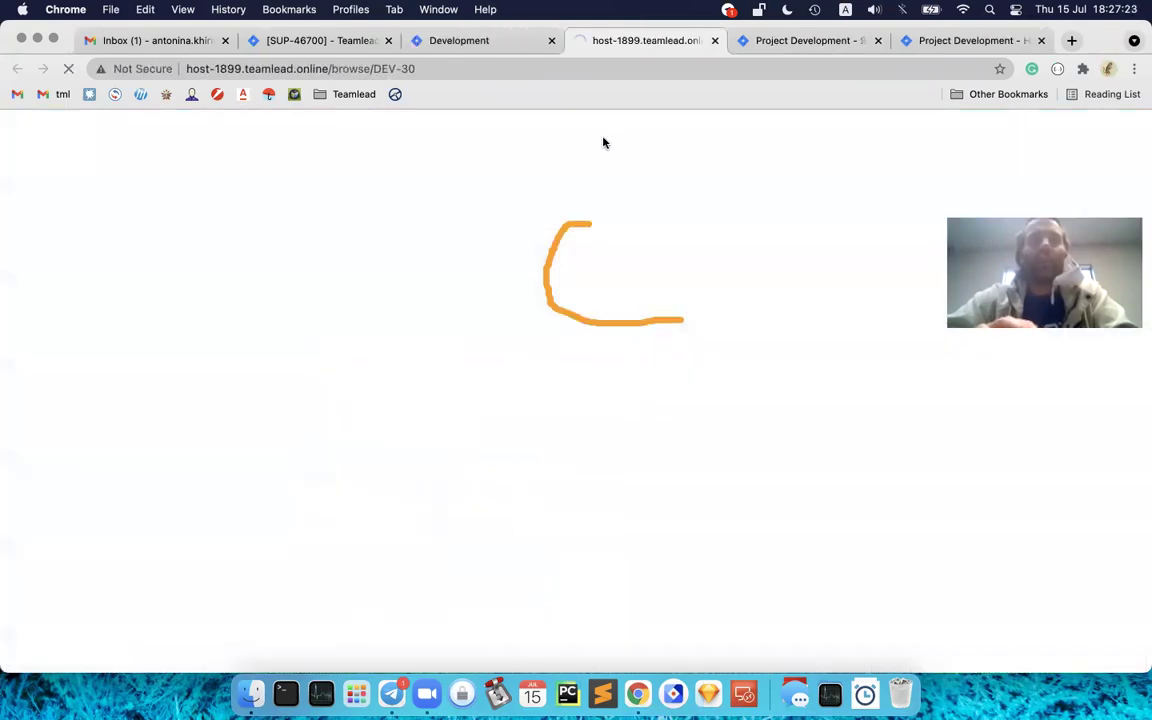
{"action": "left_click", "coordinate": [266, 228]}
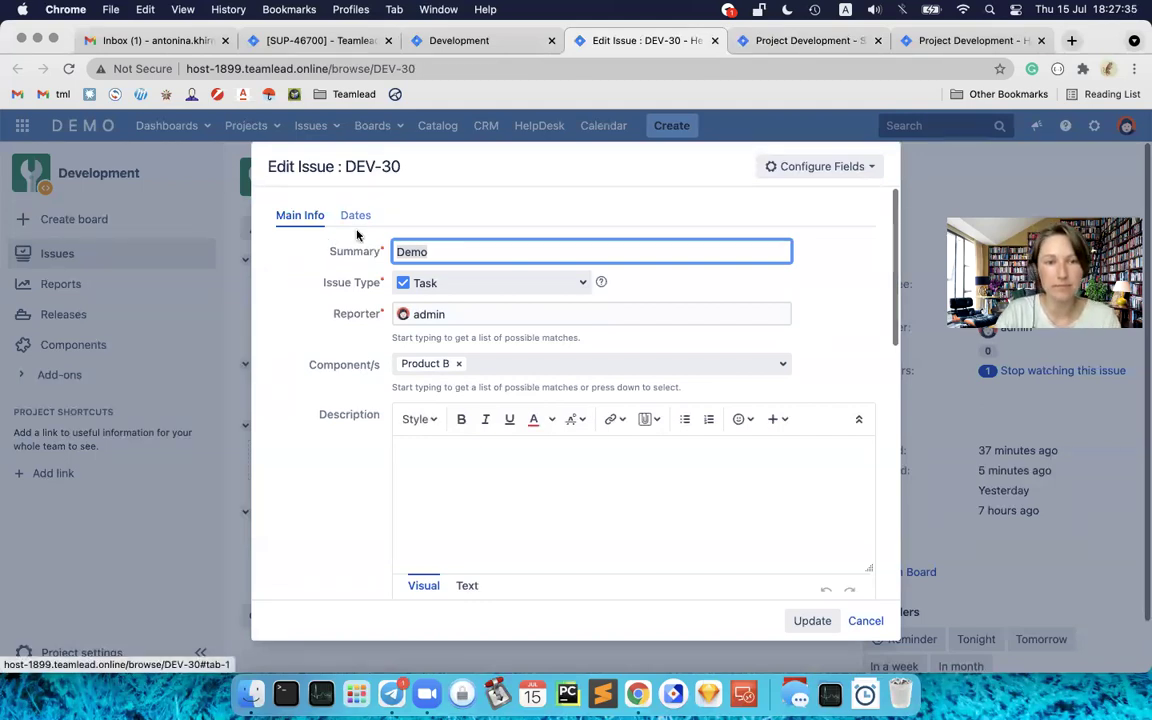
Step: Use the "Where is my field?" helper in the DEV-30 edit form to diagnose the Labels field
{"action": "left_click", "coordinate": [872, 168]}
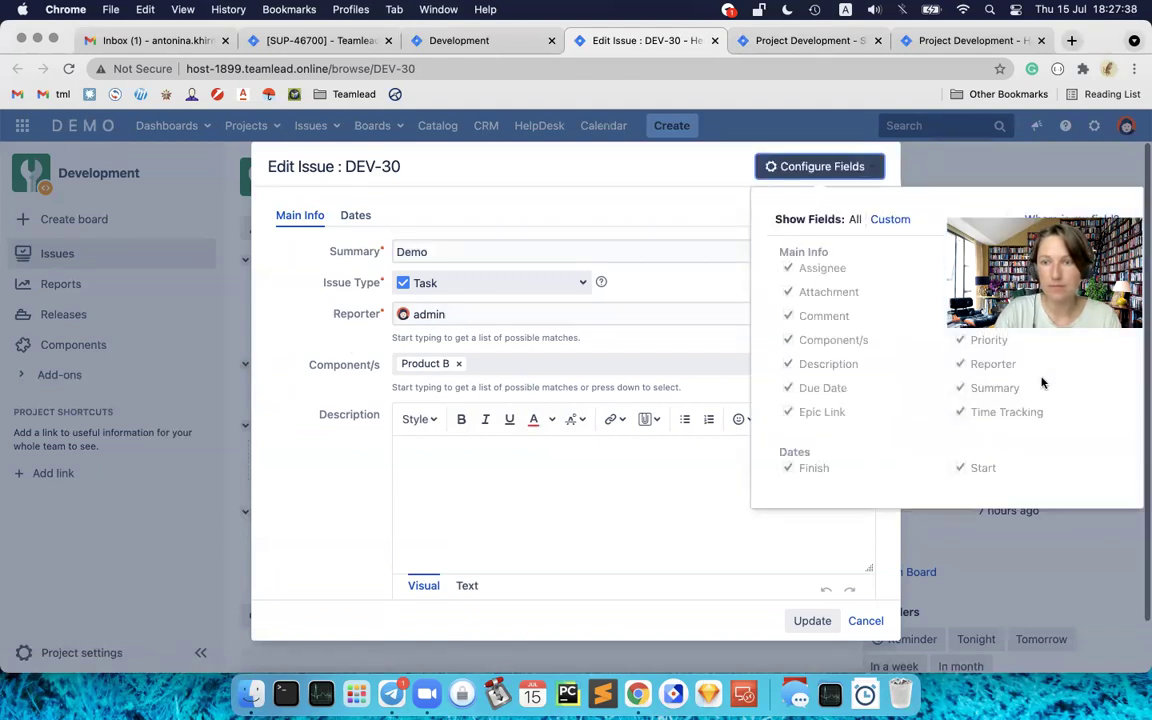
{"action": "left_click", "coordinate": [1068, 221]}
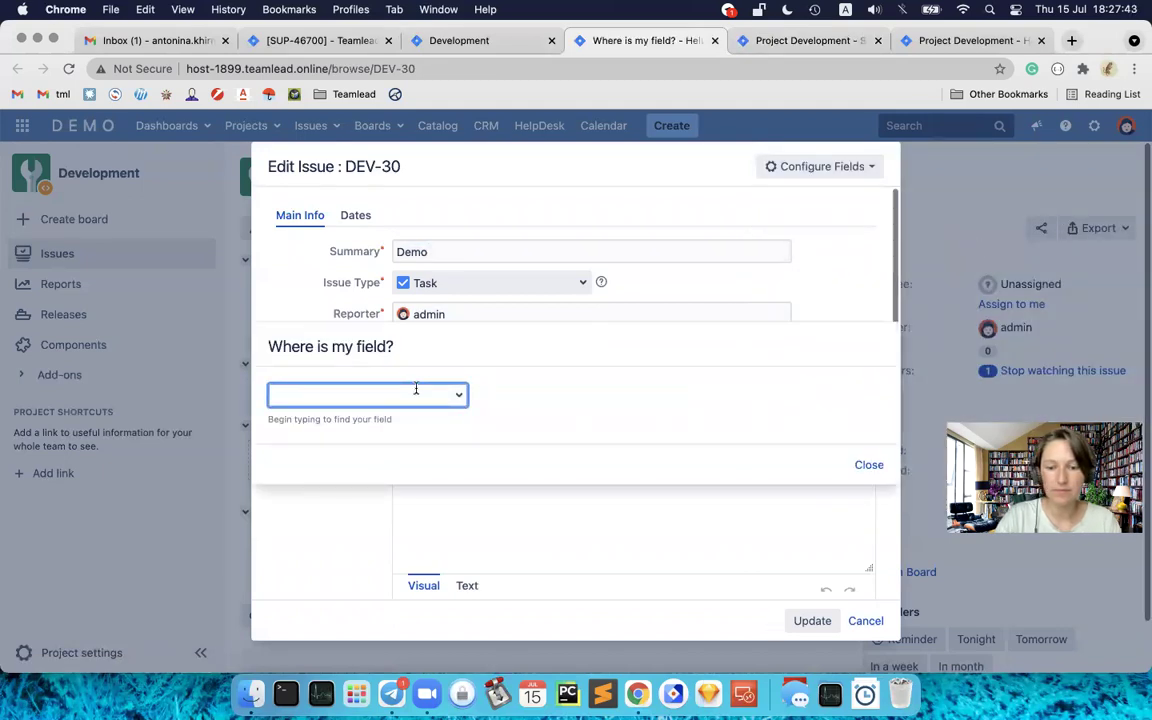
{"action": "type", "text": "lab"}
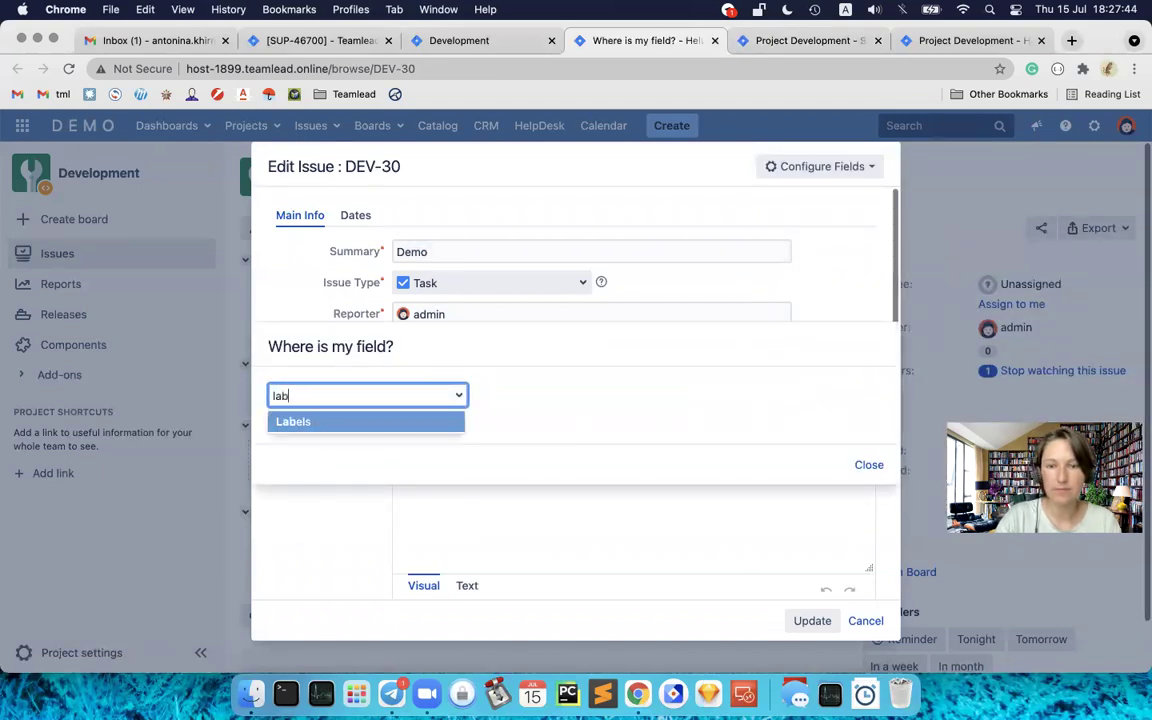
{"action": "left_click", "coordinate": [357, 421]}
{"action": "scroll", "coordinate": [594, 432], "scroll_direction": "down", "scroll_amount": 1}
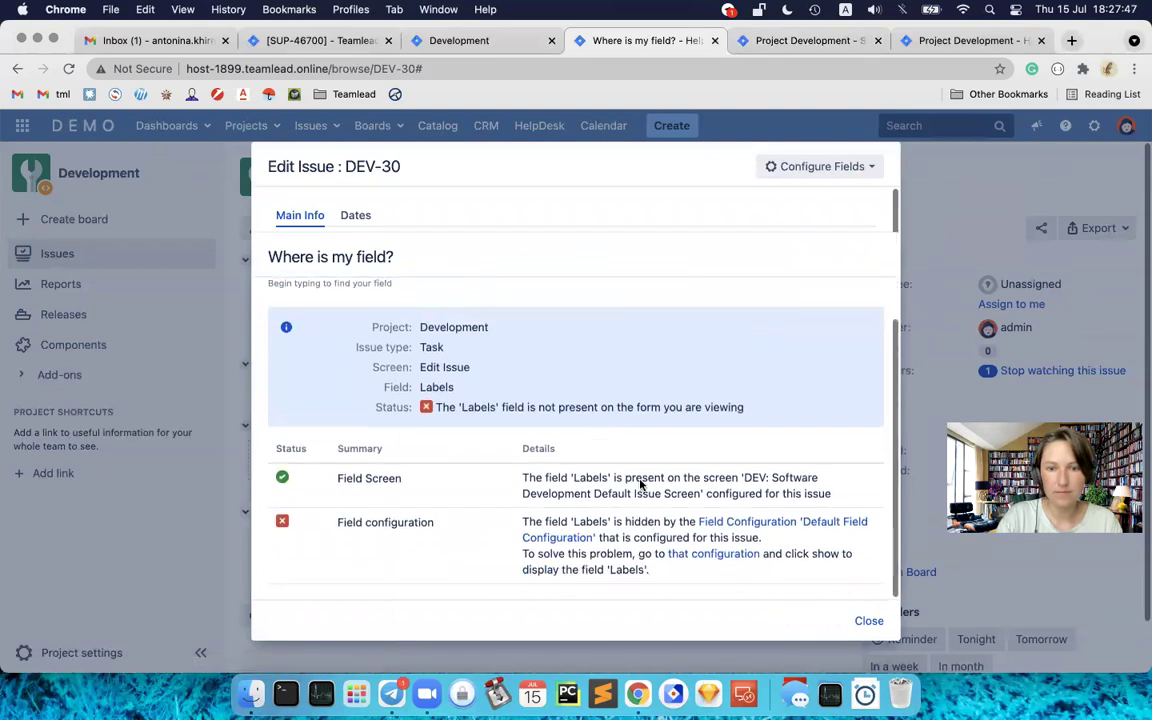
Step: Open the Default Field Configuration from the Labels diagnosis, authenticating with the saved administrator password
{"action": "left_click", "coordinate": [777, 529]}
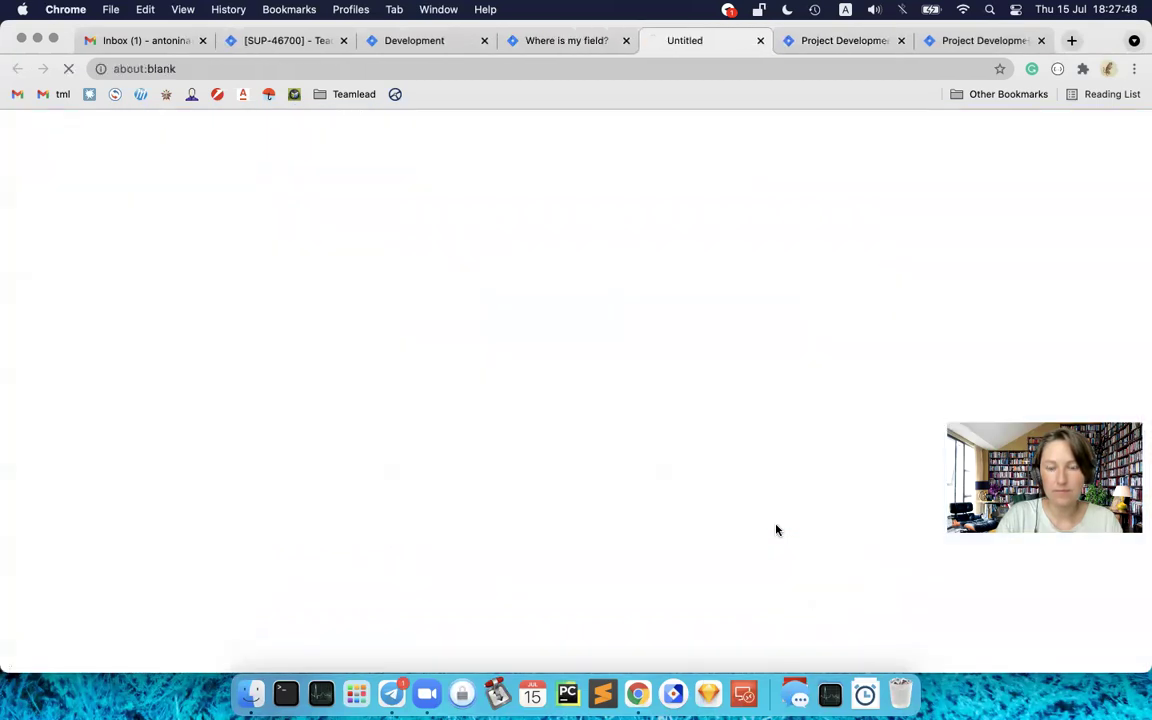
{"action": "left_click", "coordinate": [562, 420]}
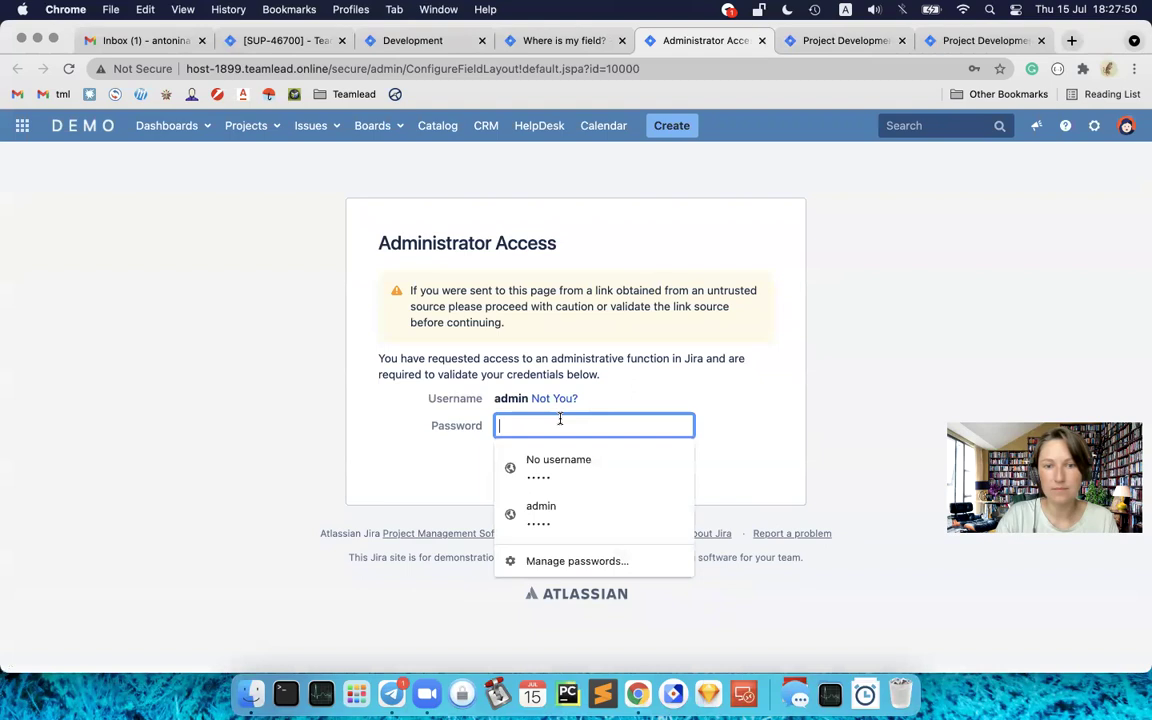
{"action": "left_click", "coordinate": [542, 510]}
{"action": "left_click", "coordinate": [527, 463]}
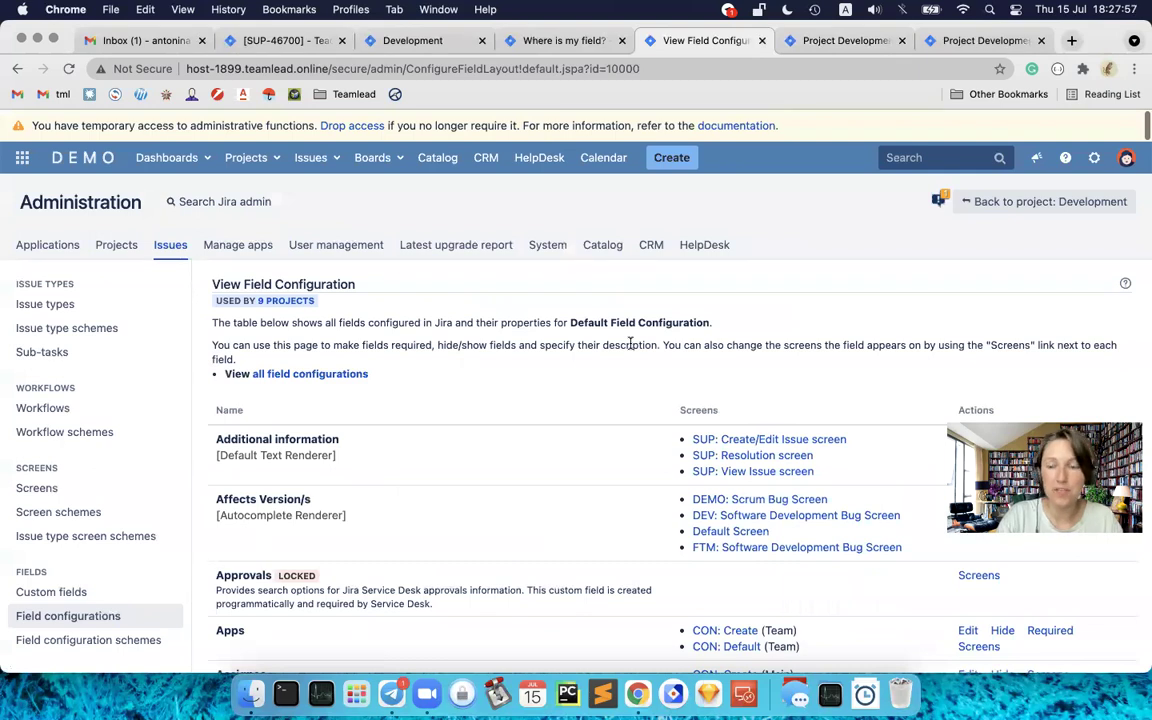
Step: Find the Labels field in the Default Field Configuration and set it to be shown
{"action": "scroll", "coordinate": [630, 345], "scroll_direction": "down", "scroll_amount": 3}
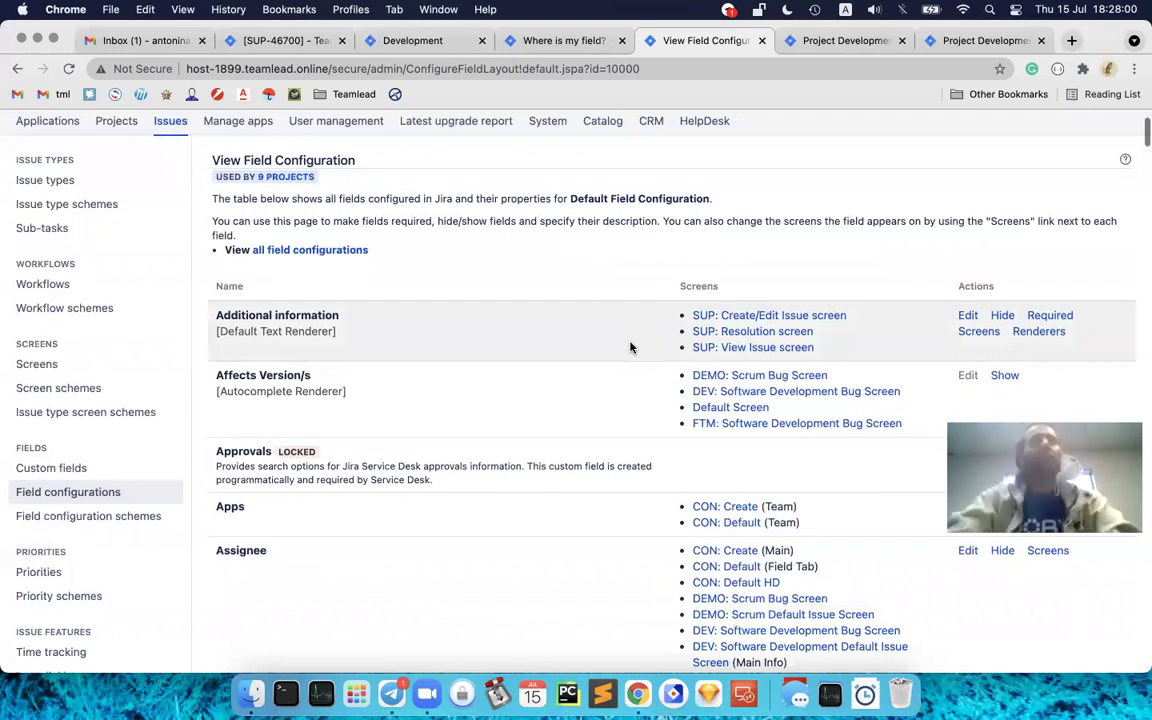
{"action": "key", "text": "super+f"}
{"action": "type", "text": "lab"}
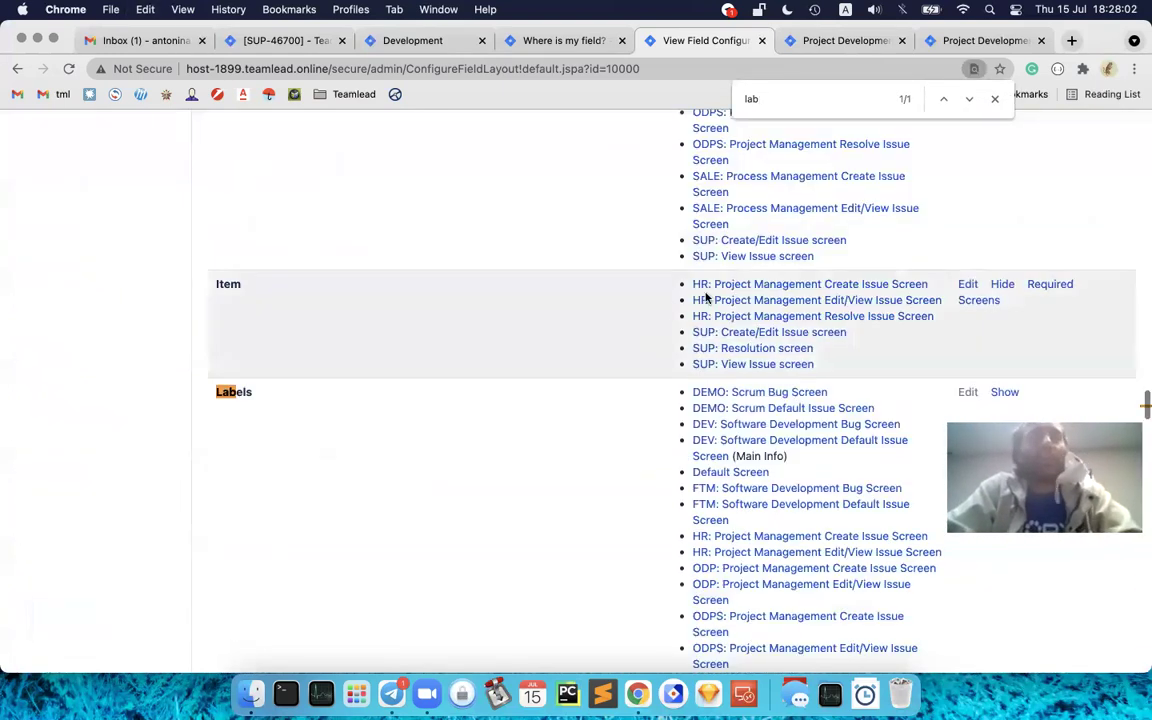
{"action": "left_click", "coordinate": [1004, 400]}
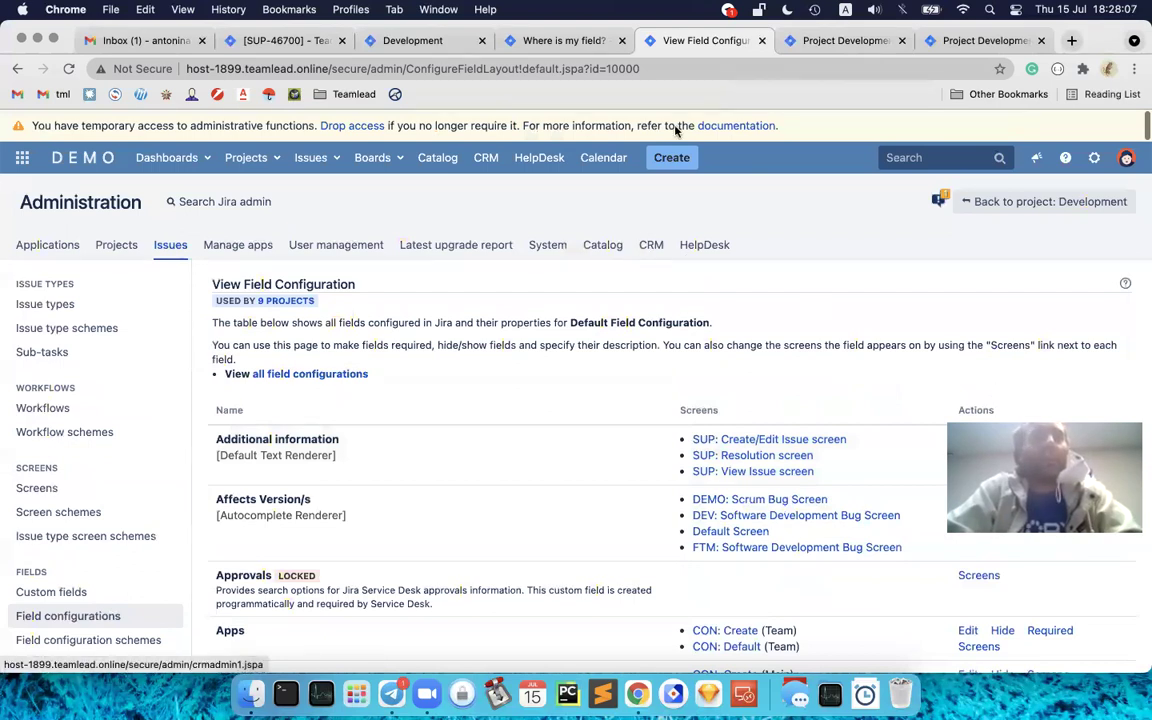
Step: Return to the DEV-30 issue, close the field helper and cancel its open edit form
{"action": "left_click", "coordinate": [604, 42]}
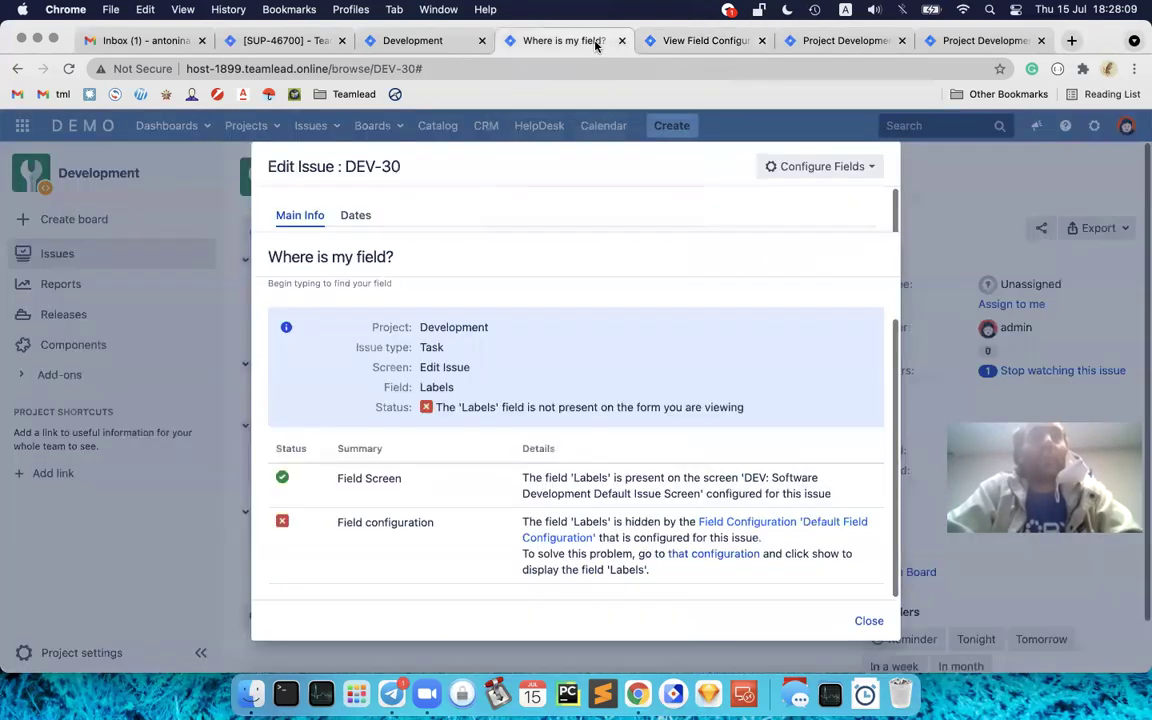
{"action": "left_click", "coordinate": [869, 620]}
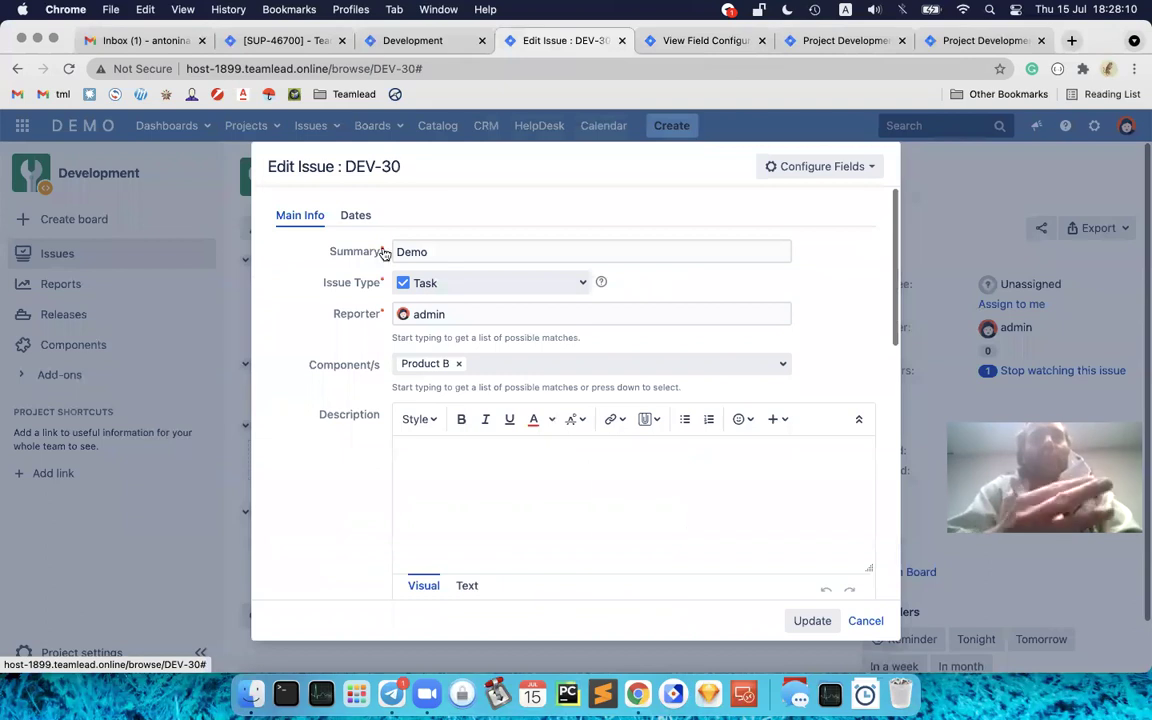
{"action": "left_click", "coordinate": [866, 620]}
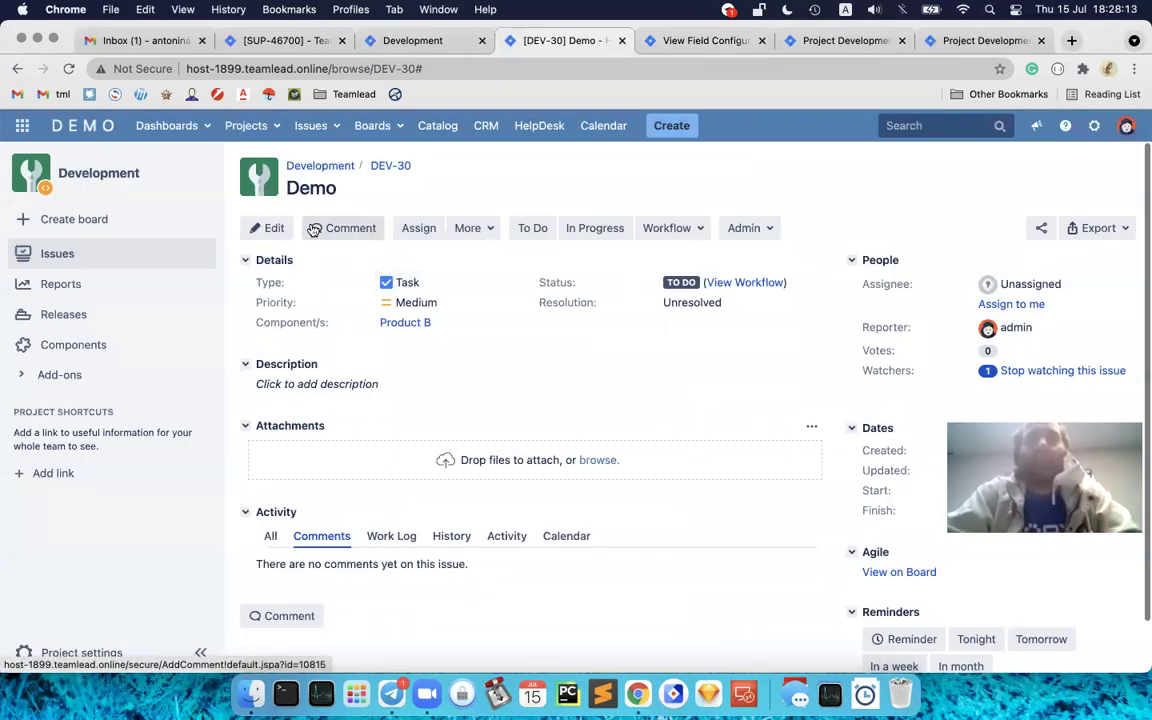
Step: Reopen the DEV-30 edit form, look through its Main Info fields for Labels, and cancel the form
{"action": "left_click", "coordinate": [262, 227]}
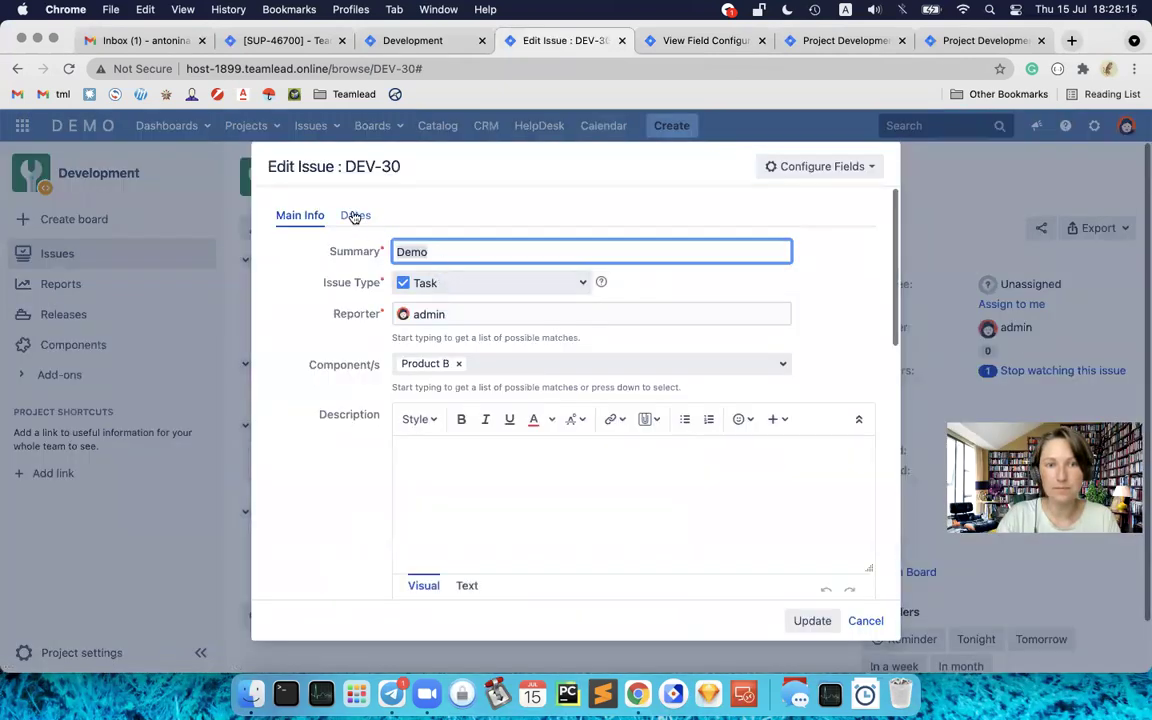
{"action": "scroll", "coordinate": [725, 510], "scroll_direction": "down", "scroll_amount": 4}
{"action": "scroll", "coordinate": [728, 508], "scroll_direction": "down", "scroll_amount": 5}
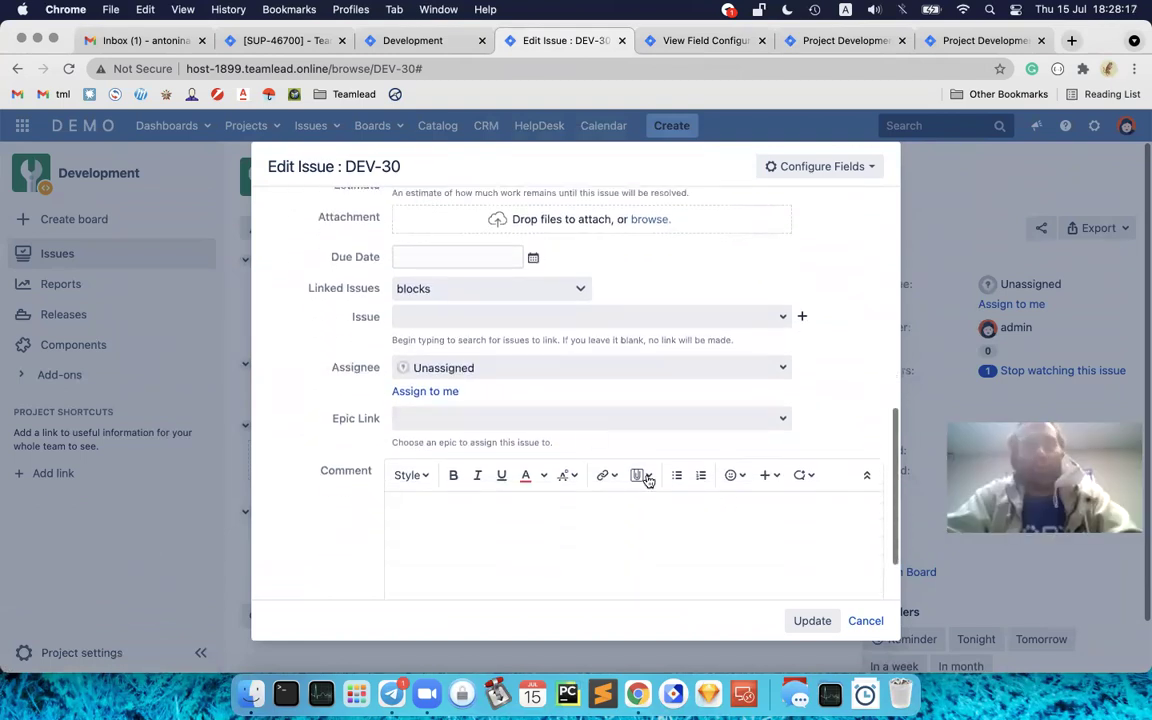
{"action": "scroll", "coordinate": [587, 423], "scroll_direction": "up", "scroll_amount": 2}
{"action": "scroll", "coordinate": [587, 423], "scroll_direction": "up", "scroll_amount": 1}
{"action": "scroll", "coordinate": [587, 423], "scroll_direction": "down", "scroll_amount": 5}
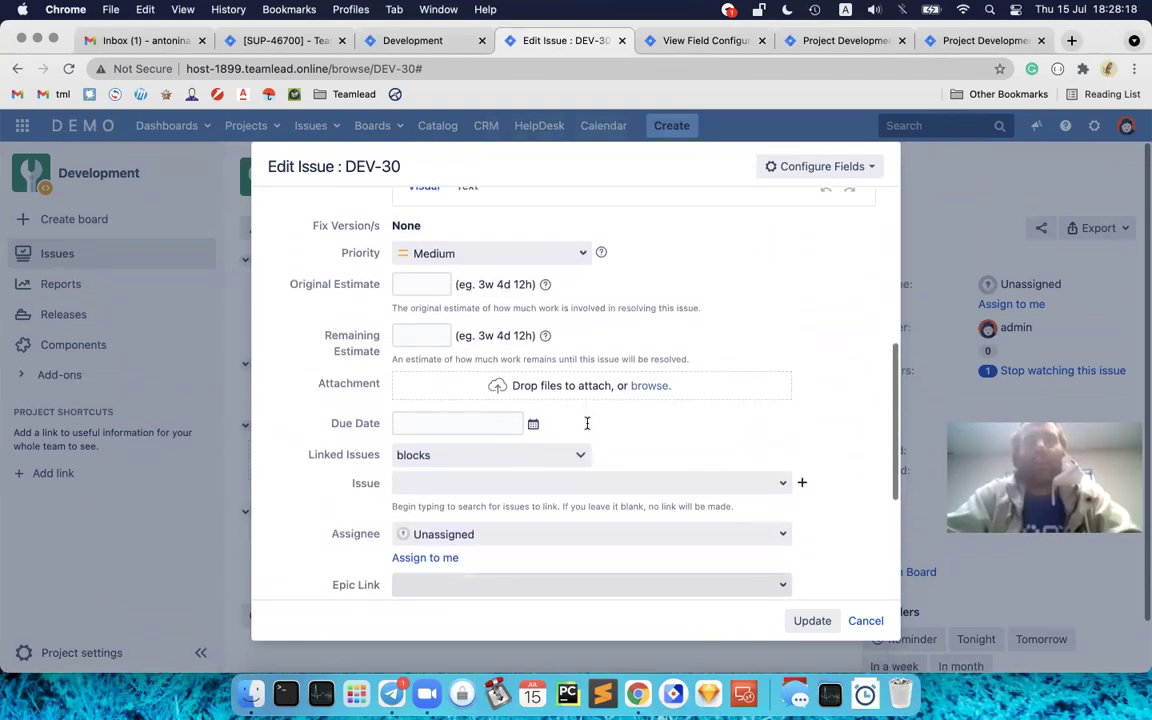
{"action": "scroll", "coordinate": [587, 427], "scroll_direction": "up", "scroll_amount": 3}
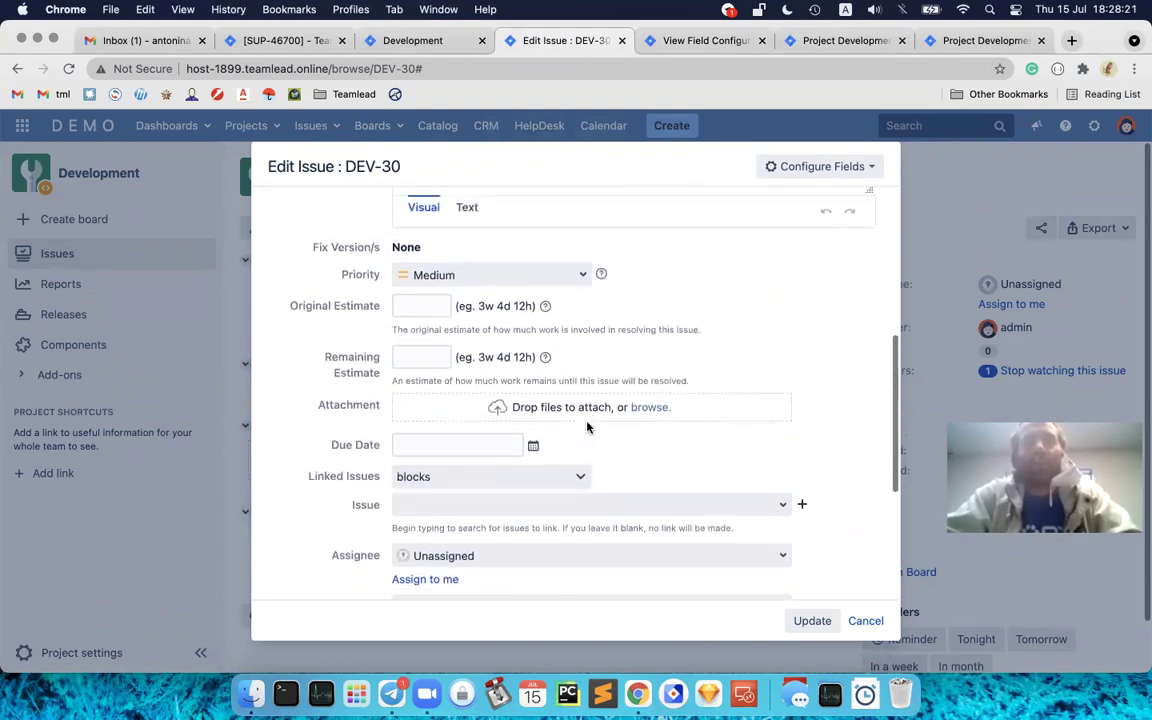
{"action": "left_click", "coordinate": [866, 622]}
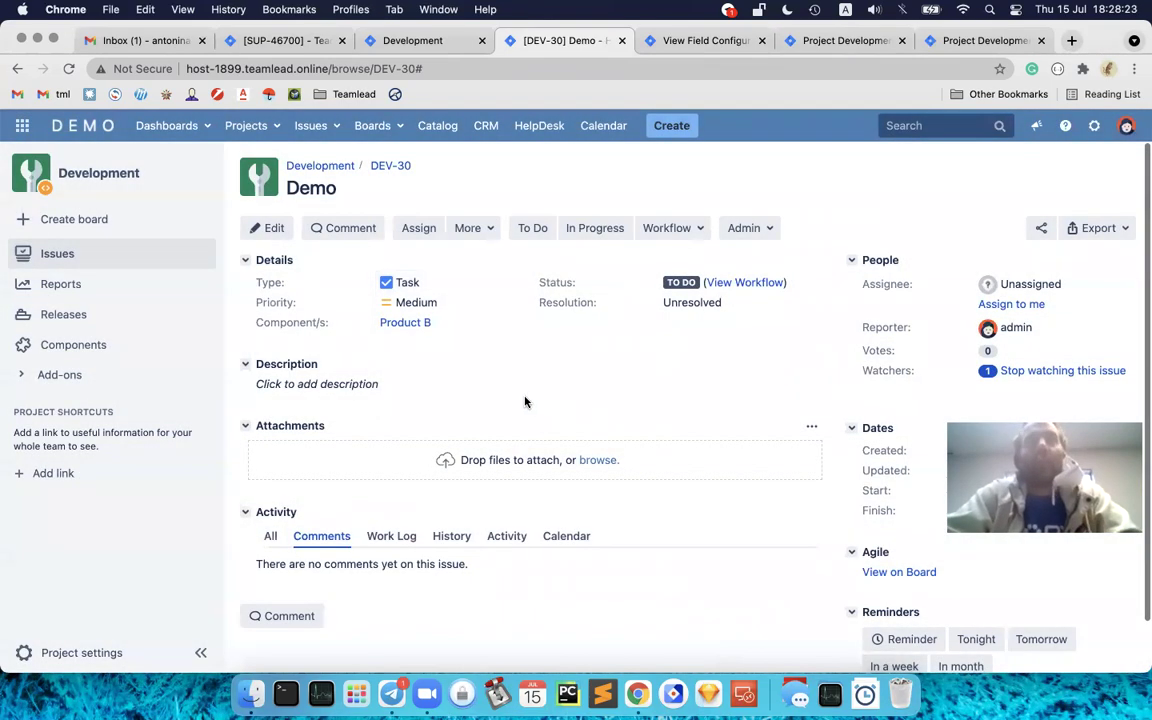
Step: Run the "Where is my field?" helper from the DEV-30 issue view for the Labels field
{"action": "left_click", "coordinate": [771, 230]}
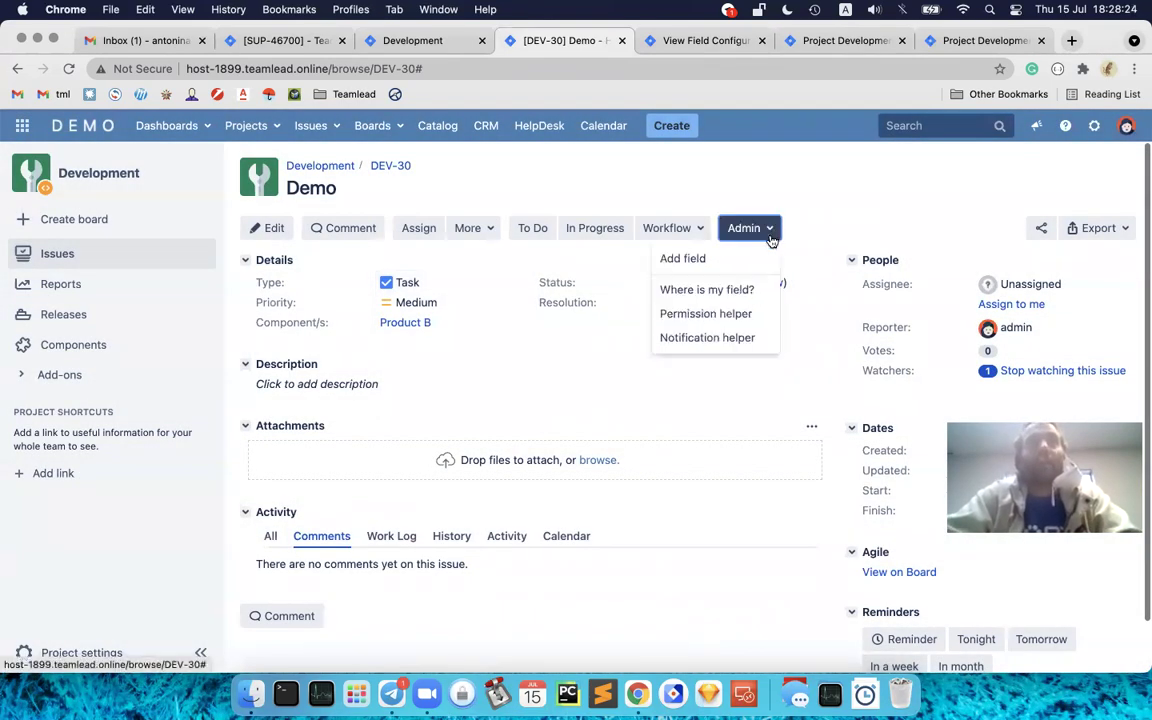
{"action": "left_click", "coordinate": [727, 289]}
{"action": "type", "text": "lab"}
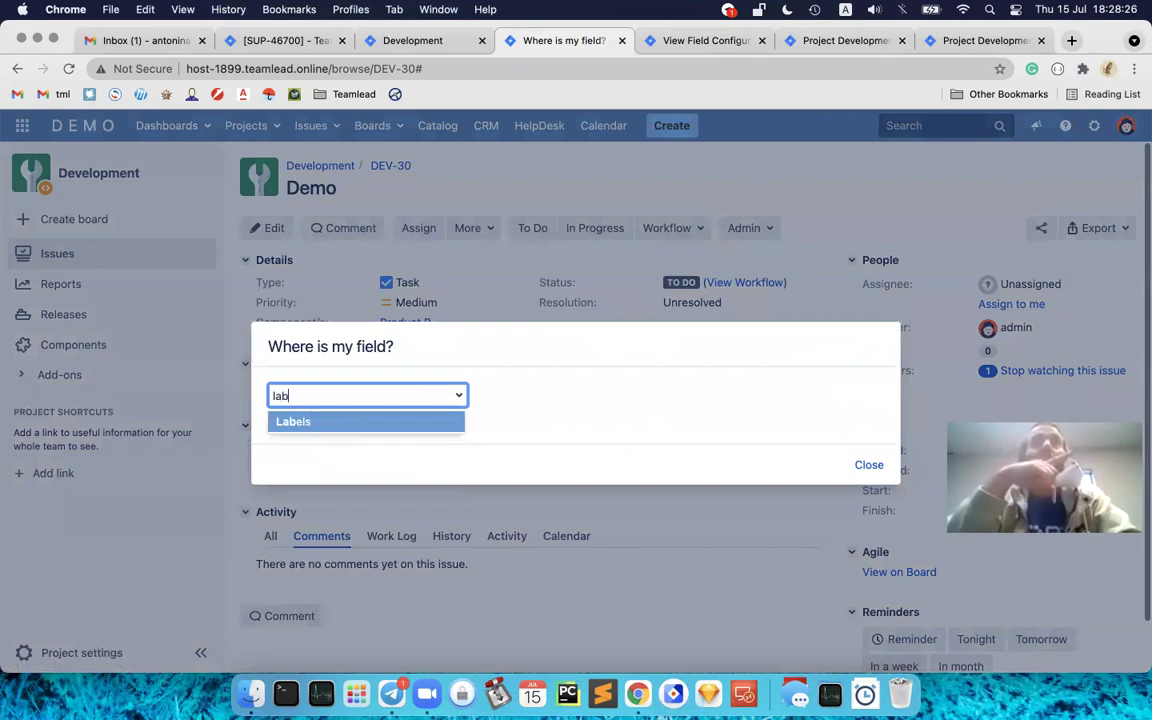
{"action": "left_click", "coordinate": [362, 424]}
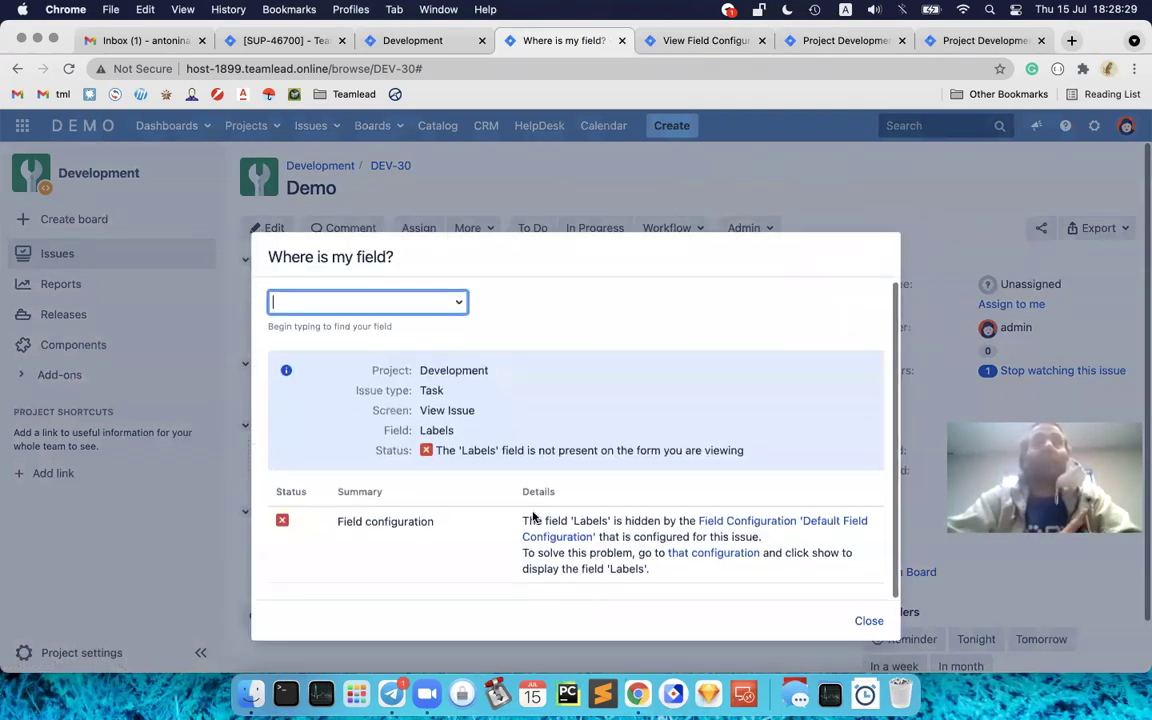
Step: Open the Default Field Configuration from the diagnosis, check the available actions for Labels, and close that browser tab
{"action": "left_click", "coordinate": [735, 524]}
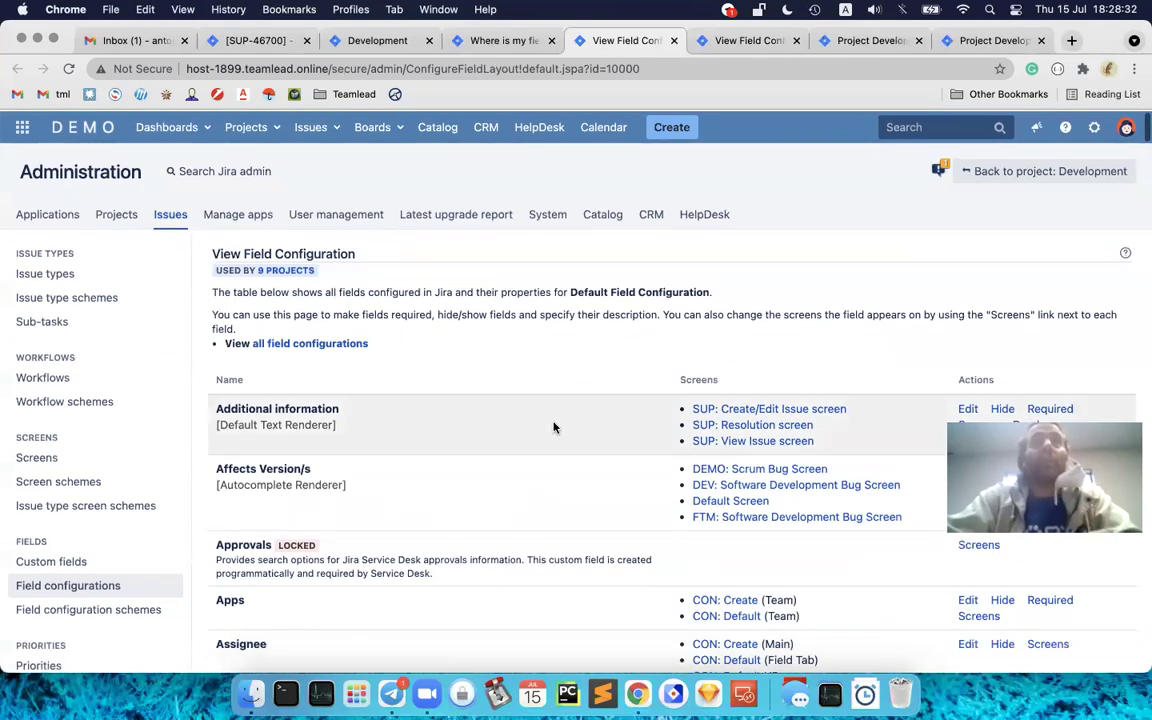
{"action": "key", "text": "super+f"}
{"action": "type", "text": "lab"}
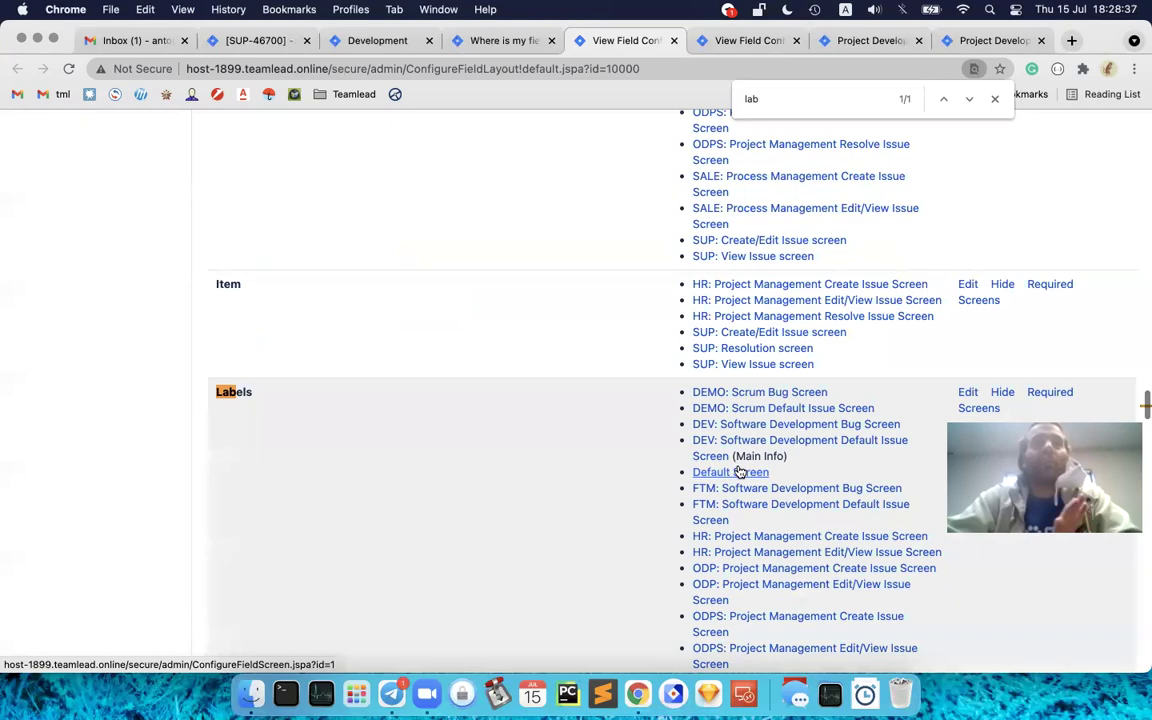
{"action": "scroll", "coordinate": [477, 317], "scroll_direction": "up", "scroll_amount": 10}
{"action": "scroll", "coordinate": [477, 317], "scroll_direction": "up", "scroll_amount": 15}
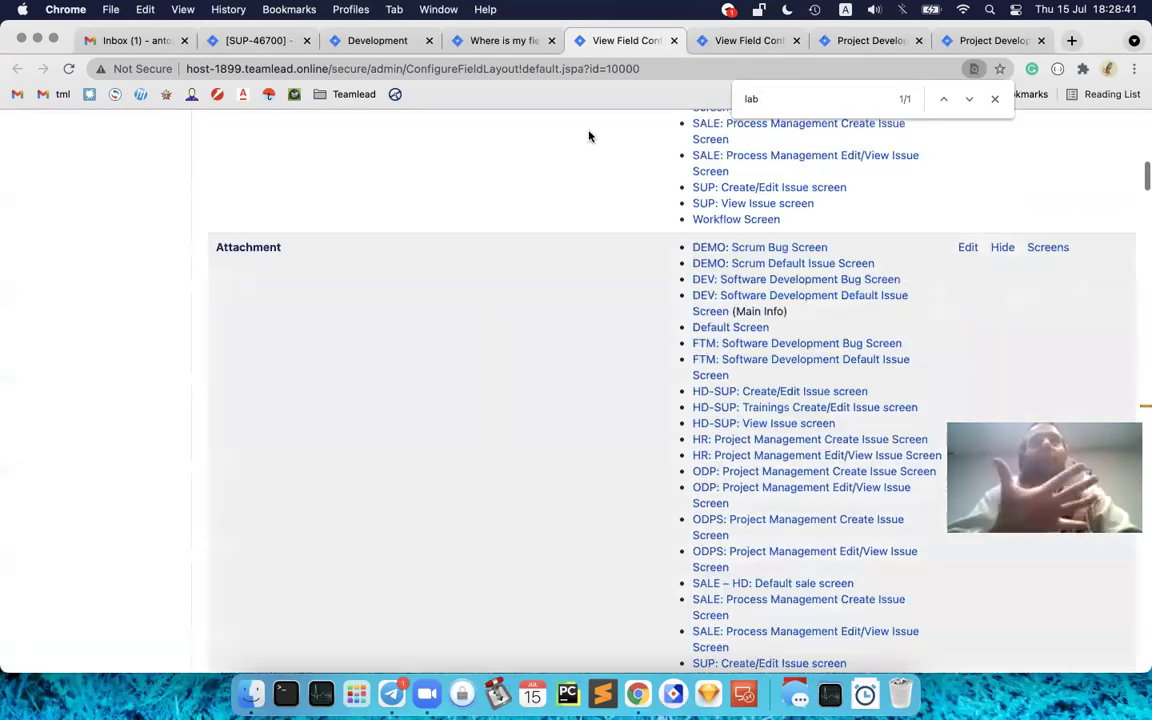
{"action": "left_click", "coordinate": [674, 40]}
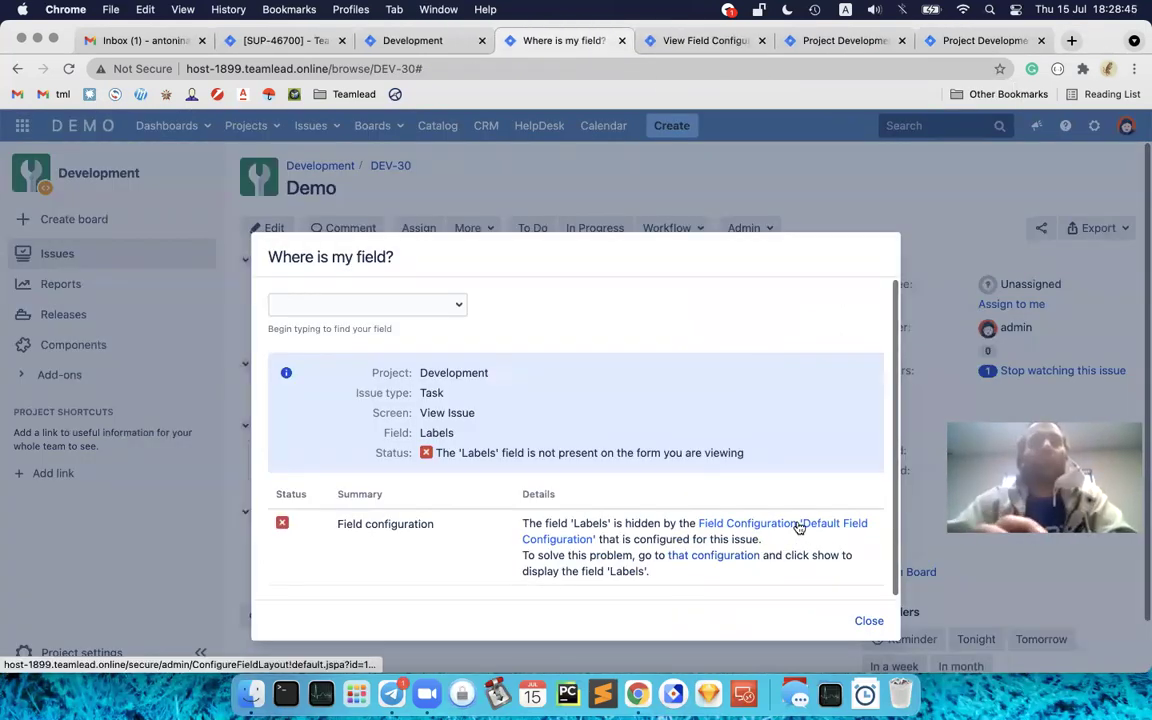
Step: Close the field helper, return to the Development calendar, and view the details of the DEV-22 event
{"action": "left_click", "coordinate": [868, 621]}
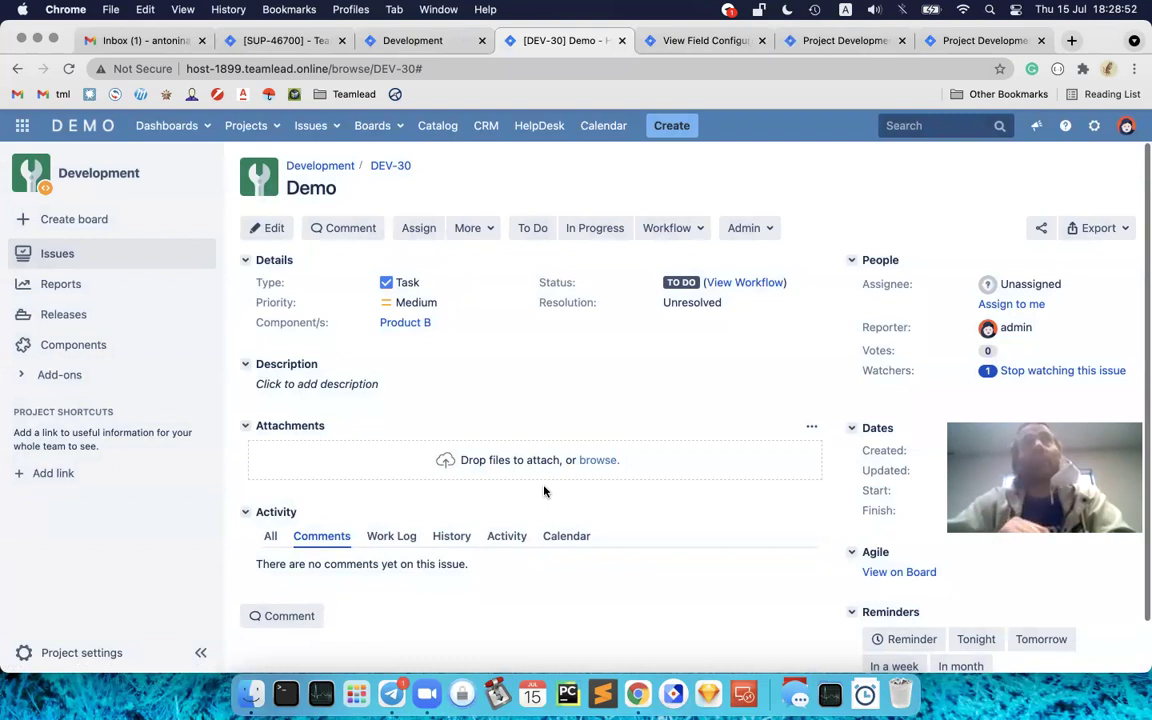
{"action": "left_click", "coordinate": [416, 41]}
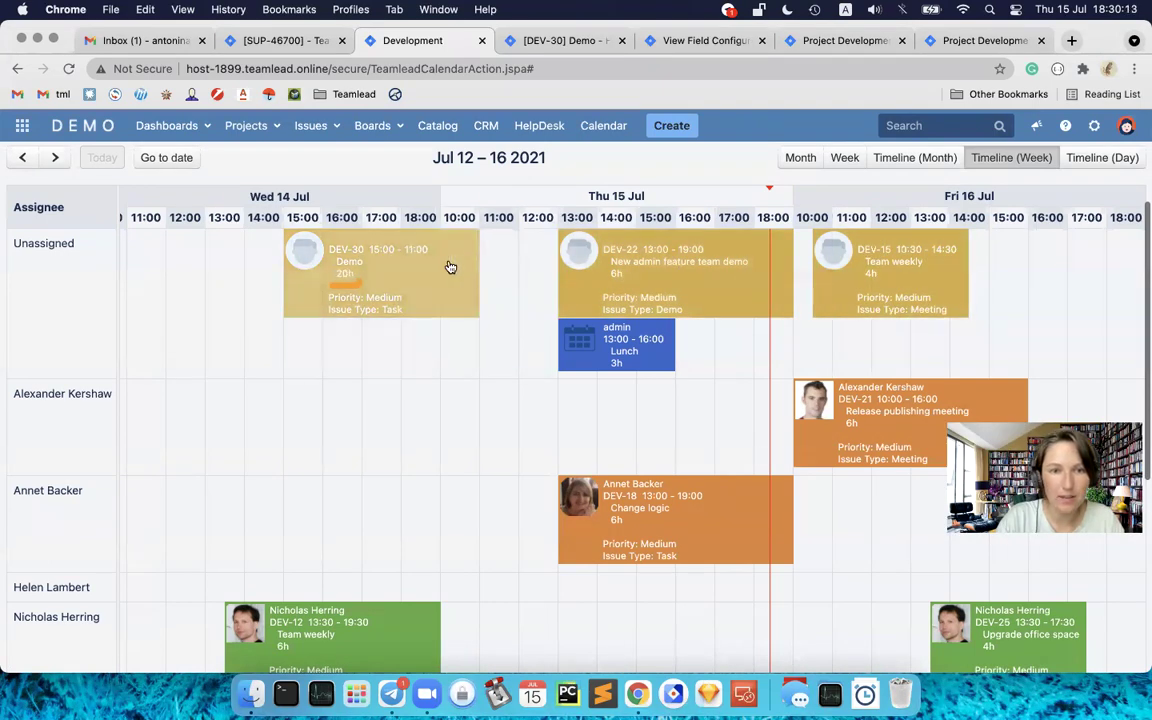
{"action": "mouse_move", "coordinate": [460, 265]}
{"action": "left_mouse_down"}
{"action": "mouse_move", "coordinate": [425, 263]}
{"action": "mouse_move", "coordinate": [452, 262]}
{"action": "left_mouse_up"}
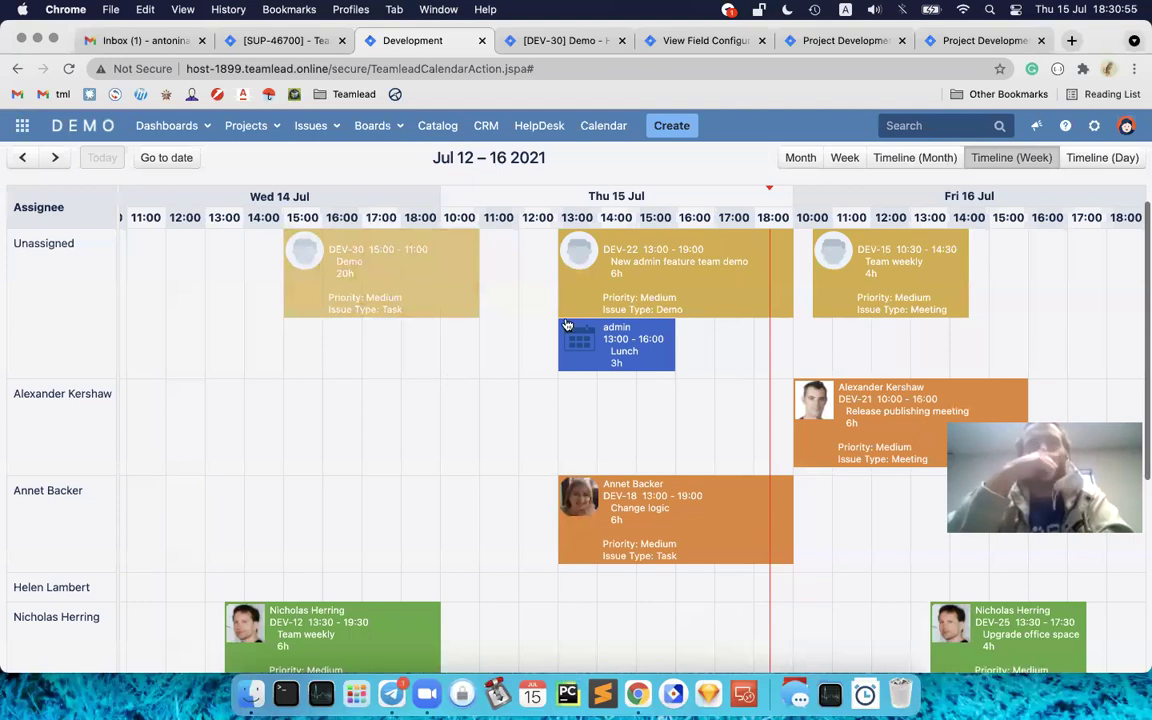
{"action": "left_click", "coordinate": [601, 290]}
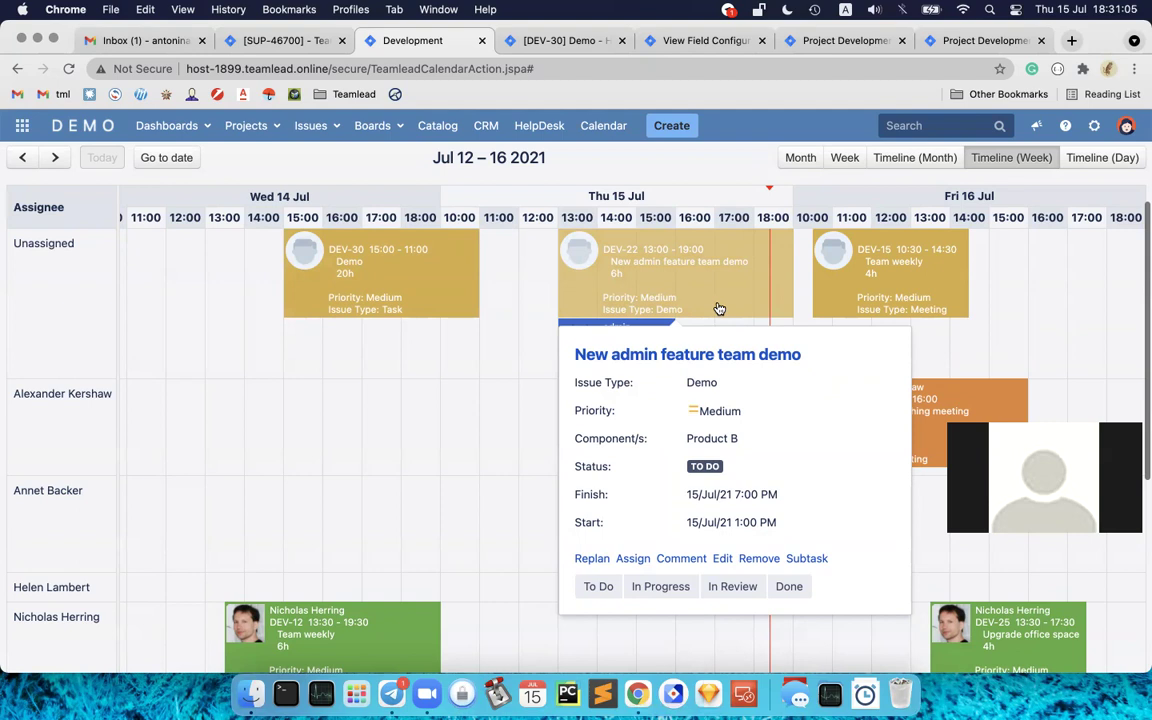
{"action": "left_click", "coordinate": [688, 164]}
Step: Open the Development calendar's event layout settings and review the custom fields shown in calendar events
{"action": "scroll", "coordinate": [688, 165], "scroll_direction": "up", "scroll_amount": 2}
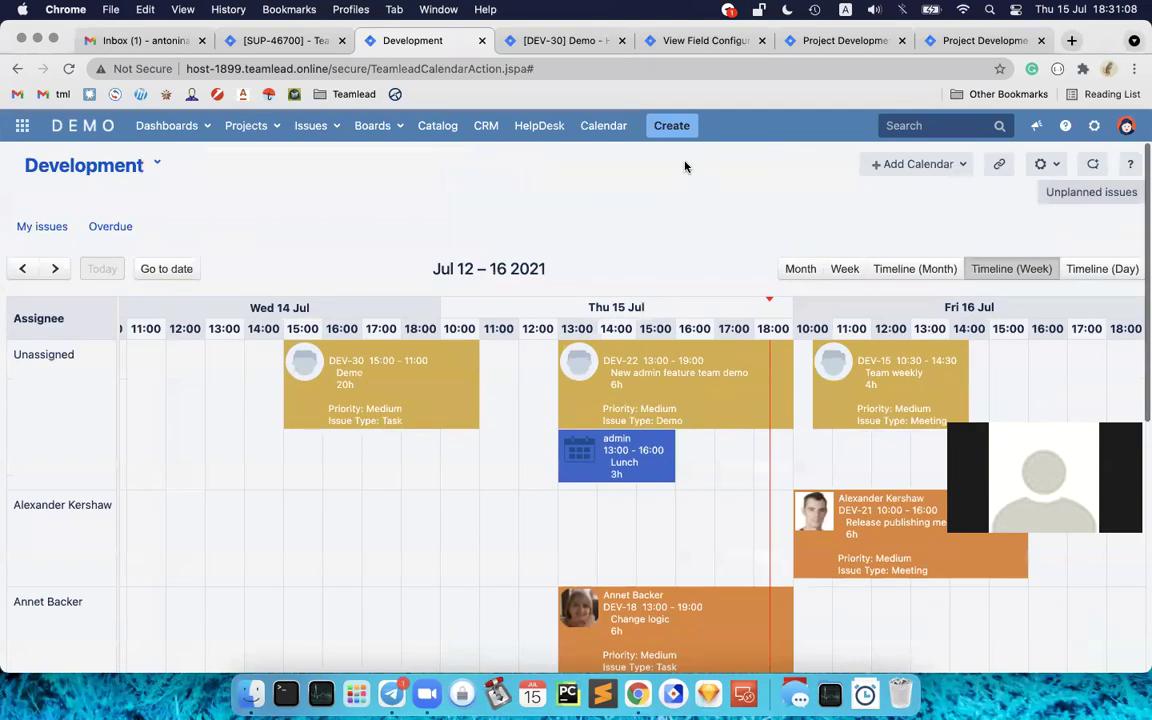
{"action": "left_click", "coordinate": [1041, 164]}
{"action": "left_click", "coordinate": [992, 196]}
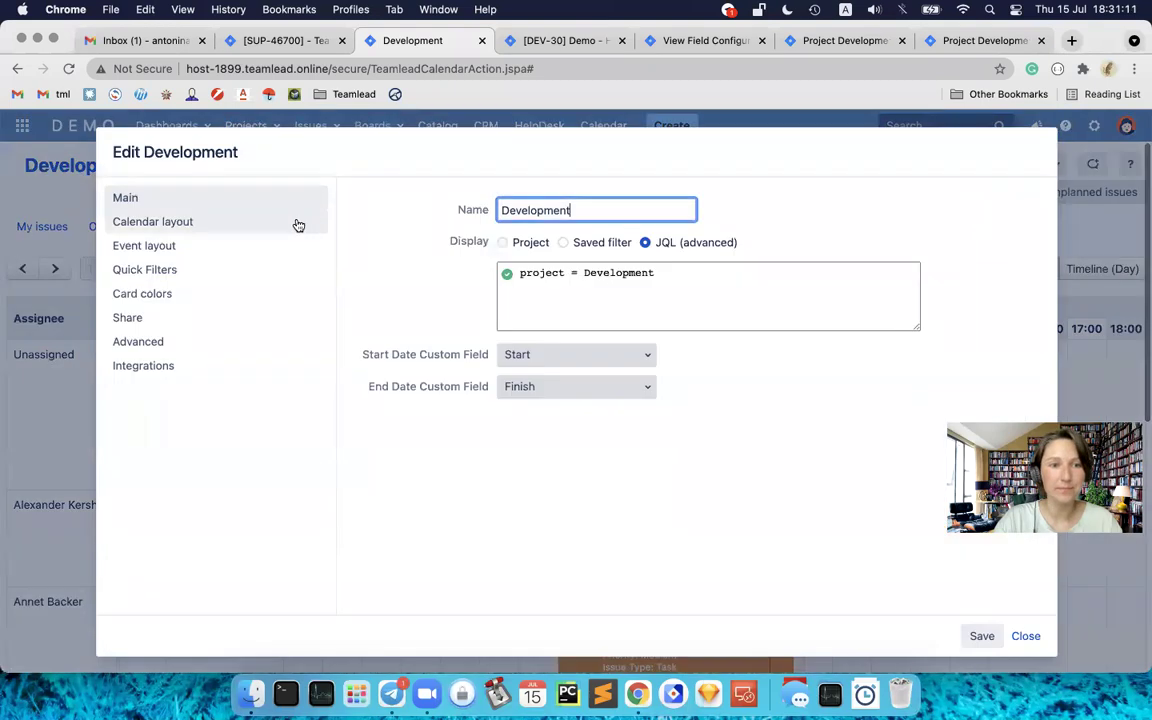
{"action": "left_click", "coordinate": [172, 246]}
{"action": "left_click", "coordinate": [665, 292]}
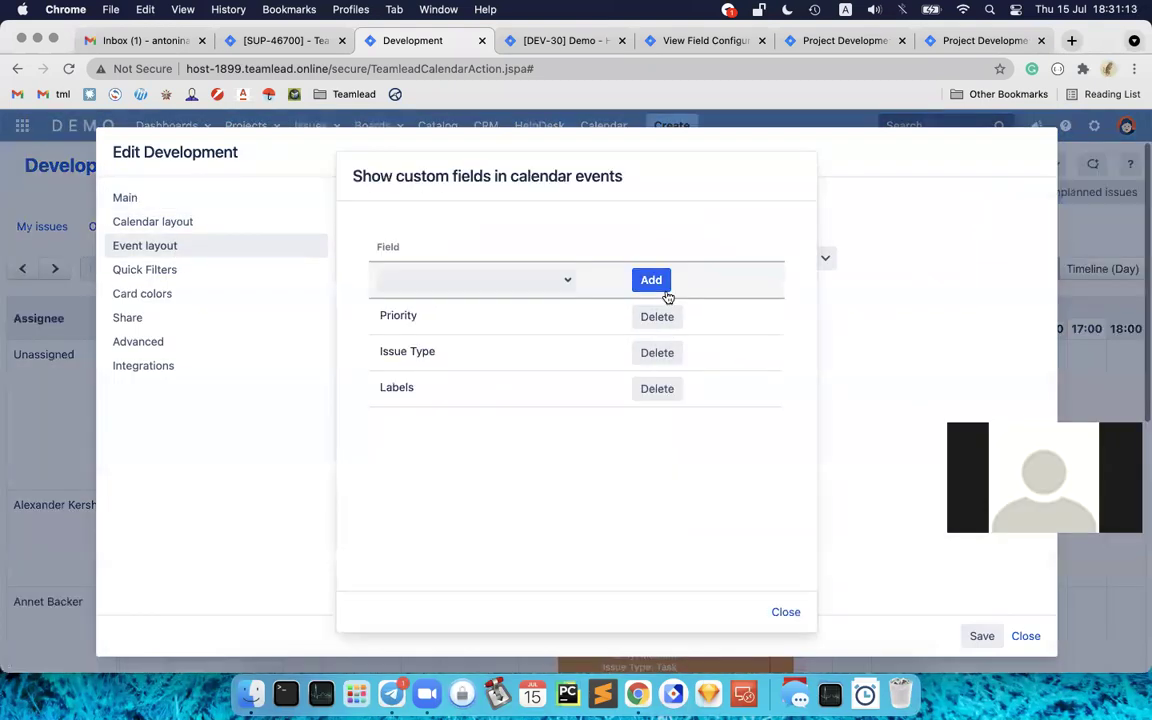
{"action": "left_click", "coordinate": [782, 614]}
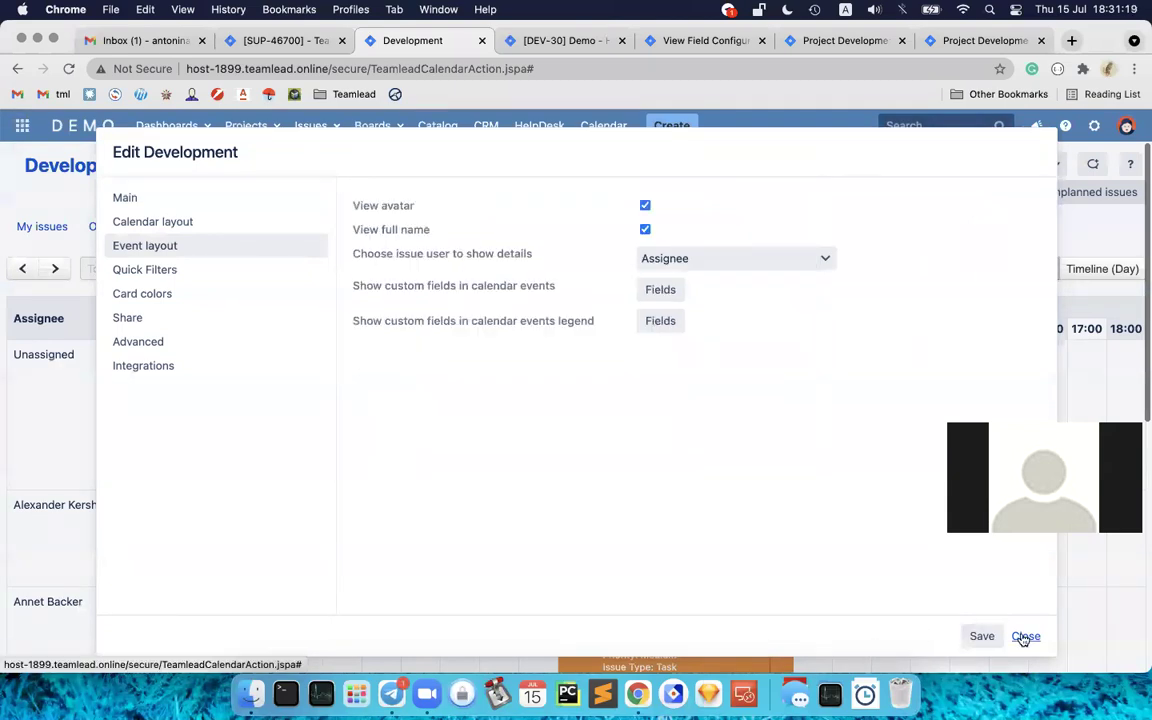
Step: Compare the custom field lists for the calendar events legend and for calendar events, and close the calendar settings without saving
{"action": "left_click", "coordinate": [659, 324]}
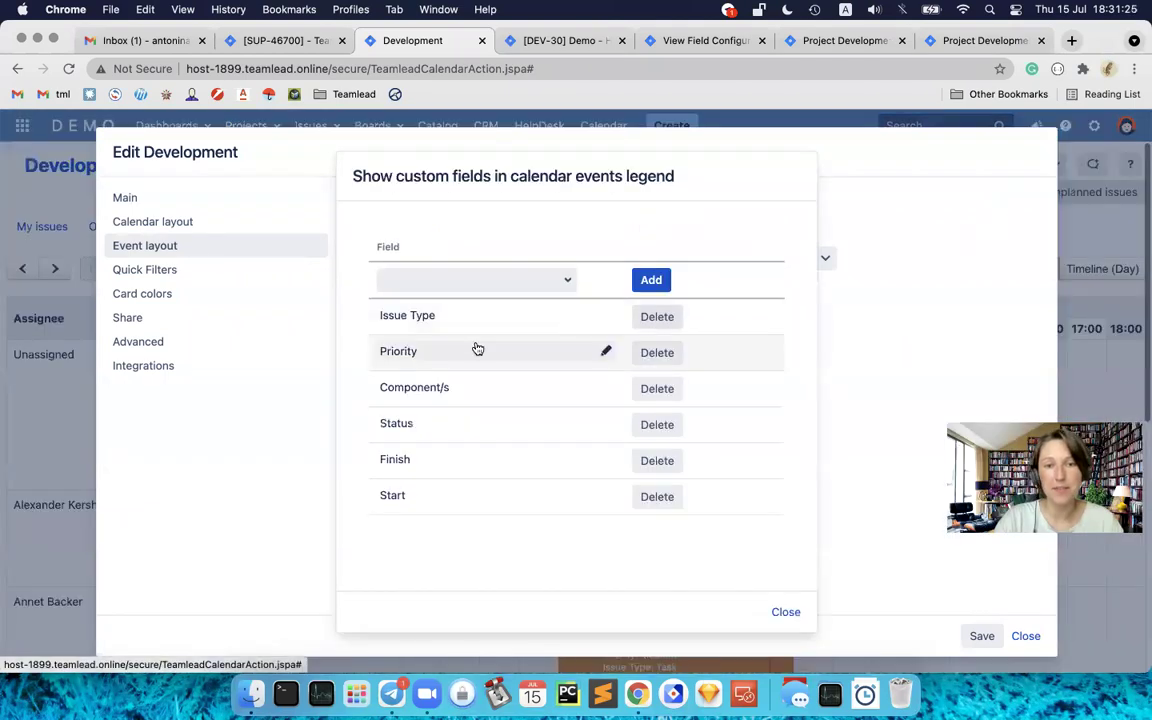
{"action": "left_click", "coordinate": [785, 613]}
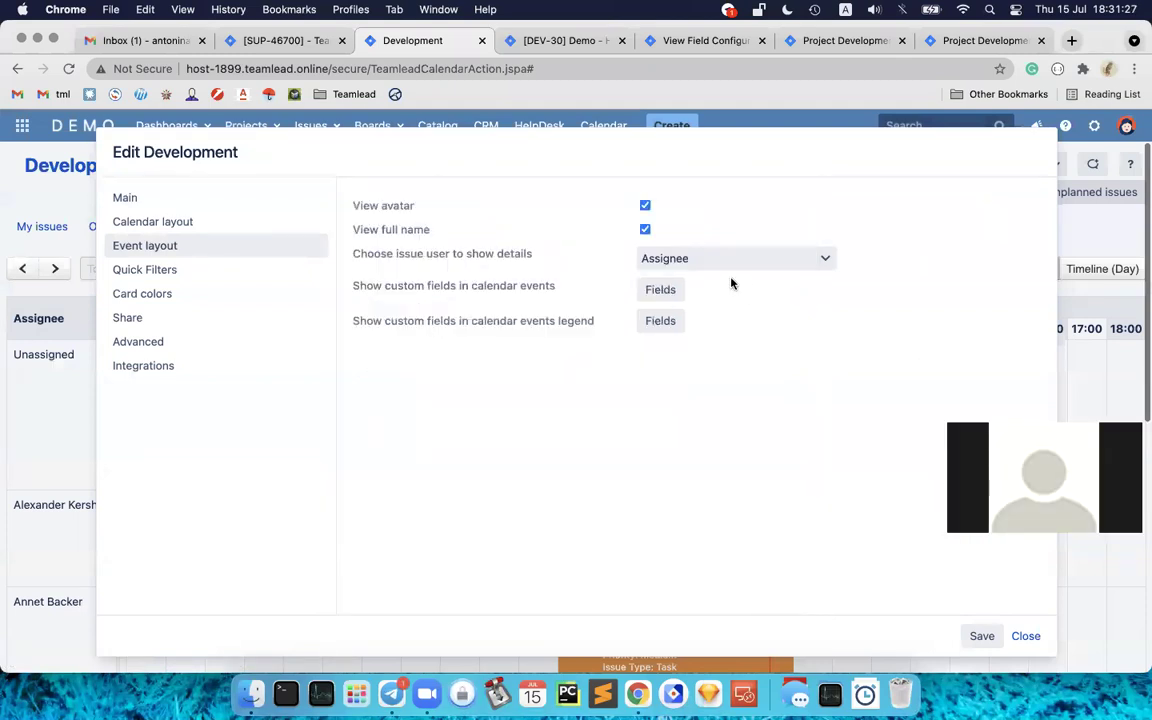
{"action": "left_click", "coordinate": [657, 290]}
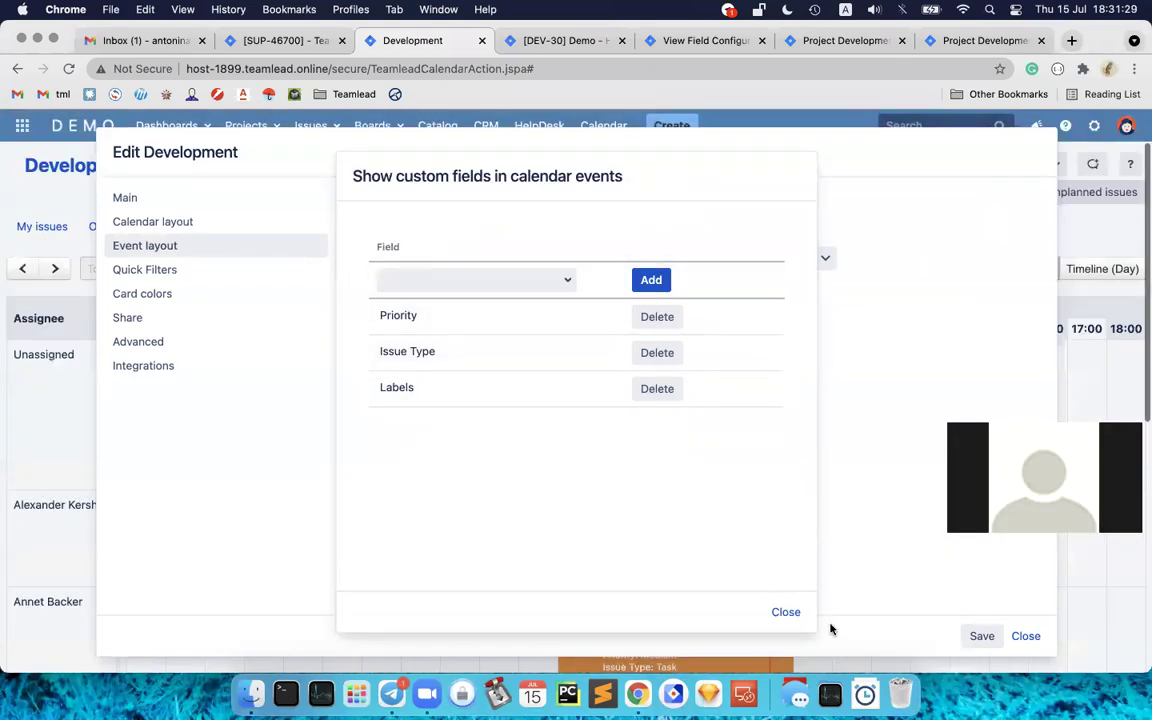
{"action": "left_click", "coordinate": [785, 612]}
{"action": "left_click", "coordinate": [659, 324]}
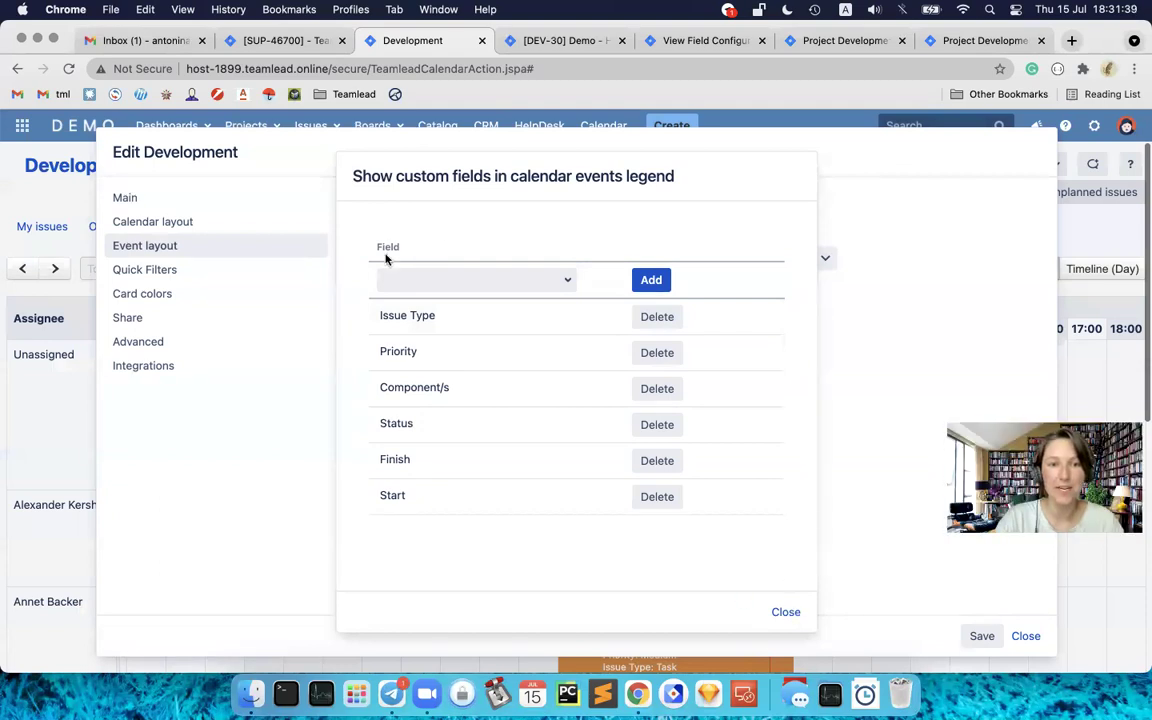
{"action": "left_click", "coordinate": [786, 613]}
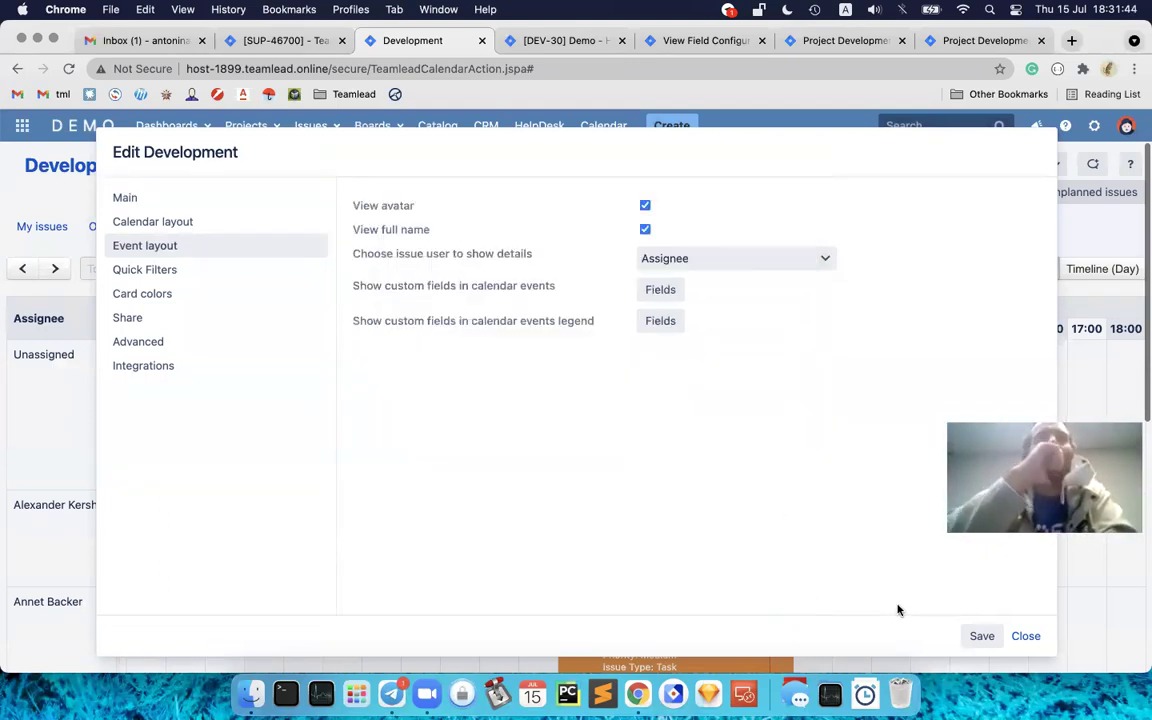
{"action": "left_click", "coordinate": [1026, 636]}
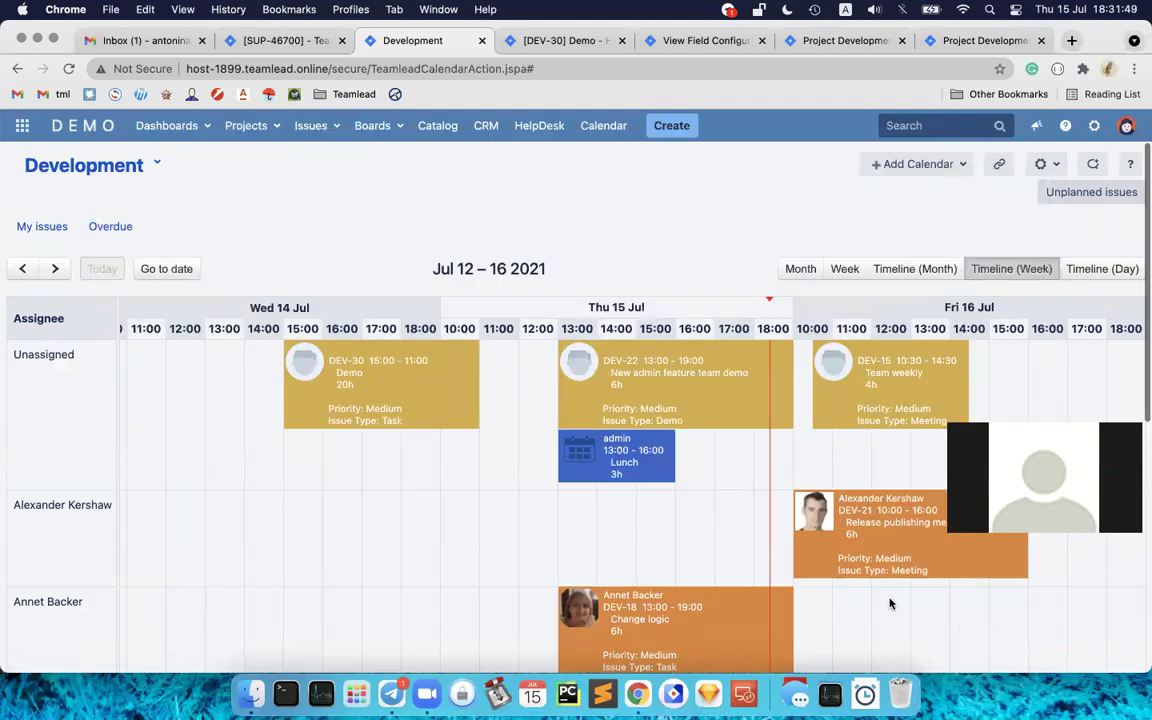
{"action": "scroll", "coordinate": [700, 563], "scroll_direction": "down", "scroll_amount": 3}
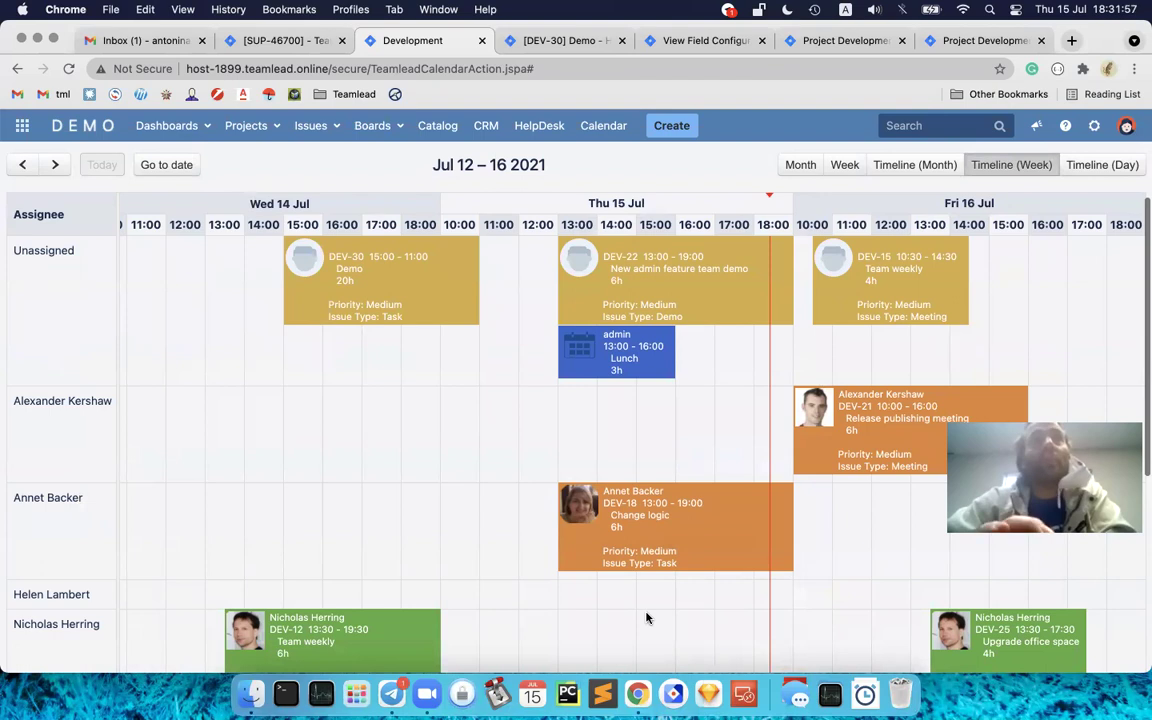
{"action": "scroll", "coordinate": [646, 618], "scroll_direction": "down", "scroll_amount": 2}
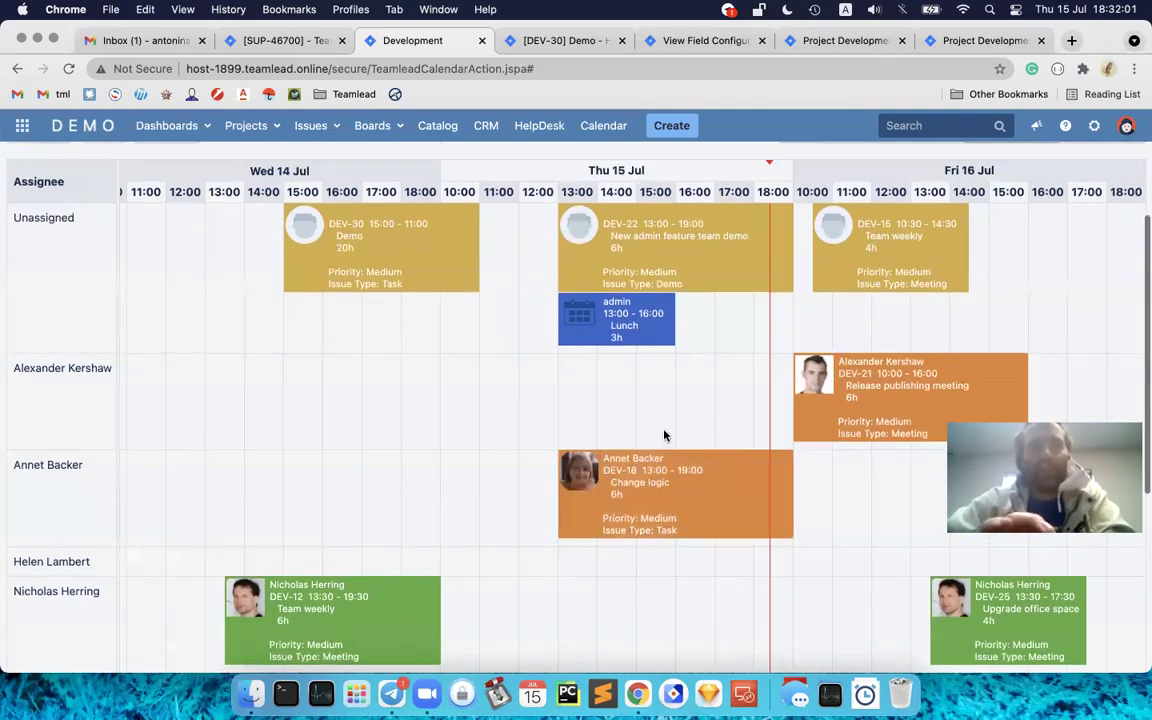
{"action": "scroll", "coordinate": [663, 437], "scroll_direction": "up", "scroll_amount": 2}
{"action": "scroll", "coordinate": [663, 437], "scroll_direction": "down", "scroll_amount": 2}
{"action": "scroll", "coordinate": [663, 437], "scroll_direction": "down", "scroll_amount": 3}
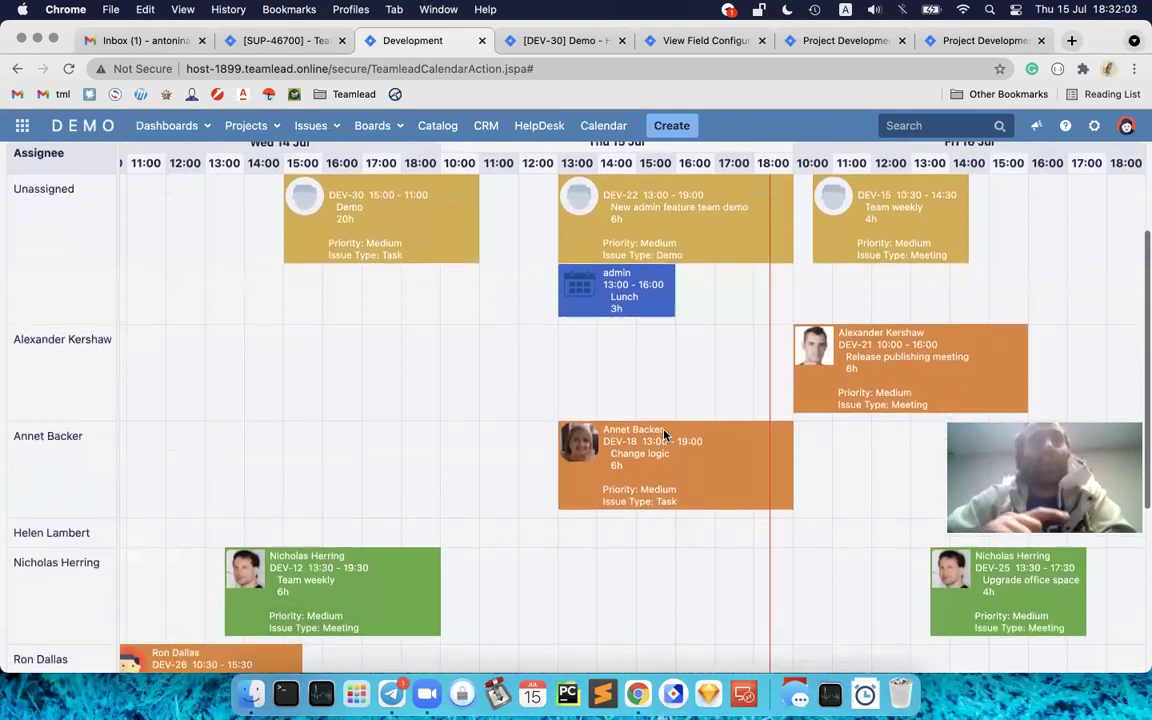
Step: Open the DEV-22 issue from its calendar event, review its details, and close the issue's browser tab
{"action": "scroll", "coordinate": [663, 437], "scroll_direction": "up", "scroll_amount": 3}
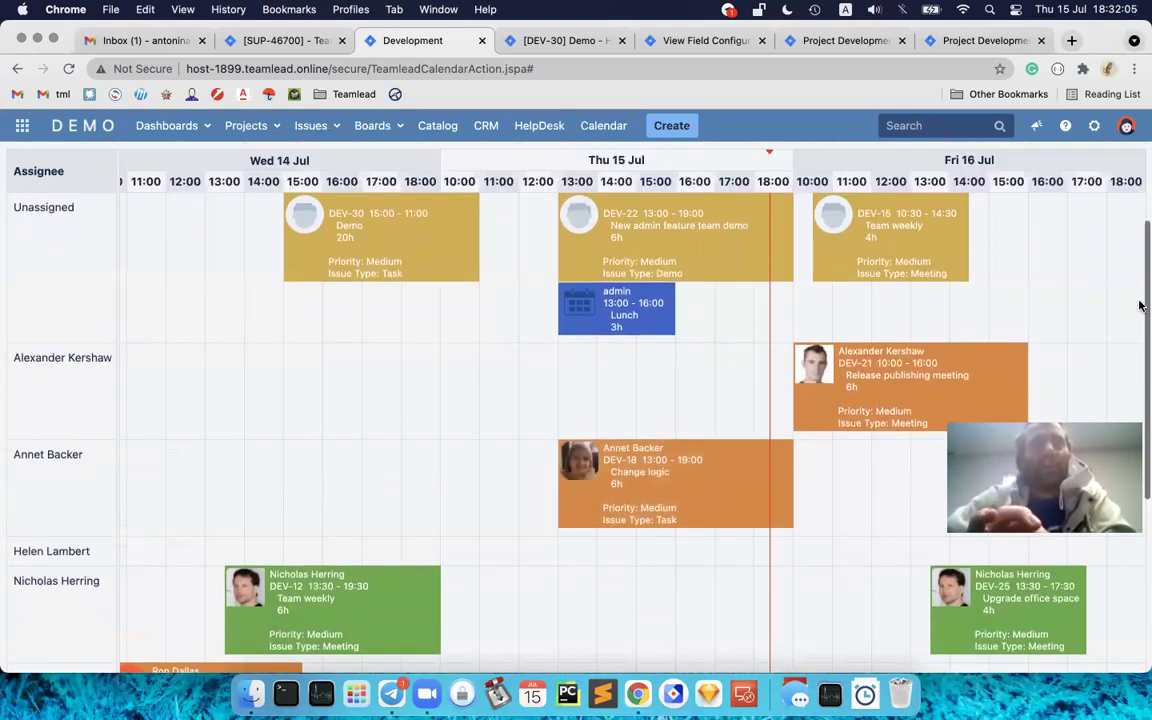
{"action": "scroll", "coordinate": [1114, 328], "scroll_direction": "down", "scroll_amount": 2}
{"action": "scroll", "coordinate": [1114, 328], "scroll_direction": "up", "scroll_amount": 2}
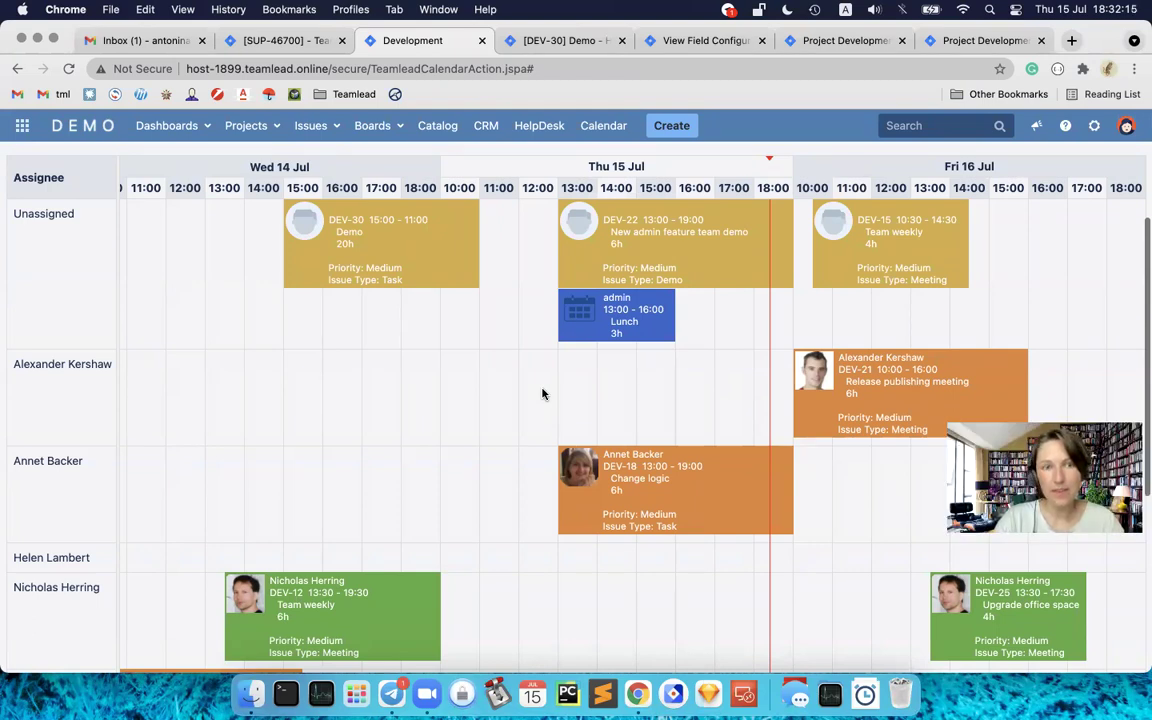
{"action": "scroll", "coordinate": [542, 394], "scroll_direction": "up", "scroll_amount": 1}
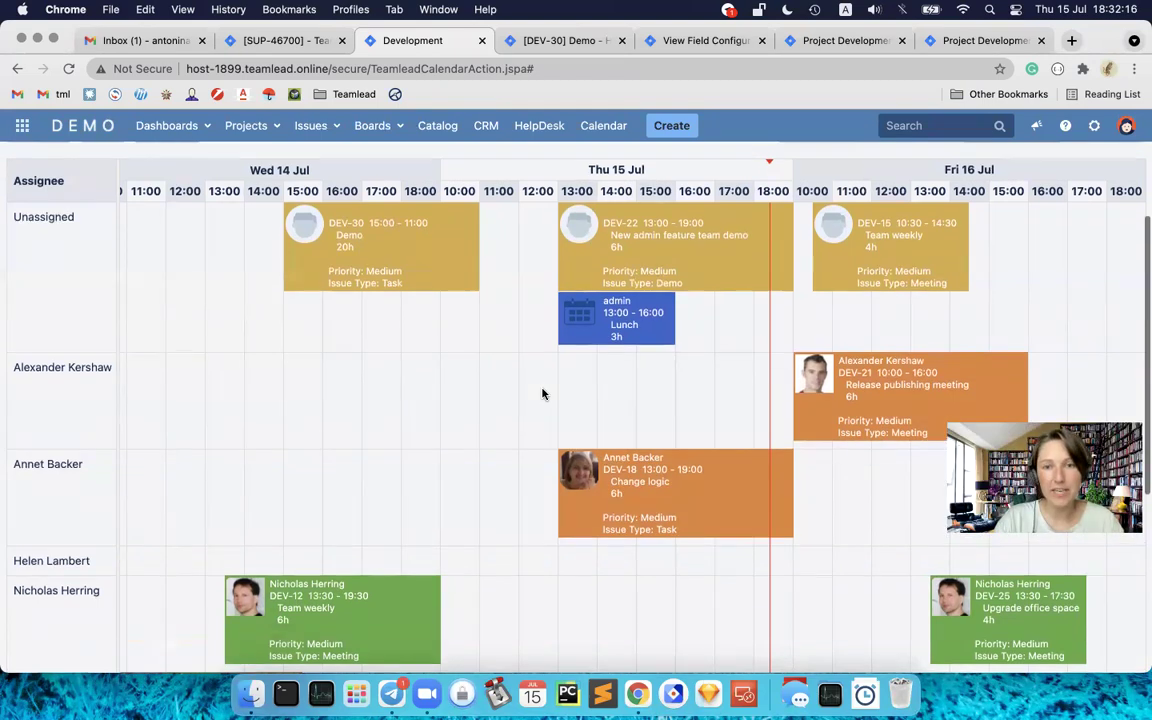
{"action": "left_click", "coordinate": [620, 244]}
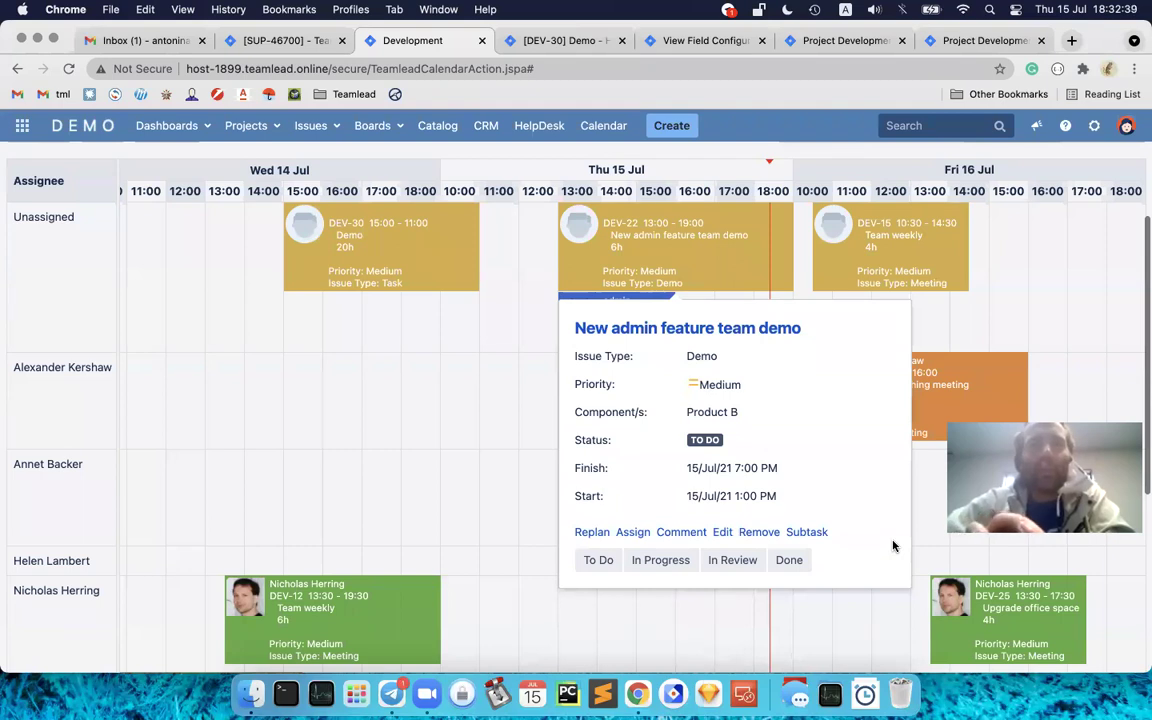
{"action": "left_click", "coordinate": [676, 330]}
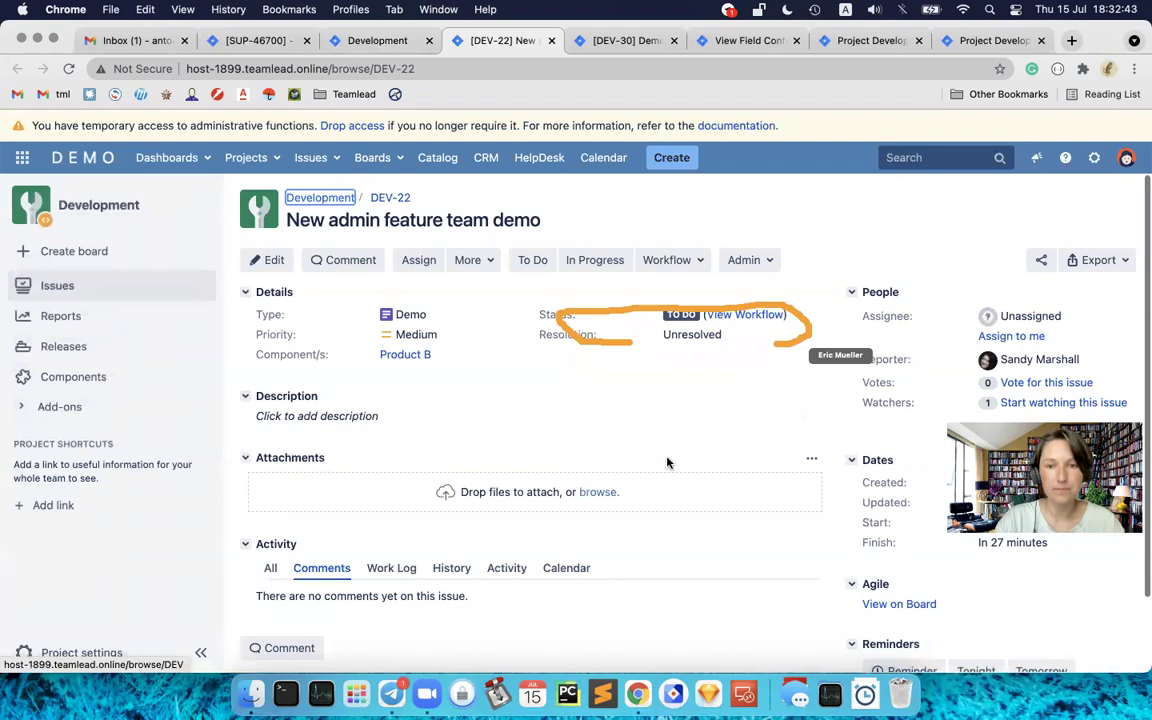
{"action": "left_click", "coordinate": [551, 41]}
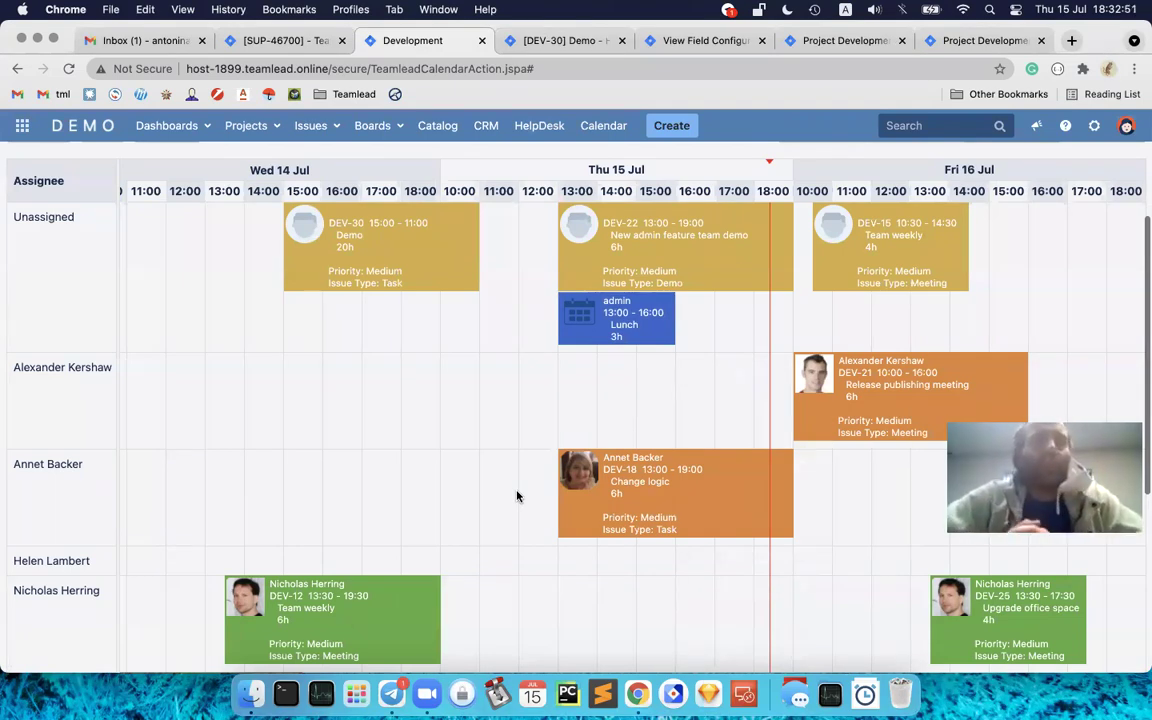
Step: Widen the Assignee column of the weekly timeline slightly
{"action": "scroll", "coordinate": [517, 496], "scroll_direction": "up", "scroll_amount": 3}
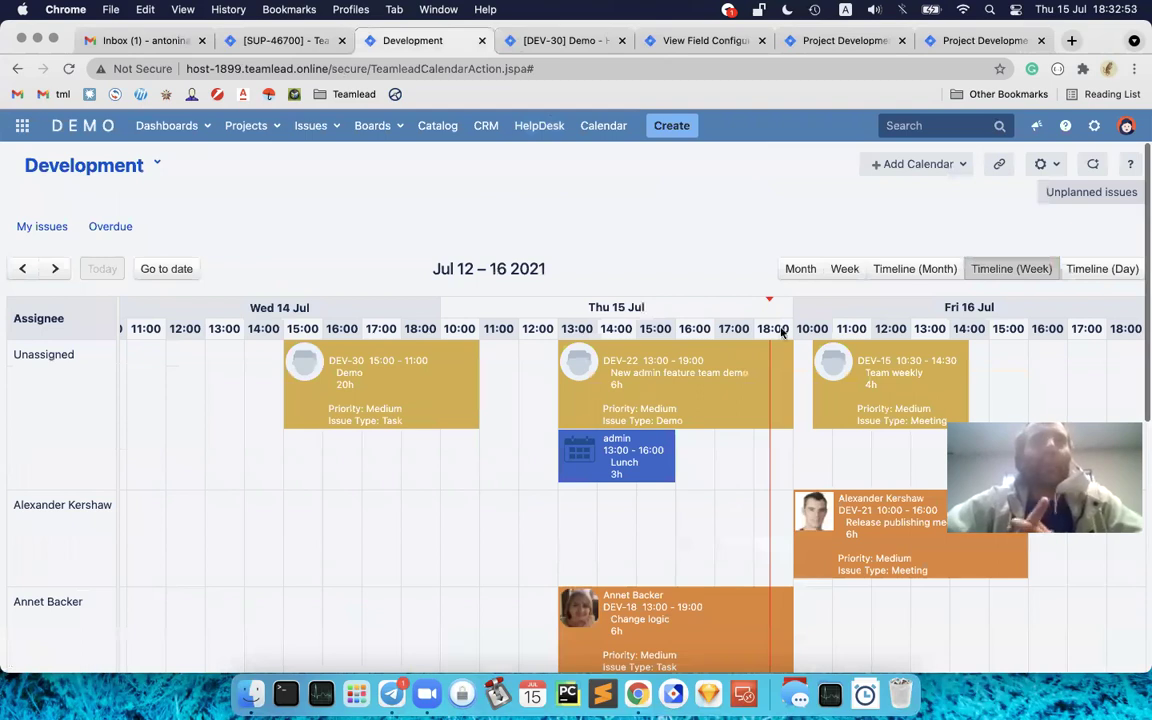
{"action": "scroll", "coordinate": [780, 424], "scroll_direction": "down", "scroll_amount": 1}
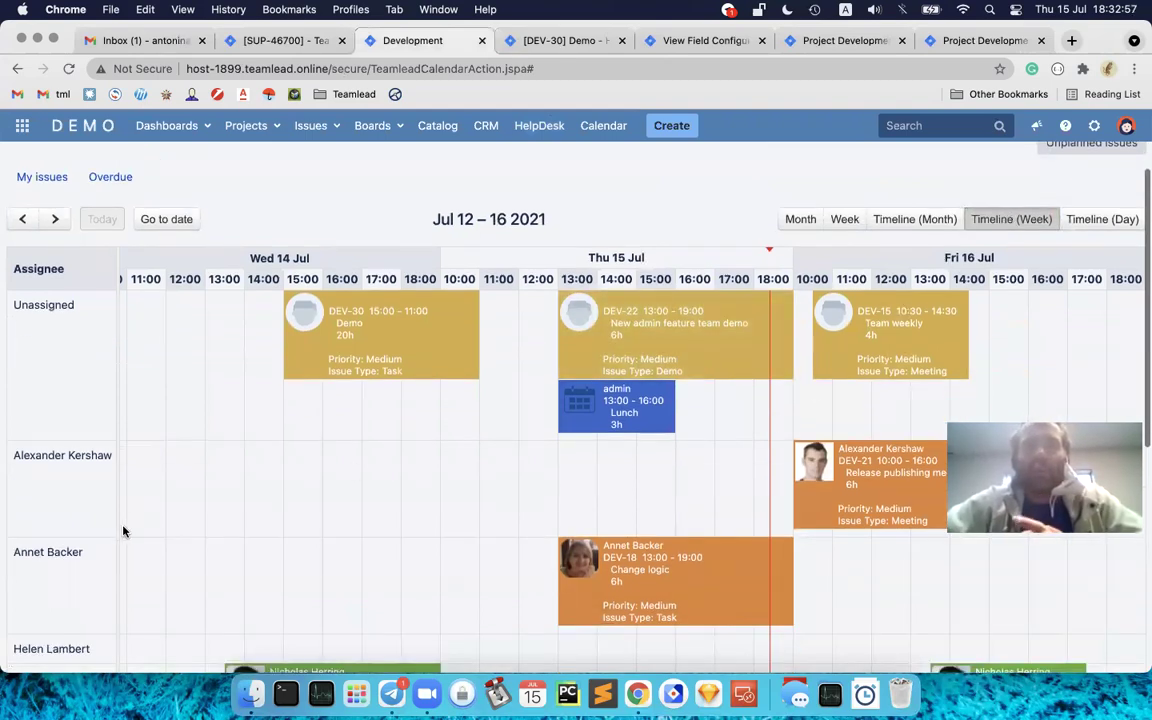
{"action": "left_click_drag", "start_coordinate": [116, 525], "coordinate": [159, 527]}
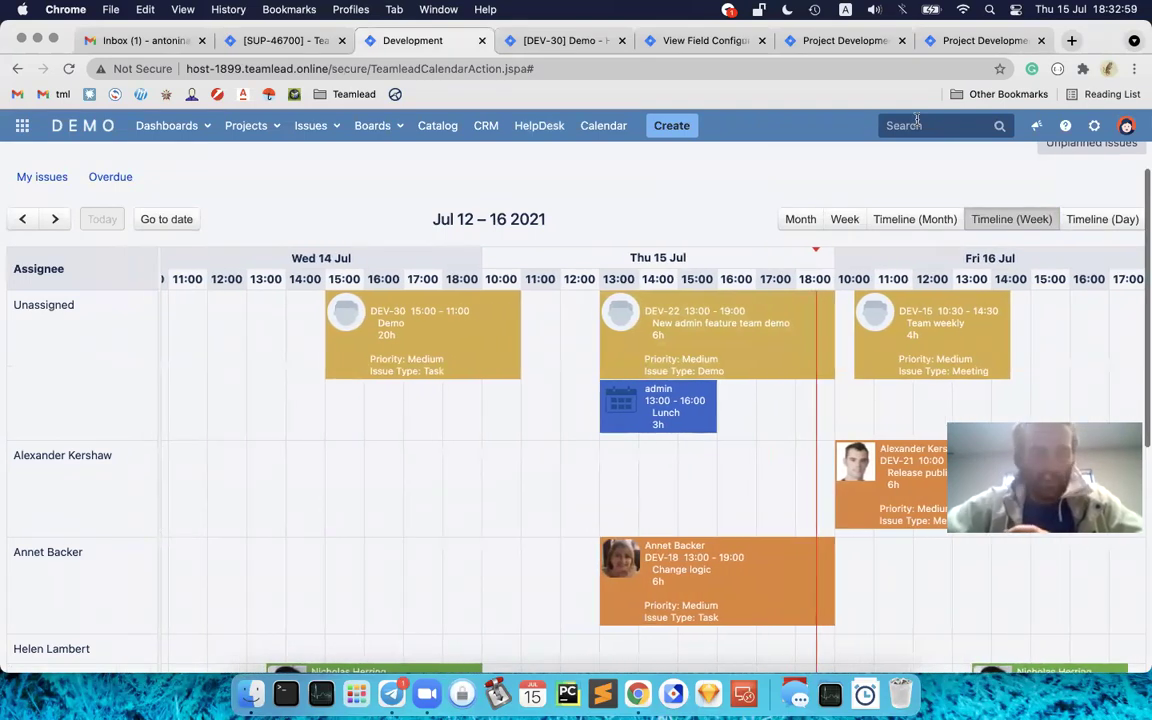
Step: Enable the Year and Timeline (Year) modes in the Development calendar's layout settings and save the changes
{"action": "scroll", "coordinate": [1045, 184], "scroll_direction": "up", "scroll_amount": 1}
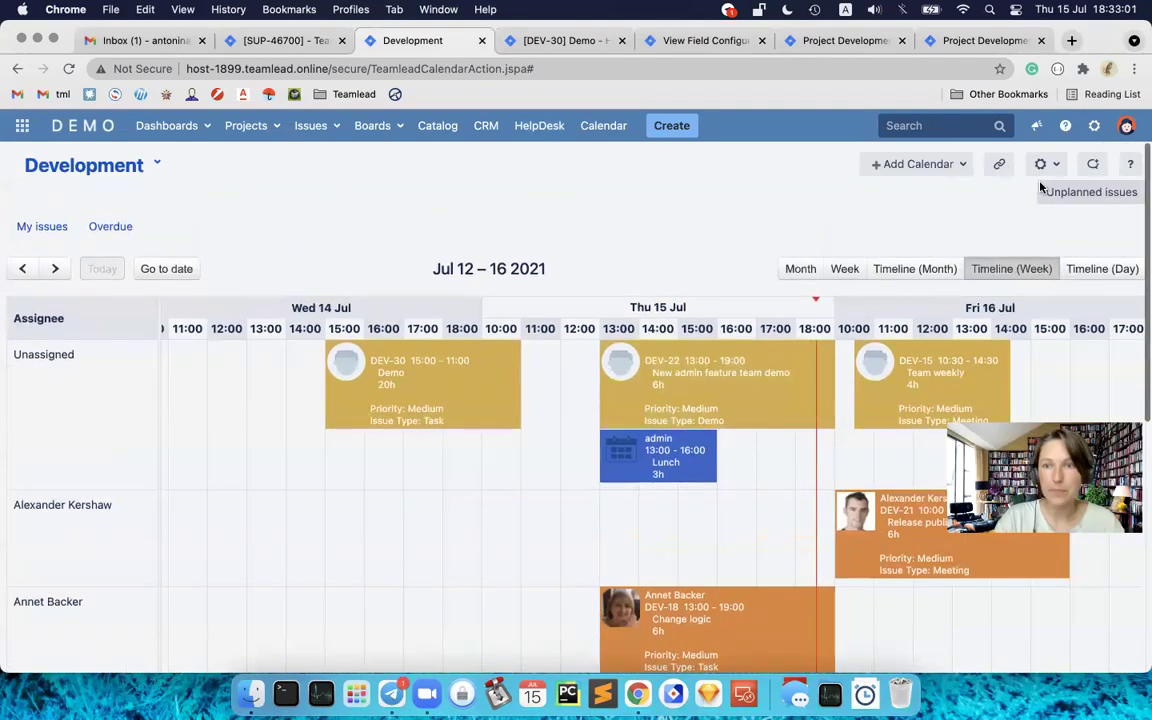
{"action": "left_click", "coordinate": [1044, 165]}
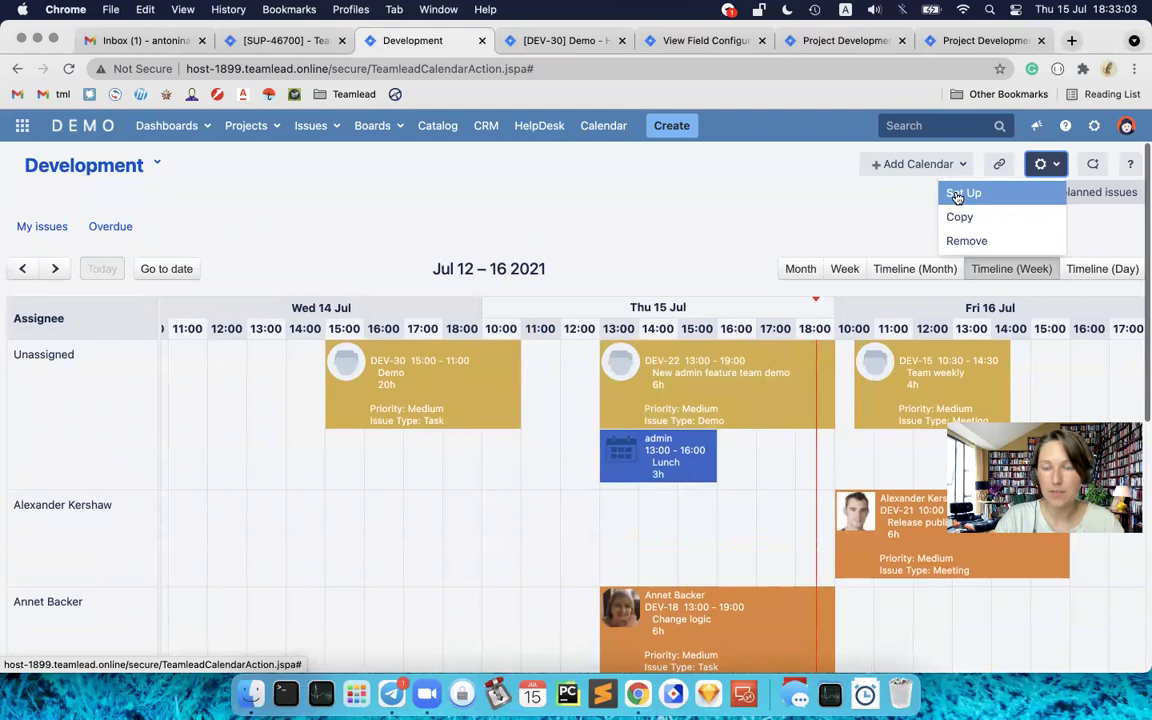
{"action": "left_click", "coordinate": [960, 193]}
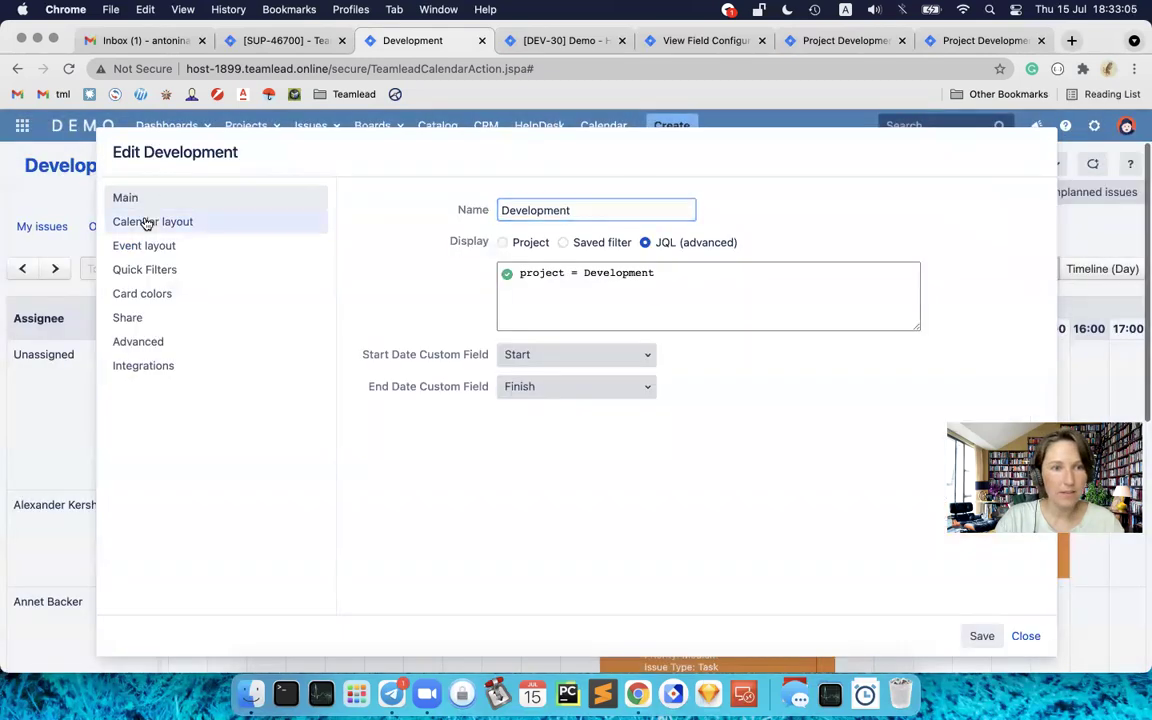
{"action": "left_click", "coordinate": [146, 222]}
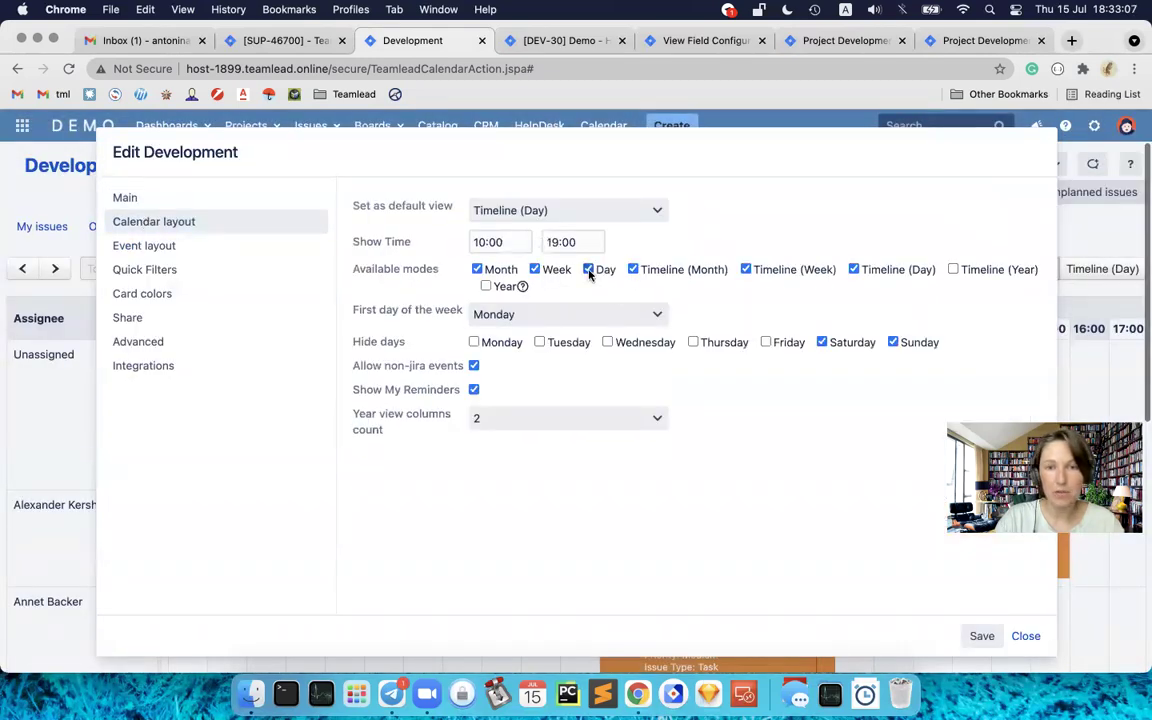
{"action": "left_click", "coordinate": [486, 286]}
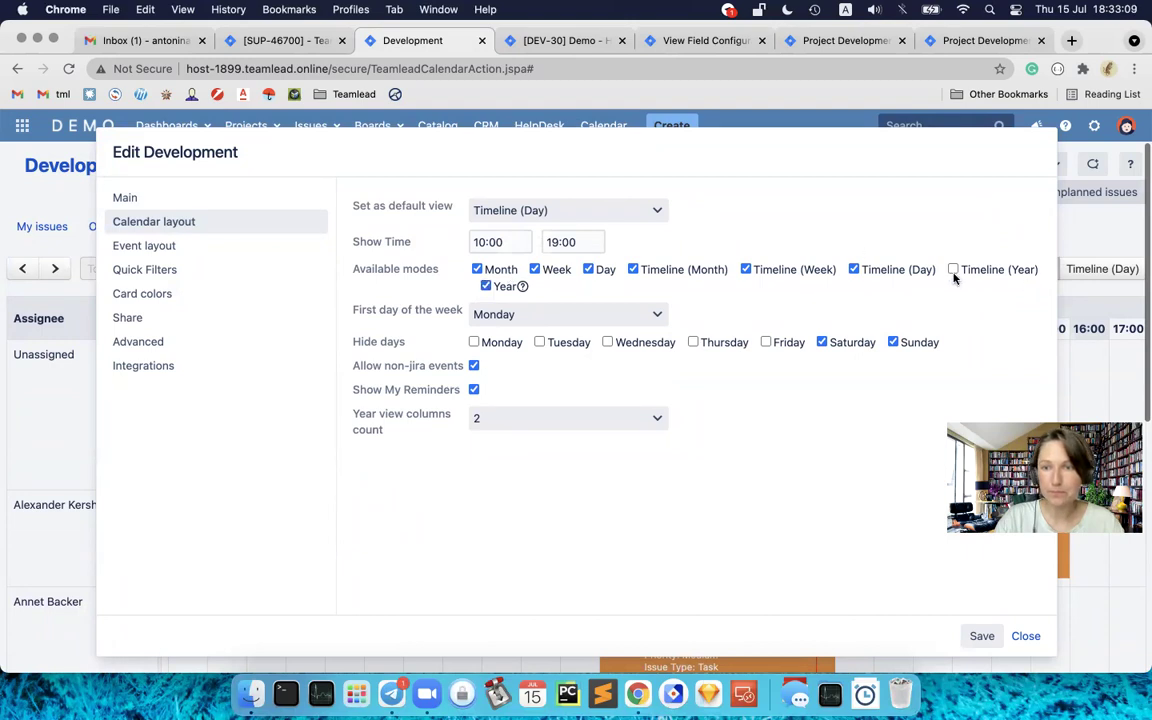
{"action": "left_click", "coordinate": [981, 636]}
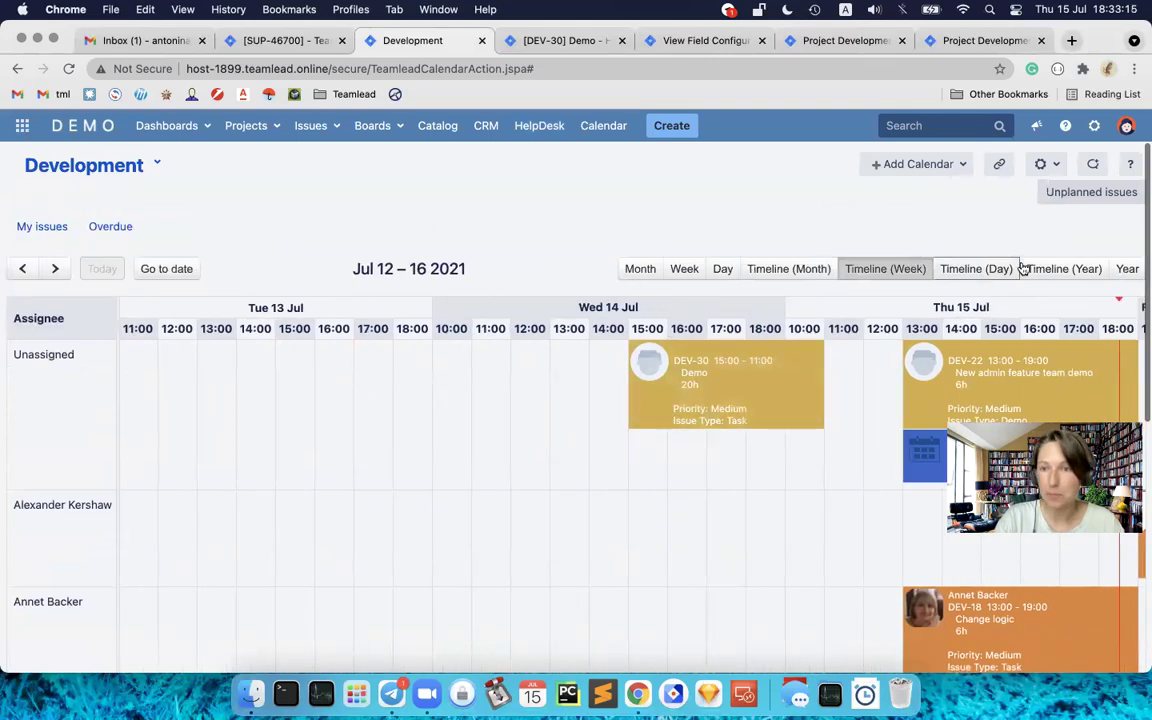
Step: Switch the Development calendar to Month view and look through the July 2021 events
{"action": "scroll", "coordinate": [892, 242], "scroll_direction": "down", "scroll_amount": 1}
{"action": "scroll", "coordinate": [848, 501], "scroll_direction": "right", "scroll_amount": 5}
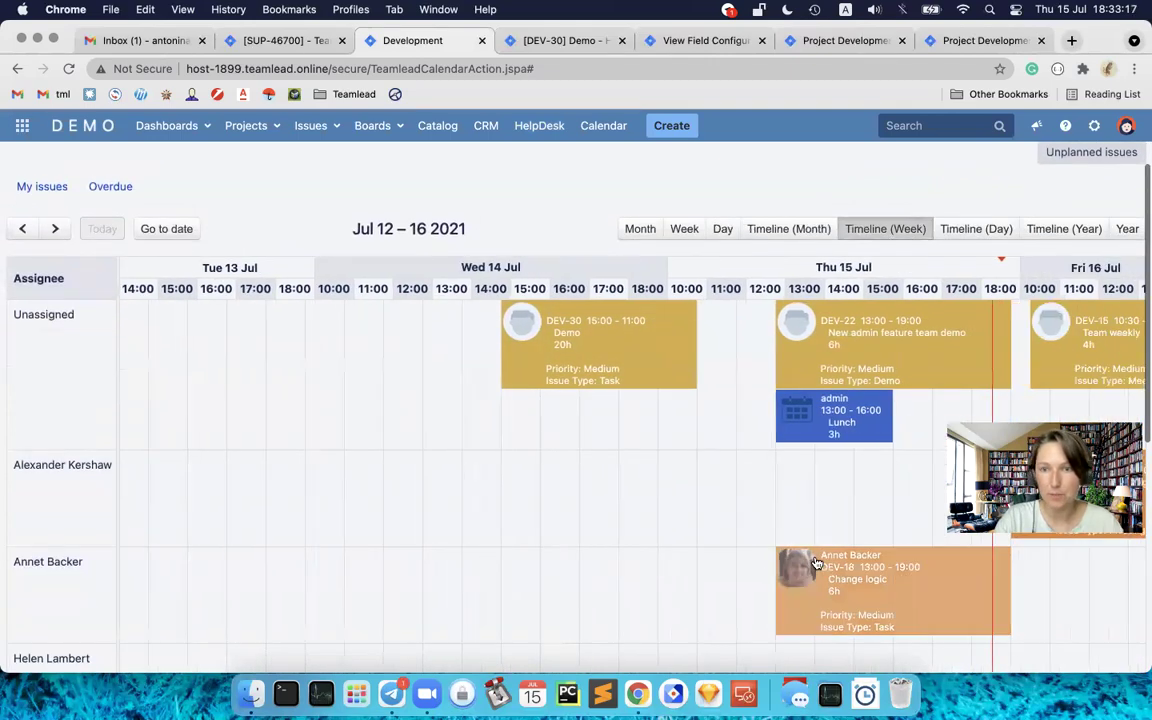
{"action": "scroll", "coordinate": [816, 563], "scroll_direction": "right", "scroll_amount": 2}
{"action": "left_click", "coordinate": [637, 229]}
{"action": "scroll", "coordinate": [604, 404], "scroll_direction": "down", "scroll_amount": 2}
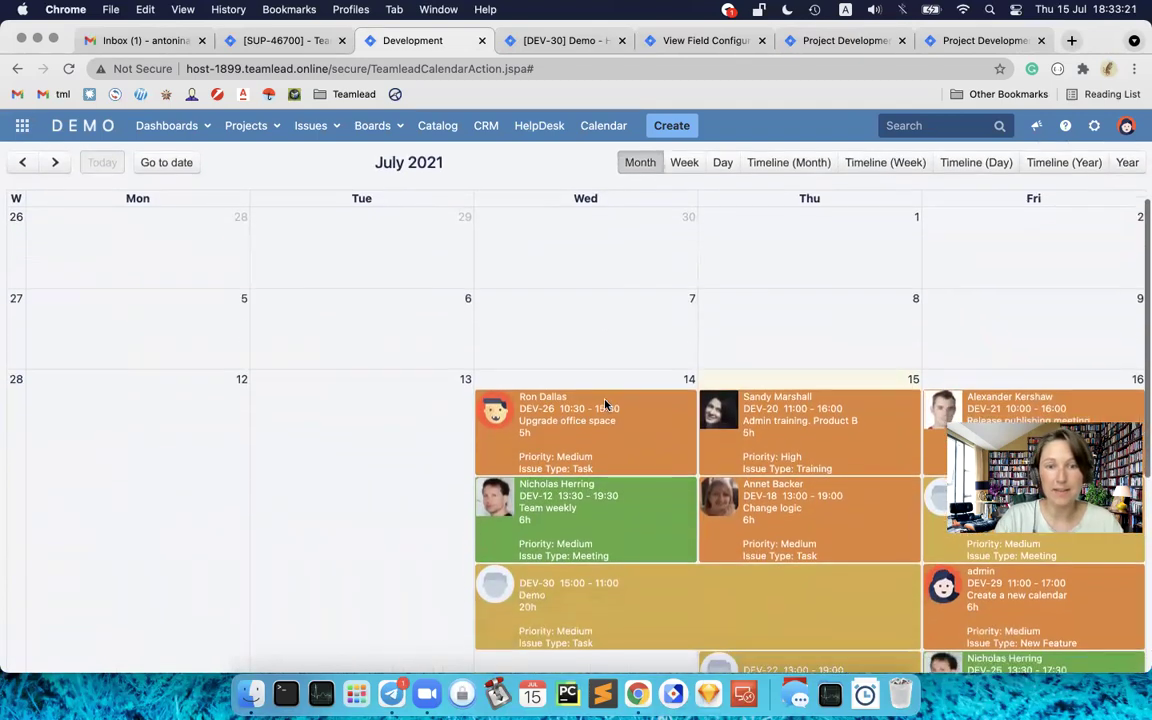
{"action": "scroll", "coordinate": [604, 404], "scroll_direction": "down", "scroll_amount": 2}
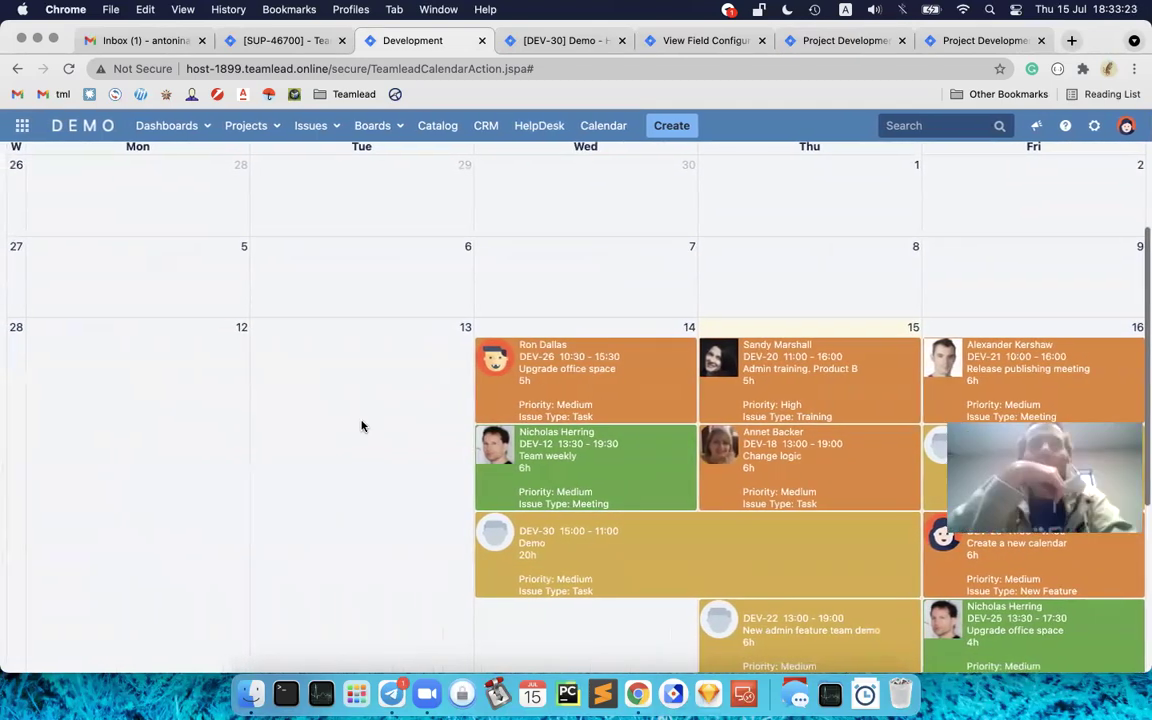
{"action": "scroll", "coordinate": [362, 426], "scroll_direction": "down", "scroll_amount": 4}
{"action": "scroll", "coordinate": [362, 426], "scroll_direction": "up", "scroll_amount": 3}
{"action": "scroll", "coordinate": [362, 426], "scroll_direction": "up", "scroll_amount": 1}
{"action": "scroll", "coordinate": [362, 426], "scroll_direction": "down", "scroll_amount": 2}
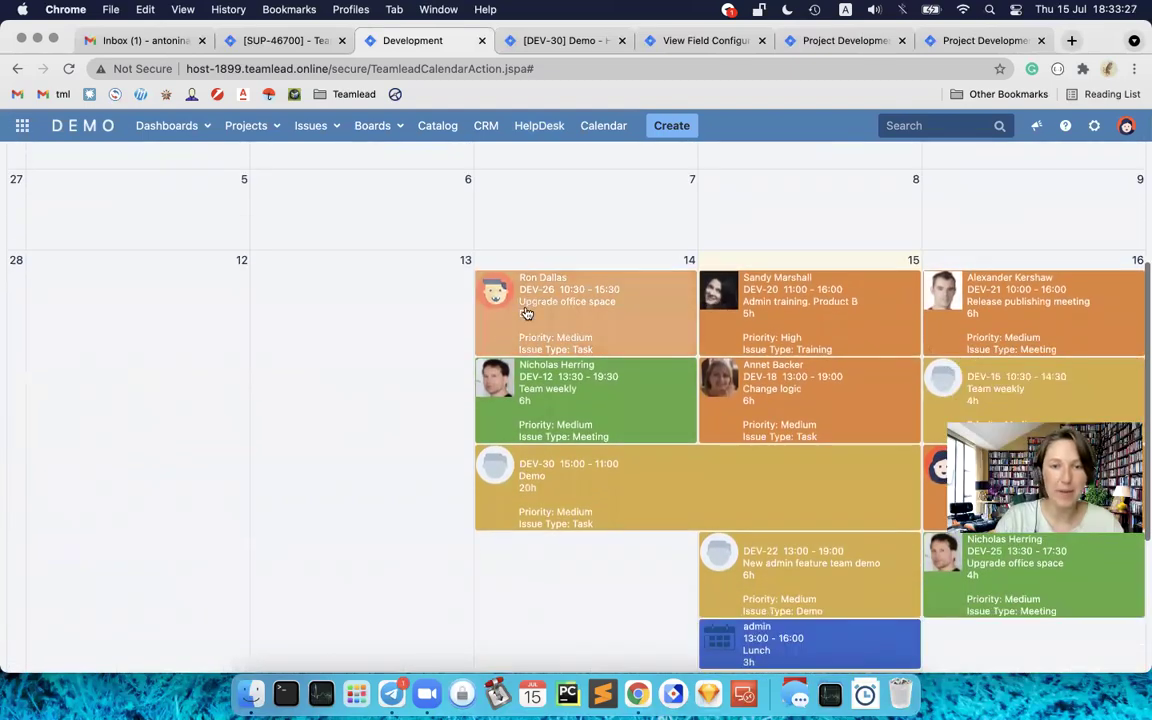
{"action": "scroll", "coordinate": [393, 306], "scroll_direction": "down", "scroll_amount": 2}
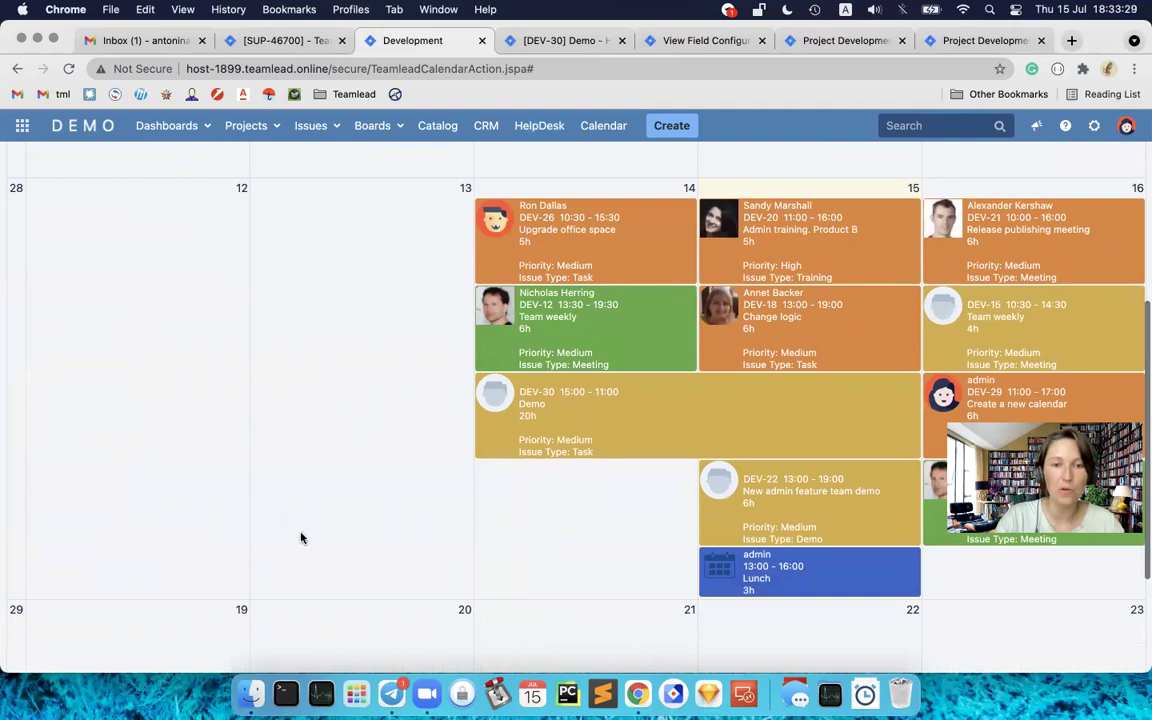
{"action": "scroll", "coordinate": [376, 492], "scroll_direction": "up", "scroll_amount": 7}
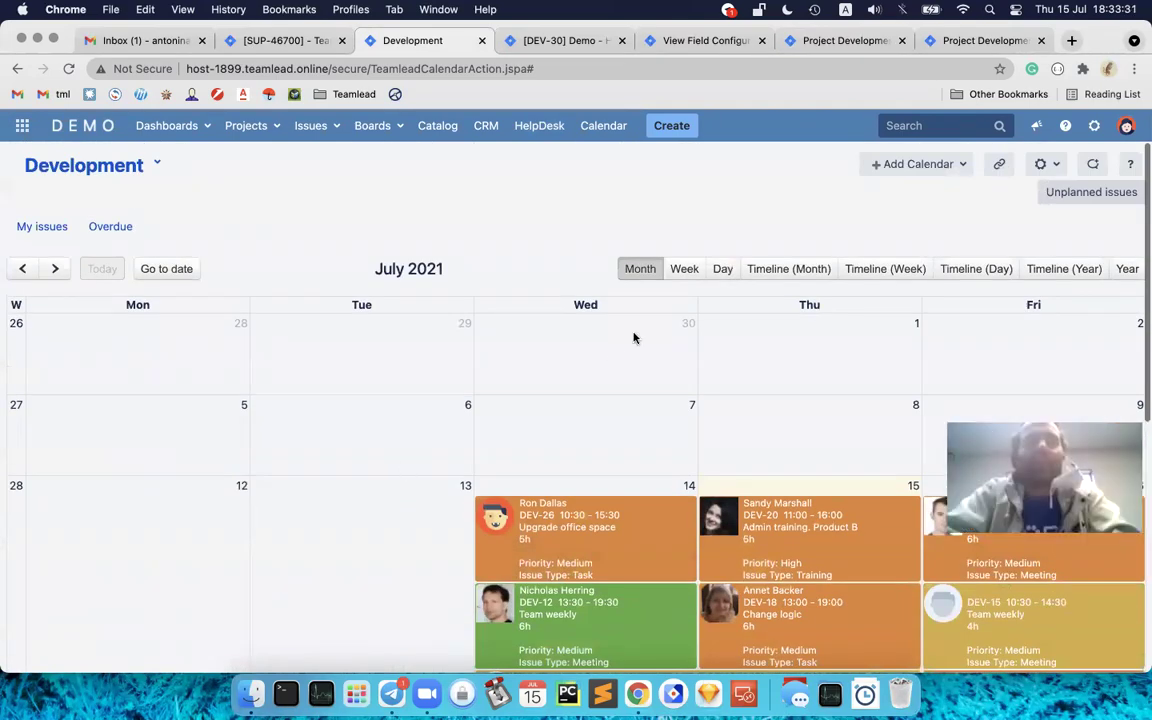
Step: View the calendar events in Week mode and in Day mode, looking over the full time range of each
{"action": "left_click", "coordinate": [684, 272]}
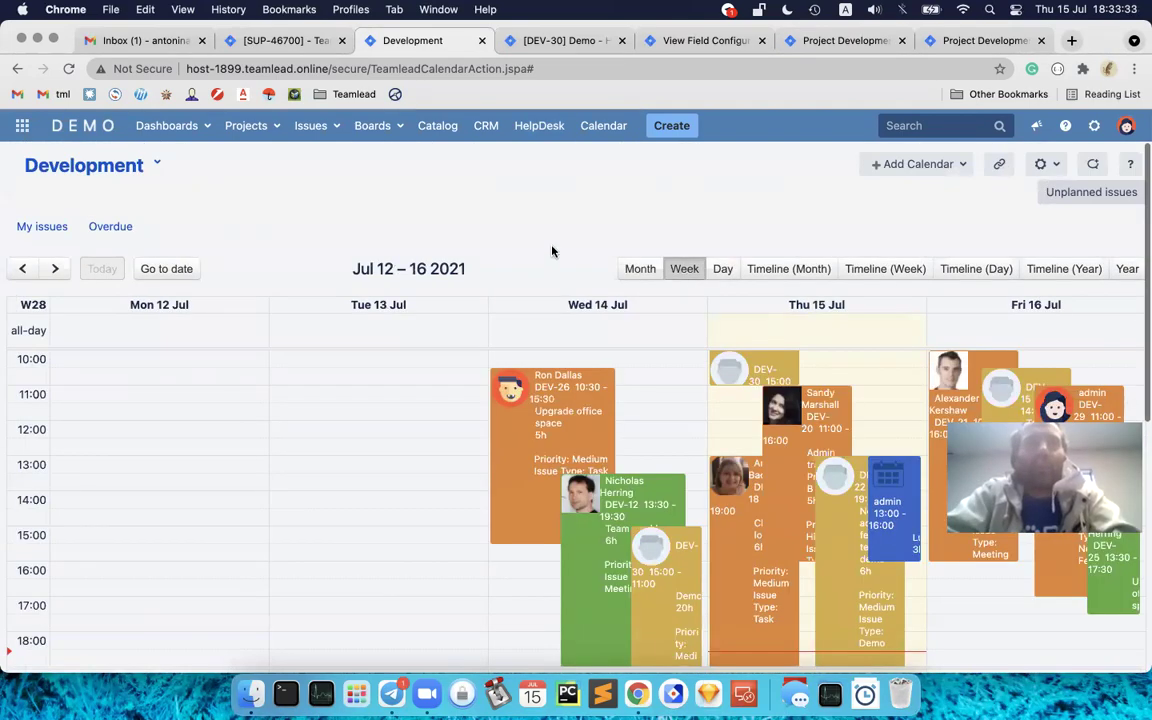
{"action": "scroll", "coordinate": [551, 251], "scroll_direction": "down", "scroll_amount": 2}
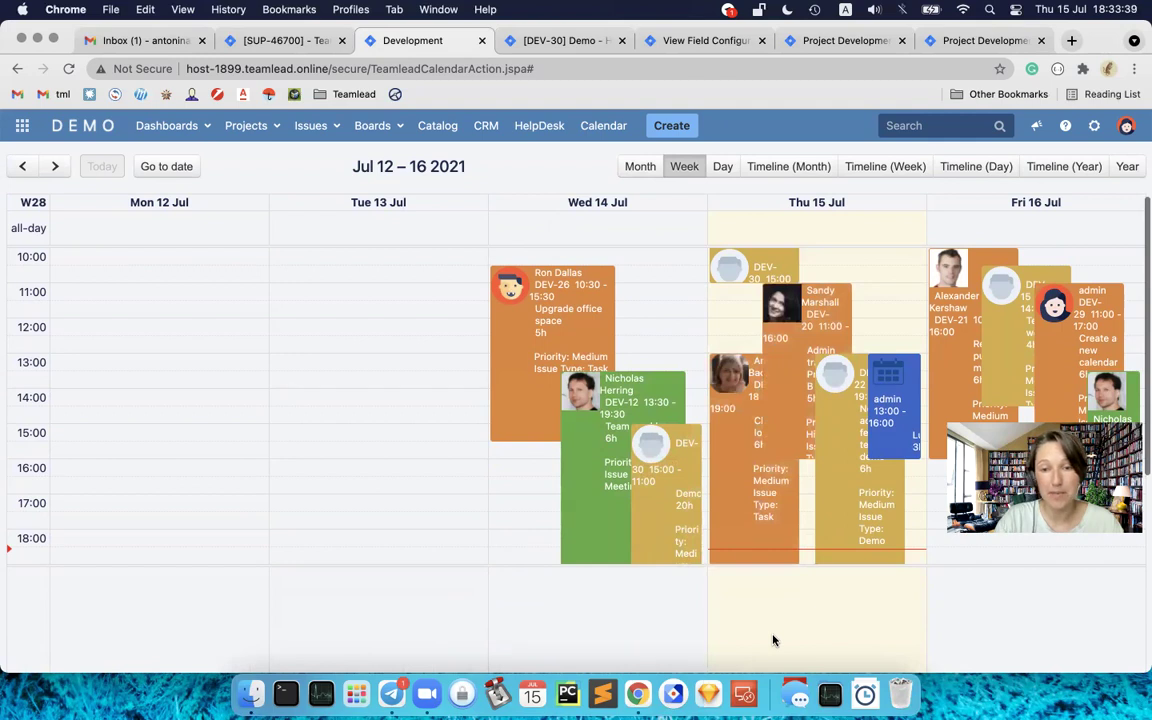
{"action": "scroll", "coordinate": [660, 652], "scroll_direction": "up", "scroll_amount": 3}
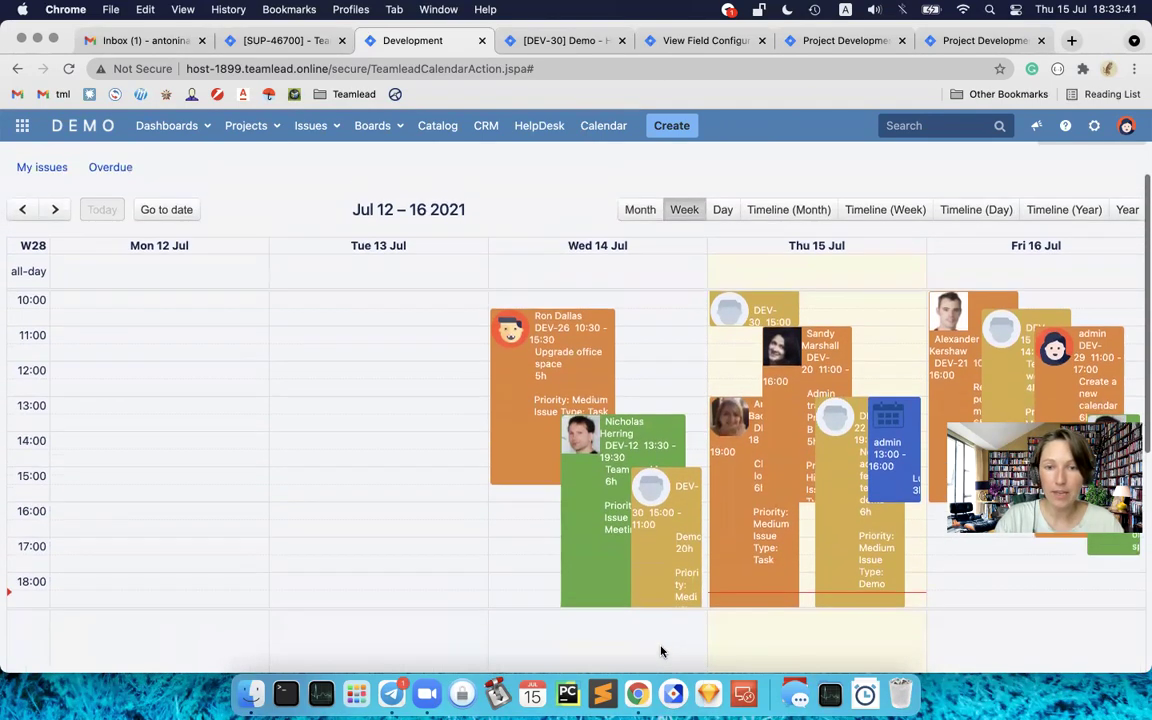
{"action": "left_click", "coordinate": [722, 267]}
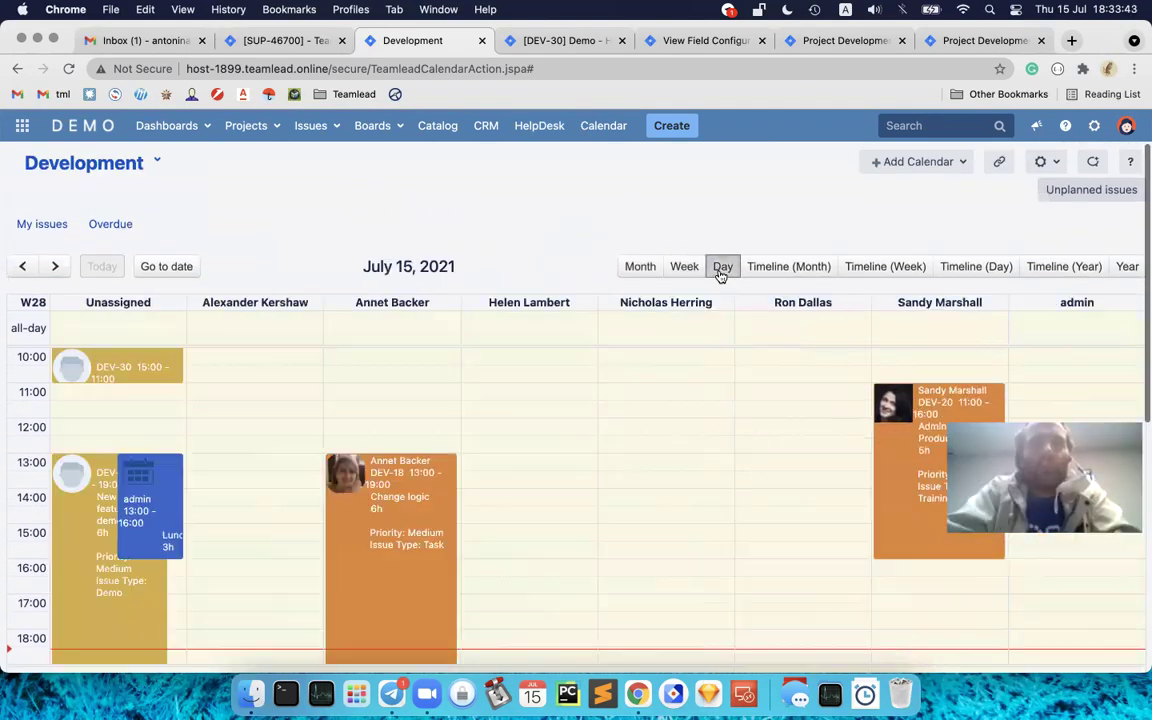
{"action": "scroll", "coordinate": [573, 200], "scroll_direction": "down", "scroll_amount": 2}
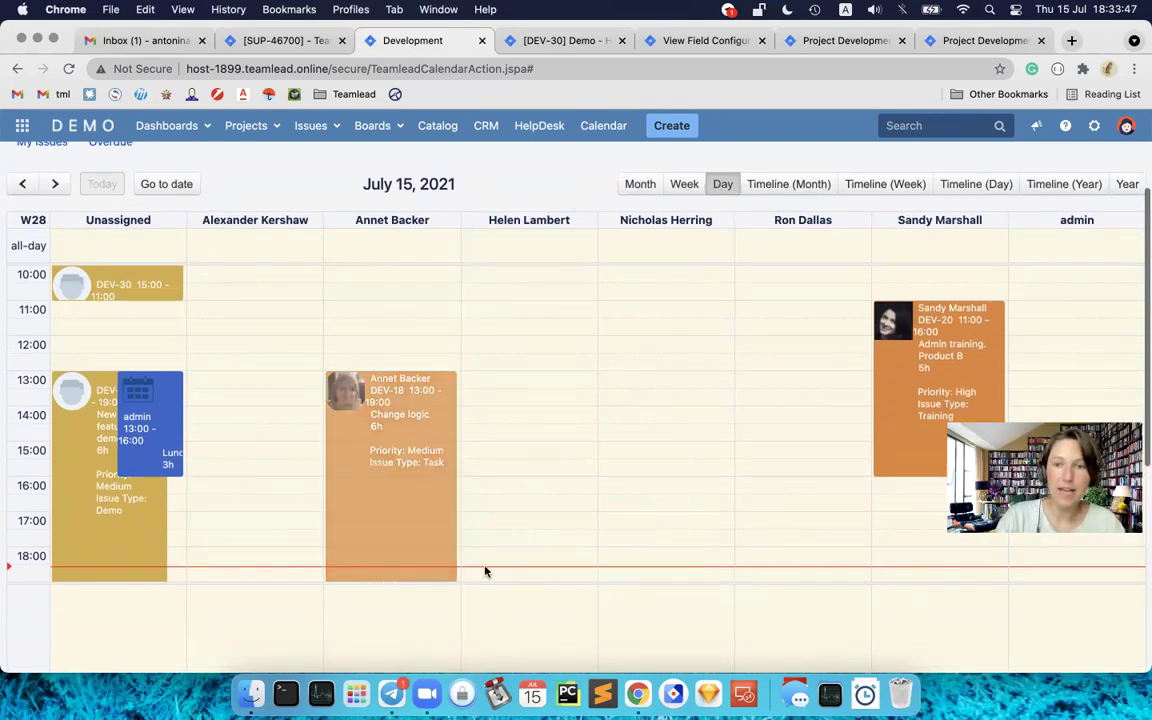
{"action": "scroll", "coordinate": [627, 405], "scroll_direction": "up", "scroll_amount": 2}
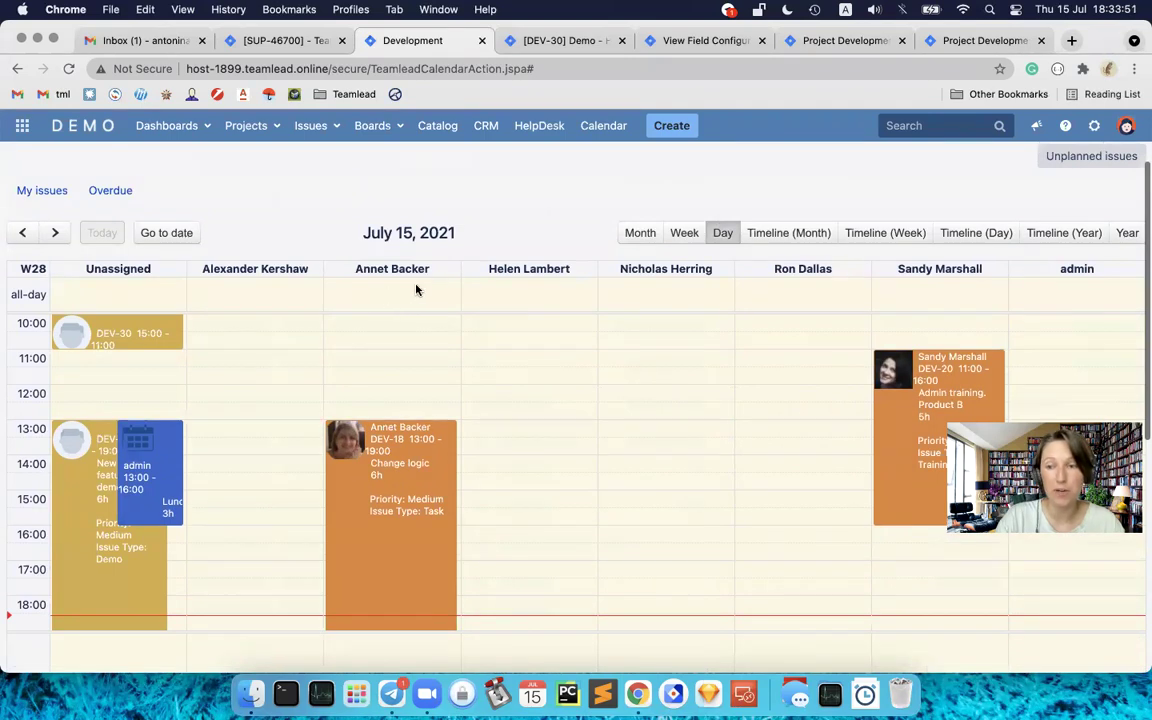
Step: Show the events in the Timeline (Month) mode and in the Timeline (Week) mode
{"action": "left_click", "coordinate": [798, 237]}
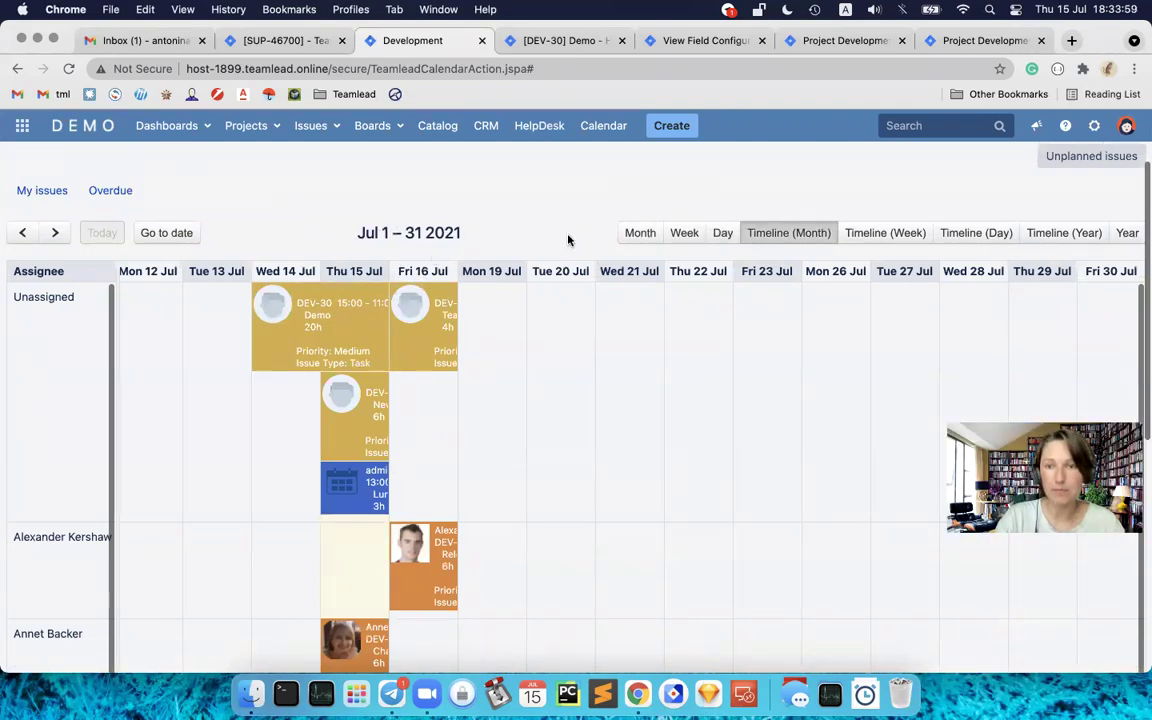
{"action": "left_click", "coordinate": [887, 237]}
{"action": "scroll", "coordinate": [751, 453], "scroll_direction": "right", "scroll_amount": 10}
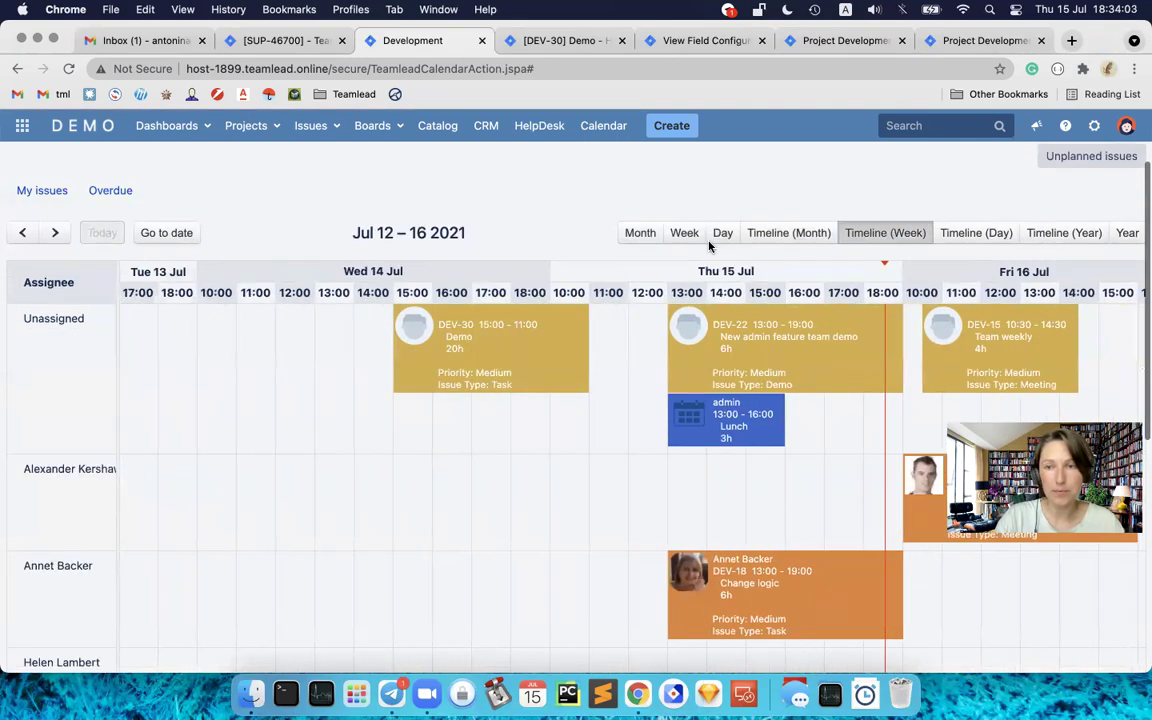
Step: Examine the events in the Timeline (Day) mode and display the Timeline (Year) mode
{"action": "left_click", "coordinate": [974, 235]}
{"action": "scroll", "coordinate": [684, 463], "scroll_direction": "right", "scroll_amount": 1}
{"action": "scroll", "coordinate": [684, 463], "scroll_direction": "left", "scroll_amount": 1}
{"action": "scroll", "coordinate": [363, 434], "scroll_direction": "right", "scroll_amount": 1}
{"action": "scroll", "coordinate": [566, 409], "scroll_direction": "left", "scroll_amount": 1}
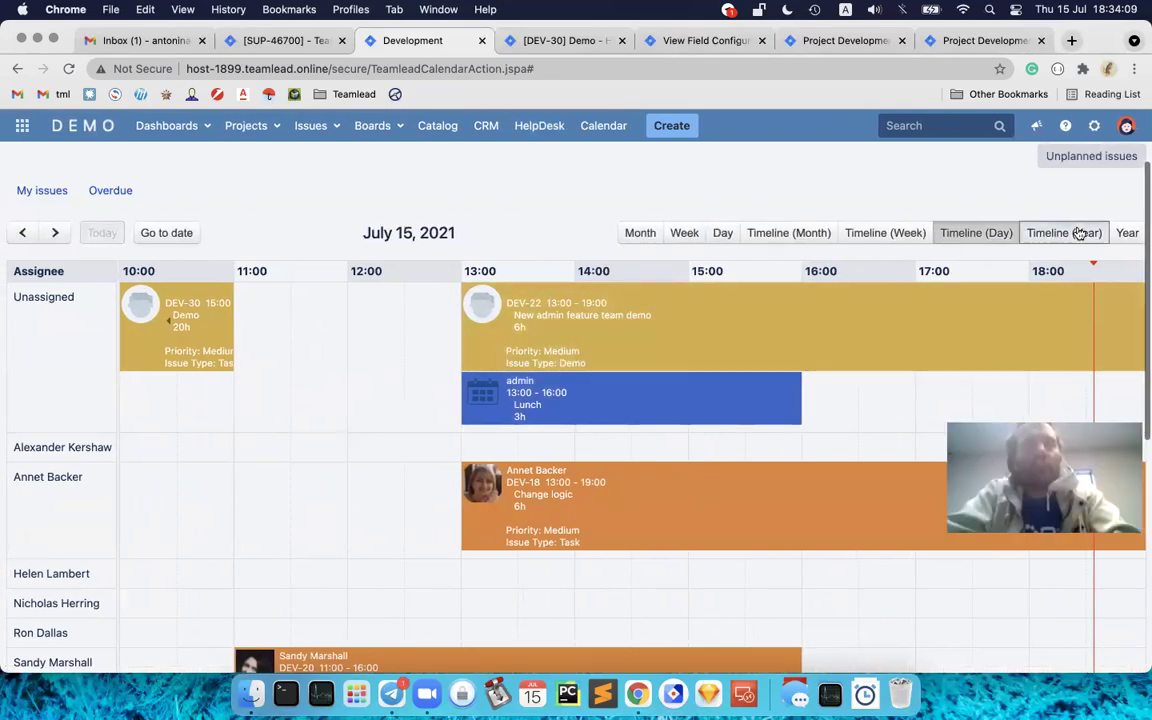
{"action": "left_click", "coordinate": [1080, 233]}
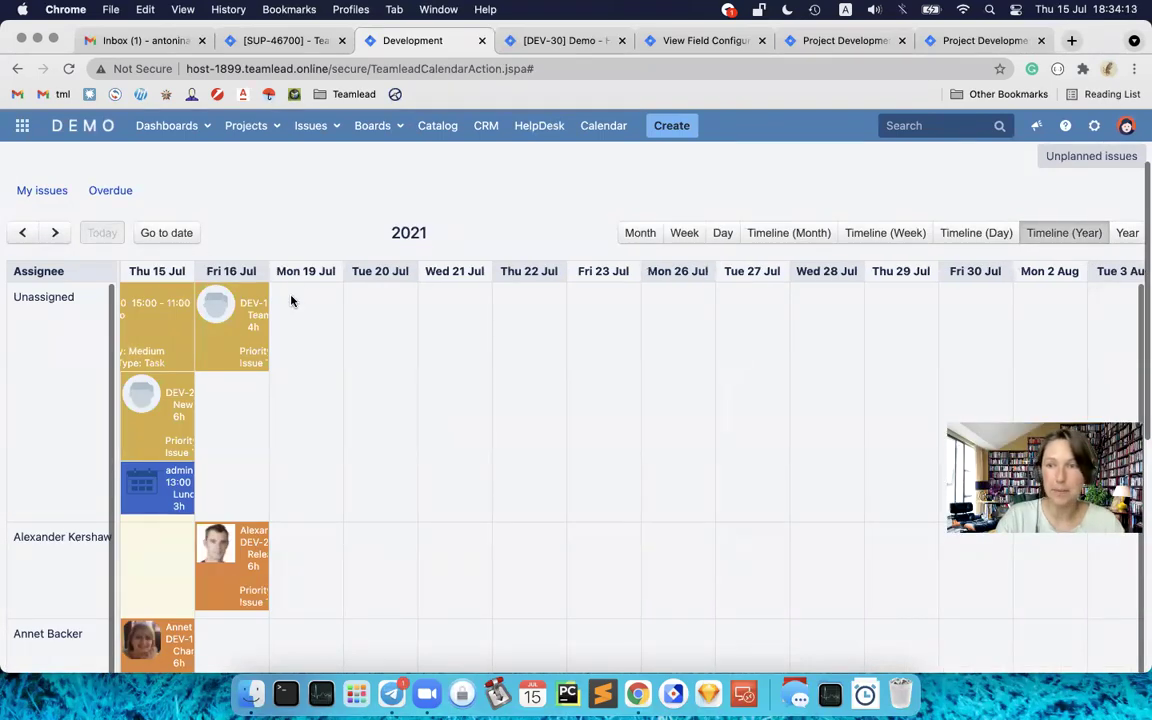
Step: Switch the calendar to Year view and look through the months of 2021 as far as the July events
{"action": "left_click", "coordinate": [1127, 233]}
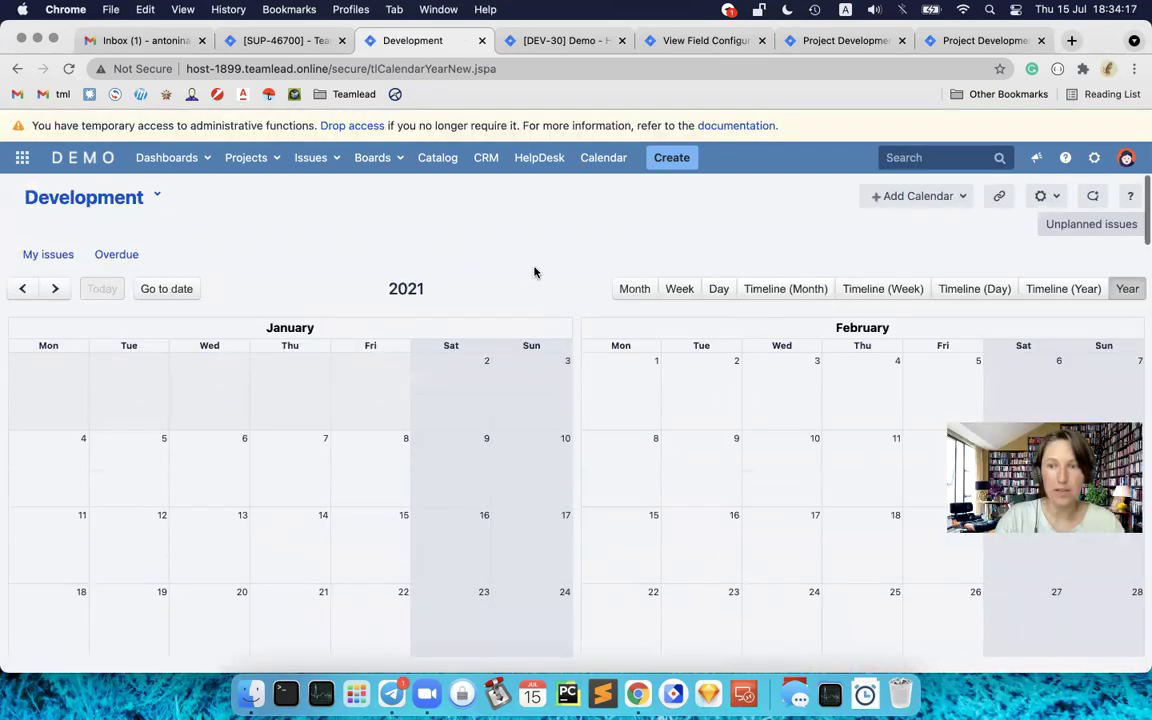
{"action": "scroll", "coordinate": [534, 272], "scroll_direction": "down", "scroll_amount": 2}
{"action": "scroll", "coordinate": [512, 490], "scroll_direction": "down", "scroll_amount": 10}
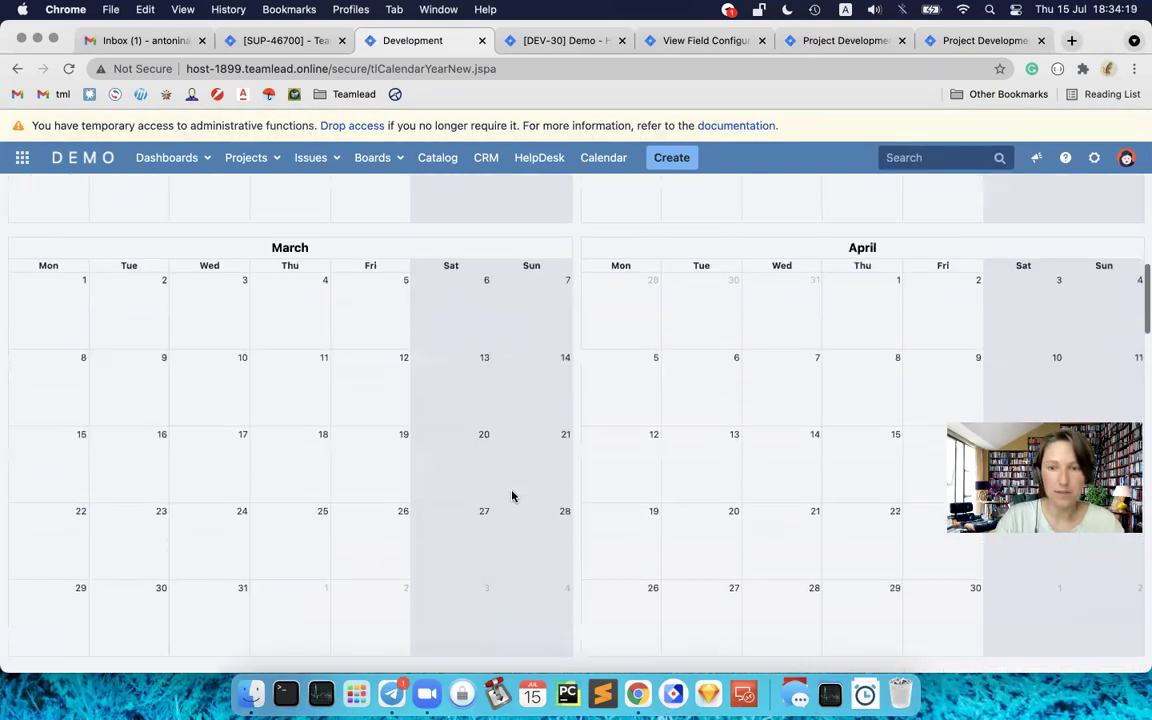
{"action": "scroll", "coordinate": [512, 496], "scroll_direction": "down", "scroll_amount": 10}
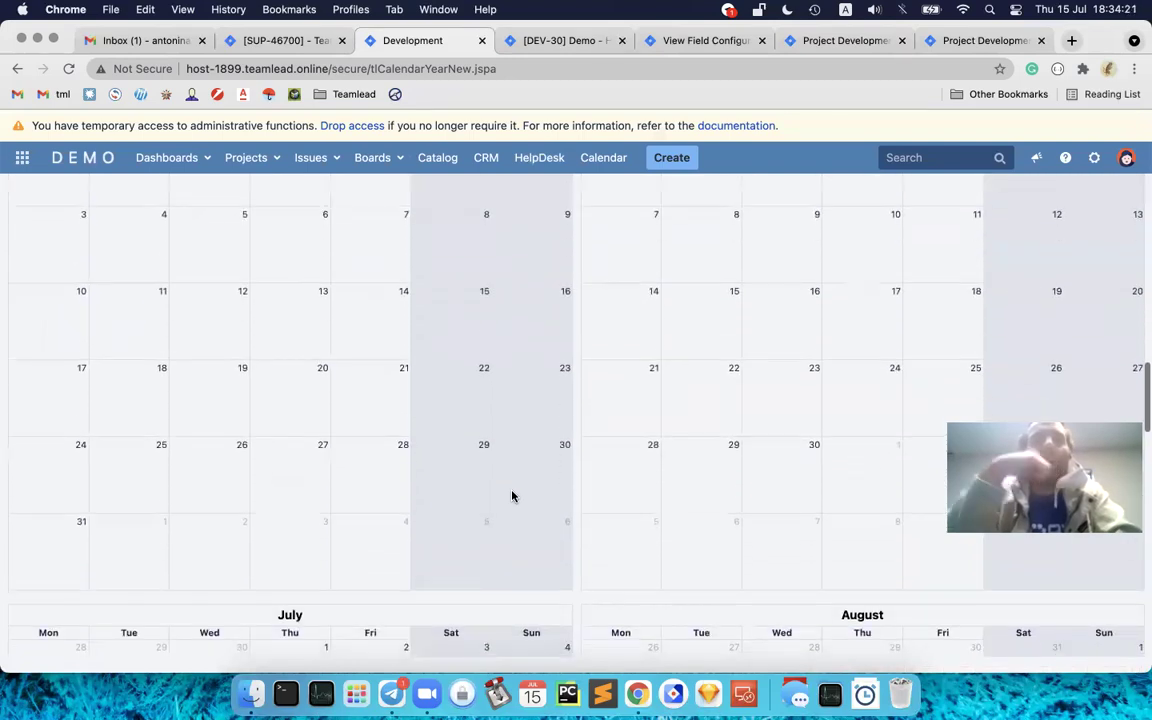
{"action": "scroll", "coordinate": [512, 496], "scroll_direction": "down", "scroll_amount": 4}
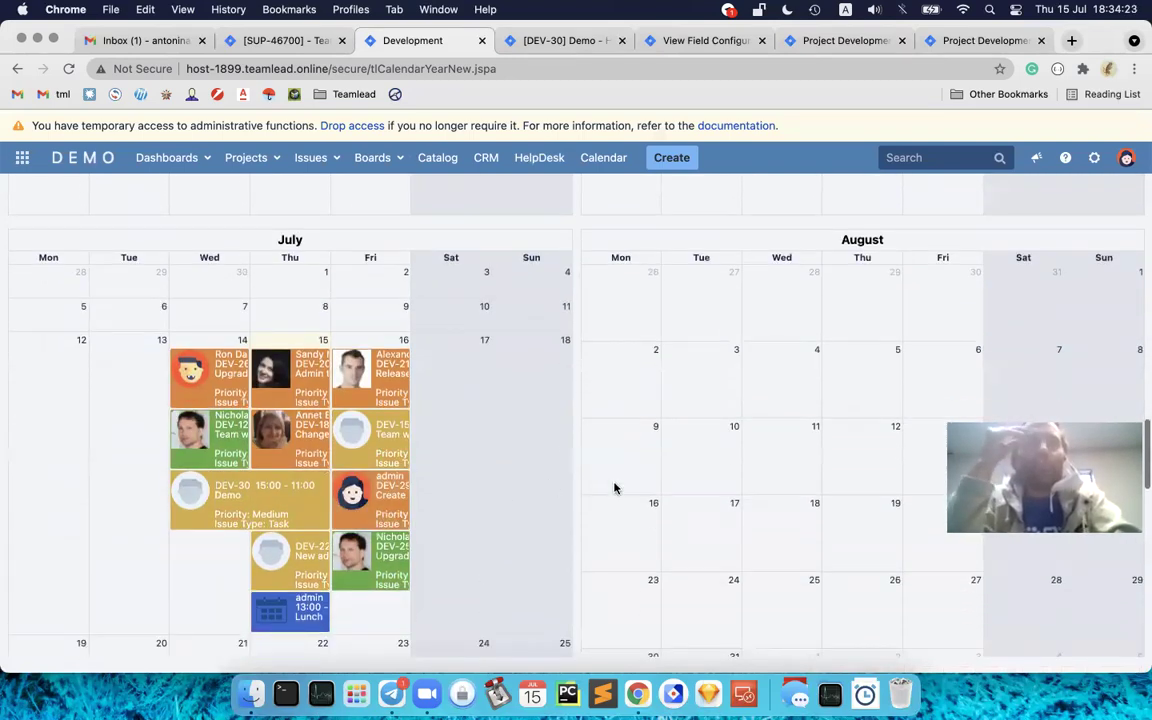
Step: Leave Year view and show the events in Timeline (Week) mode, looking over the assignee rows
{"action": "scroll", "coordinate": [614, 488], "scroll_direction": "up", "scroll_amount": 20}
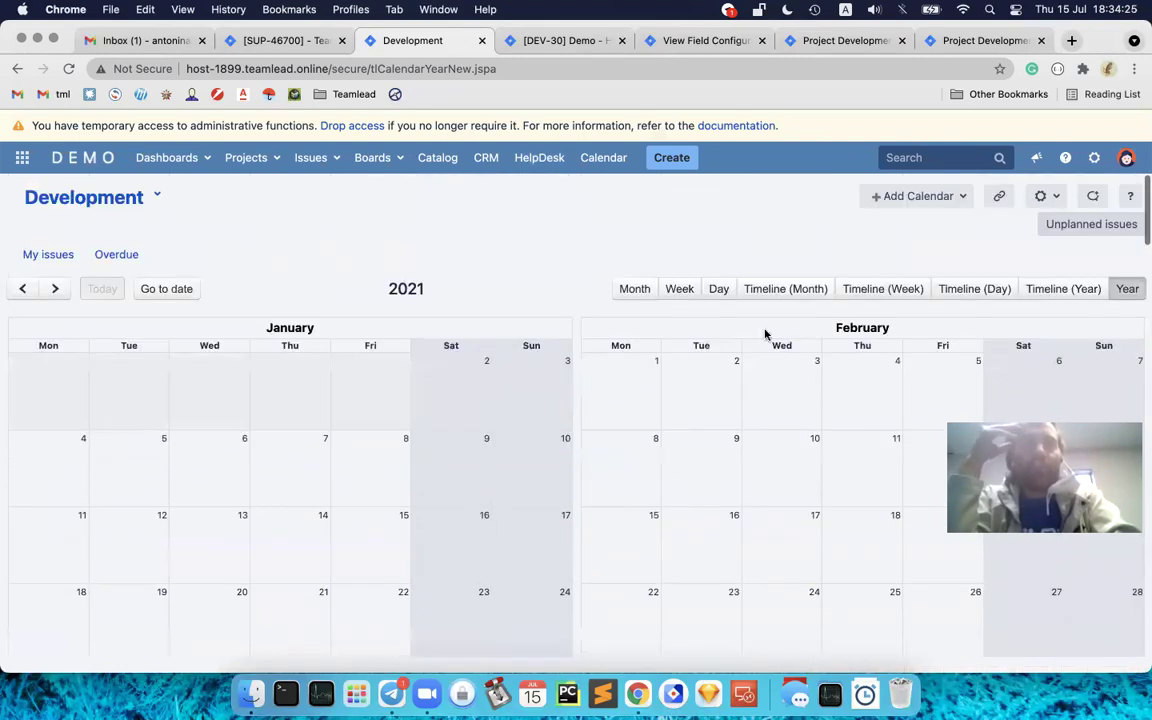
{"action": "left_click", "coordinate": [905, 295]}
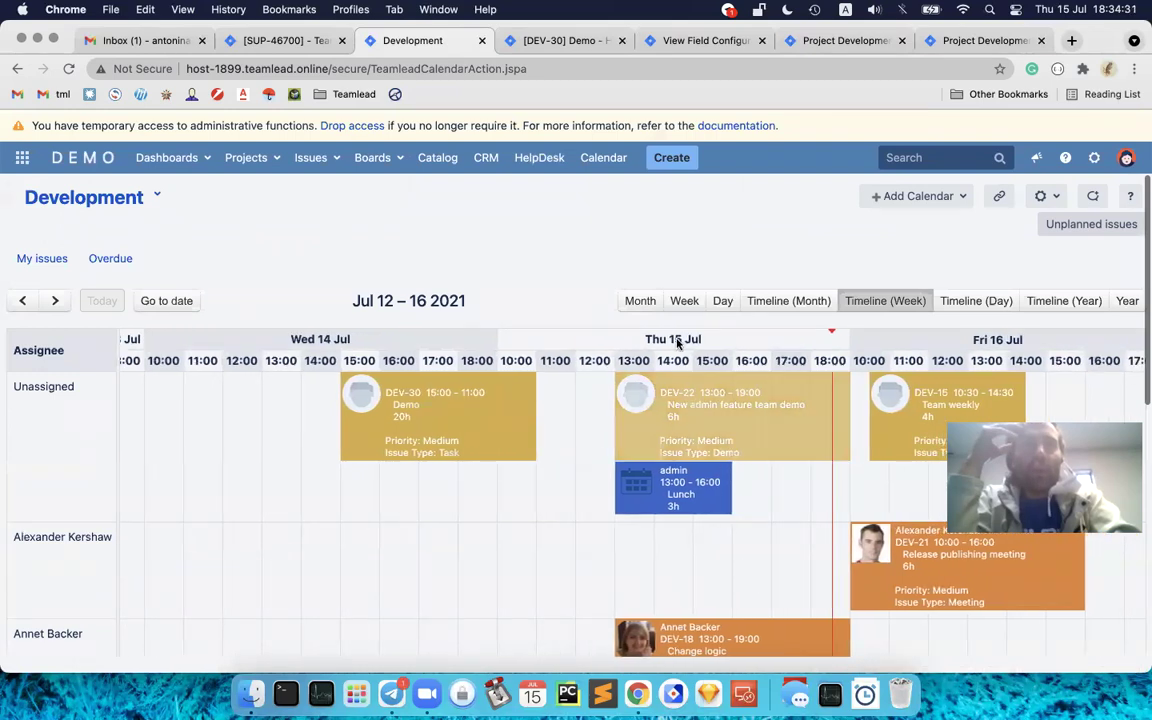
{"action": "scroll", "coordinate": [749, 217], "scroll_direction": "down", "scroll_amount": 2}
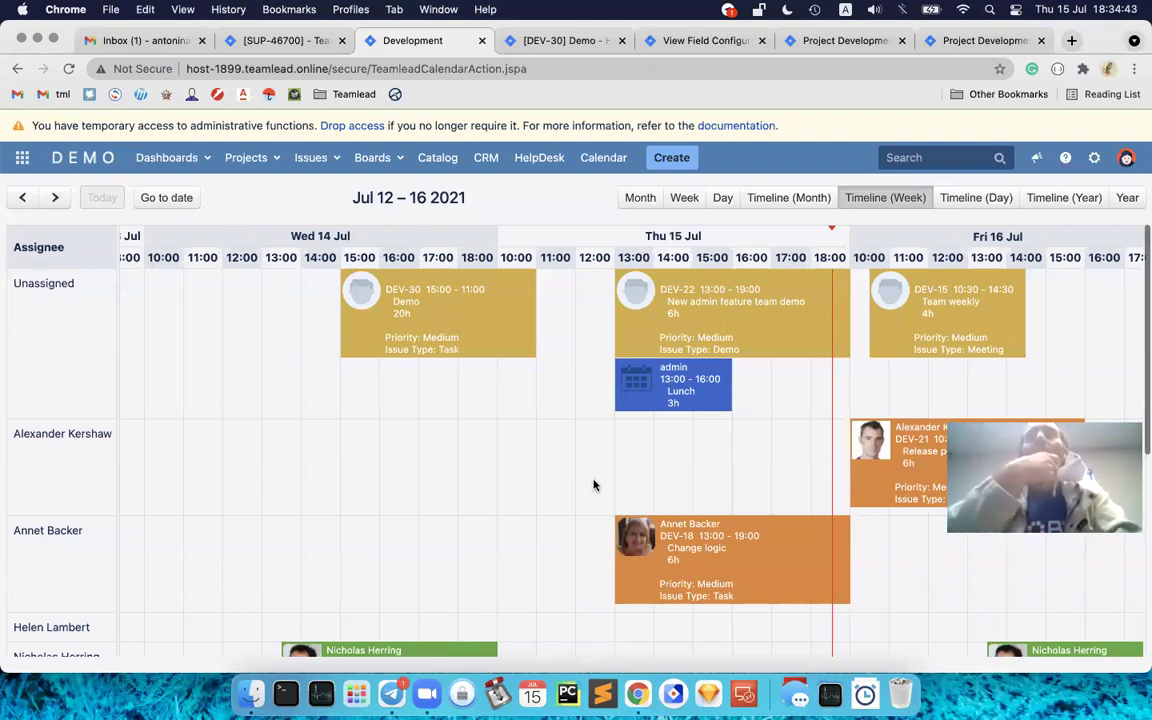
Step: View the calendar in Week mode and in Day mode, looking over the assignee columns for July 15, 2021
{"action": "left_click", "coordinate": [684, 198]}
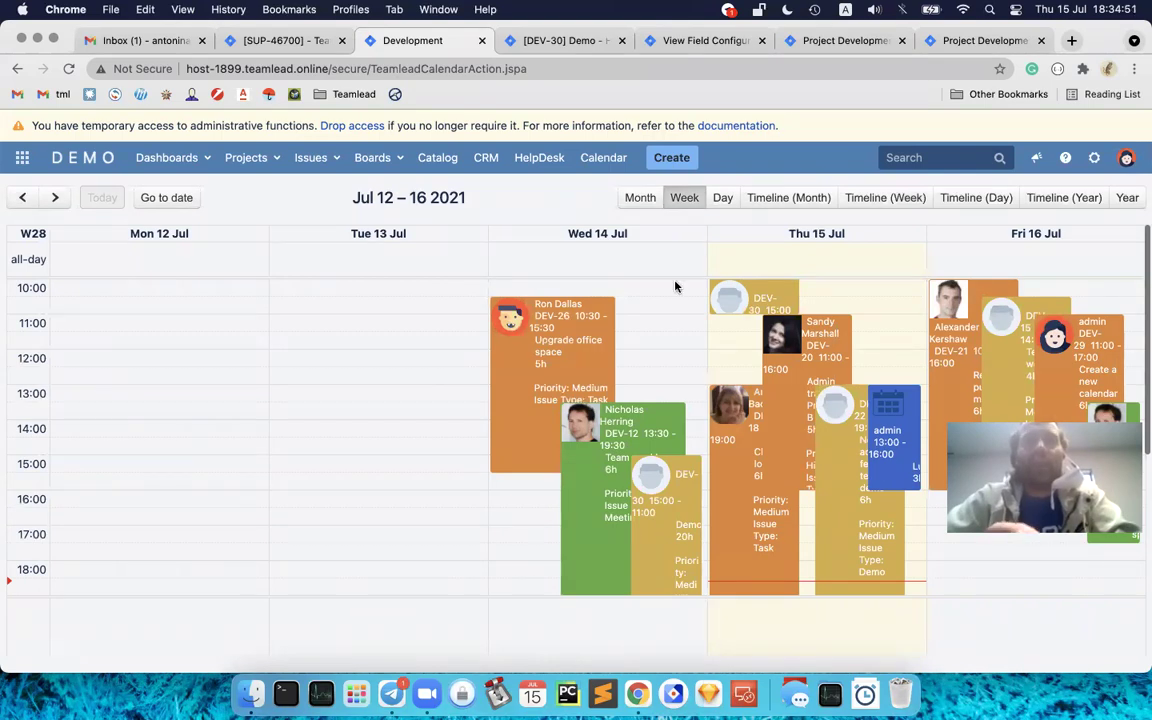
{"action": "left_click", "coordinate": [722, 199]}
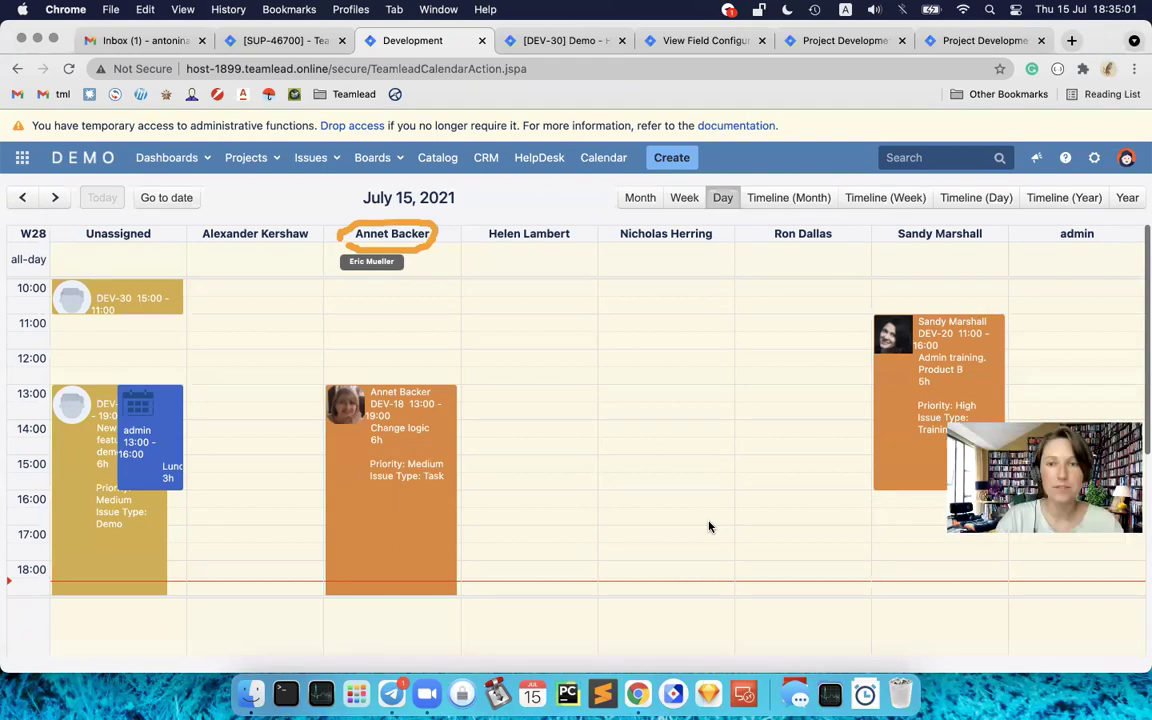
{"action": "scroll", "coordinate": [709, 527], "scroll_direction": "up", "scroll_amount": 3}
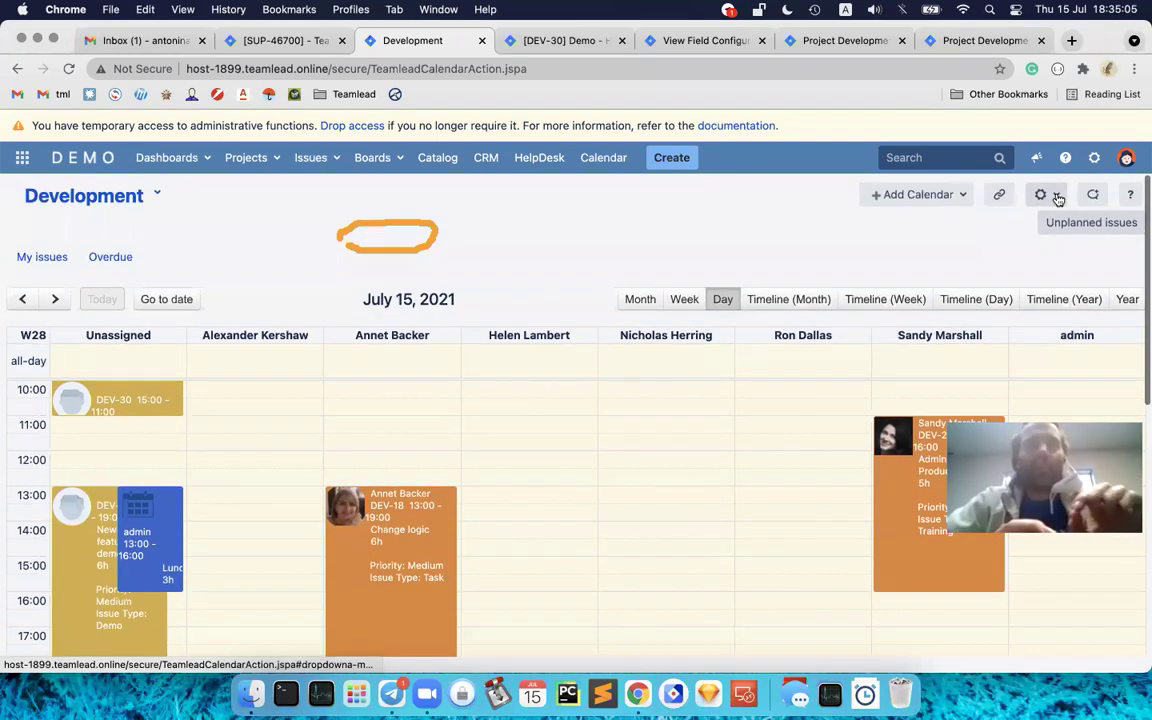
{"action": "scroll", "coordinate": [757, 562], "scroll_direction": "down", "scroll_amount": 2}
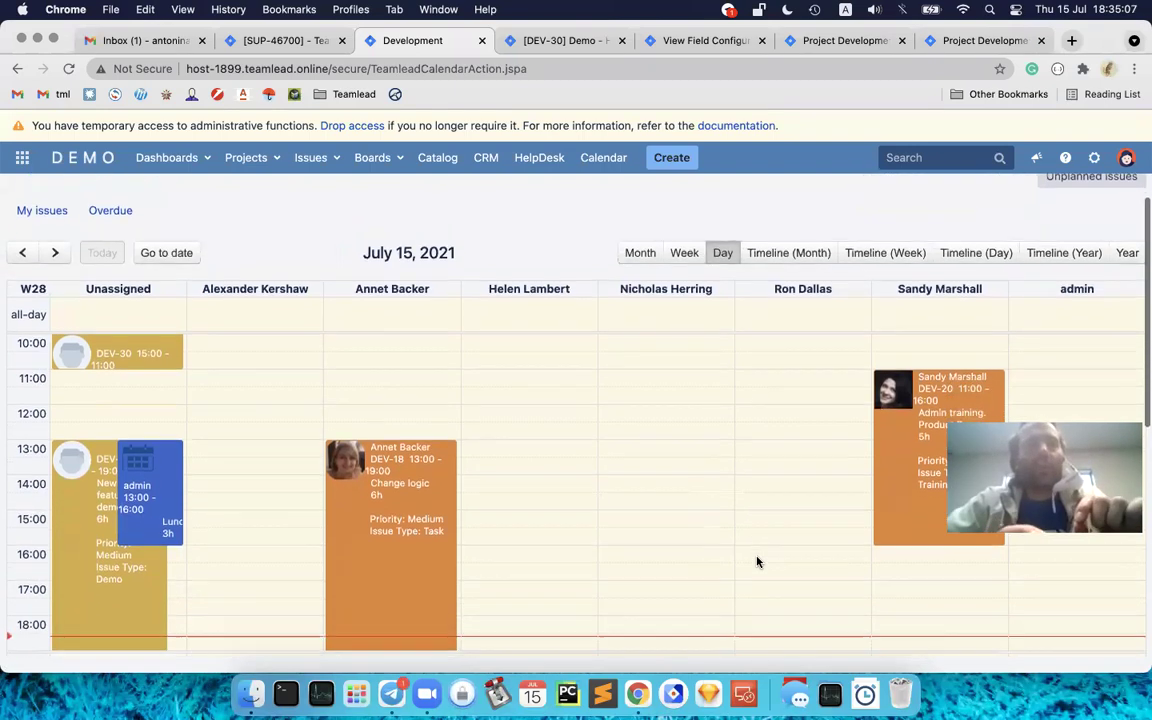
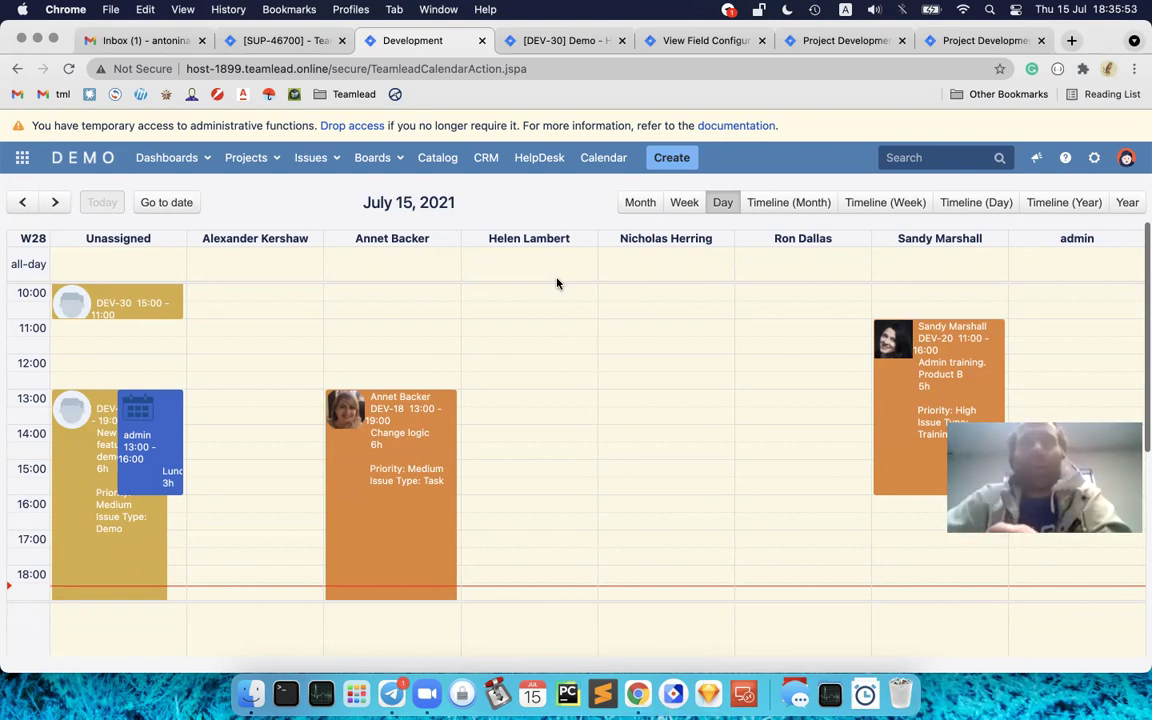
Step: Return to Timeline (Week) mode and examine the priority and issue type on the events from Wed 14 to Fri 16 Jul
{"action": "scroll", "coordinate": [557, 283], "scroll_direction": "up", "scroll_amount": 1}
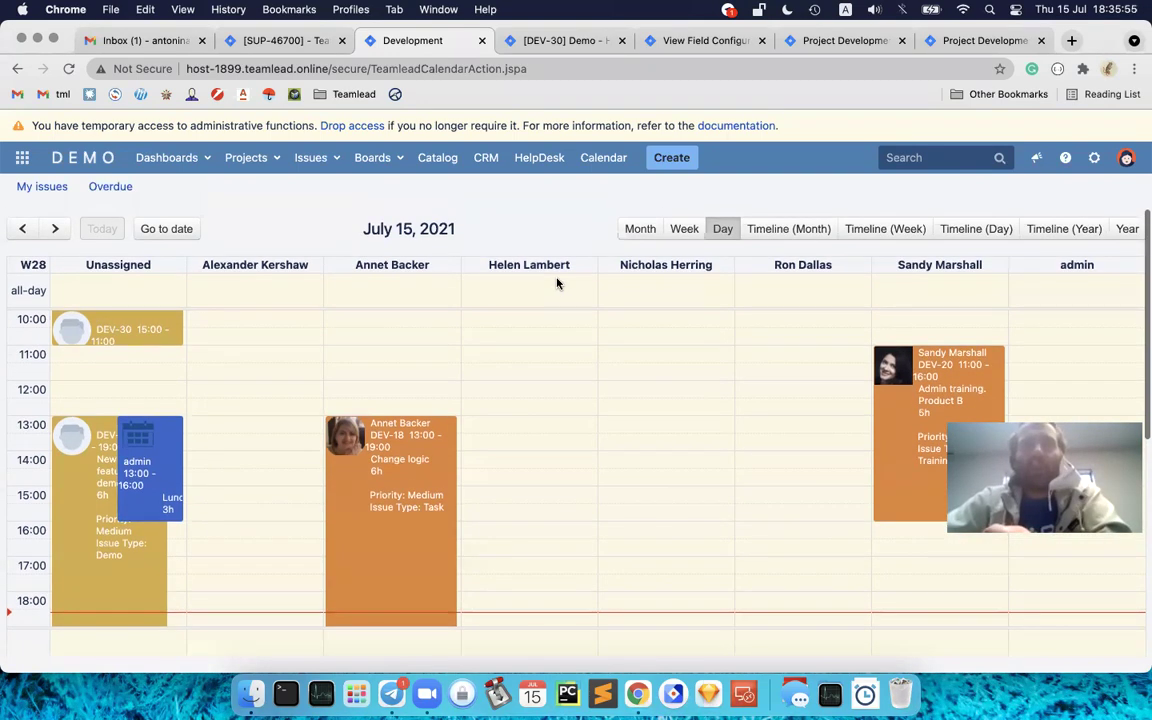
{"action": "left_click", "coordinate": [882, 229]}
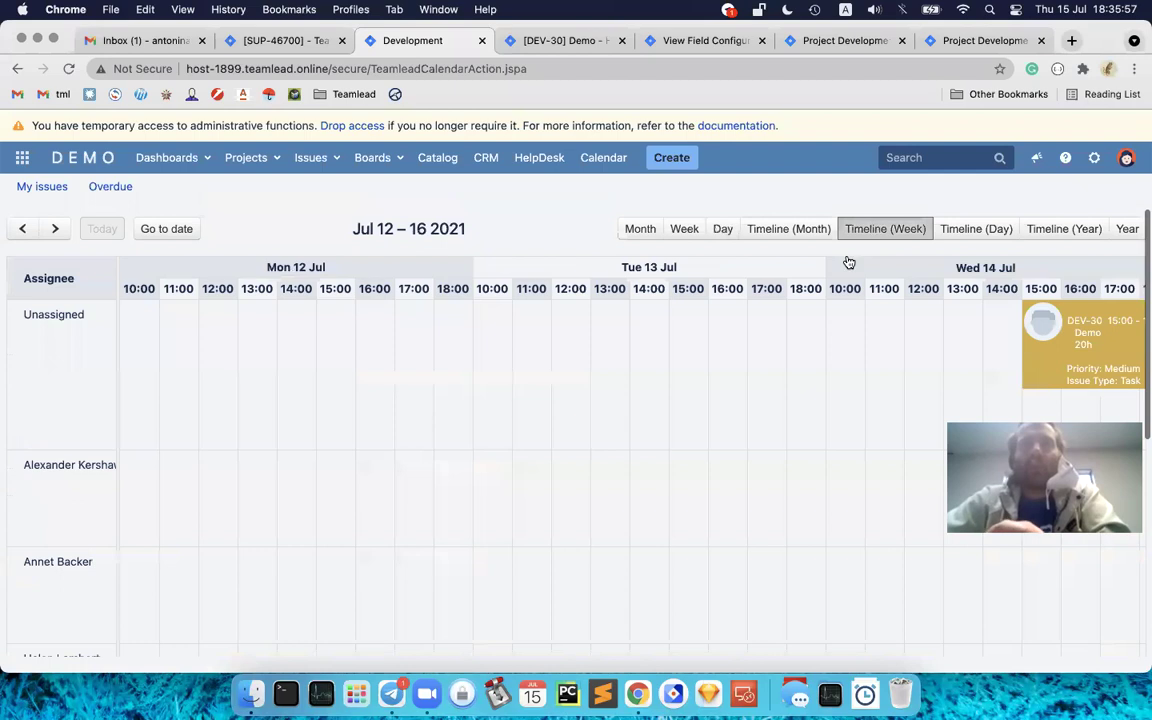
{"action": "scroll", "coordinate": [771, 458], "scroll_direction": "down", "scroll_amount": 1}
{"action": "scroll", "coordinate": [771, 458], "scroll_direction": "right", "scroll_amount": 10}
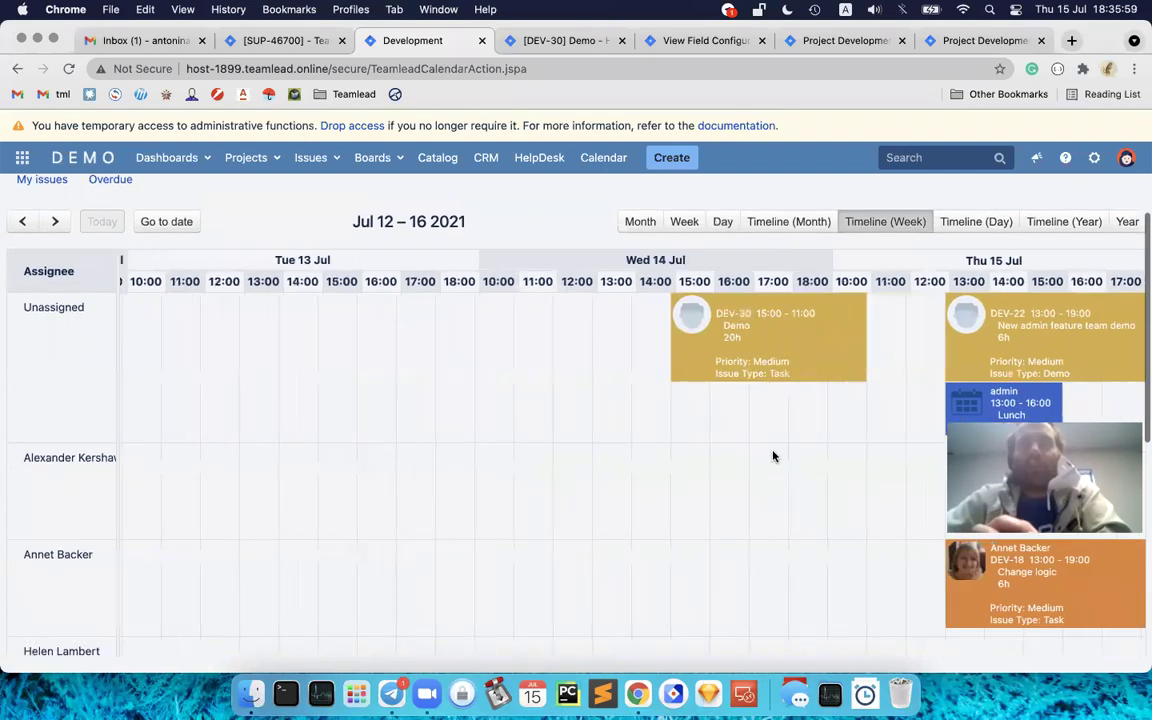
{"action": "scroll", "coordinate": [772, 456], "scroll_direction": "right", "scroll_amount": 3}
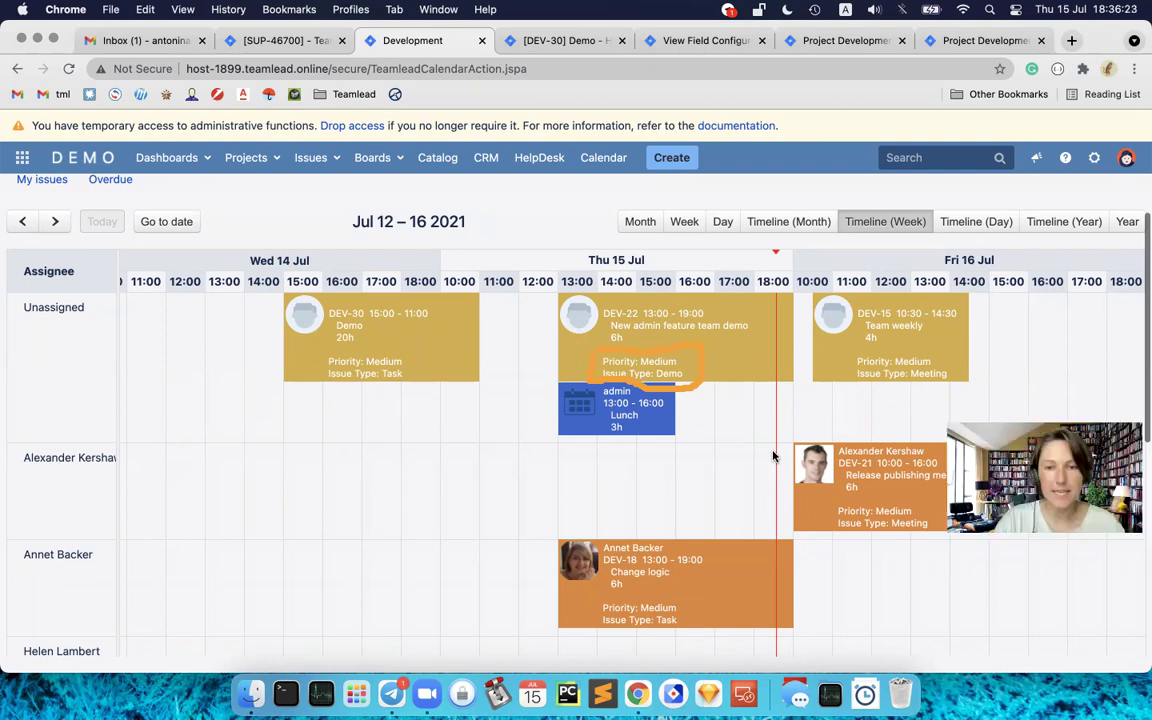
{"action": "scroll", "coordinate": [772, 456], "scroll_direction": "up", "scroll_amount": 1}
{"action": "scroll", "coordinate": [772, 456], "scroll_direction": "down", "scroll_amount": 1}
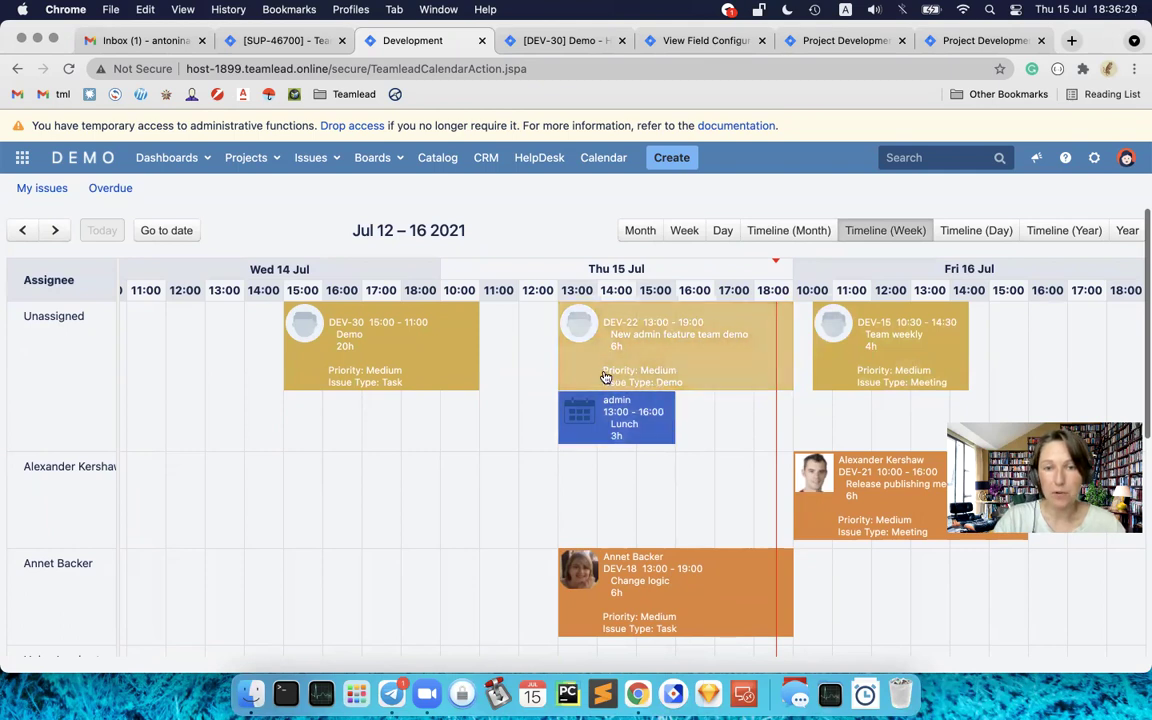
{"action": "scroll", "coordinate": [630, 461], "scroll_direction": "up", "scroll_amount": 2}
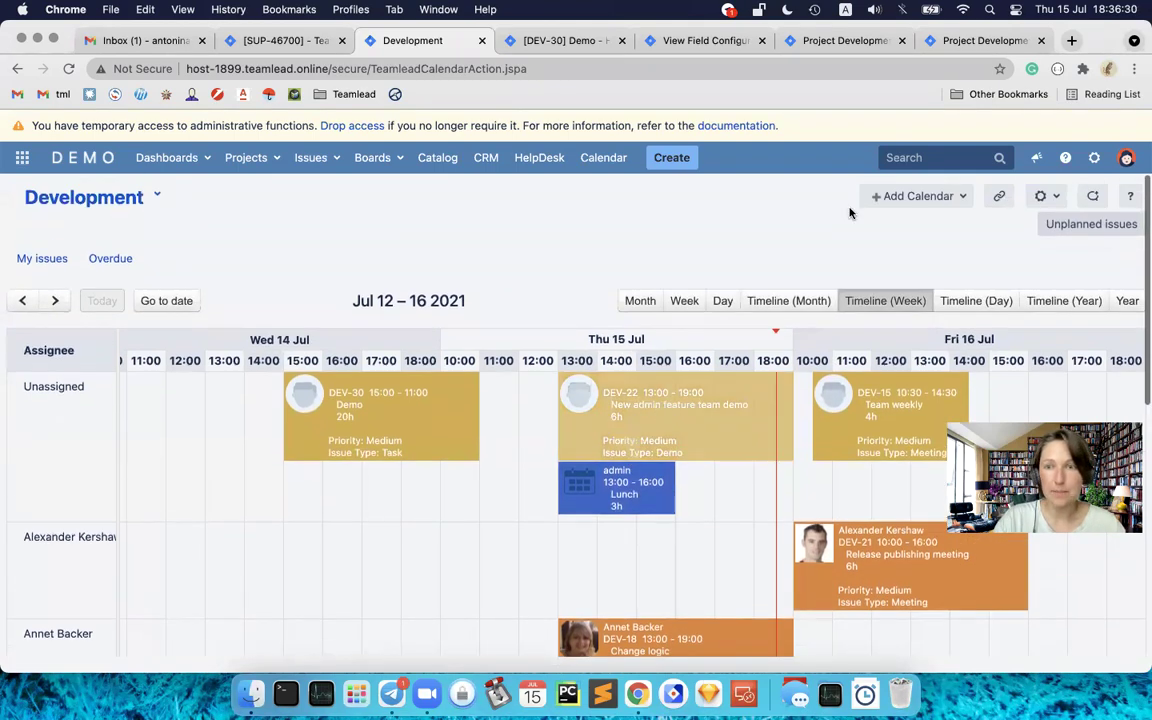
Step: In the Development calendar's card color settings, choose red as the card color and white as the text color for a new custom rule
{"action": "left_click", "coordinate": [1041, 196]}
{"action": "left_click", "coordinate": [977, 226]}
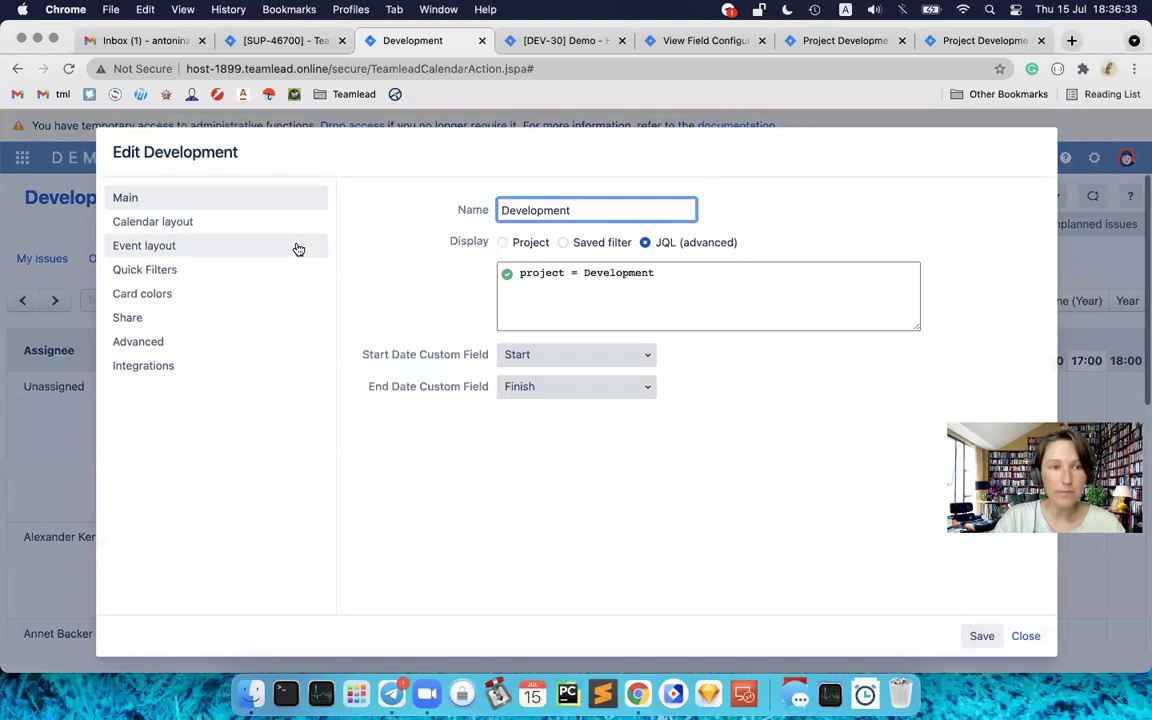
{"action": "left_click", "coordinate": [139, 299]}
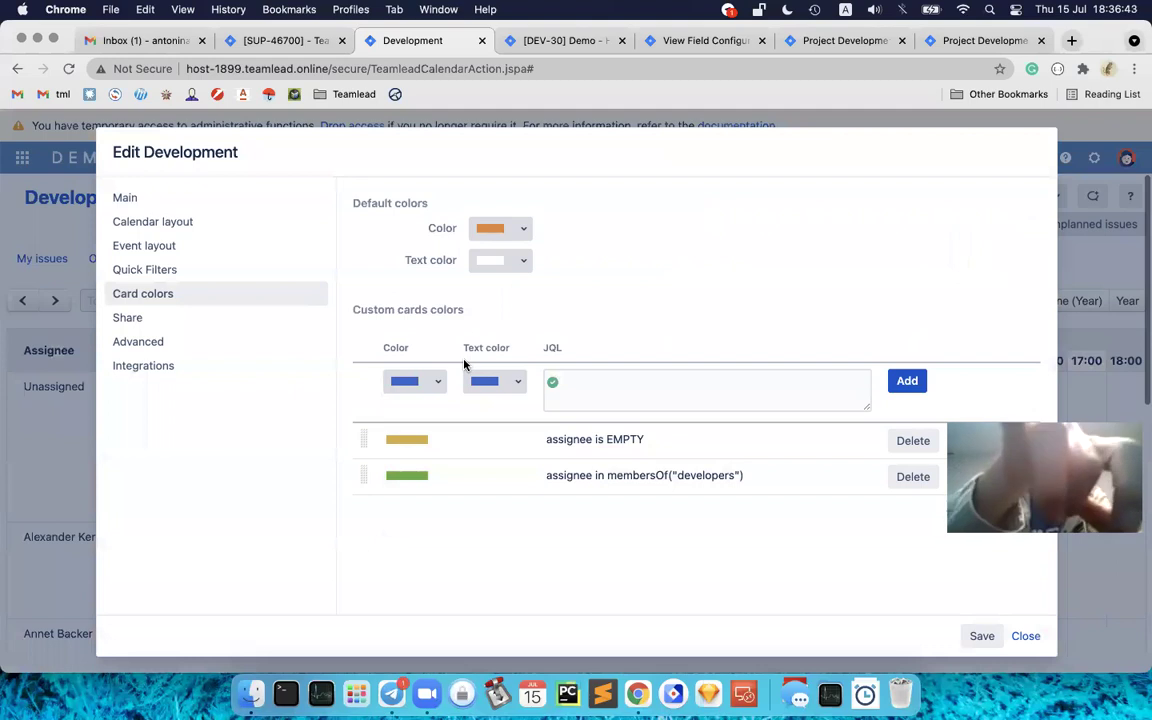
{"action": "left_click", "coordinate": [437, 381]}
{"action": "scroll", "coordinate": [440, 500], "scroll_direction": "down", "scroll_amount": 3}
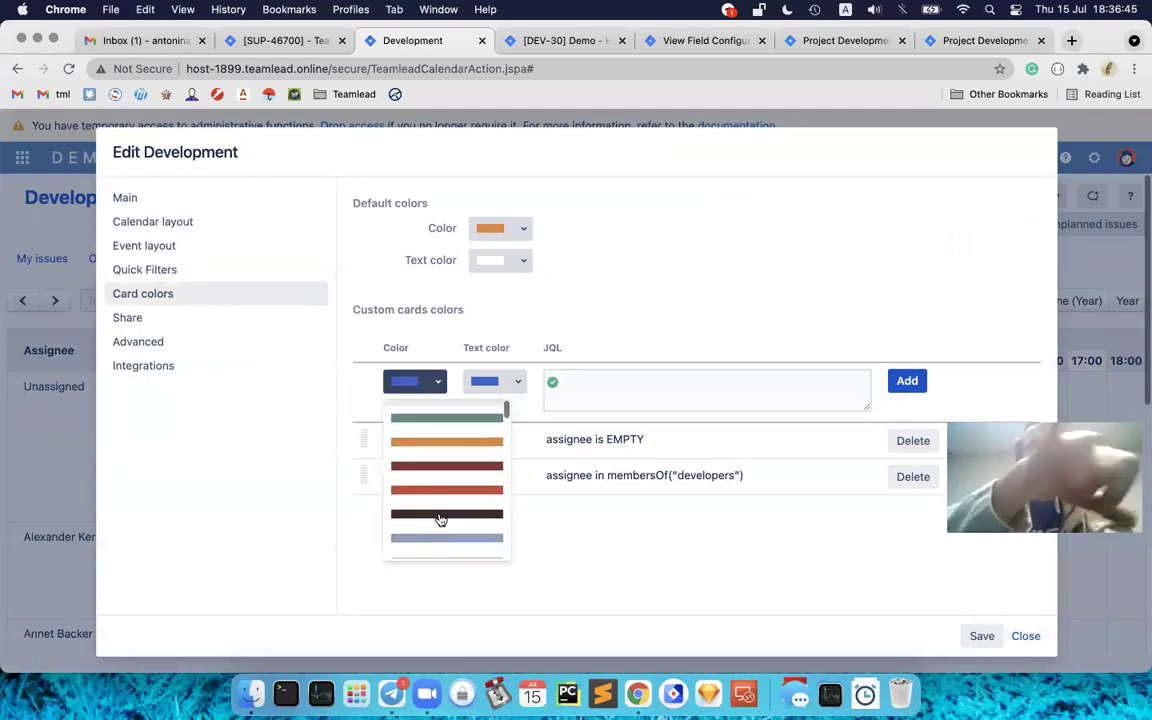
{"action": "left_click", "coordinate": [440, 490]}
{"action": "left_click", "coordinate": [505, 381]}
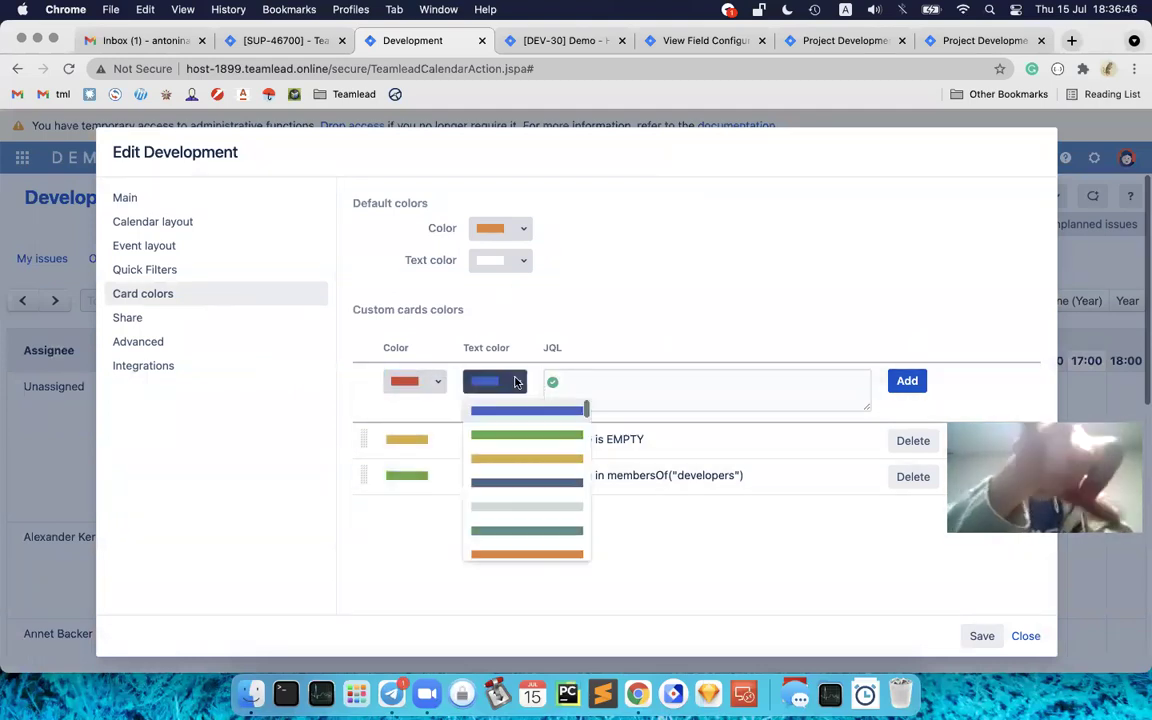
{"action": "scroll", "coordinate": [515, 485], "scroll_direction": "down", "scroll_amount": 4}
{"action": "left_click", "coordinate": [514, 483]}
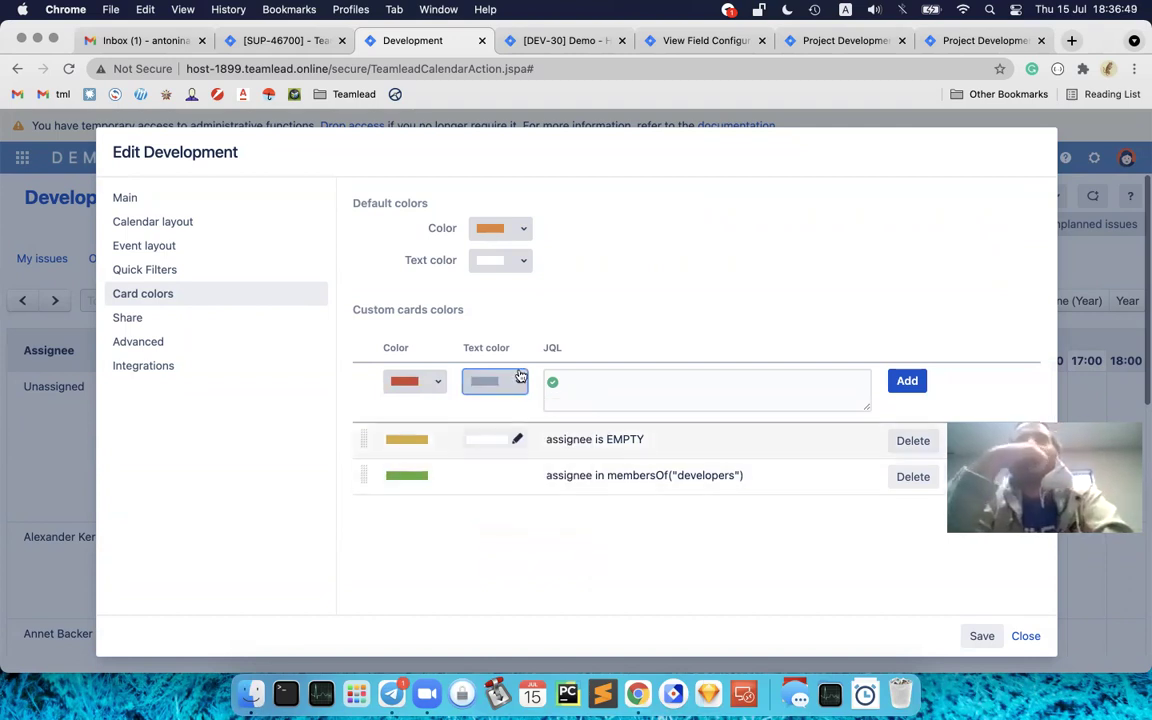
{"action": "left_click", "coordinate": [519, 378]}
{"action": "scroll", "coordinate": [517, 489], "scroll_direction": "down", "scroll_amount": 3}
{"action": "left_click", "coordinate": [512, 514]}
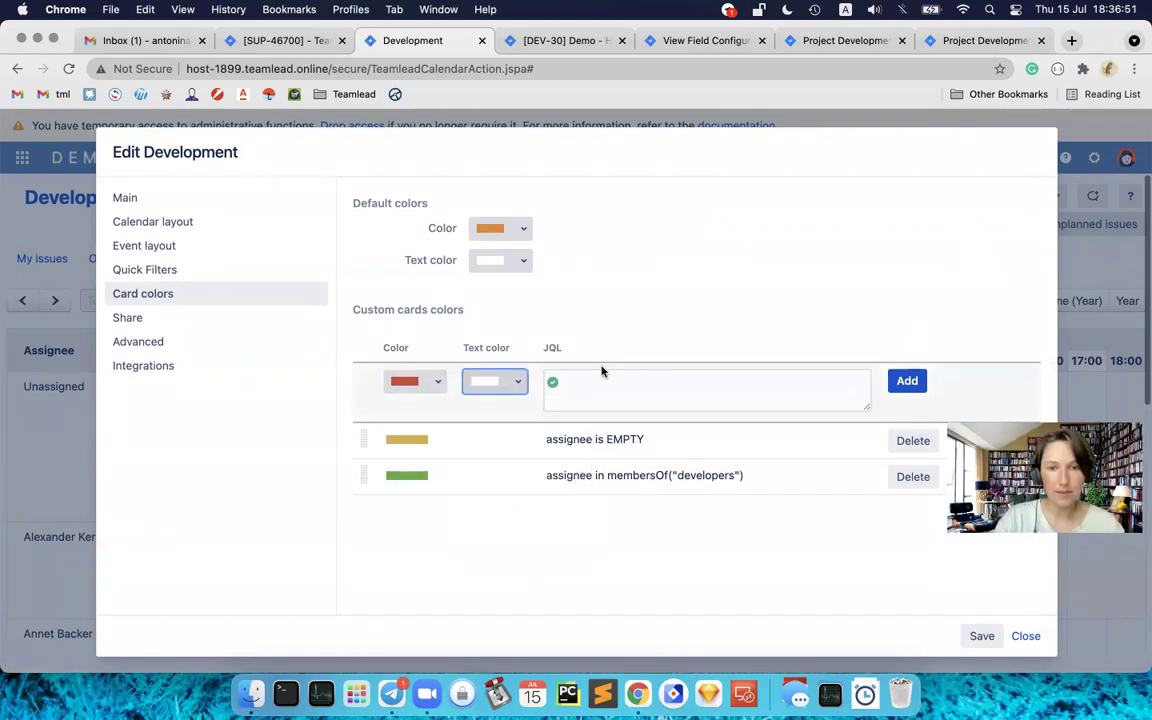
Step: Add the custom card color rule with the JQL "priority = High" and save the calendar settings
{"action": "left_click", "coordinate": [601, 372]}
{"action": "type", "text": "prio"}
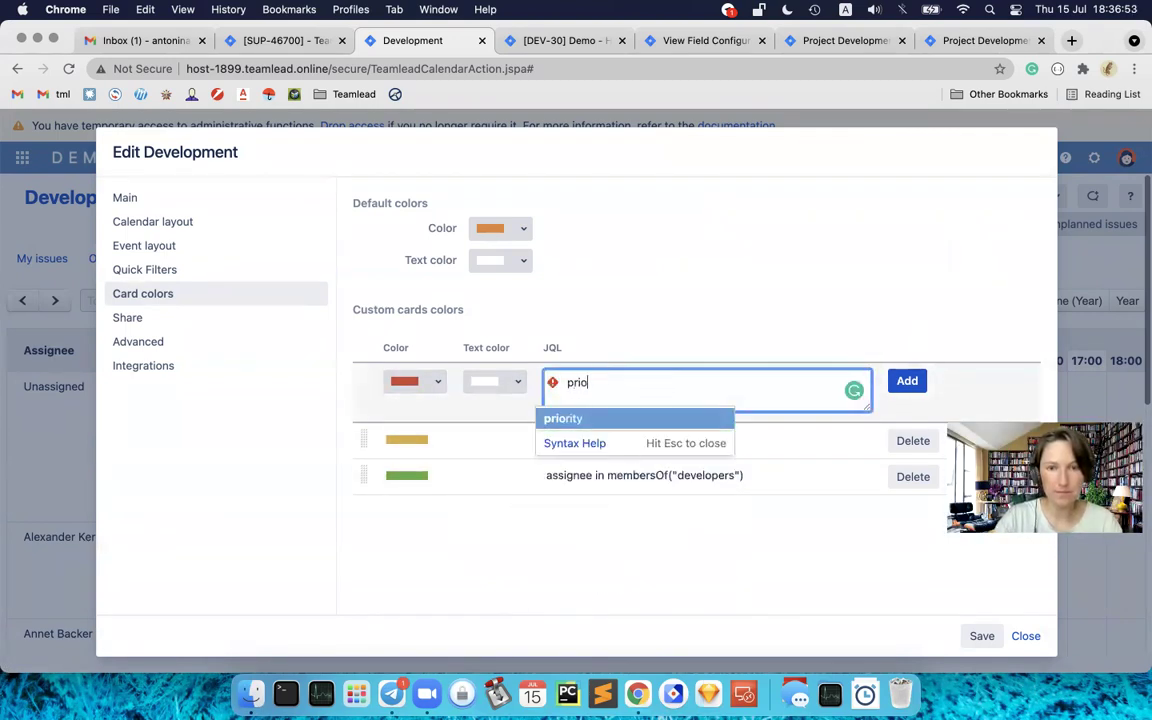
{"action": "left_click", "coordinate": [586, 417]}
{"action": "type", "text": "="}
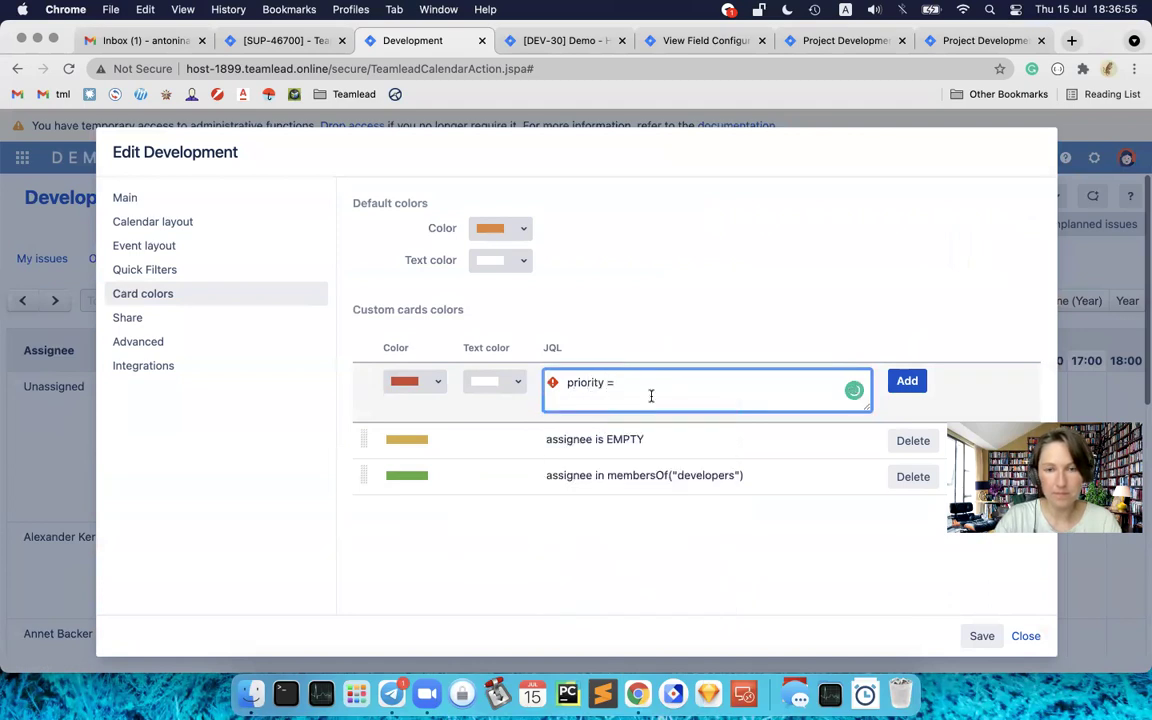
{"action": "left_click", "coordinate": [628, 417]}
{"action": "left_click", "coordinate": [906, 381]}
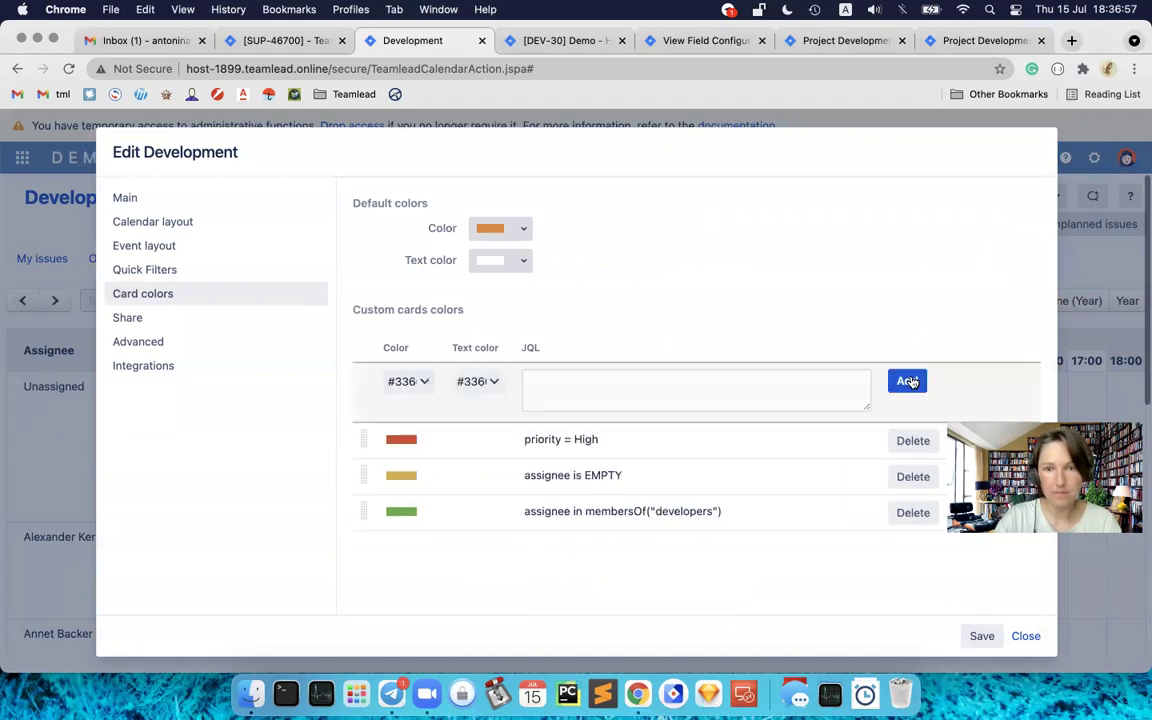
{"action": "left_click", "coordinate": [983, 637]}
Step: Open the issue DEV-22 "New admin feature team demo" from its calendar event and set its priority to High
{"action": "scroll", "coordinate": [726, 556], "scroll_direction": "right", "scroll_amount": 10}
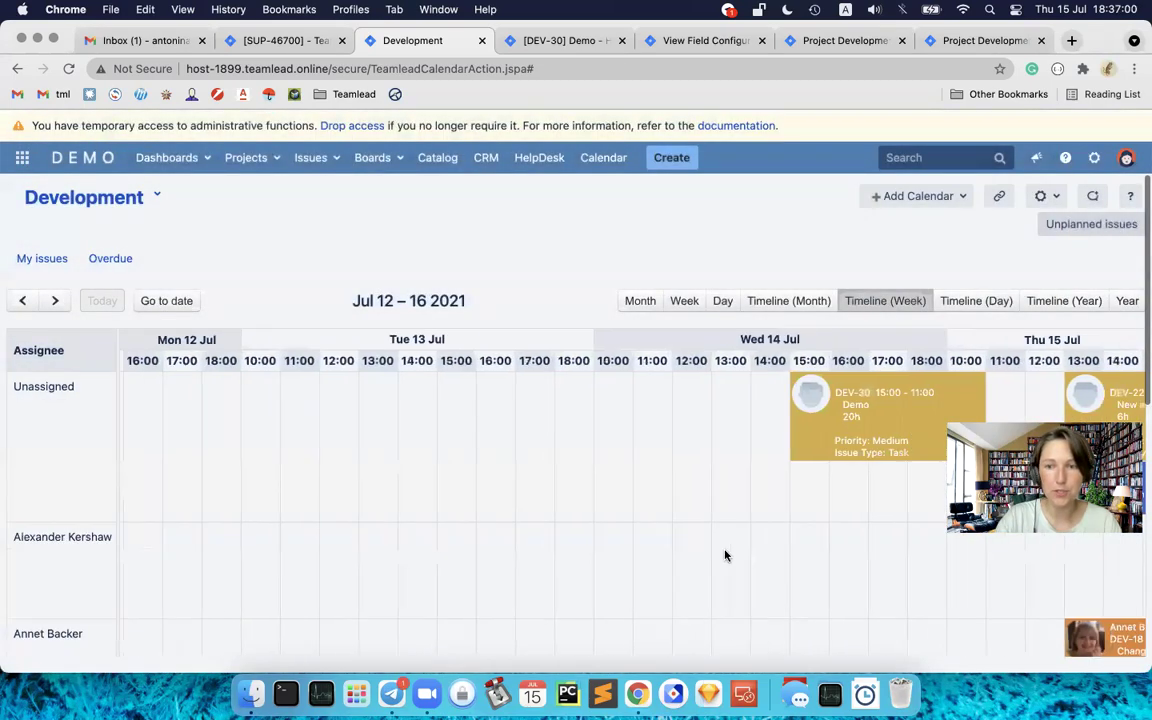
{"action": "left_click", "coordinate": [645, 411]}
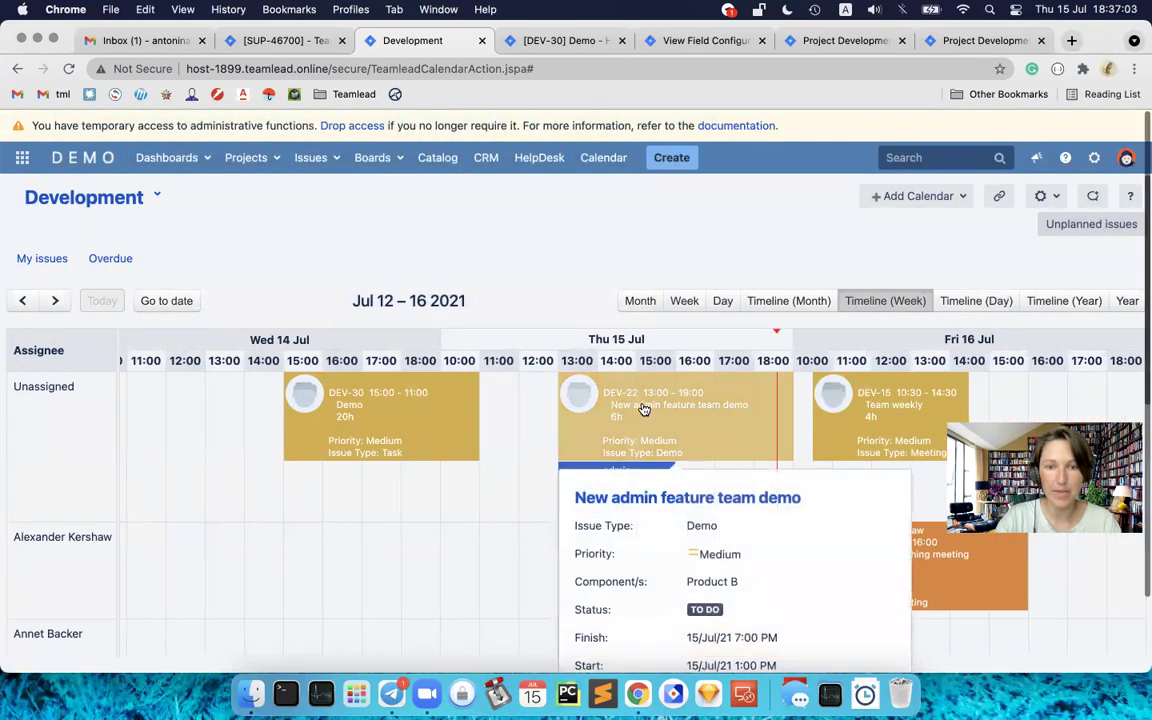
{"action": "left_click", "coordinate": [619, 505]}
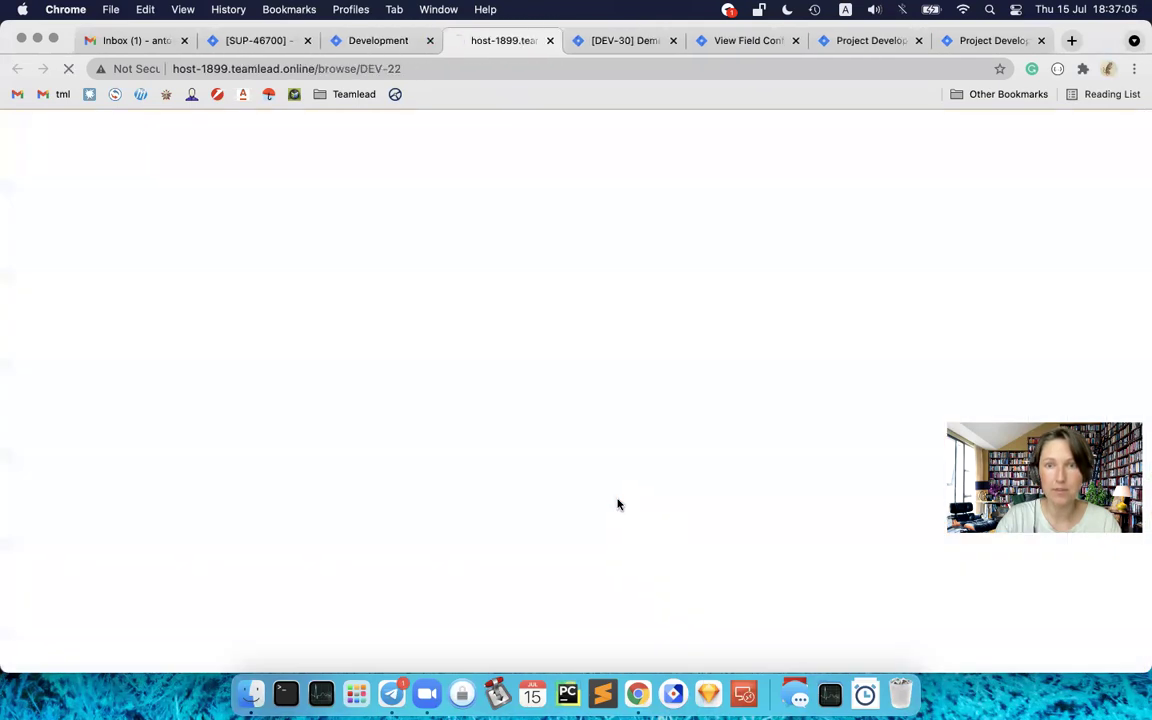
{"action": "left_click", "coordinate": [451, 338]}
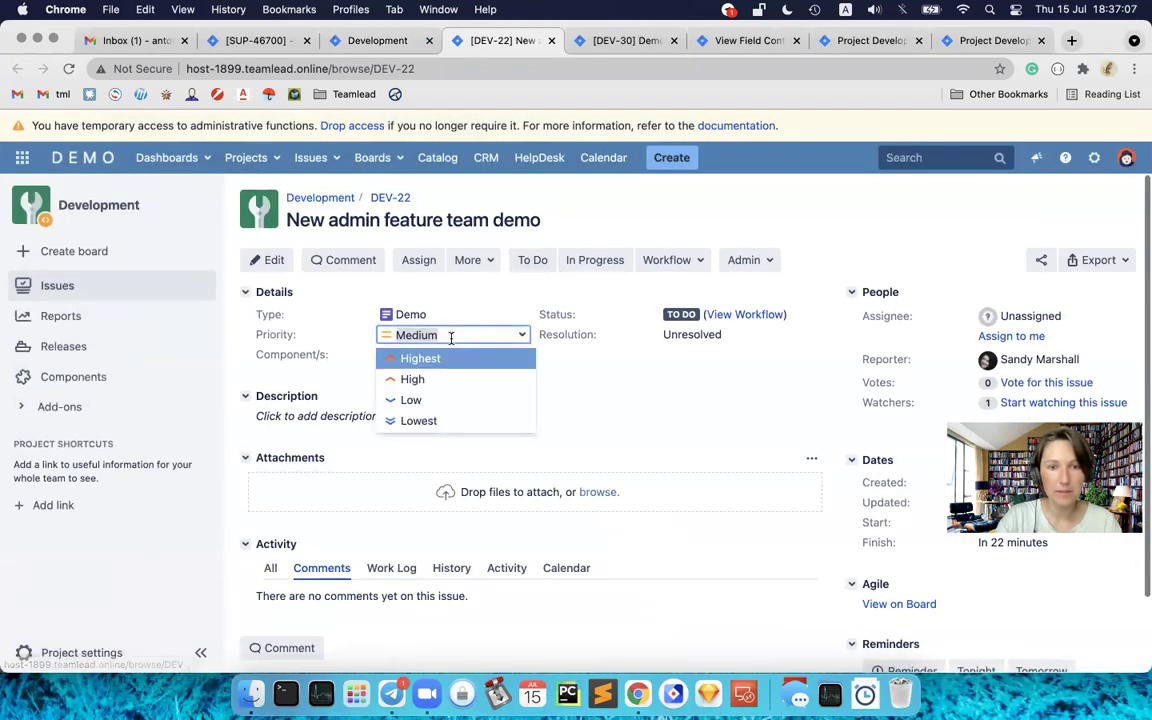
{"action": "left_click", "coordinate": [442, 377]}
{"action": "left_click", "coordinate": [498, 357]}
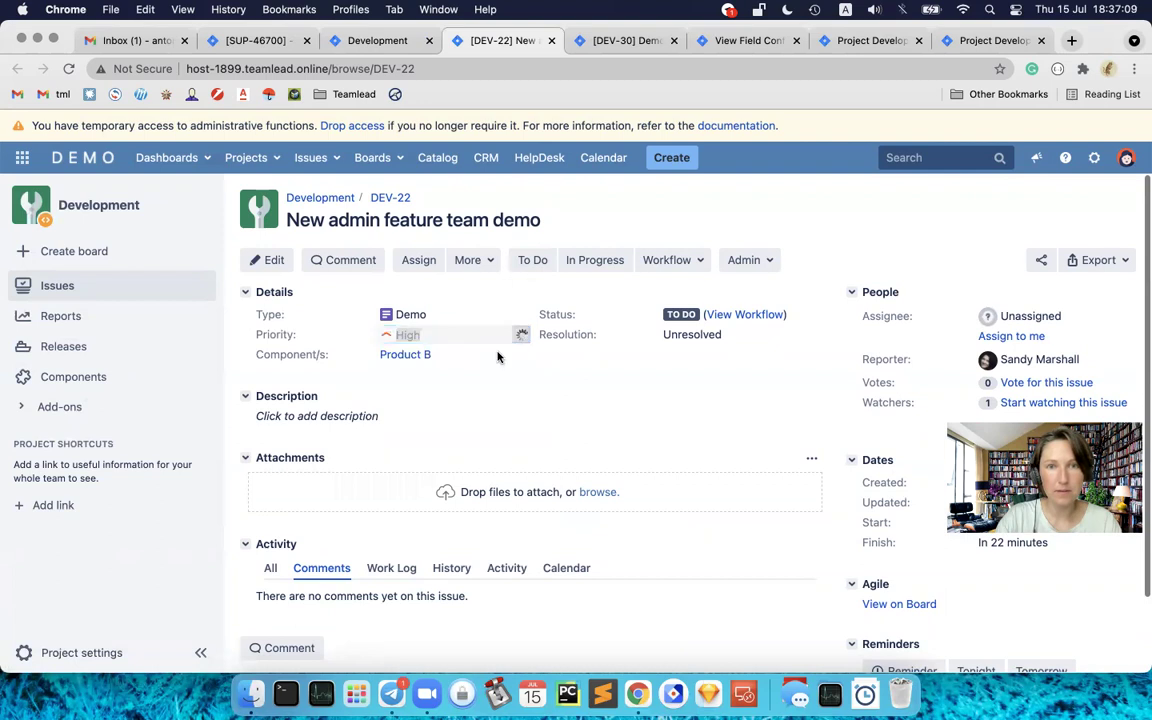
Step: Go back to the Development calendar, reload it and examine the color and priority of the DEV-22 event
{"action": "left_click", "coordinate": [373, 41]}
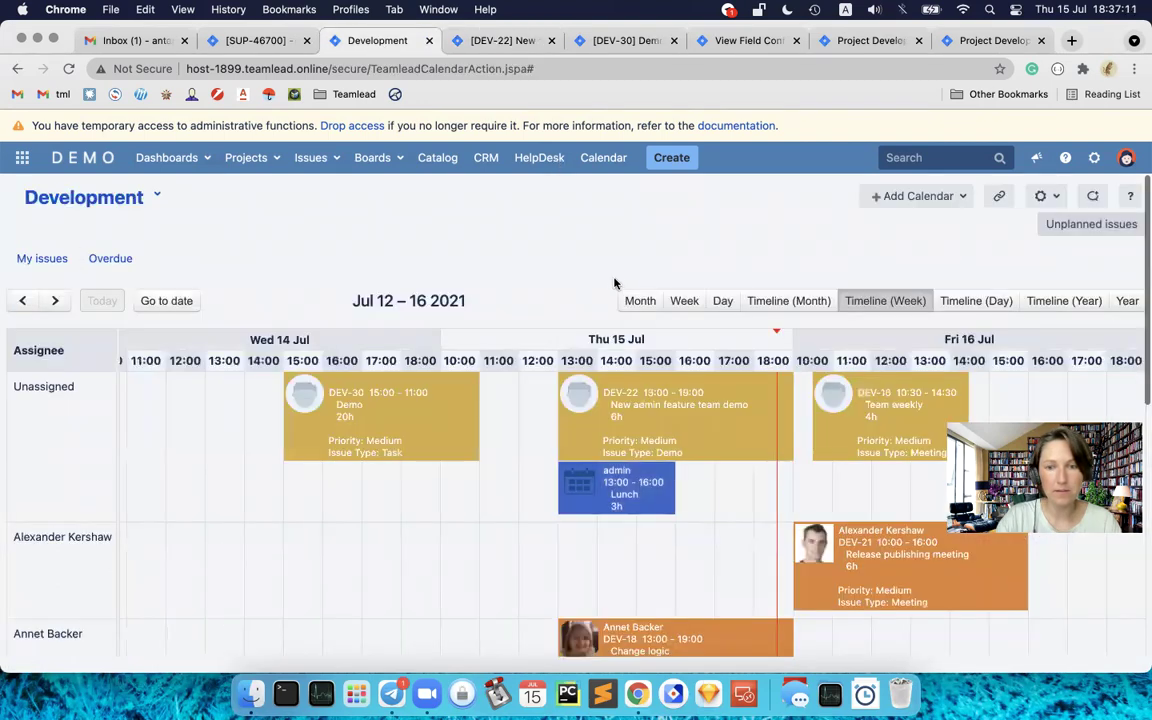
{"action": "scroll", "coordinate": [614, 283], "scroll_direction": "down", "scroll_amount": 3}
{"action": "key", "text": "super+r"}
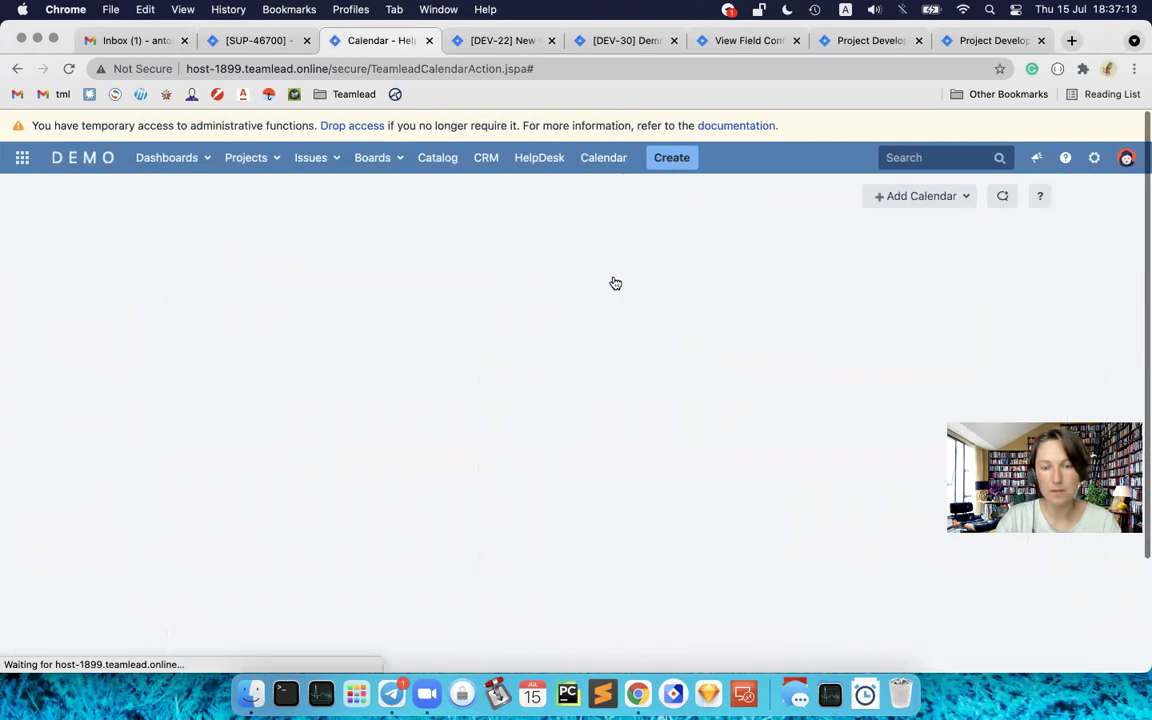
{"action": "scroll", "coordinate": [579, 445], "scroll_direction": "right", "scroll_amount": 10}
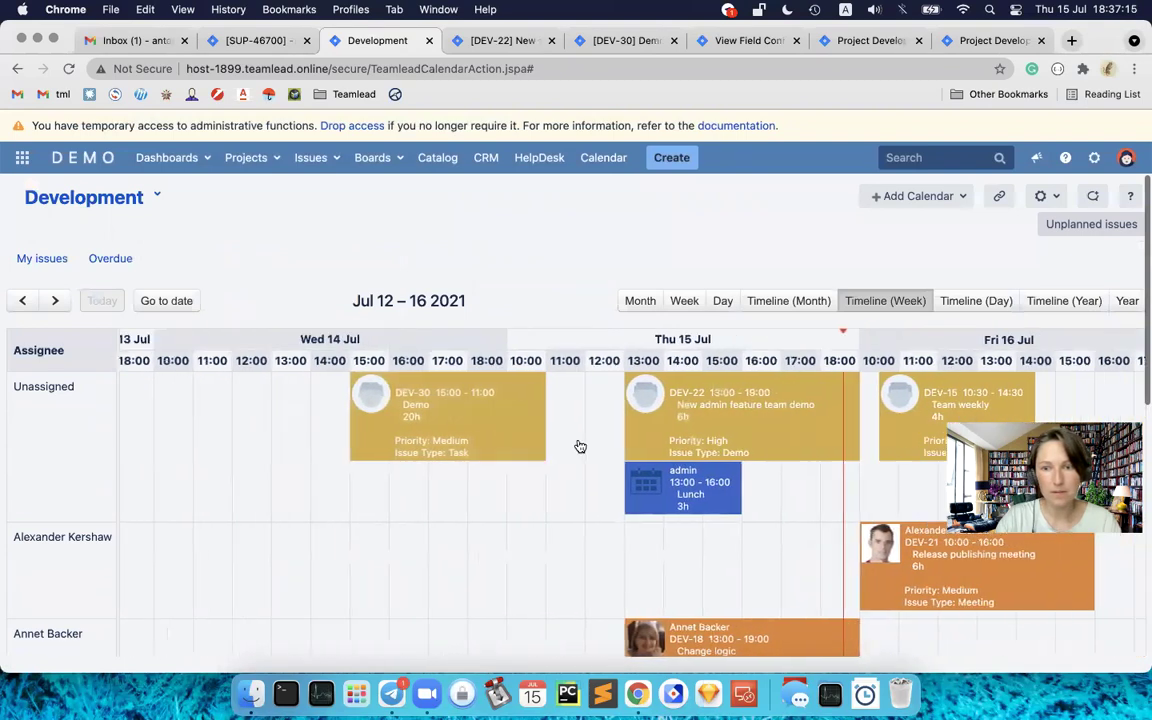
{"action": "scroll", "coordinate": [408, 466], "scroll_direction": "down", "scroll_amount": 3}
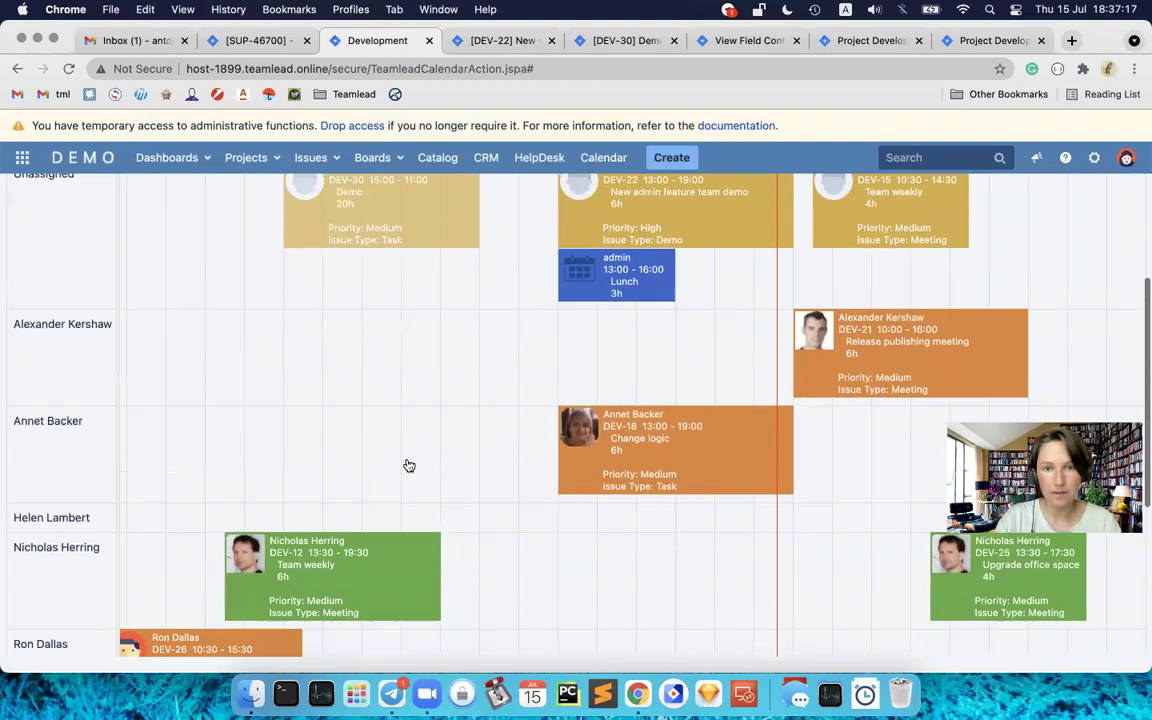
{"action": "scroll", "coordinate": [408, 466], "scroll_direction": "up", "scroll_amount": 5}
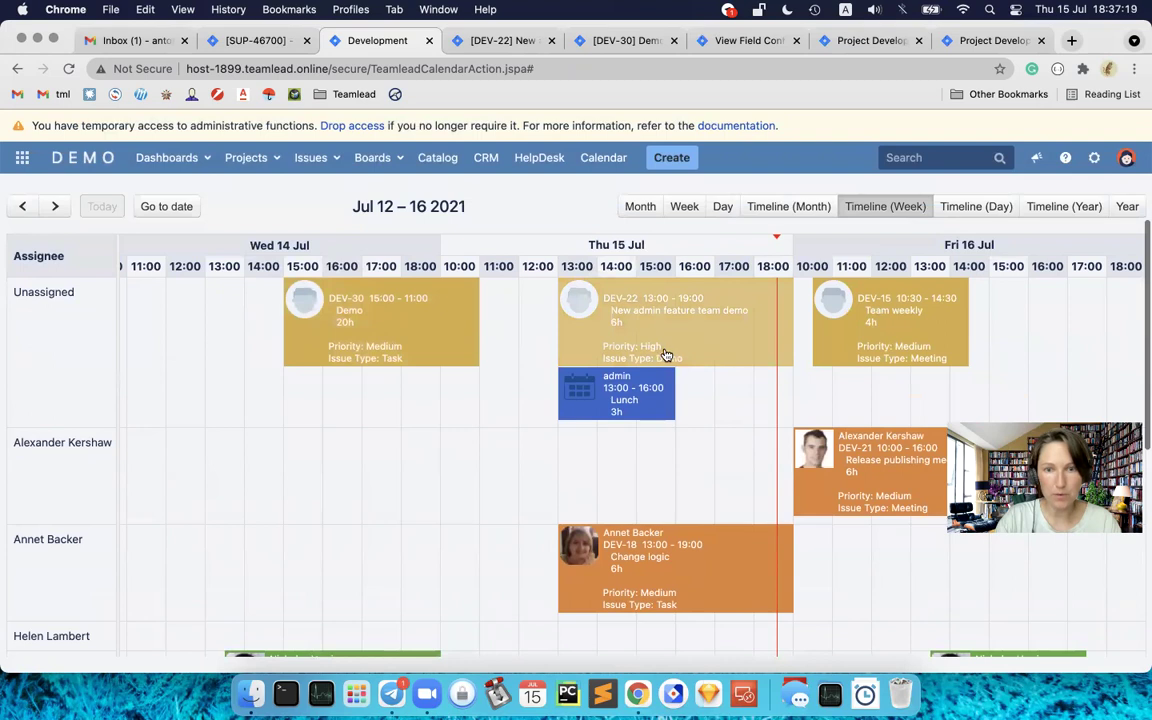
{"action": "scroll", "coordinate": [702, 309], "scroll_direction": "up", "scroll_amount": 3}
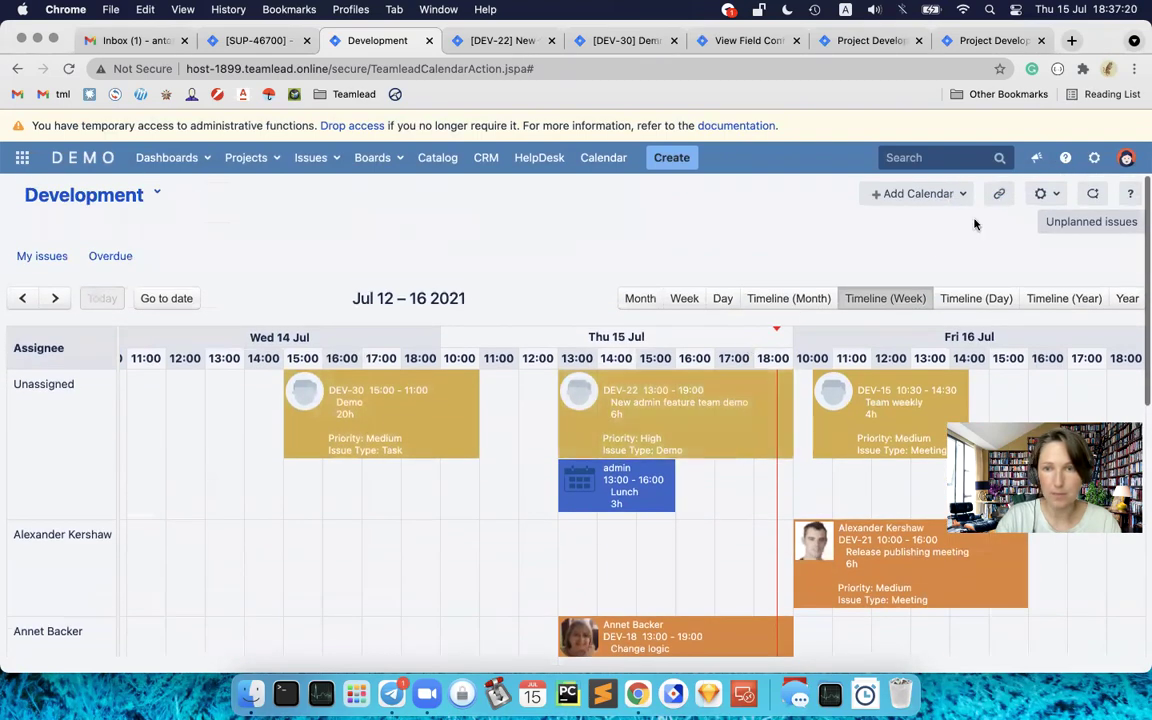
Step: In the Development calendar's card color settings, move the "priority = High" rule above the other custom rules and save the calendar
{"action": "left_click", "coordinate": [1043, 193]}
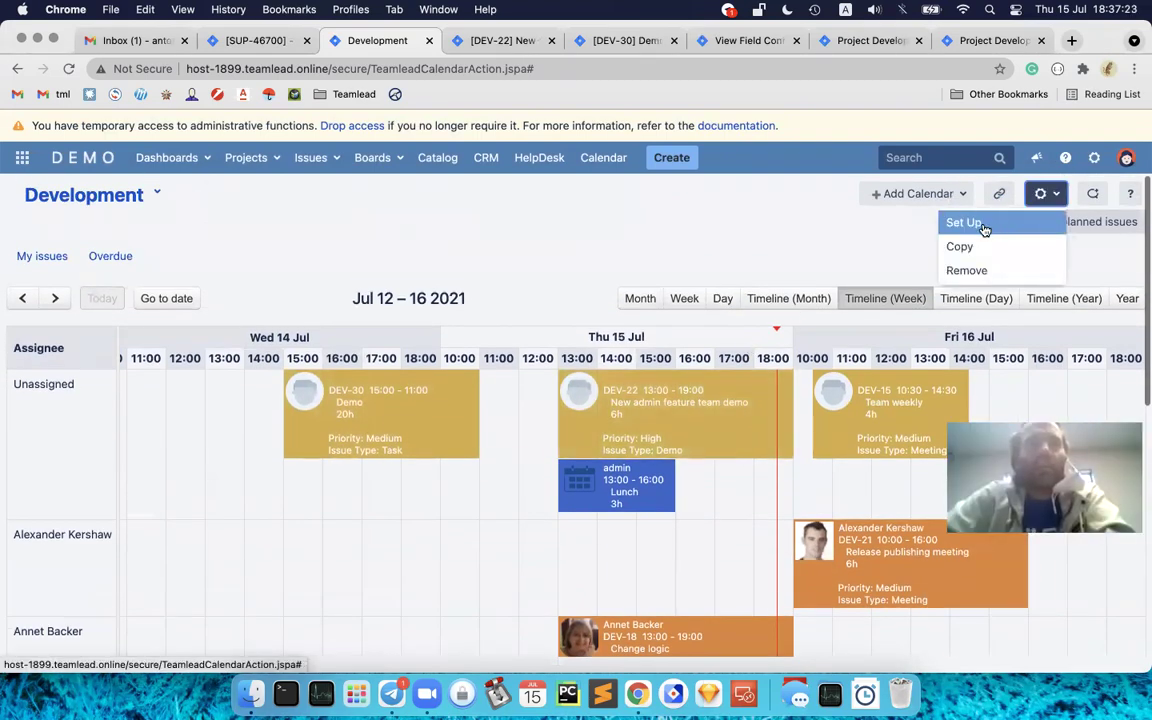
{"action": "left_click", "coordinate": [984, 226]}
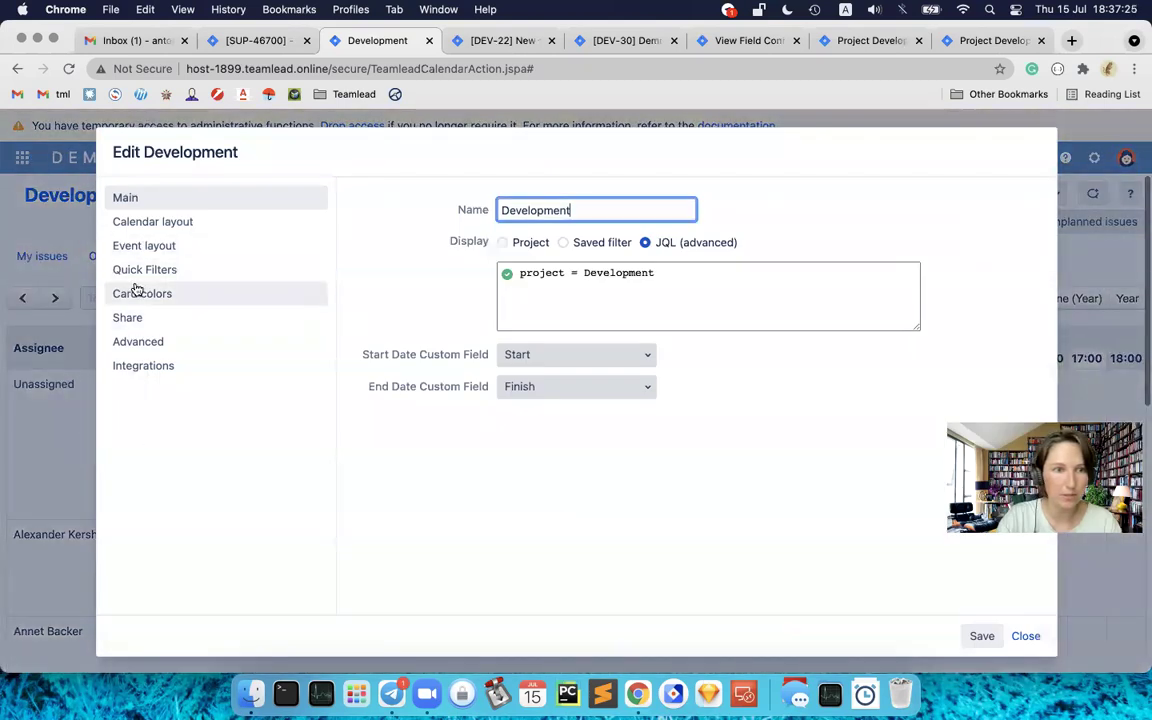
{"action": "left_click", "coordinate": [139, 271]}
{"action": "left_click", "coordinate": [135, 295]}
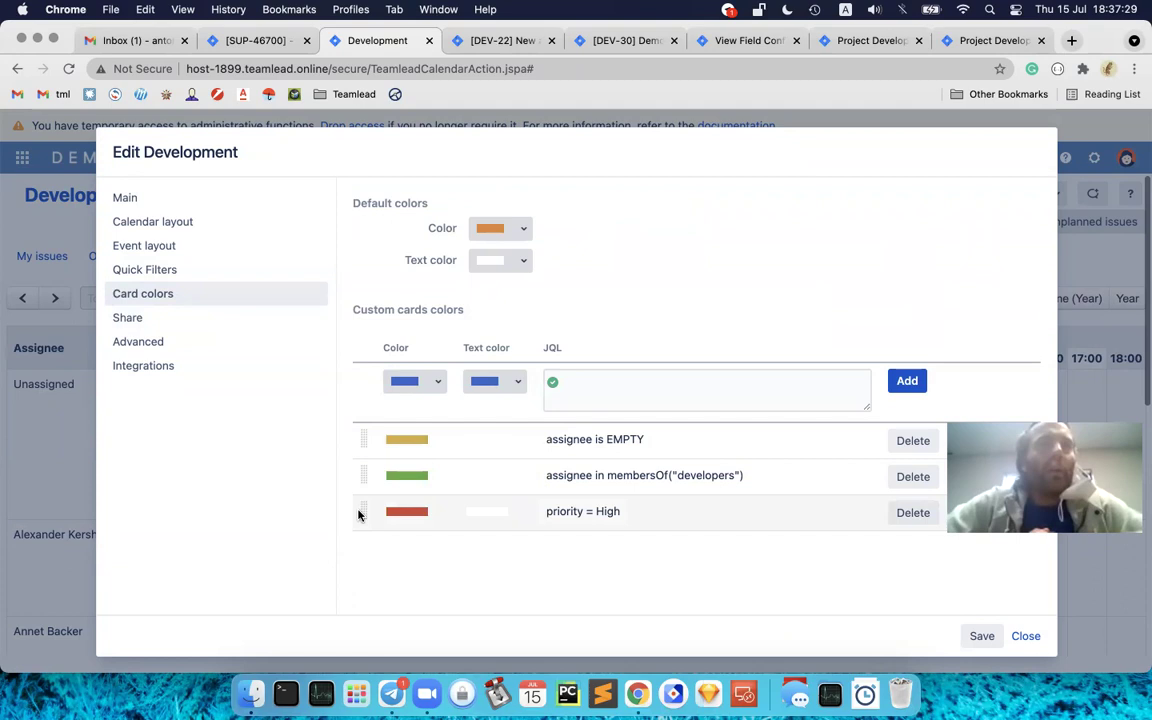
{"action": "left_click_drag", "start_coordinate": [361, 511], "coordinate": [363, 433]}
{"action": "left_click", "coordinate": [984, 638]}
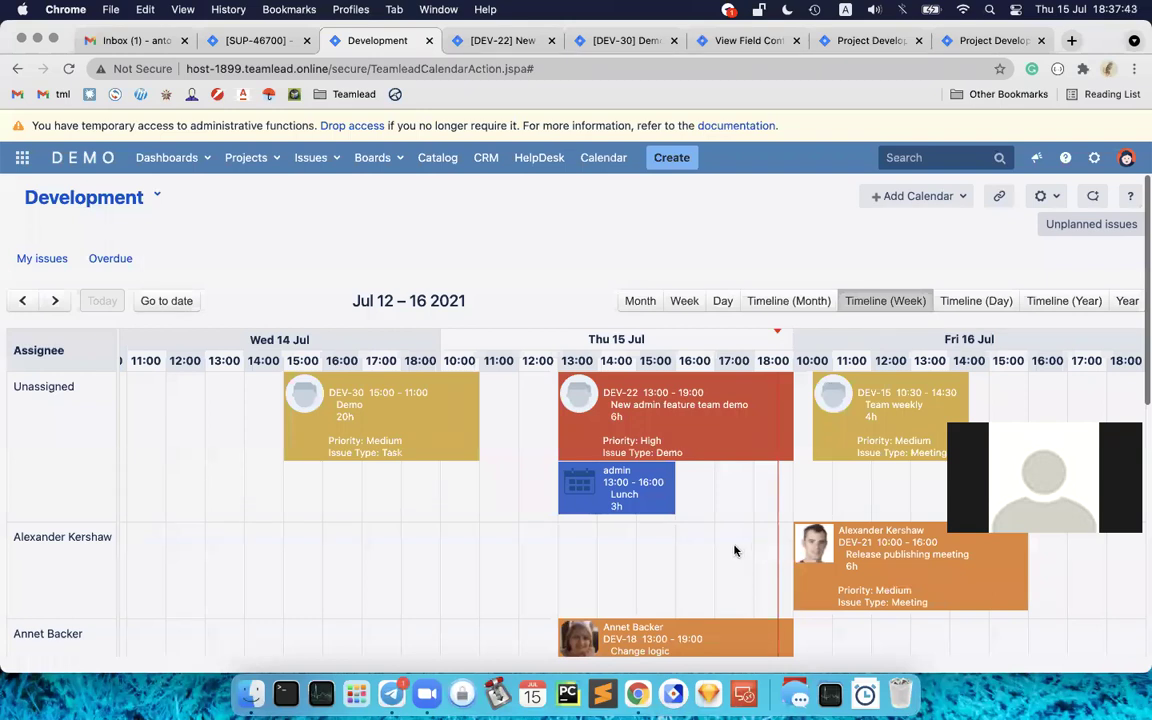
Step: Reopen the Development calendar's card color settings, review the order of the custom color rules and close them without saving
{"action": "left_click", "coordinate": [1043, 196]}
{"action": "left_click", "coordinate": [996, 227]}
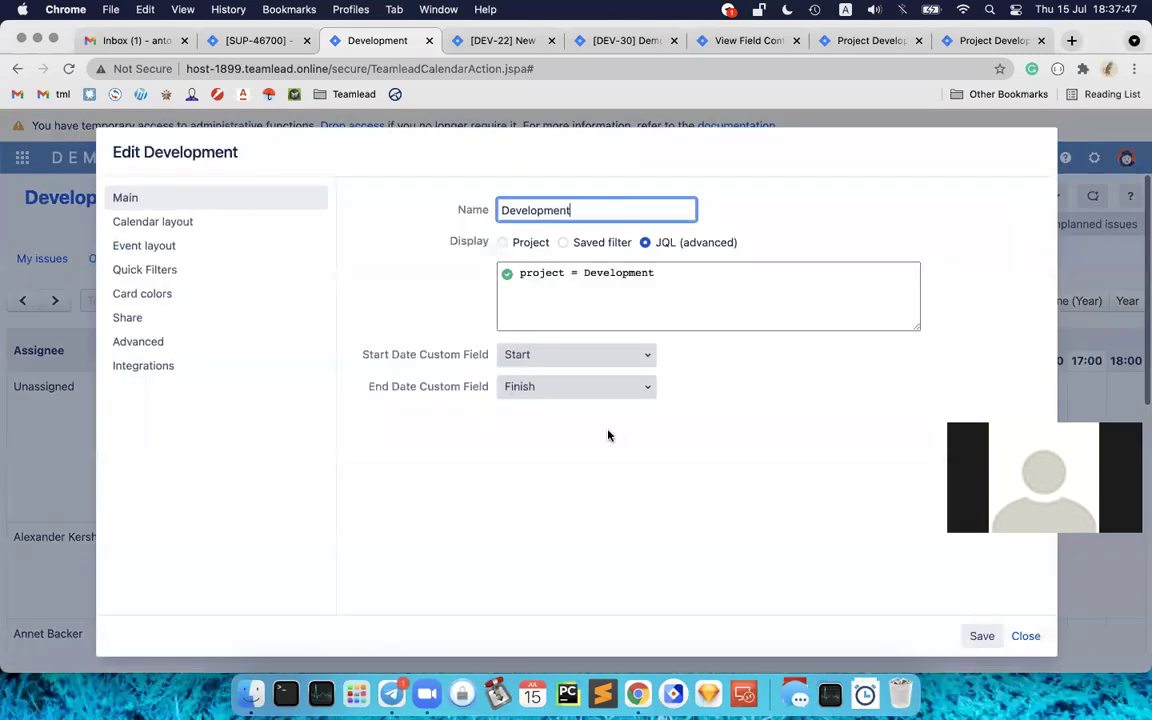
{"action": "left_click", "coordinate": [160, 296]}
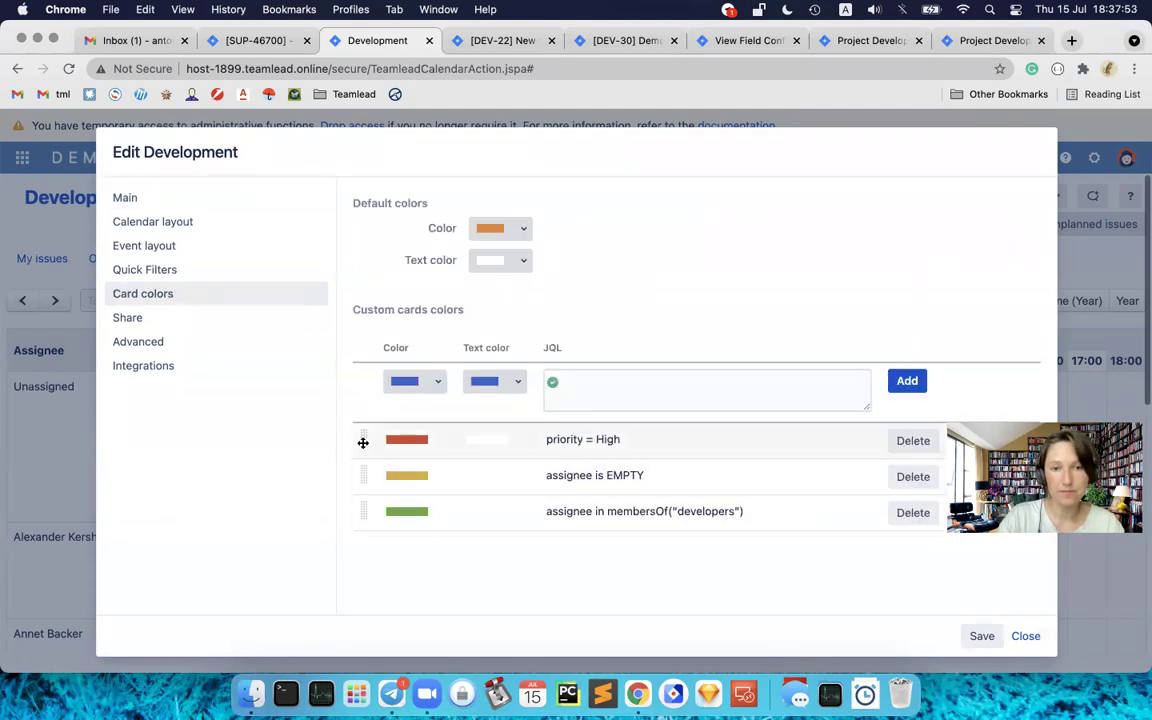
{"action": "left_click", "coordinate": [1025, 636]}
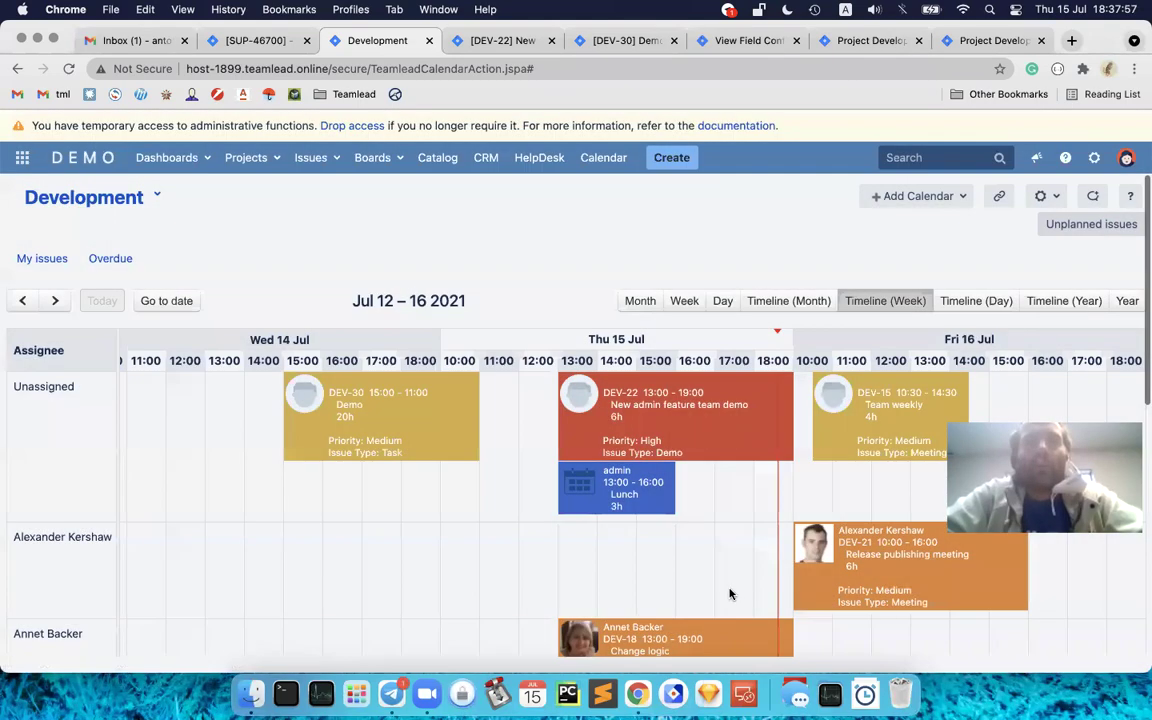
{"action": "scroll", "coordinate": [730, 594], "scroll_direction": "down", "scroll_amount": 1}
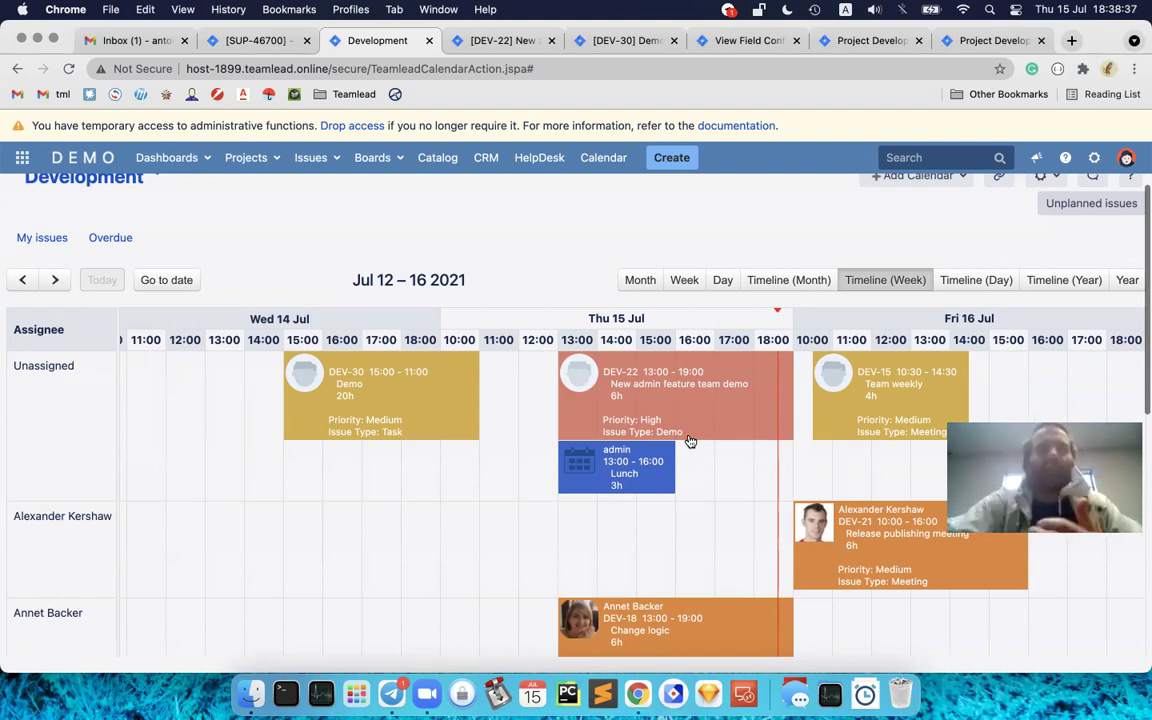
{"action": "scroll", "coordinate": [690, 441], "scroll_direction": "down", "scroll_amount": 3}
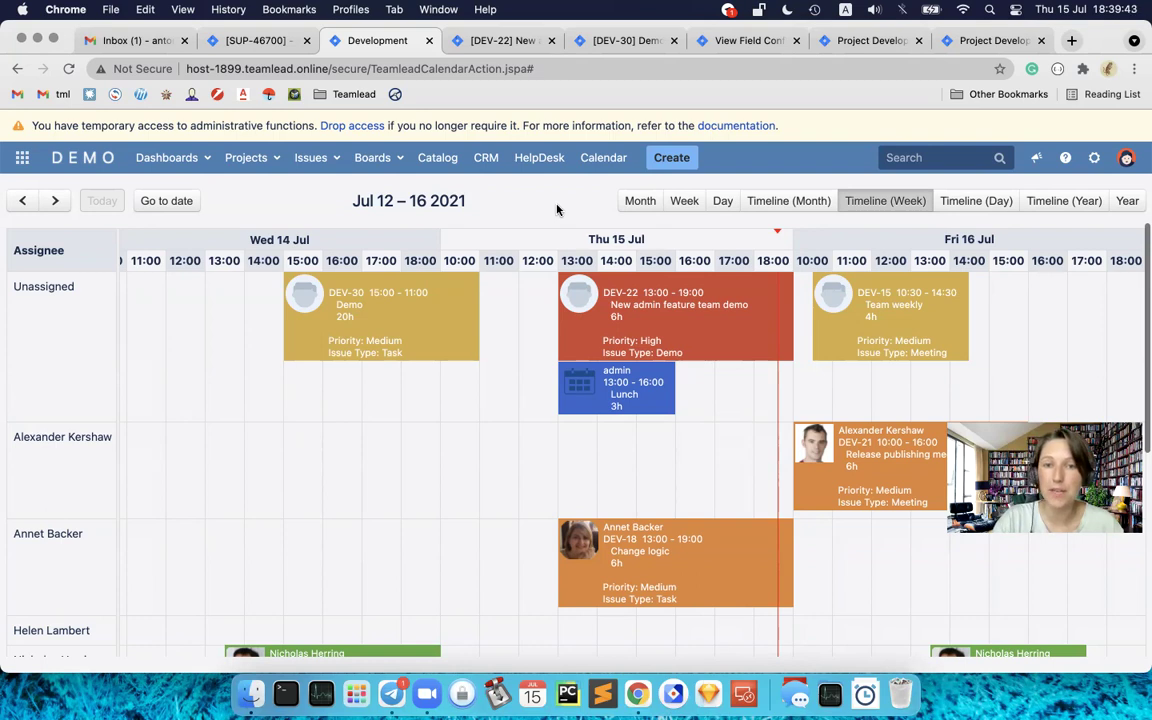
{"action": "left_click", "coordinate": [1097, 160]}
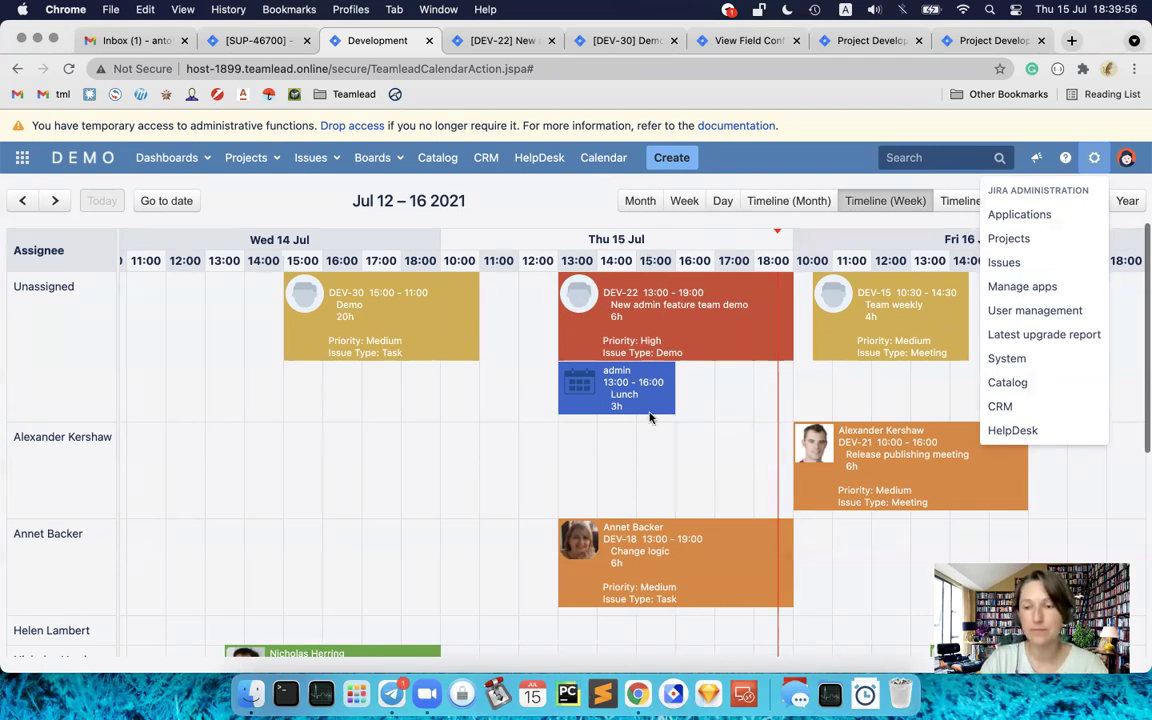
{"action": "left_click", "coordinate": [536, 207]}
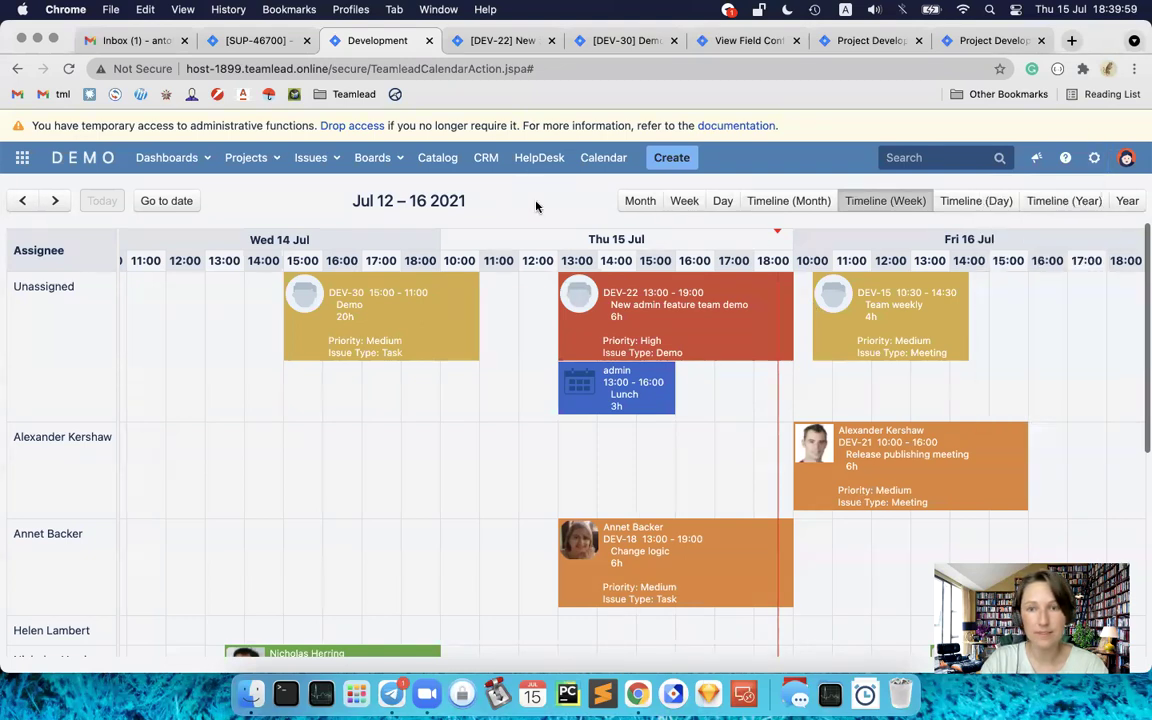